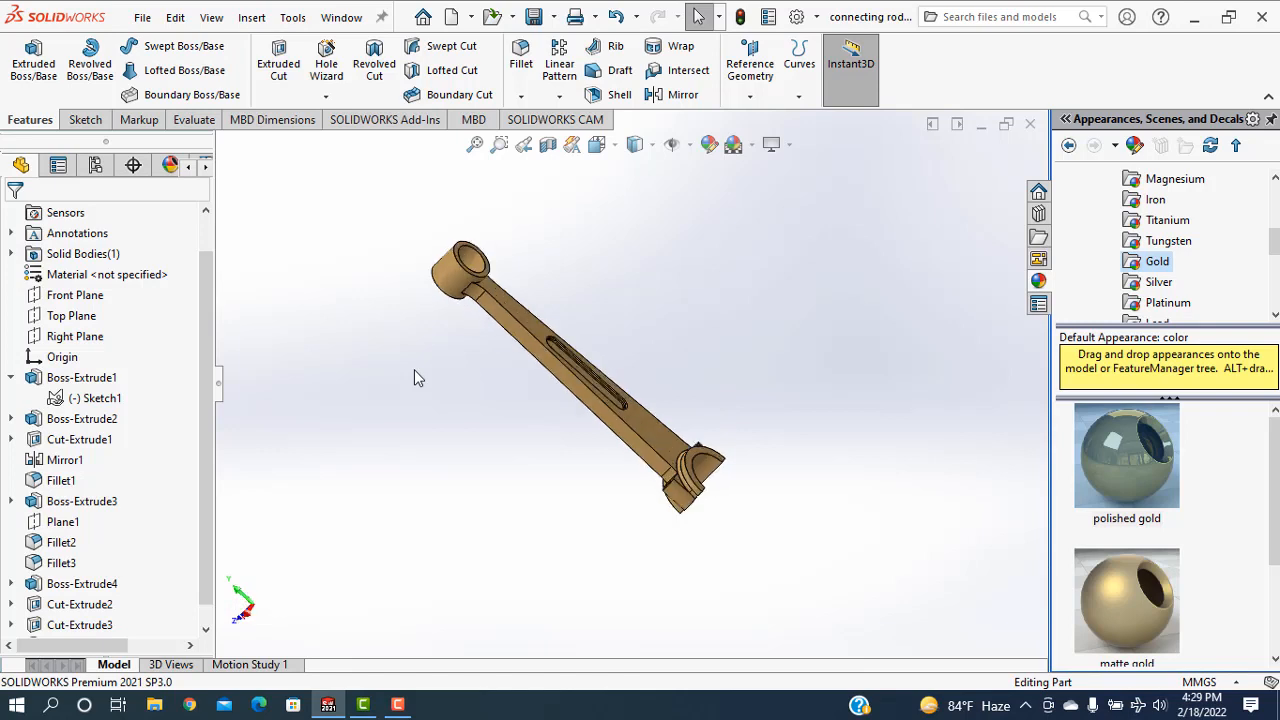
Examine the finished connecting rod from several angles, including both ring ends and the slotted shank
key("Left")
key("Left")
key("Left")
key("Left")
key("Left")
key("Left")
key("Left")
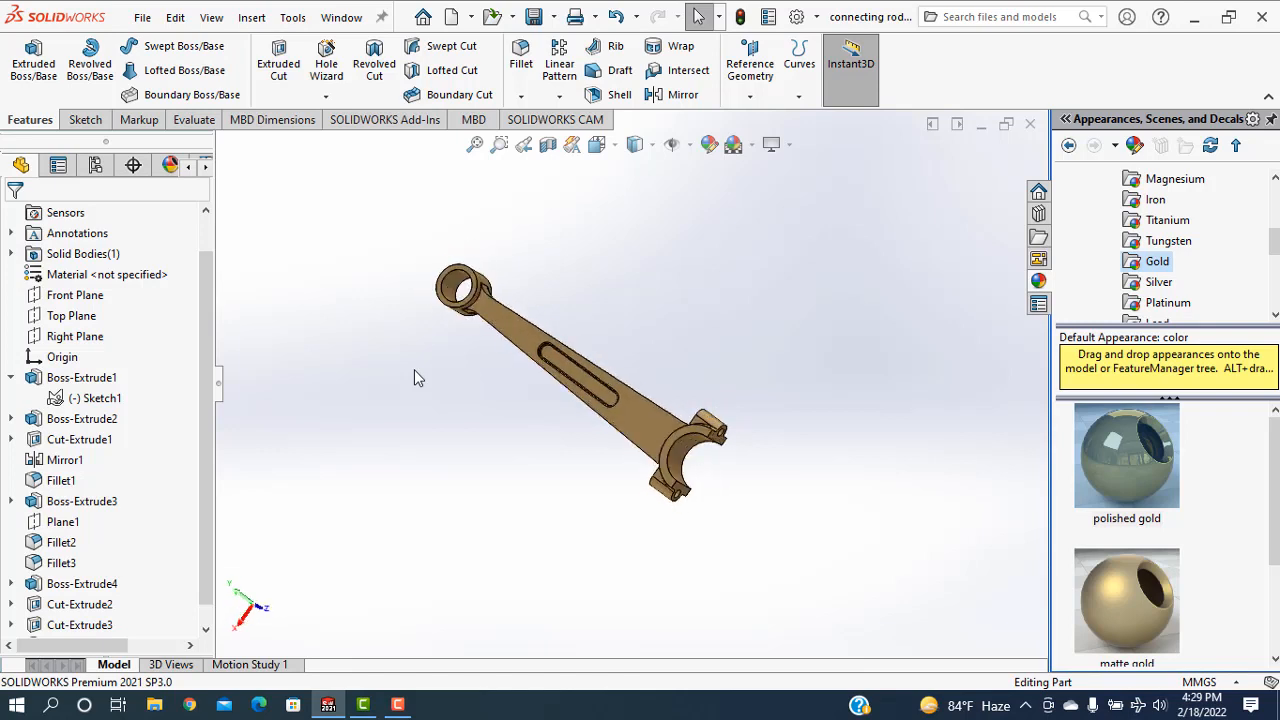
key("Down")
key("Down")
key("Down")
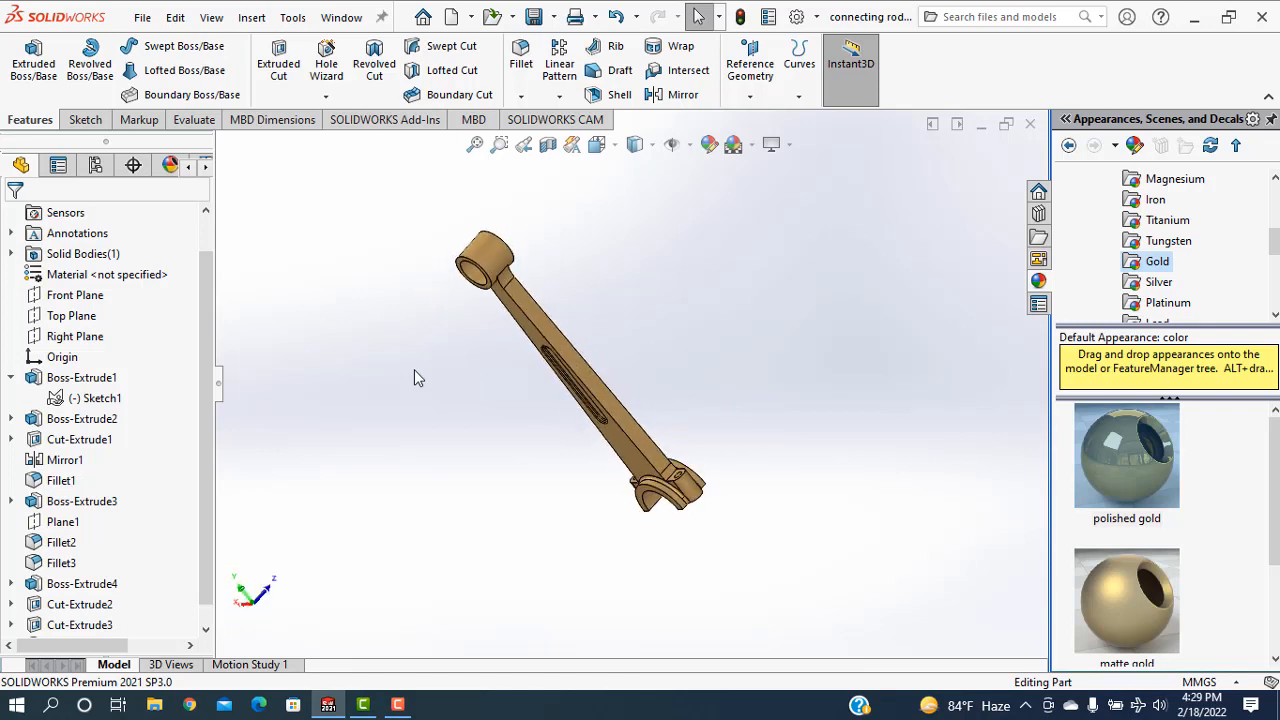
key("Right")
key("Left")
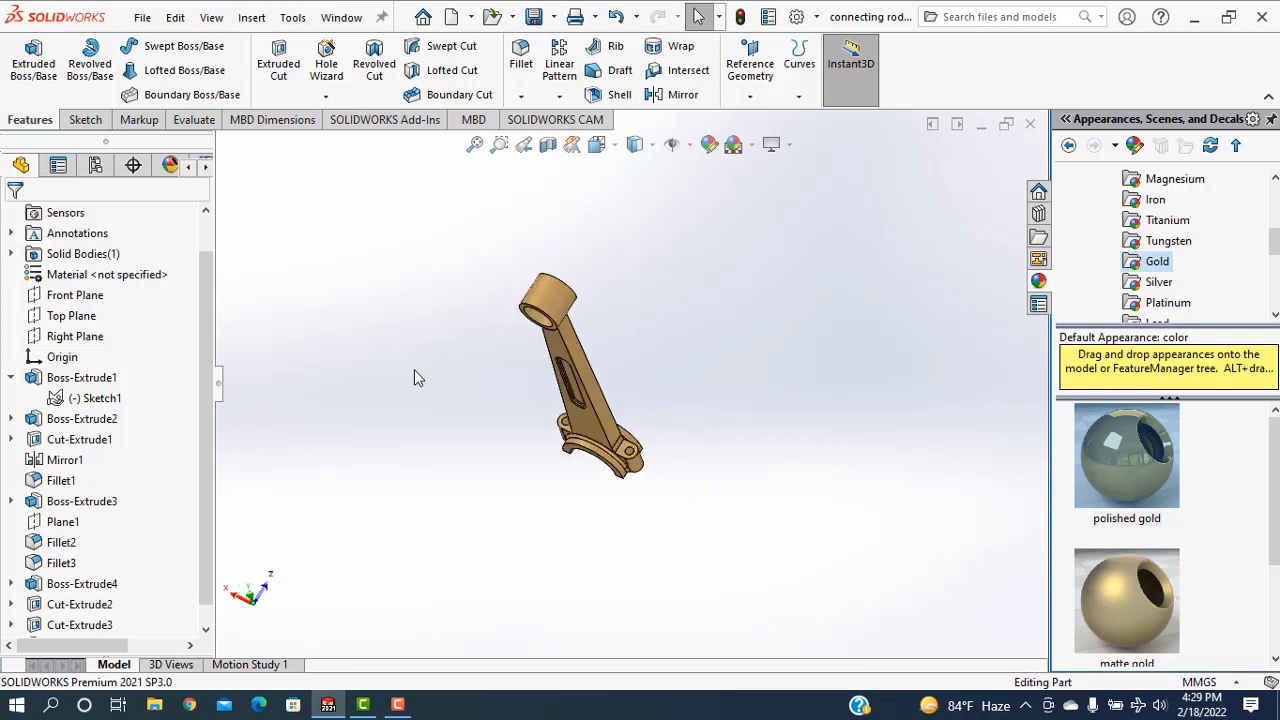
key("Left")
key("Up")
key("Right")
key("Right")
key("Right")
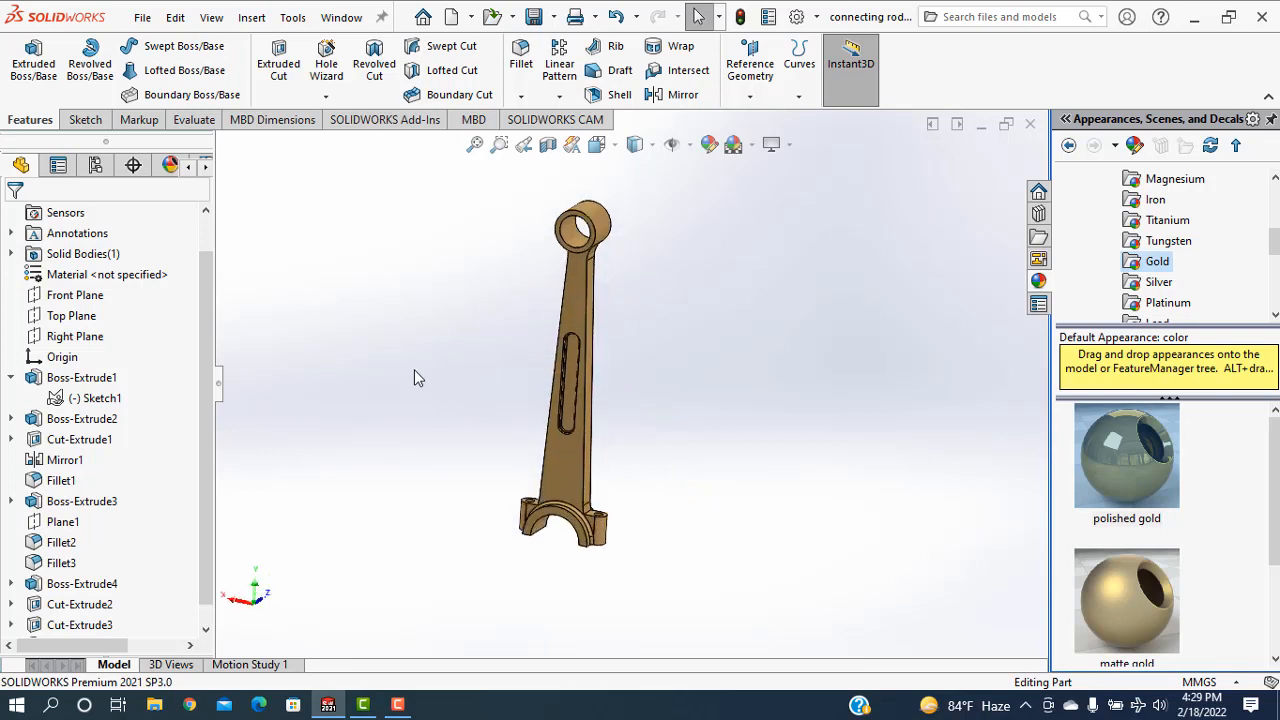
key("Down")
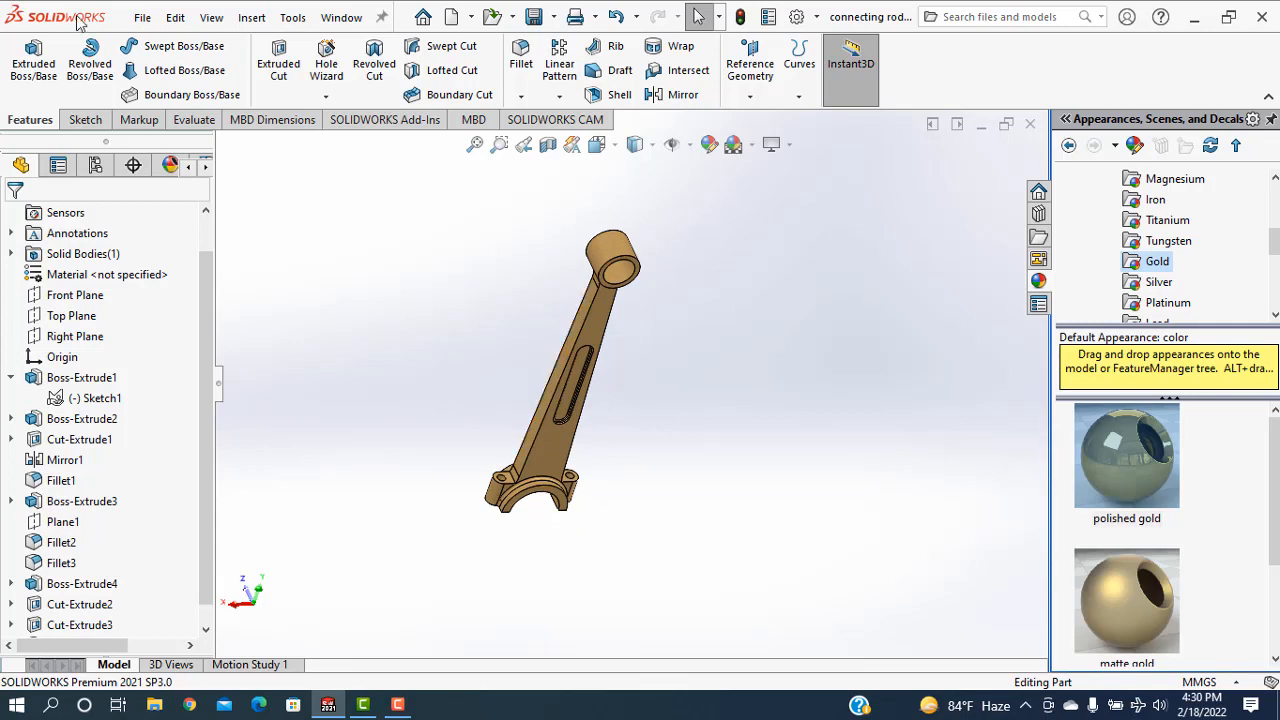
Create a new part document and set its units to MMGS (millimeter, gram, second)
left_click(143, 20)
left_click(166, 47)
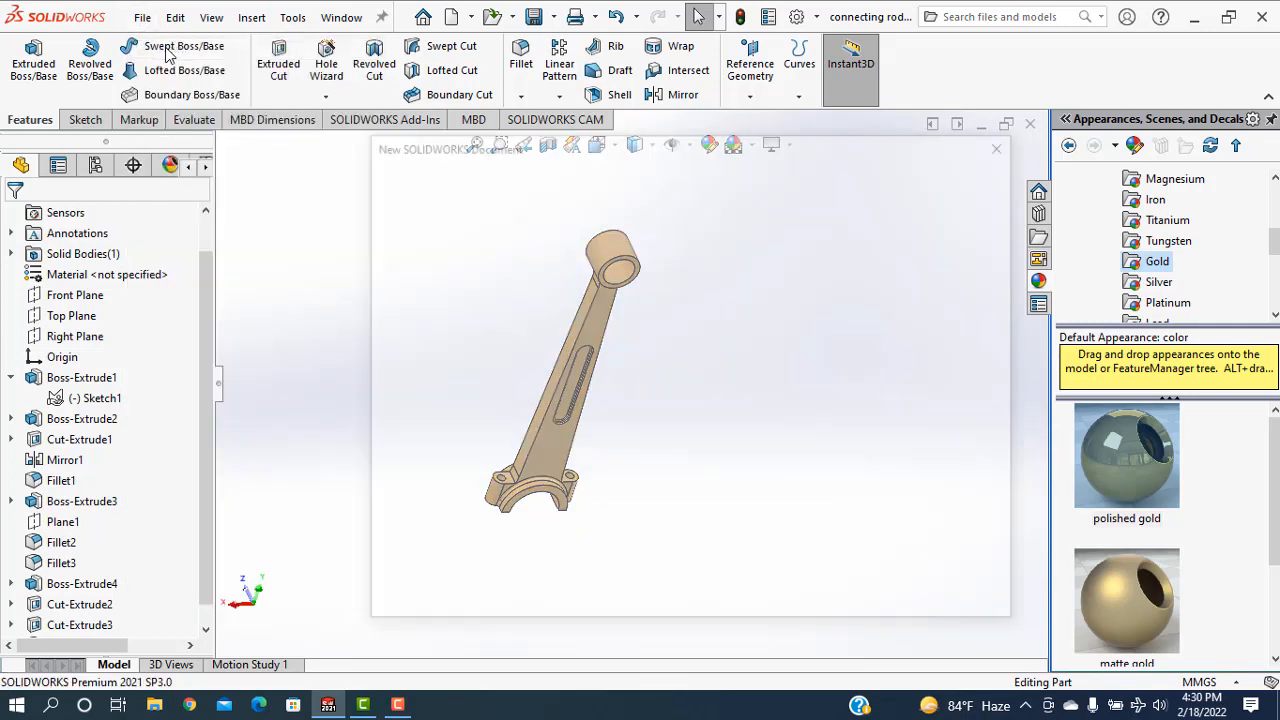
left_click(779, 587)
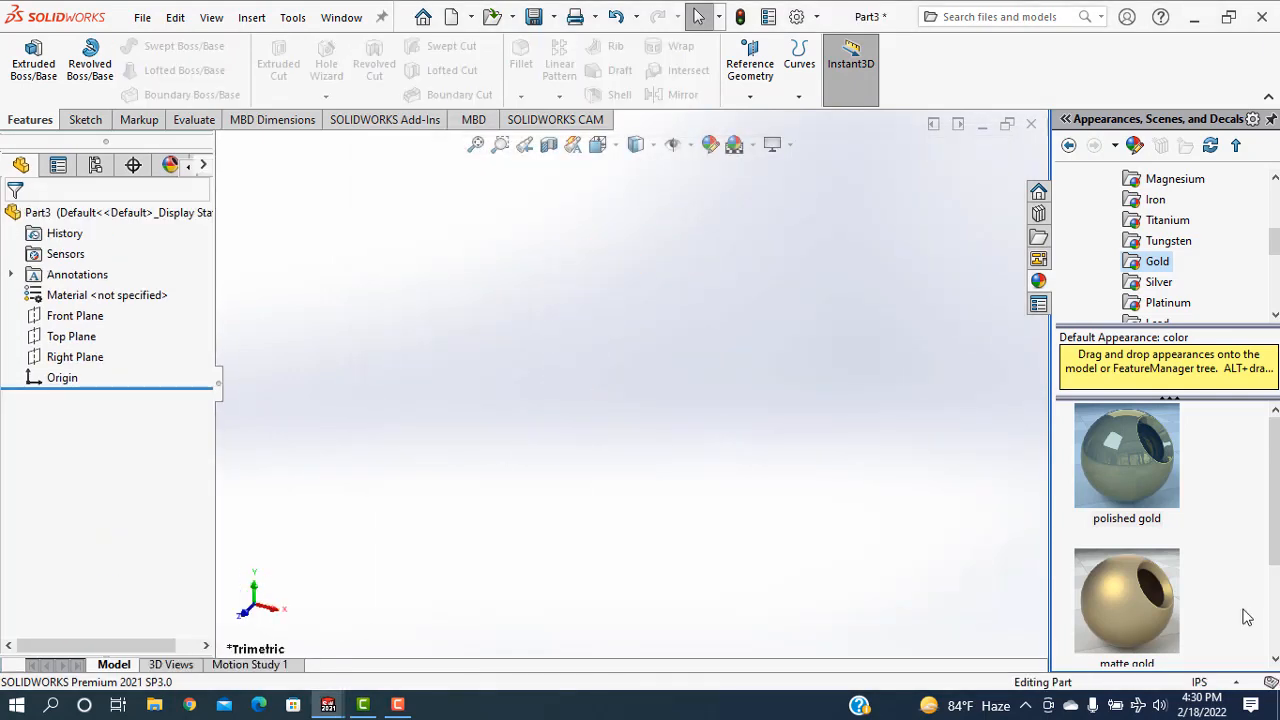
left_click(1236, 682)
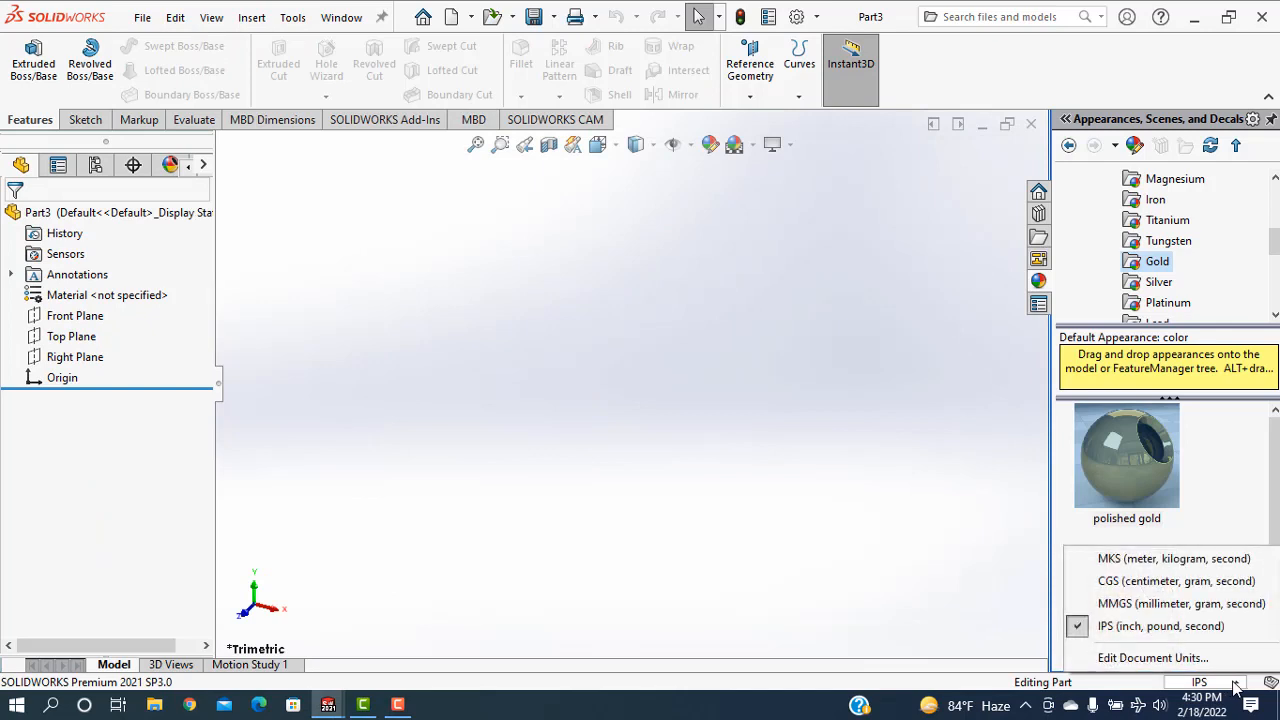
left_click(1160, 604)
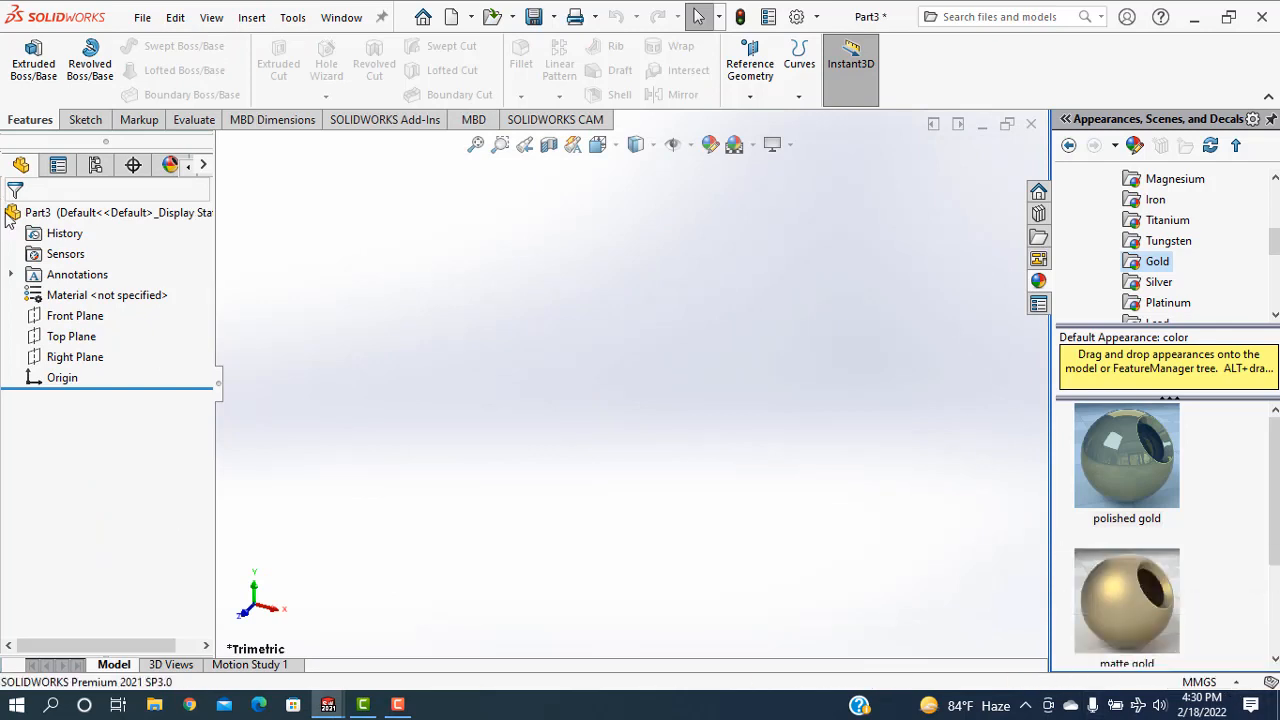
Sketch two concentric circles centred on the origin on the Front Plane, about 46 mm and 79 mm in diameter
left_click(68, 316)
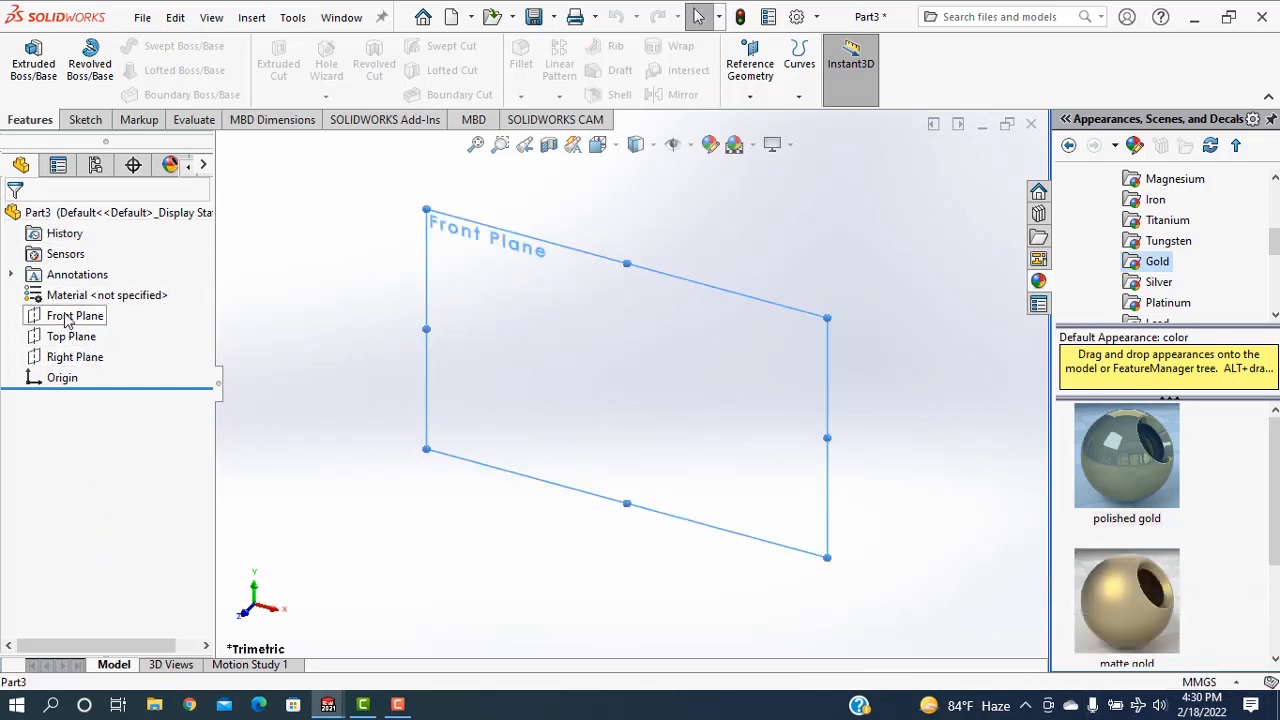
left_click(175, 288)
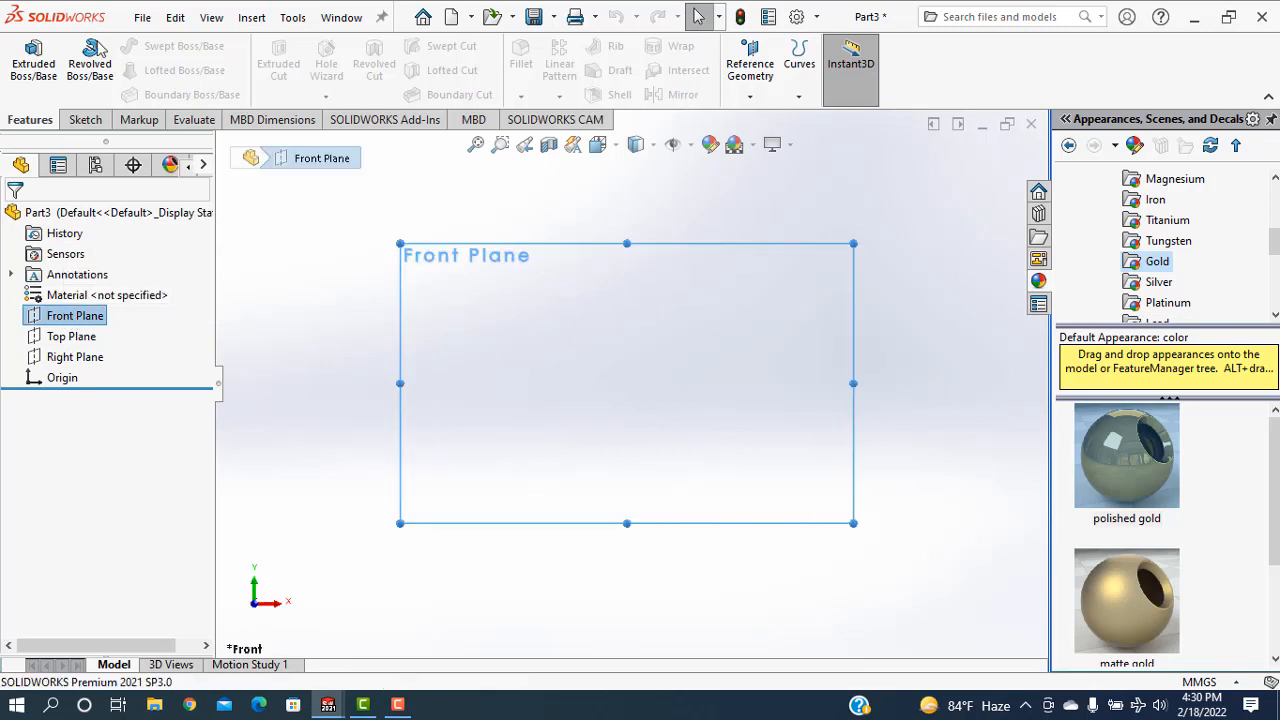
left_click(85, 120)
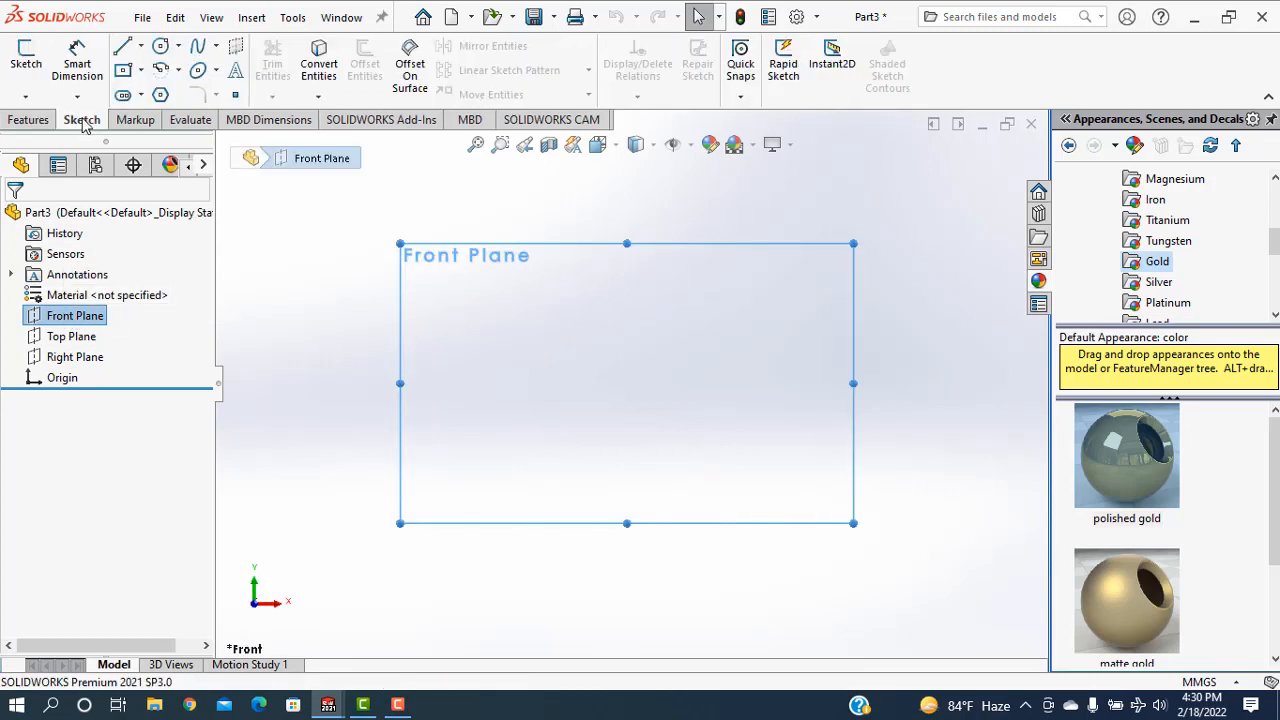
left_click(160, 47)
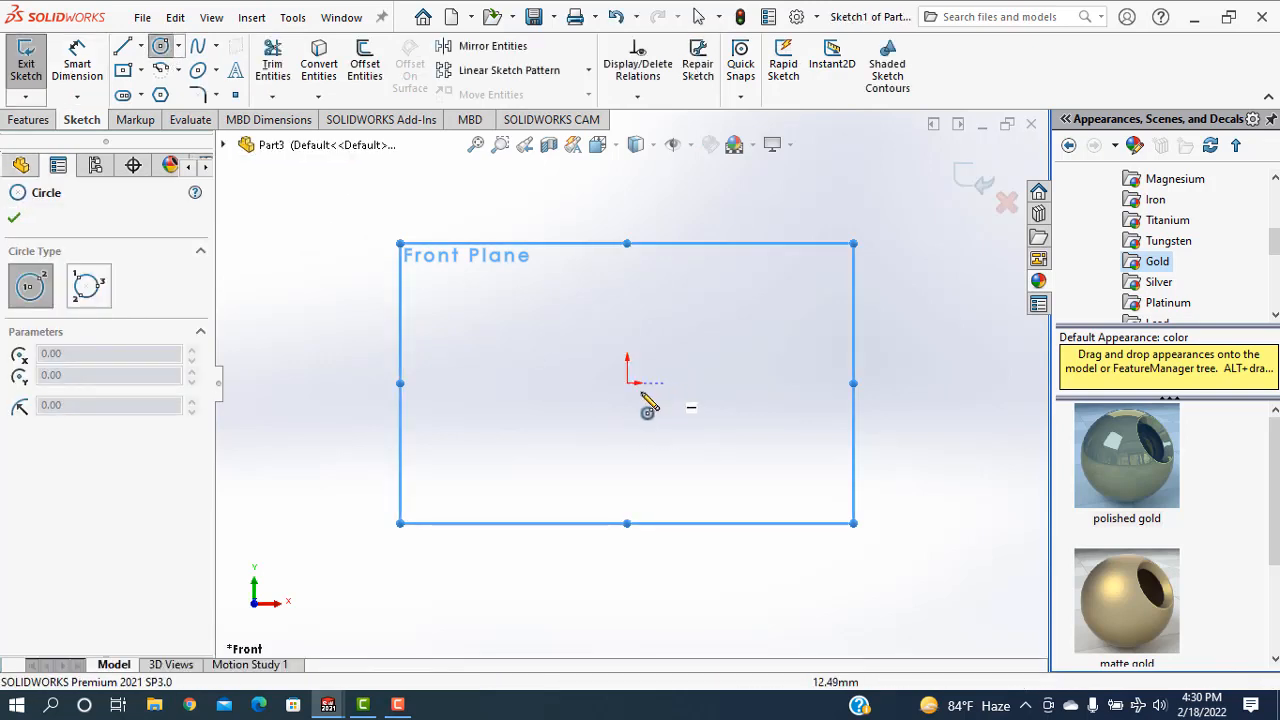
left_click(627, 382)
left_click(664, 447)
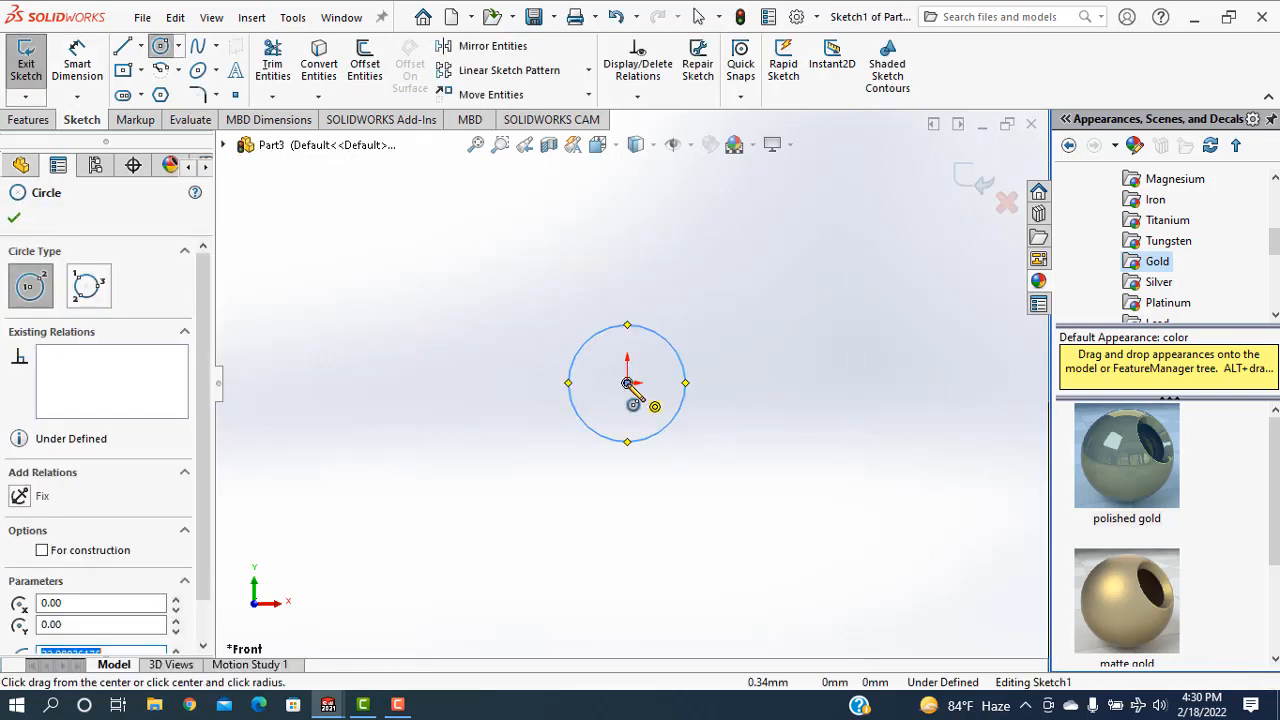
left_click(627, 382)
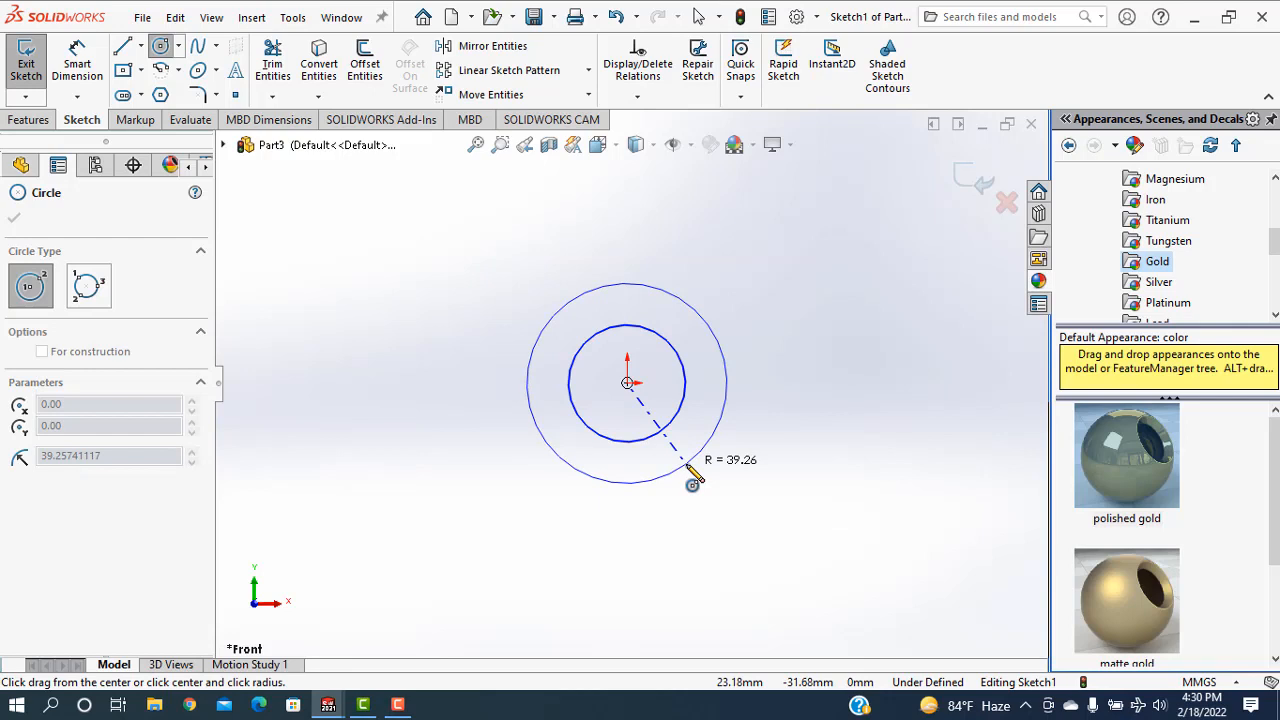
Dimension the inner circle at the origin to a diameter of 33.8 mm
left_click(77, 65)
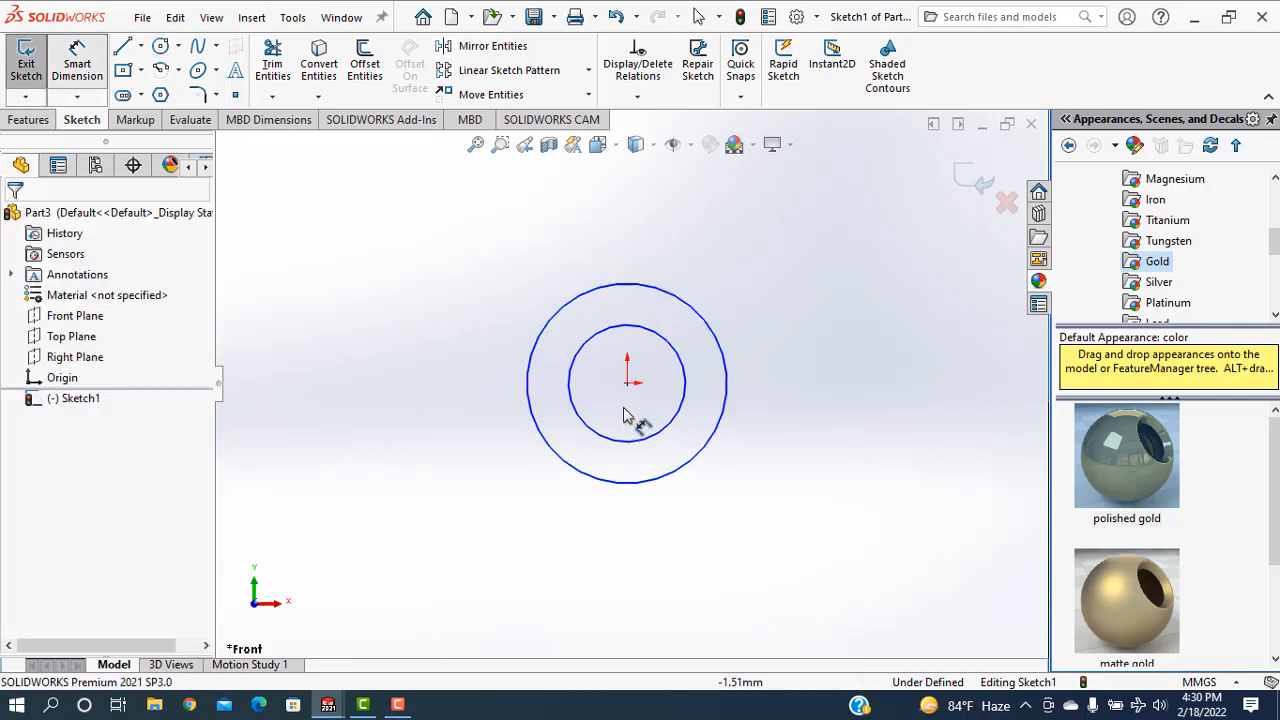
left_click(489, 399)
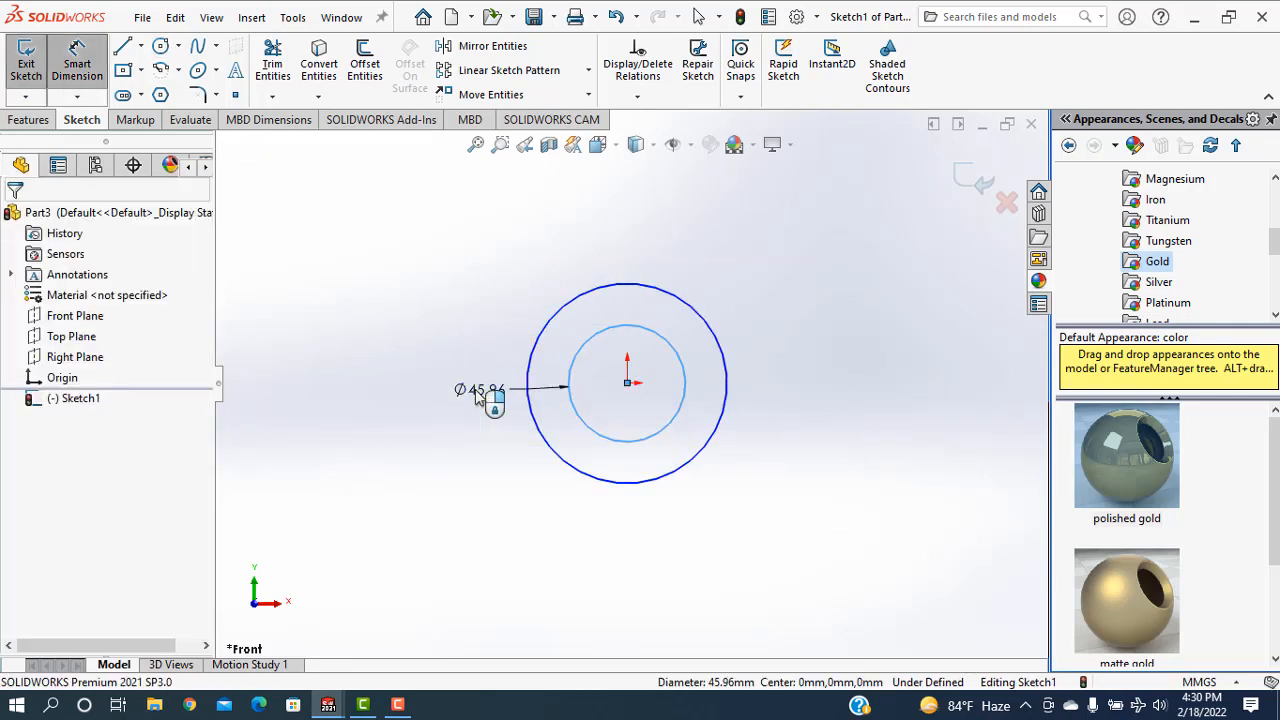
left_click(478, 397)
type("33.")
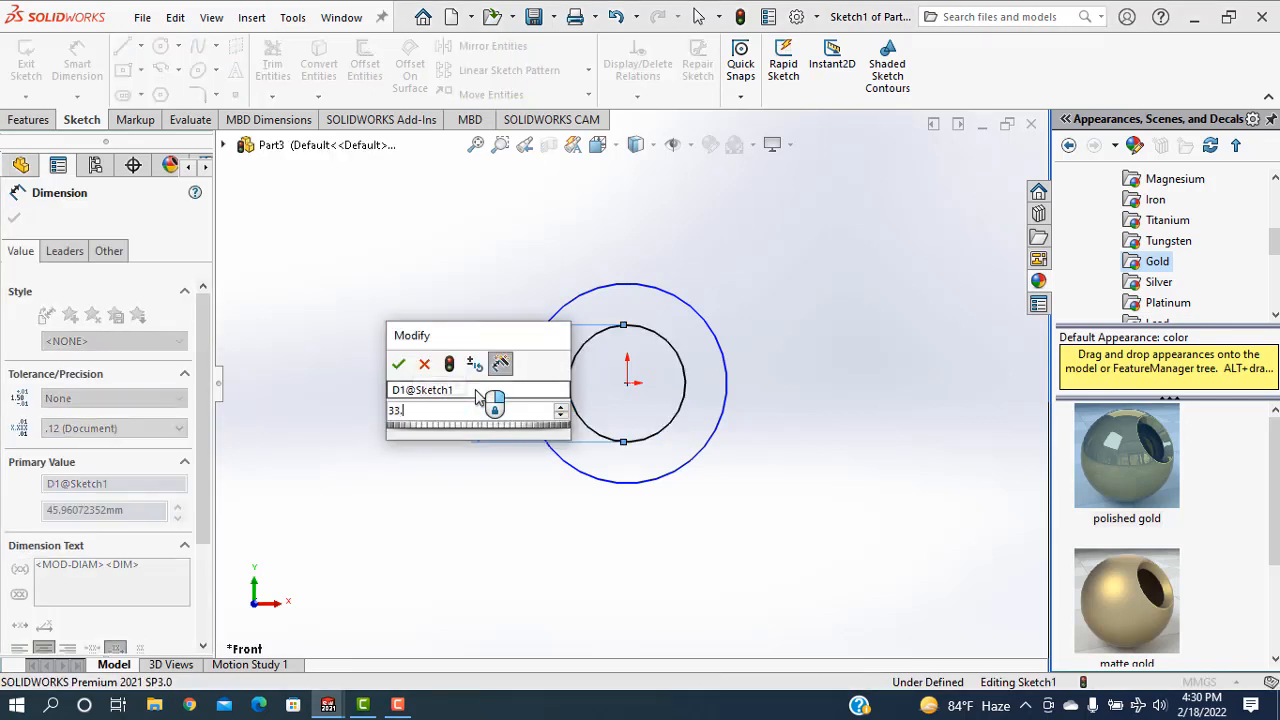
type("8")
key("Return")
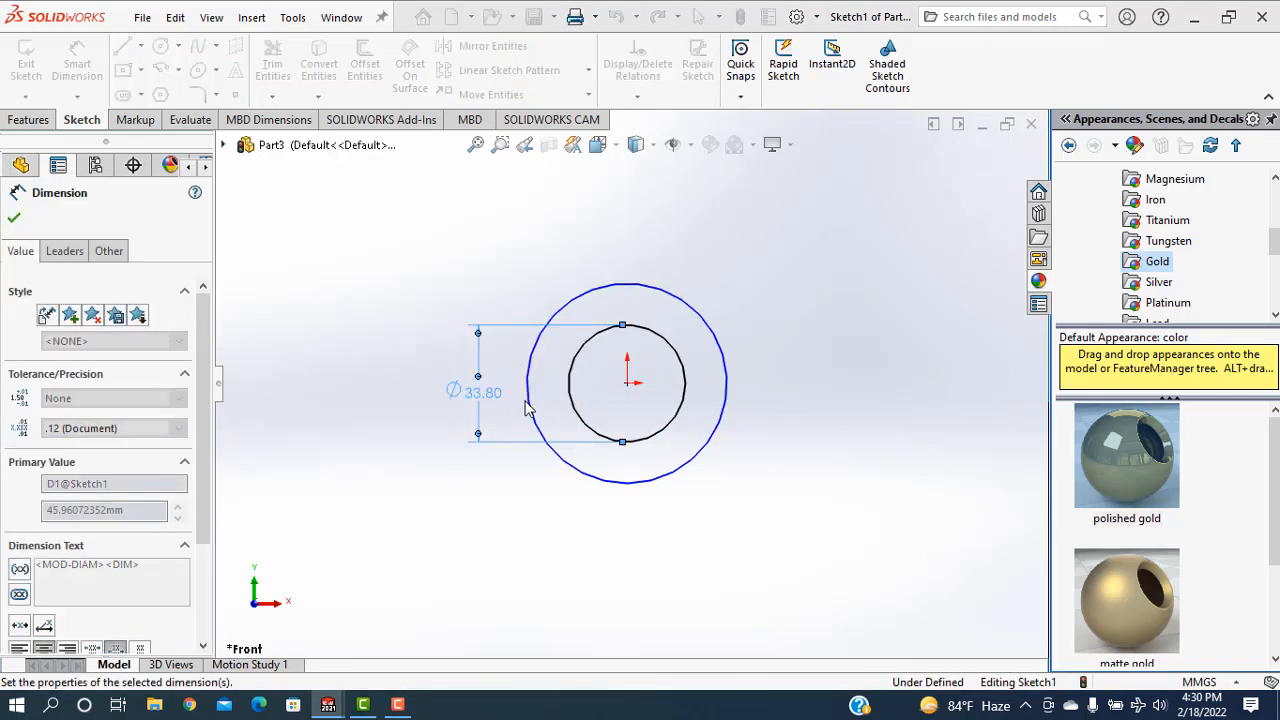
Dimension the outer circle at the origin to a diameter of 45 mm and finish dimensioning
left_click(532, 397)
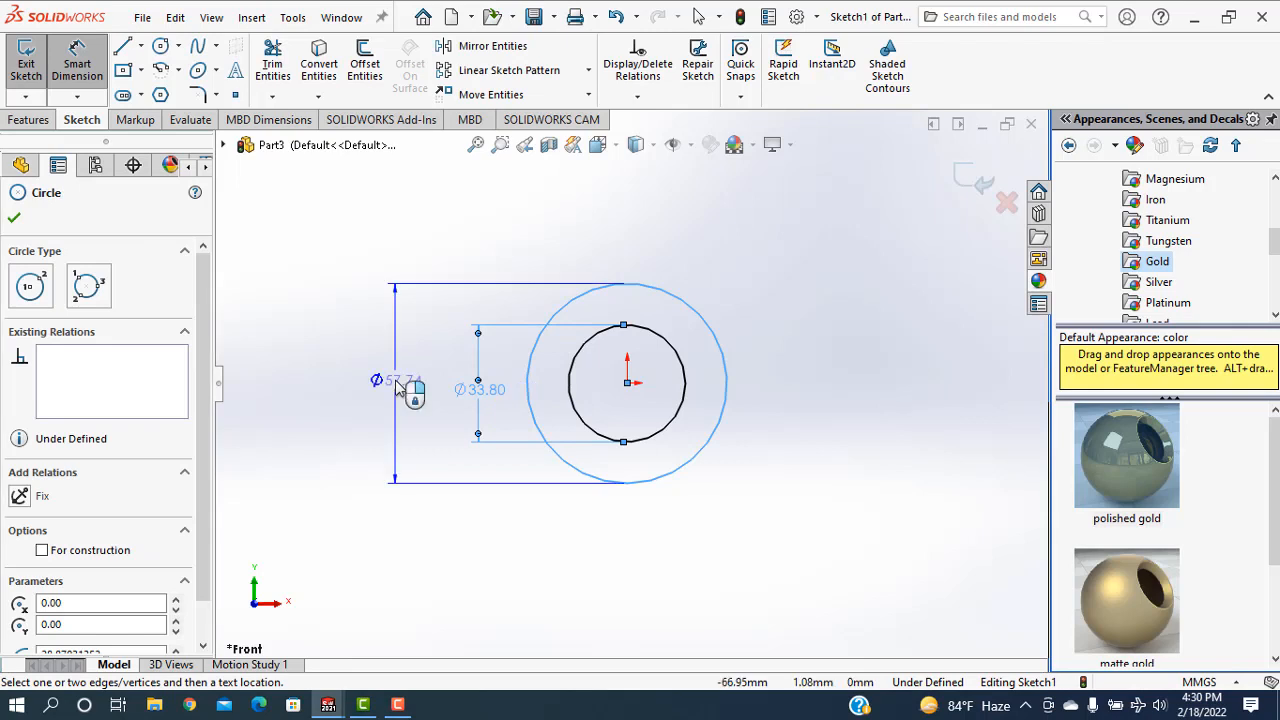
left_click(395, 380)
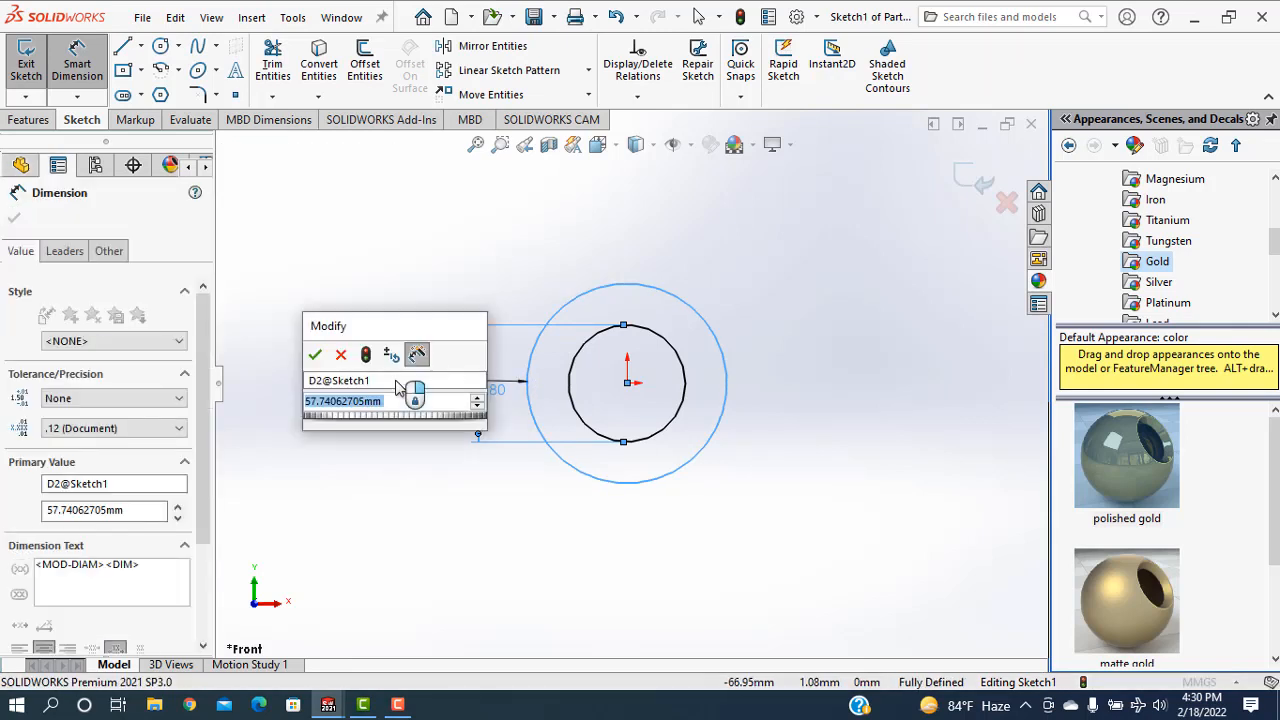
type("45")
key("Return")
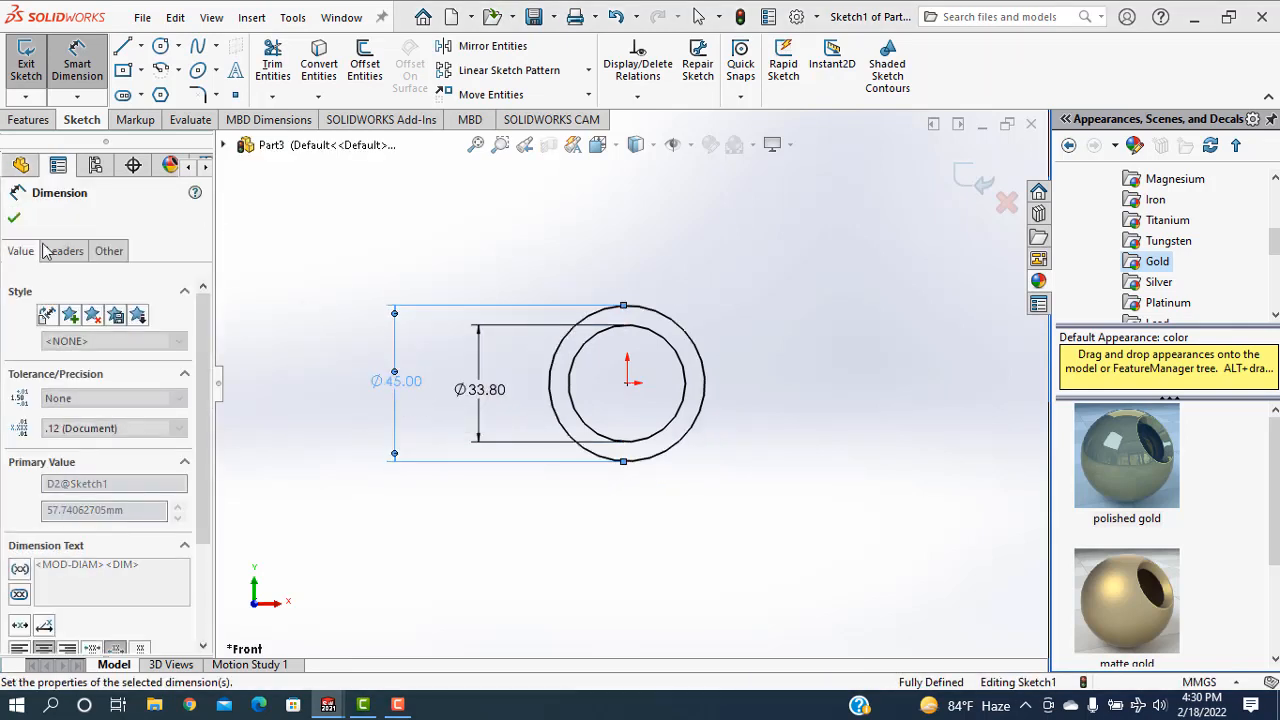
left_click(612, 393)
key("Escape")
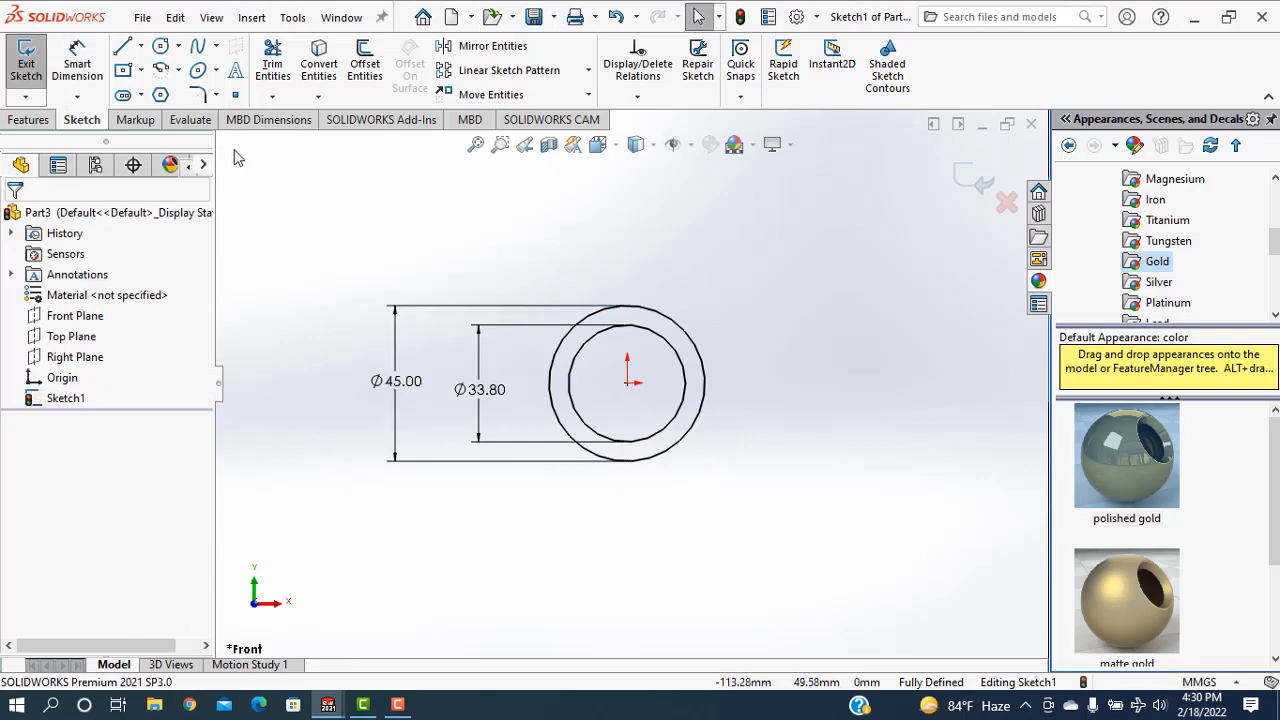
Draw a vertical centerline about 73 mm long straight down from the origin
left_click(142, 48)
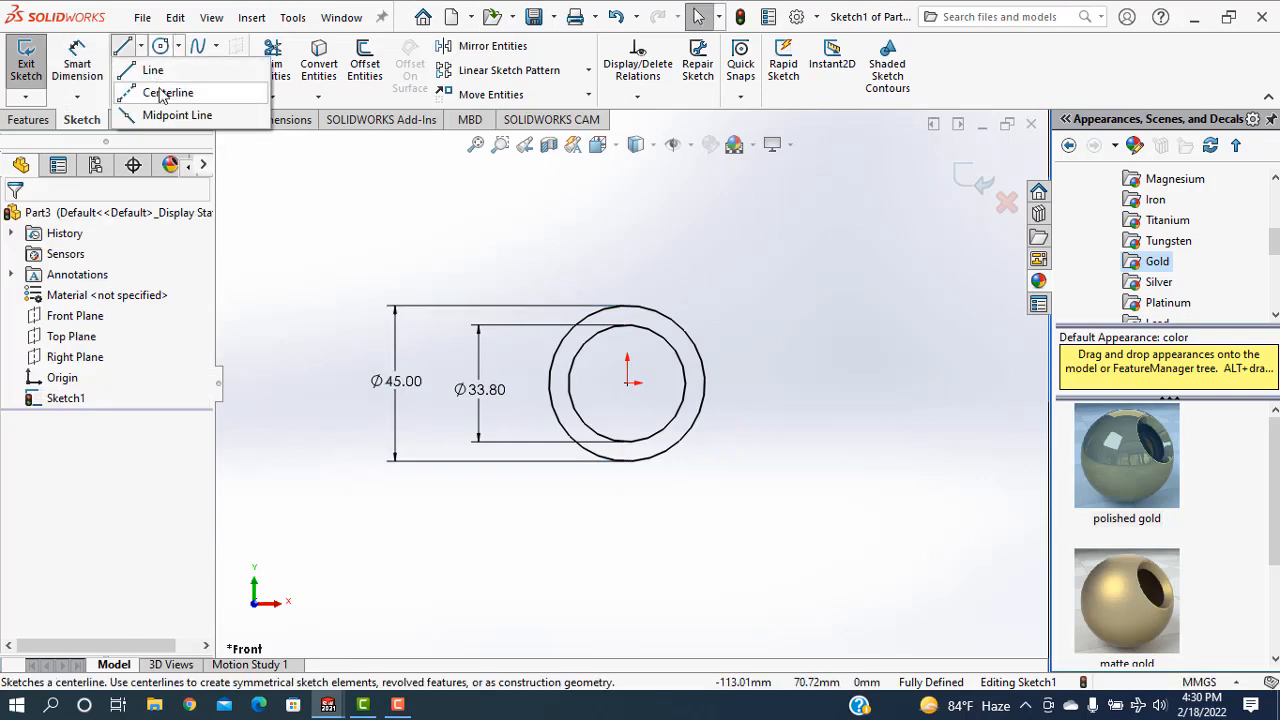
left_click(160, 93)
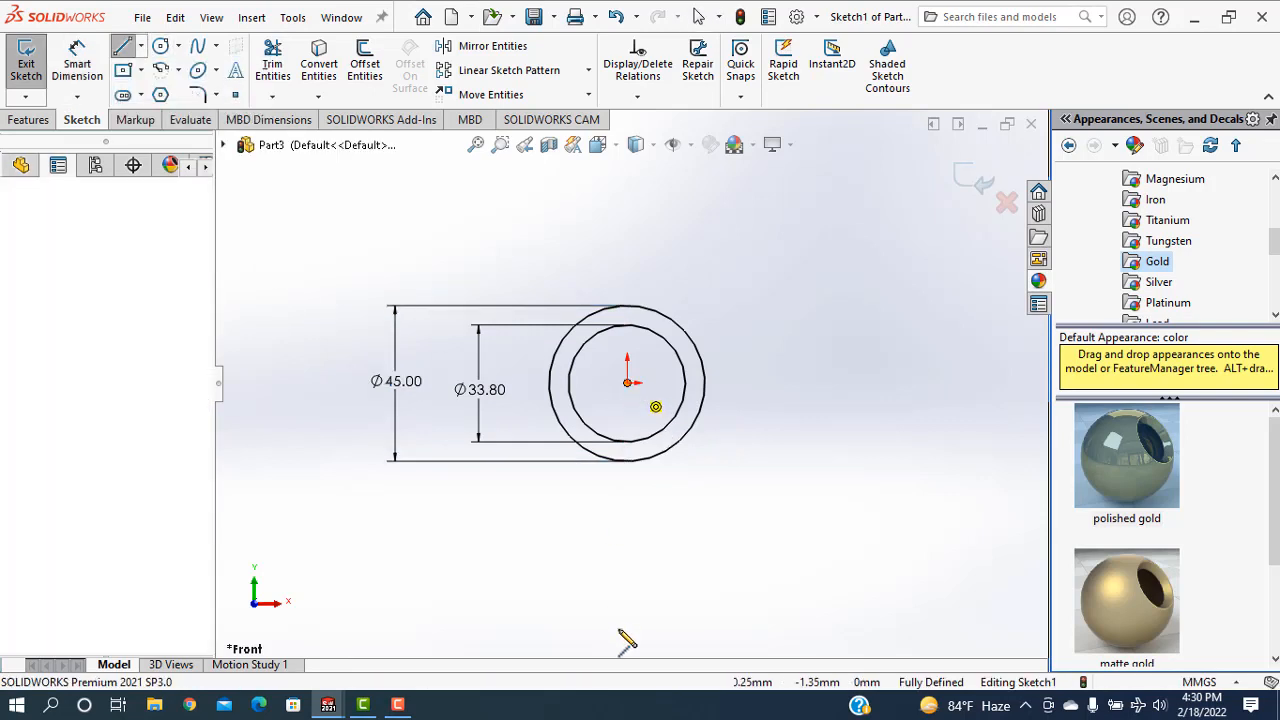
left_click(627, 382)
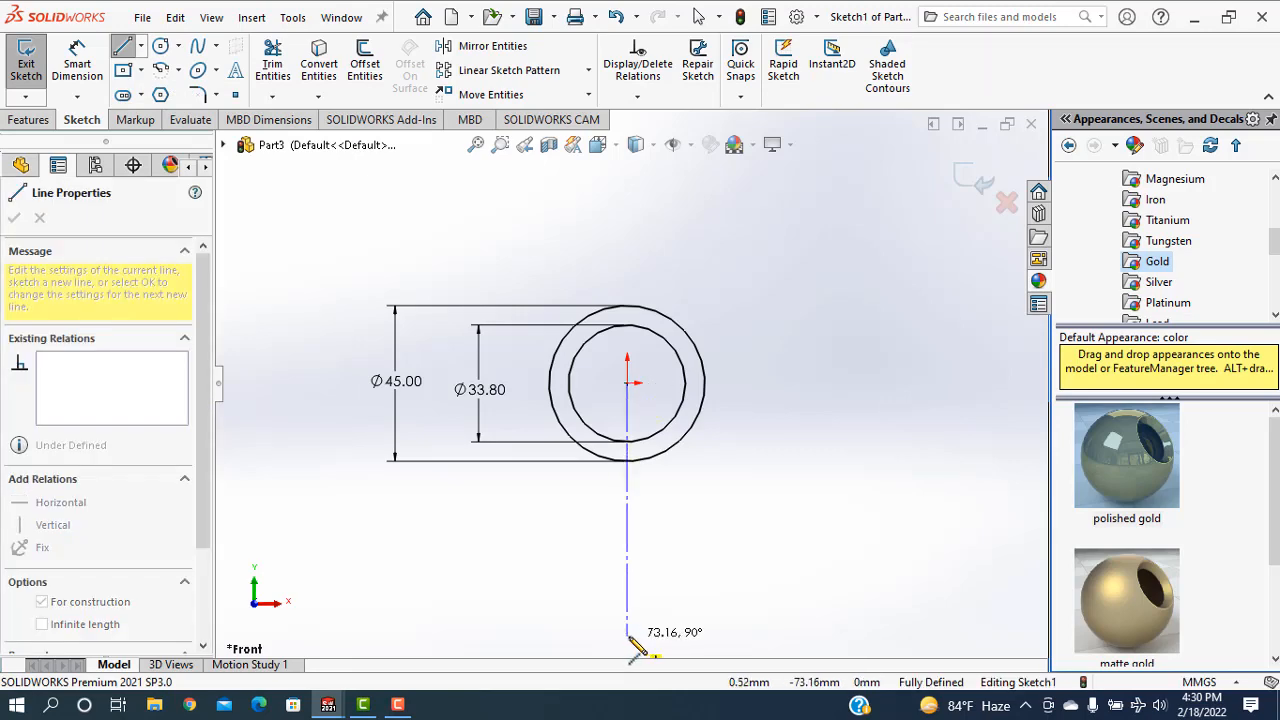
left_click(628, 637)
right_click(770, 410)
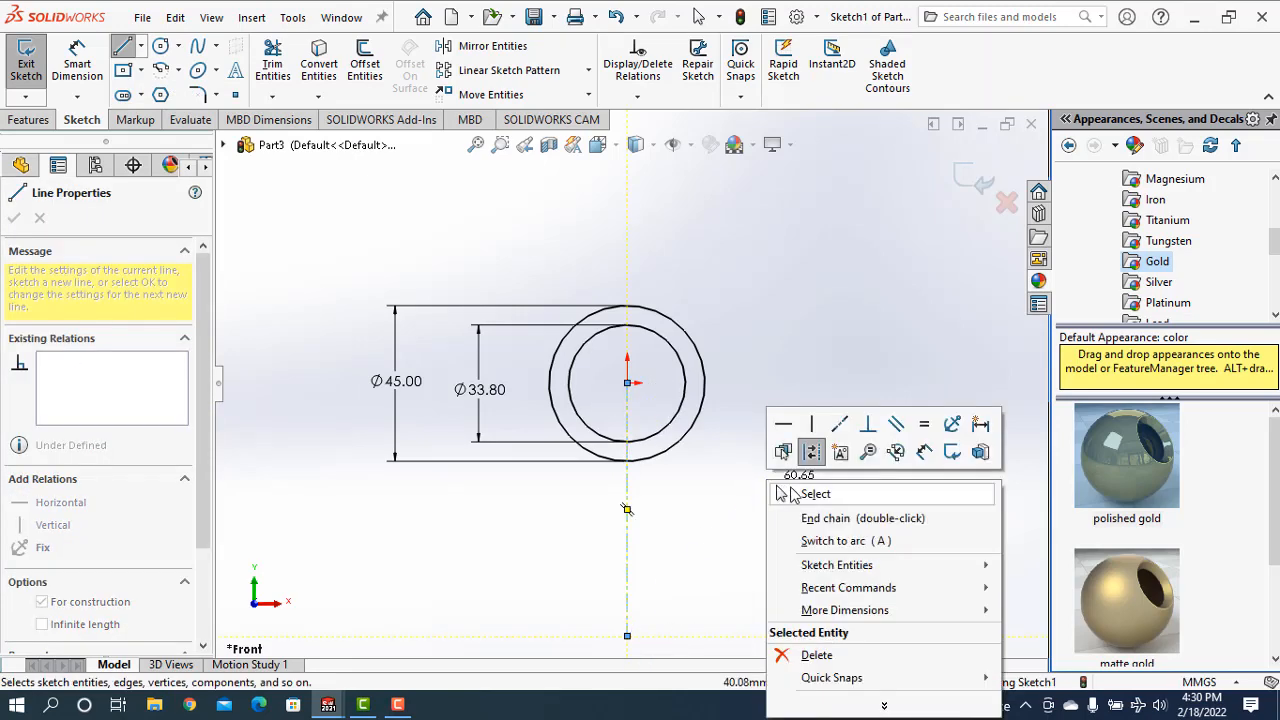
left_click(796, 492)
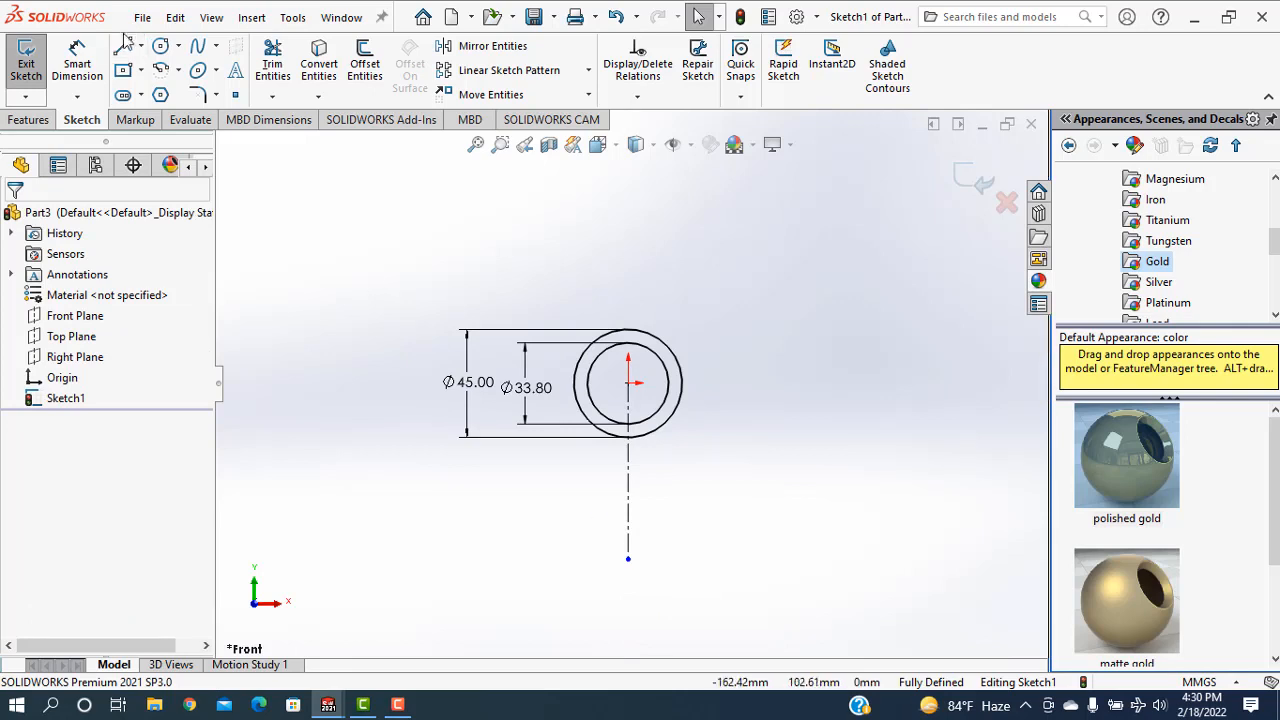
Sketch two concentric circles at the centerline's lower endpoint, with radii of about 25 mm and 14 mm
left_click(628, 559)
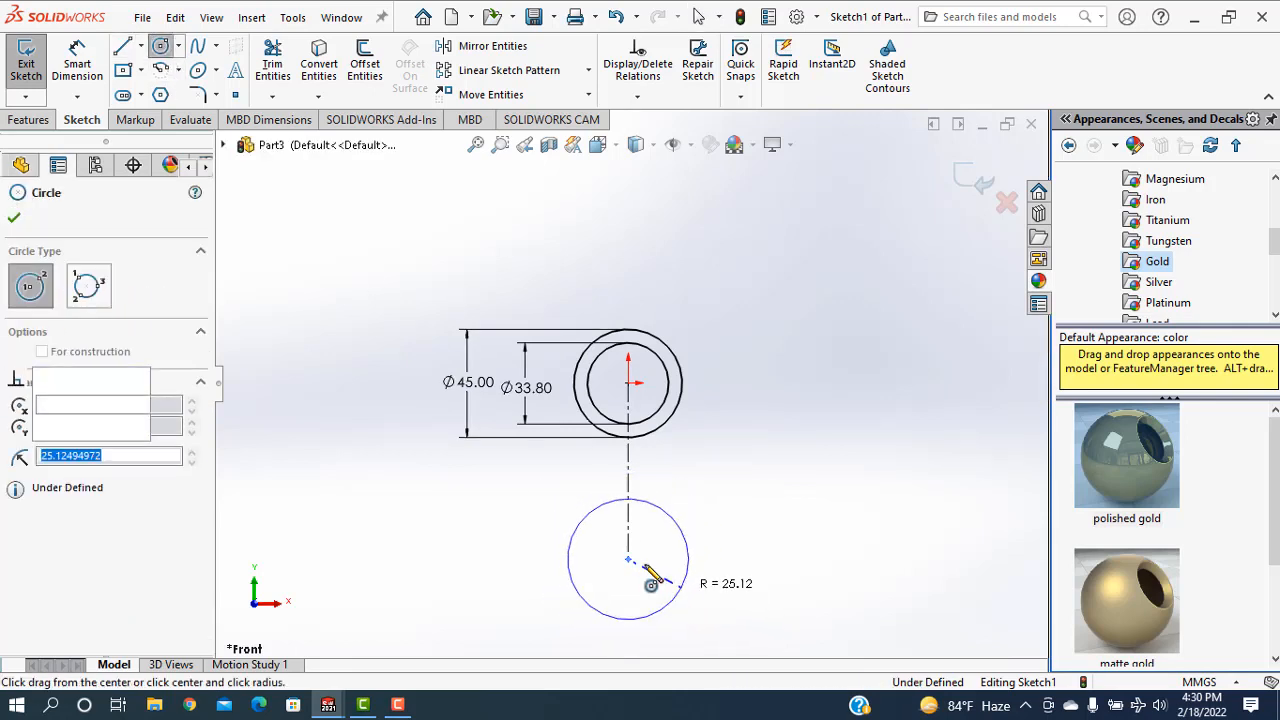
left_click(675, 597)
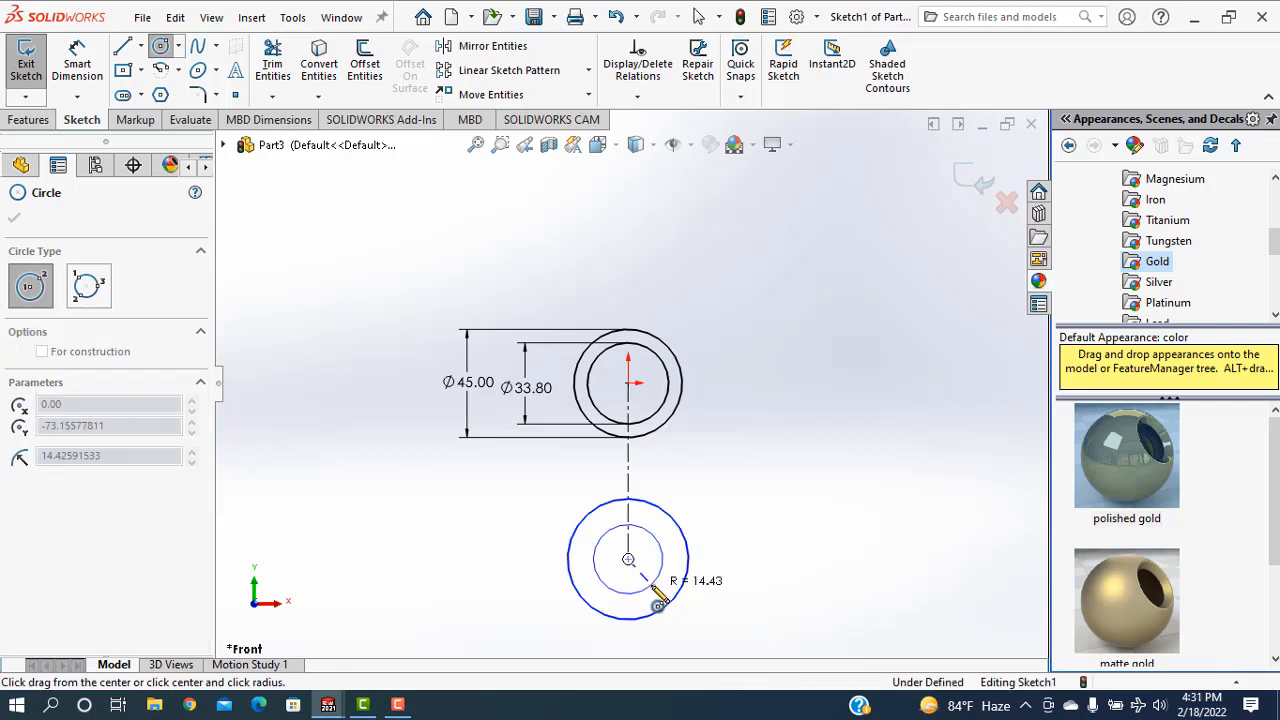
left_click(655, 583)
key("Escape")
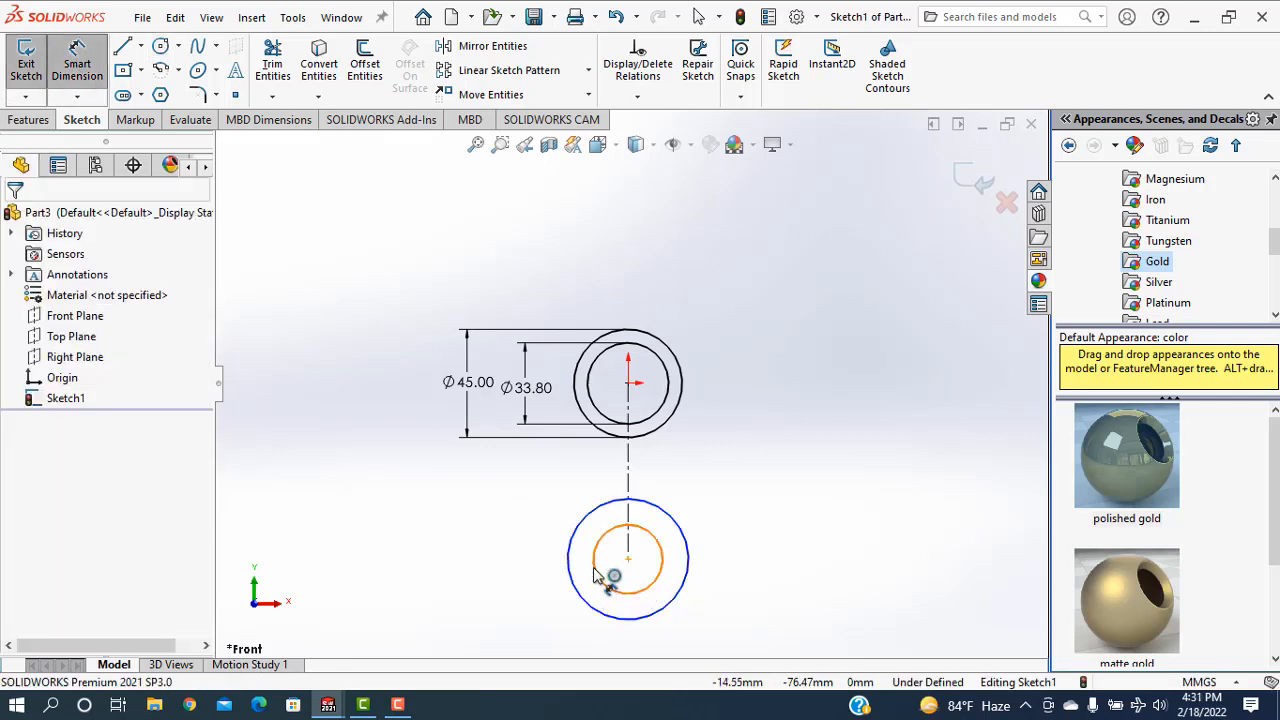
Dimension the smaller circle at the centerline's lower end to a diameter of 54 mm
left_click(595, 569)
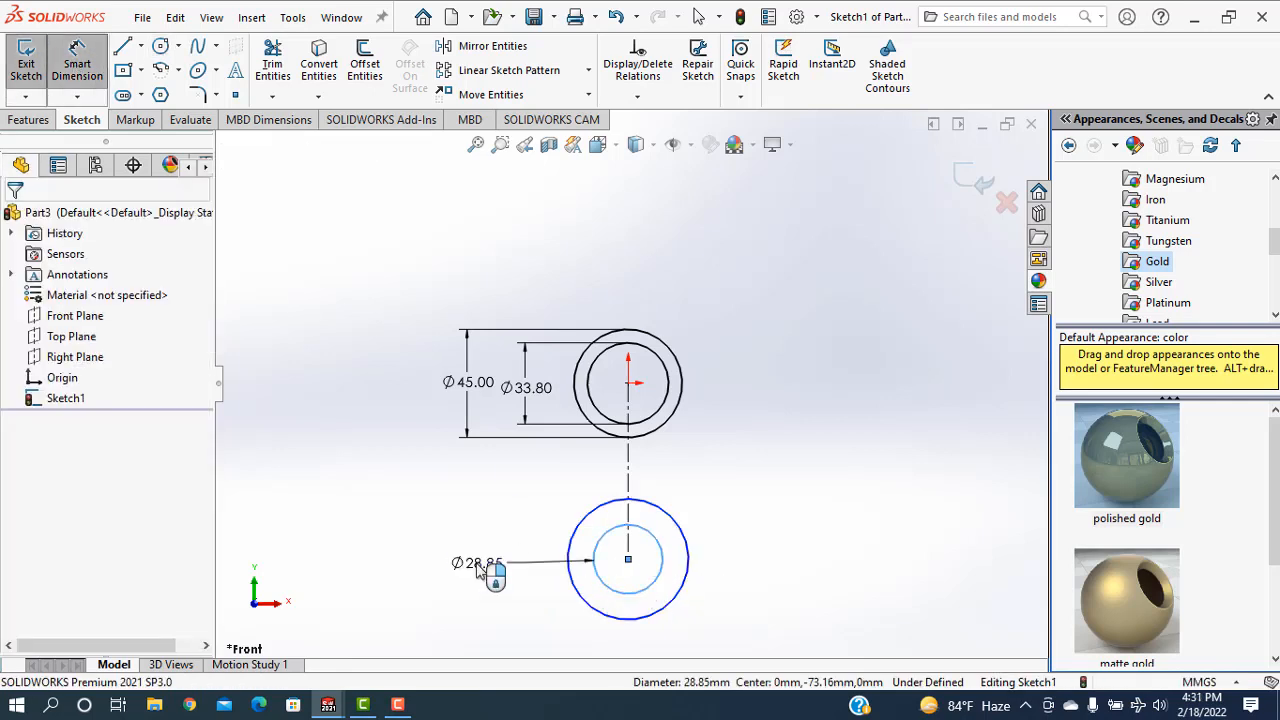
left_click(478, 568)
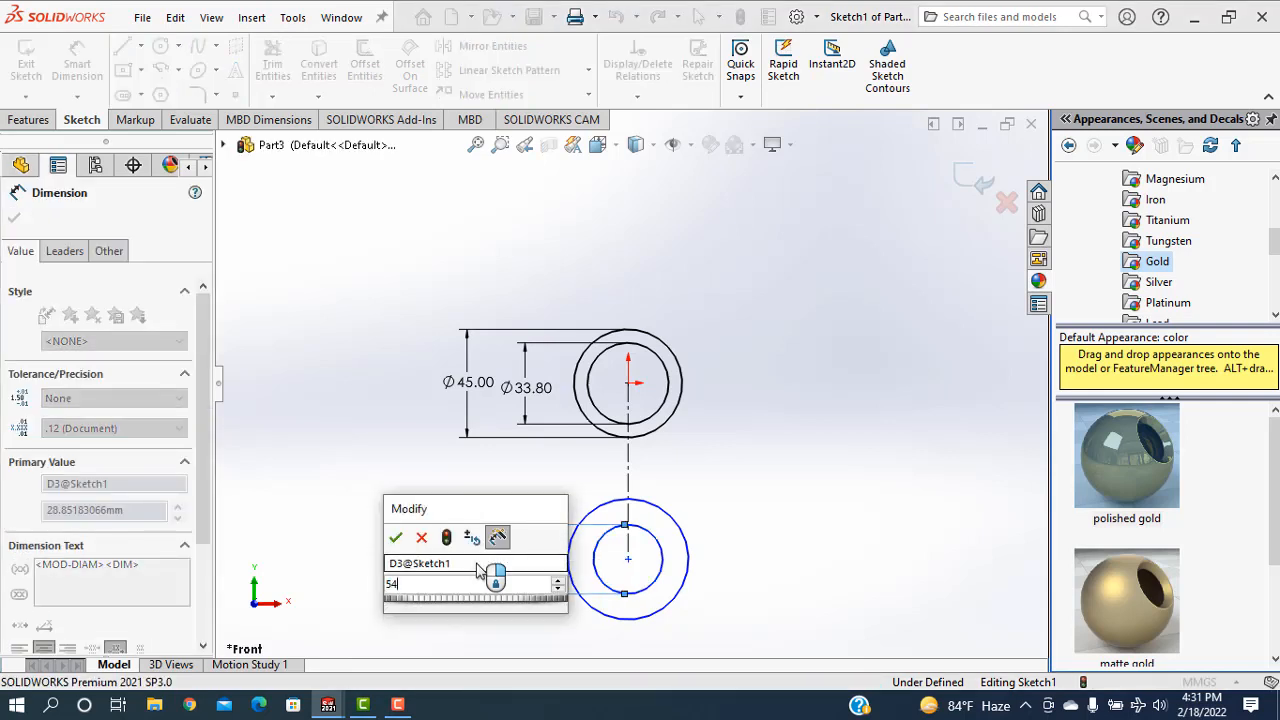
key("Return")
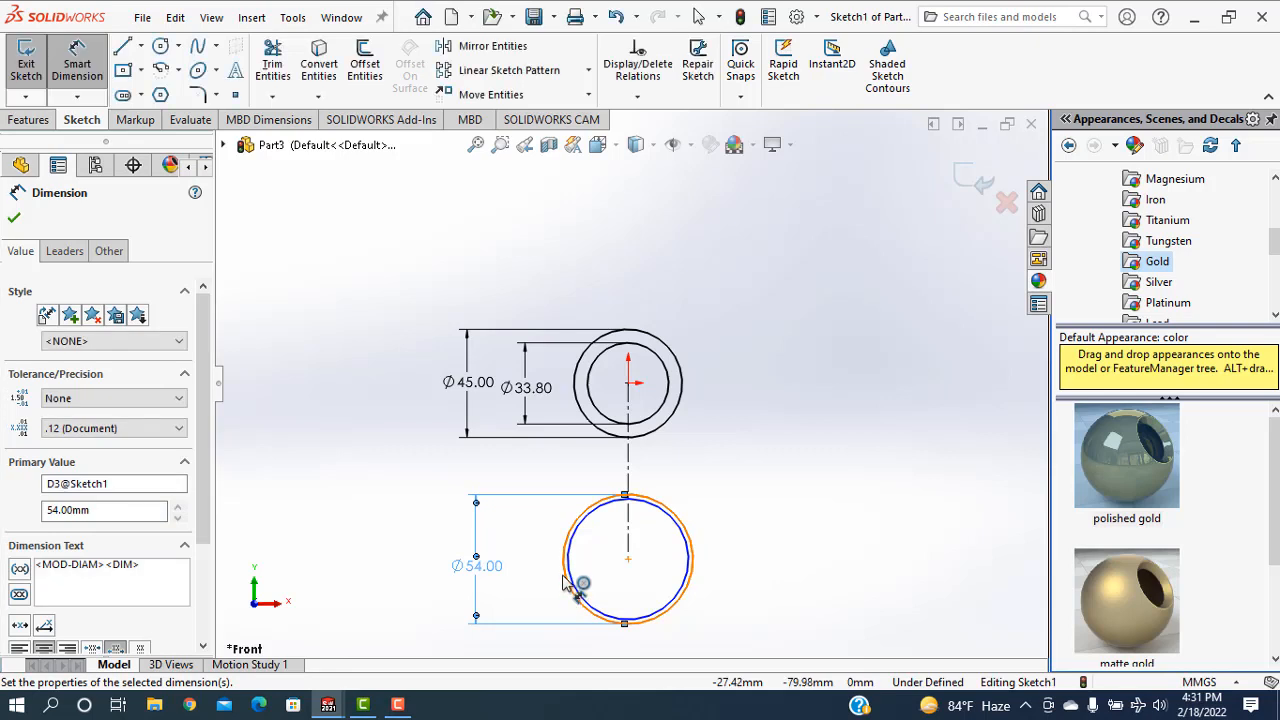
Dimension the remaining undimensioned circle at the centerline's lower end to a diameter of 72 mm and finish dimensioning
left_click(566, 573)
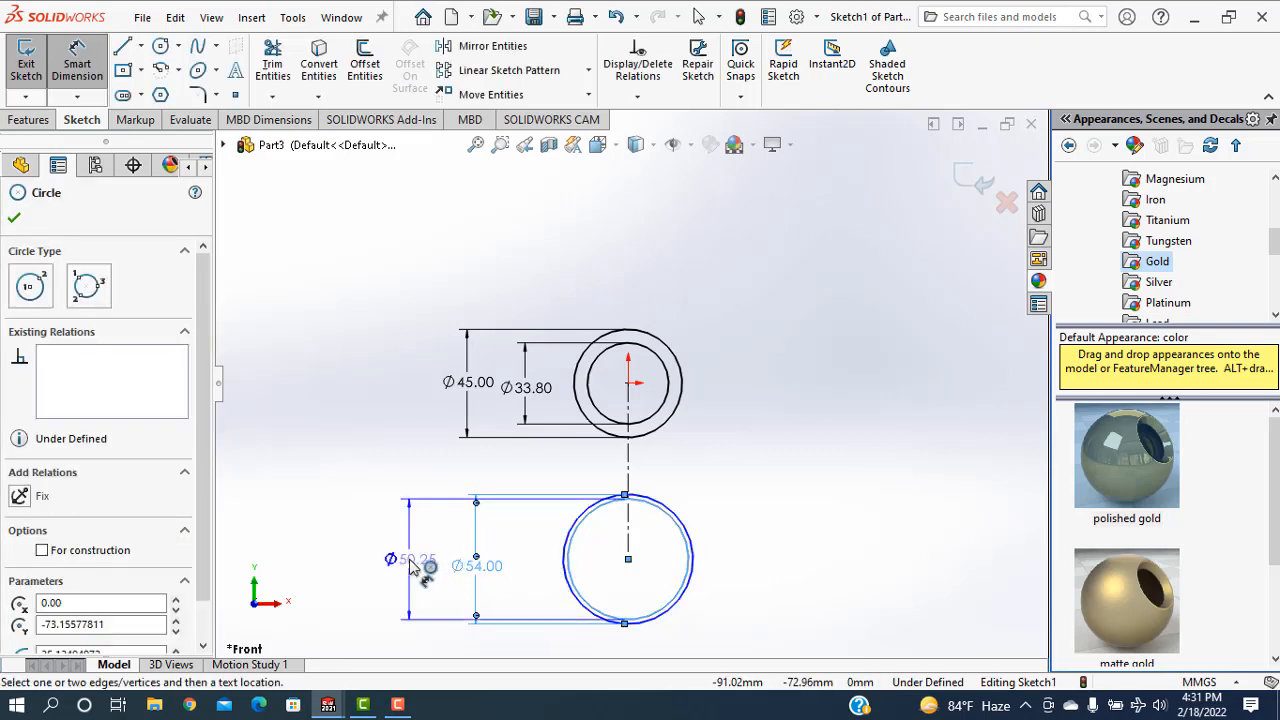
left_click(410, 567)
left_click(410, 567)
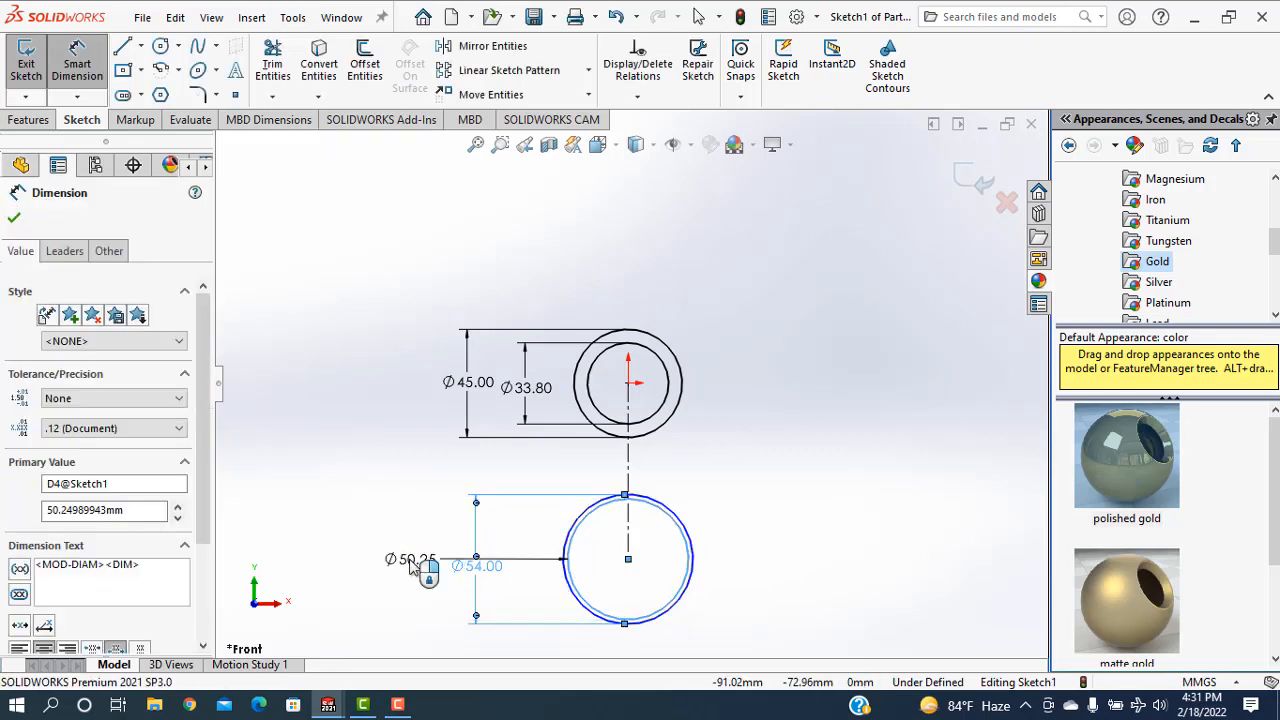
key("Return")
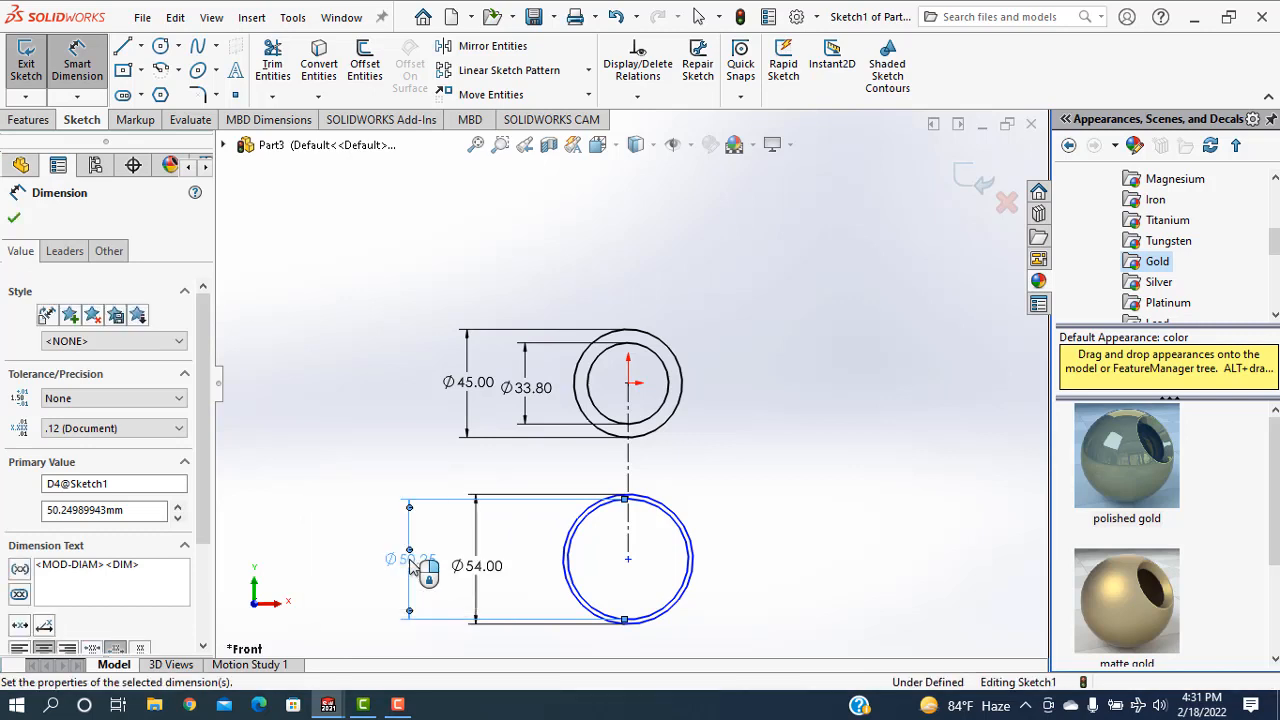
left_click(20, 221)
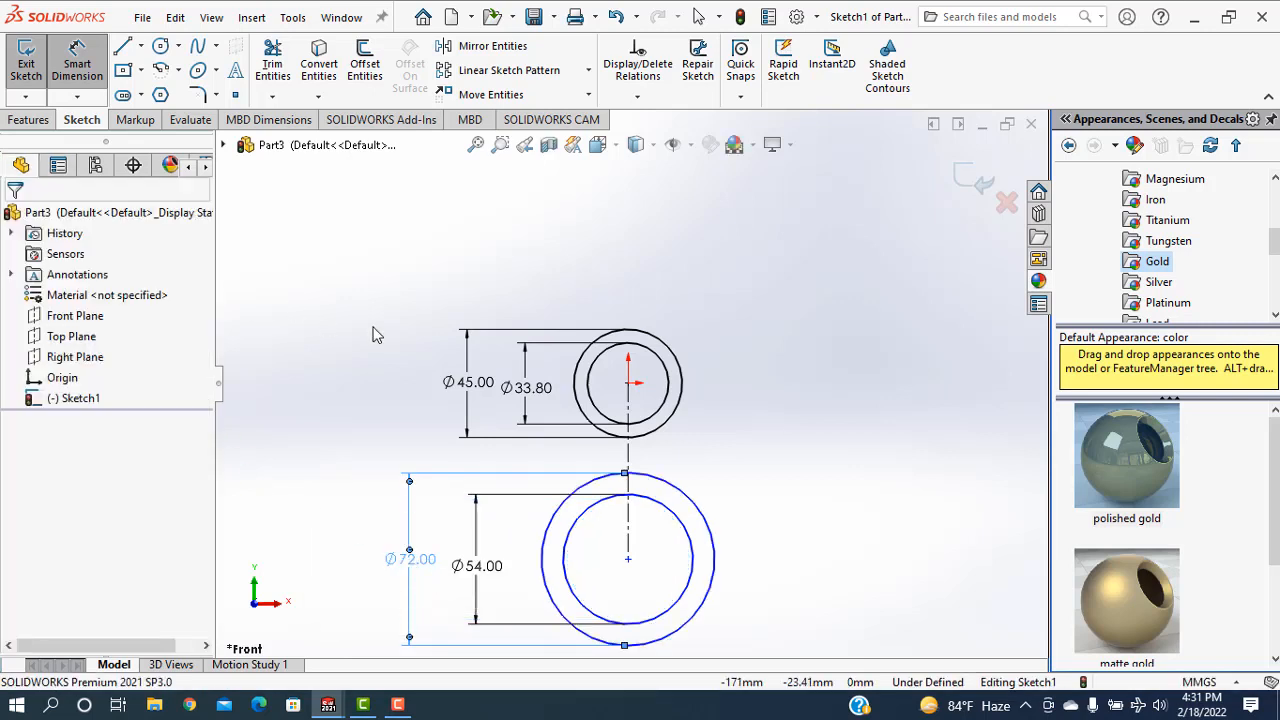
Dimension the vertical centerline between the two circle centres to a length of 201.20 mm and finish dimensioning
left_click(77, 64)
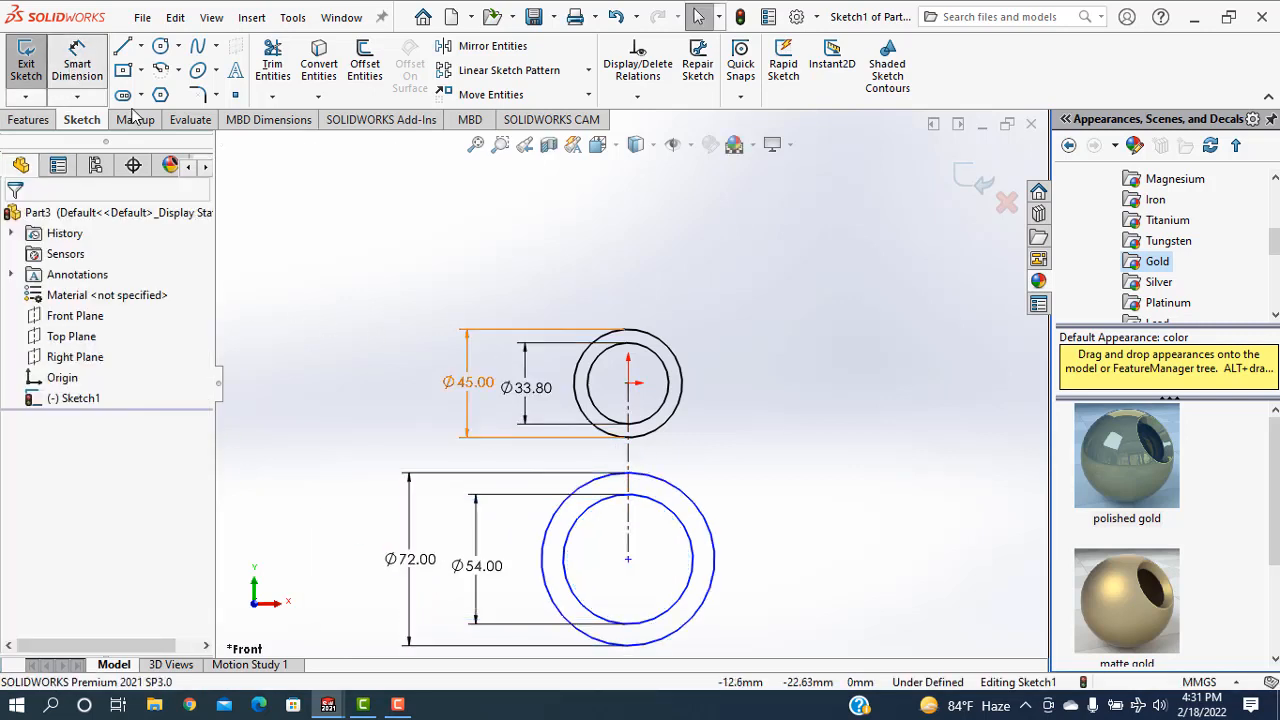
left_click(628, 468)
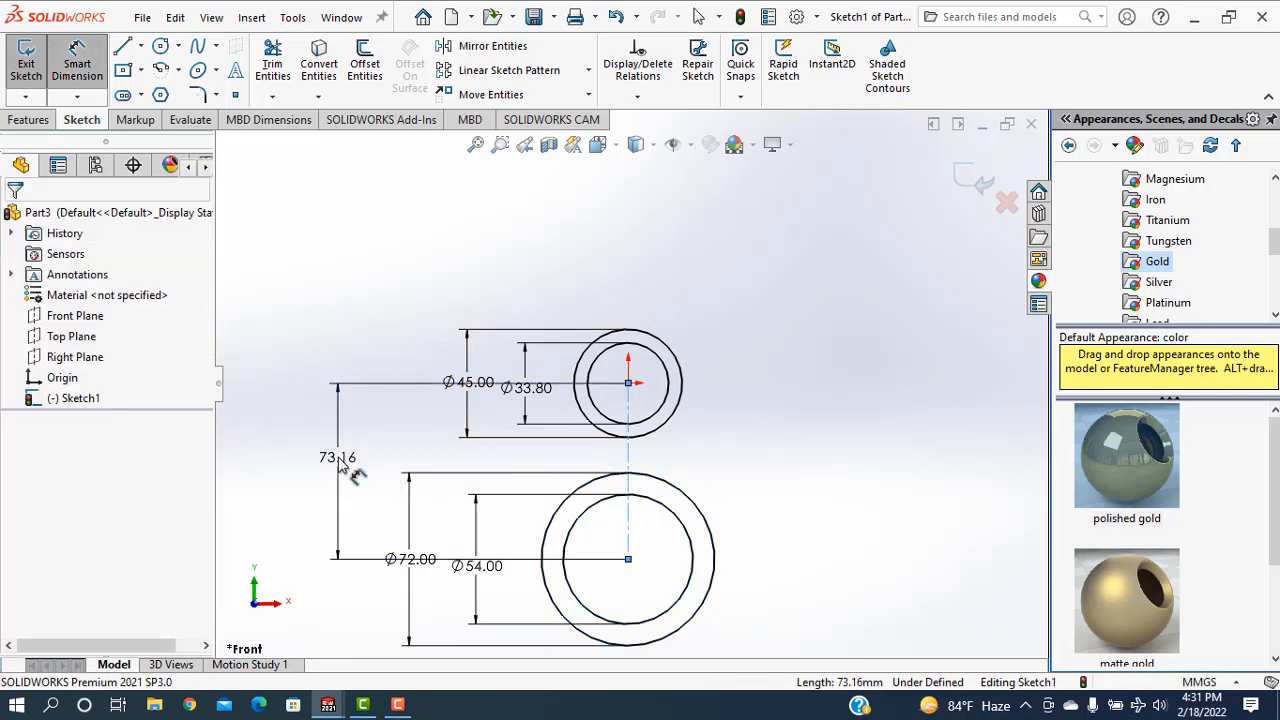
left_click(340, 465)
type("201")
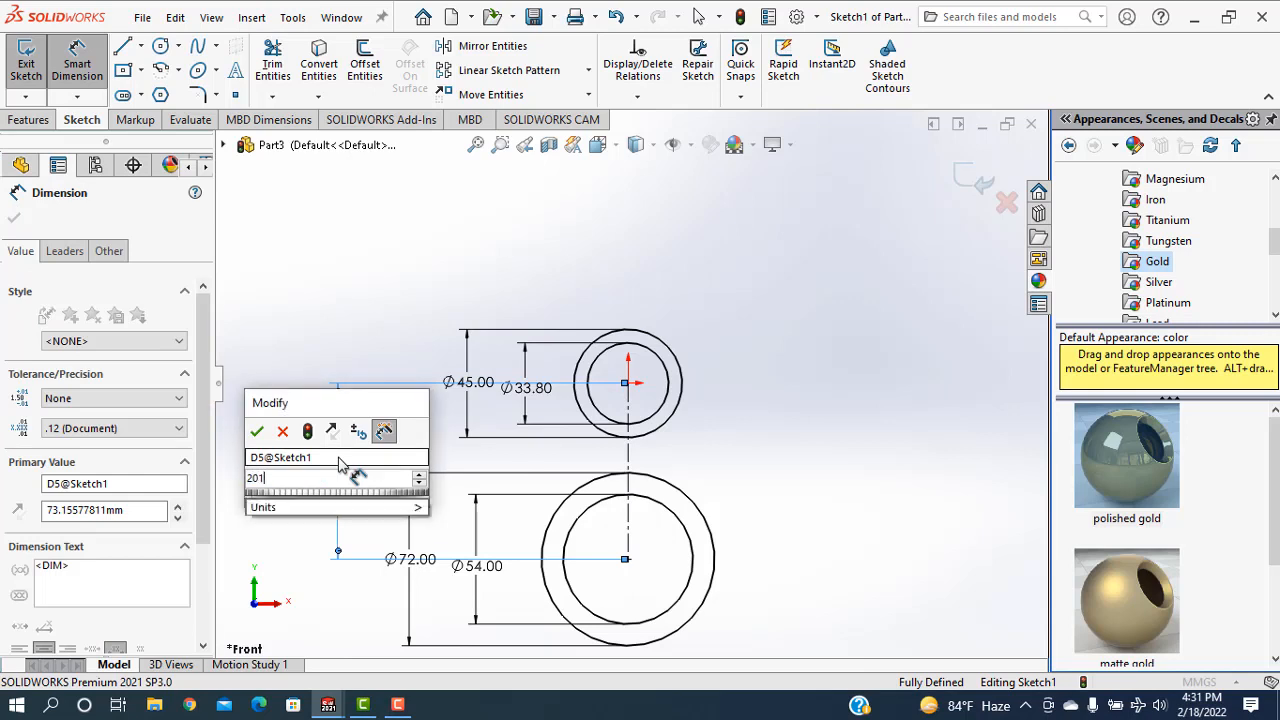
type(".20")
key("Return")
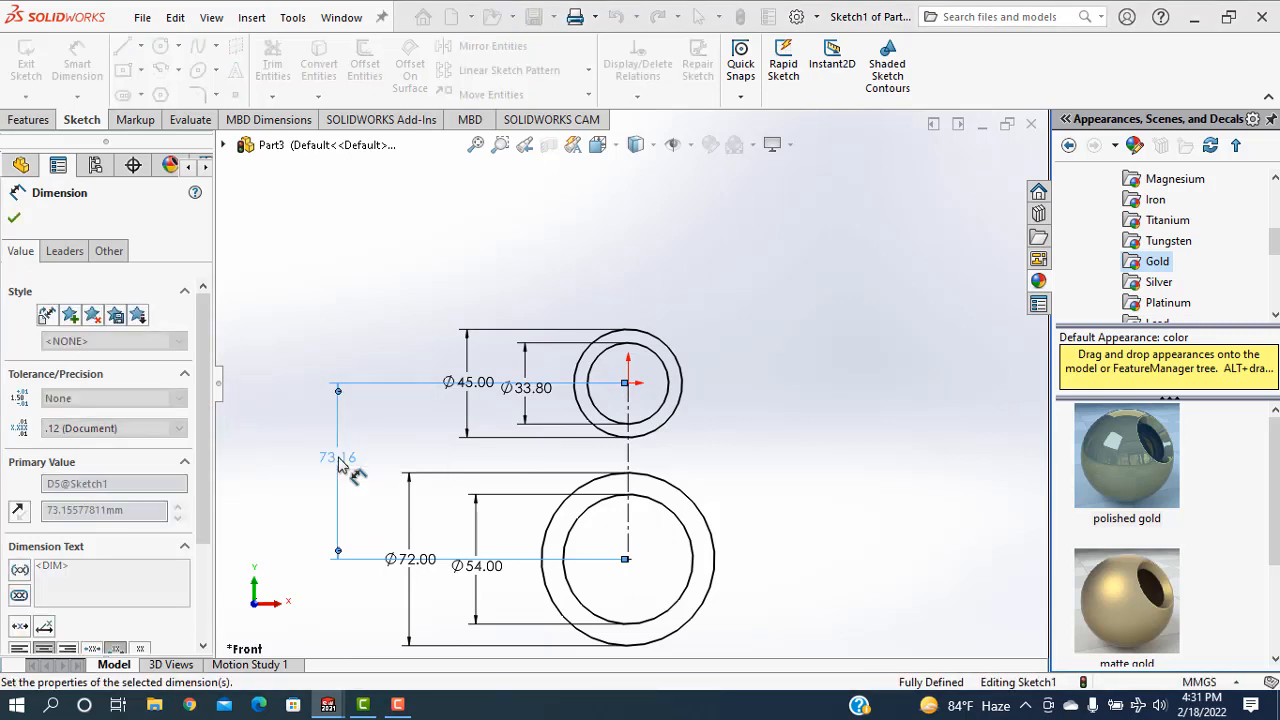
scroll(660, 513, "up", 4)
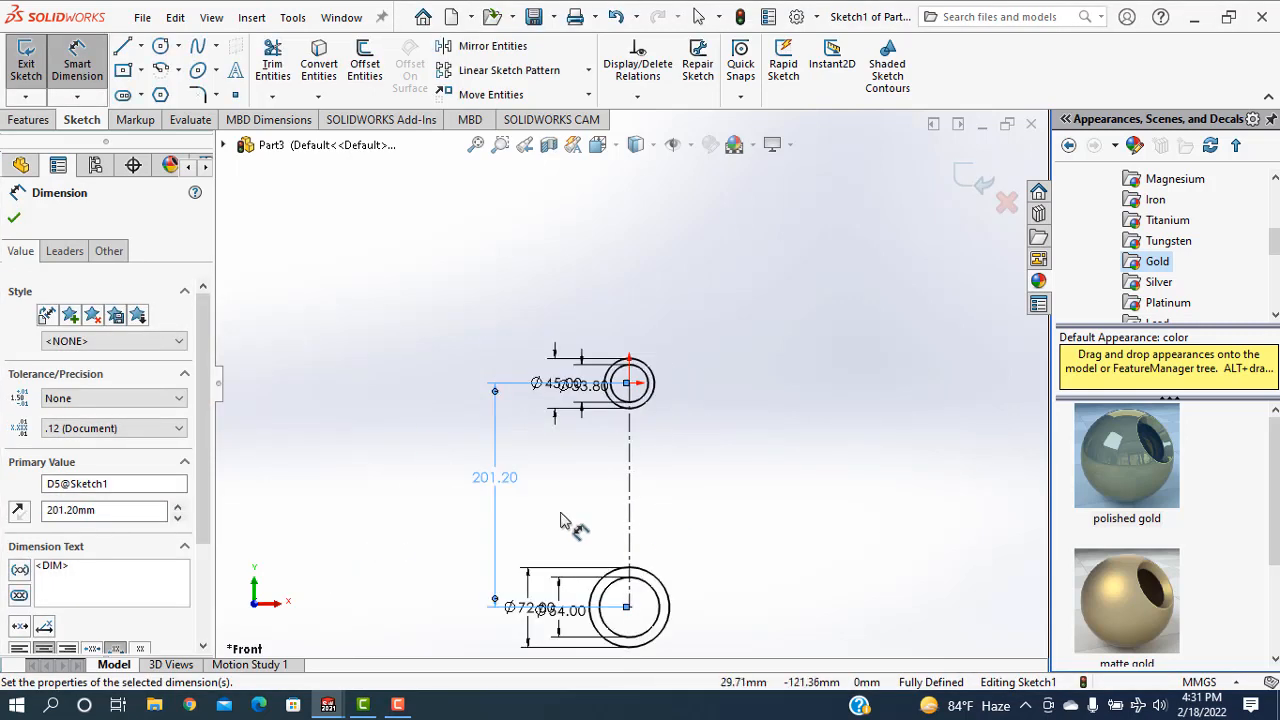
left_click(18, 217)
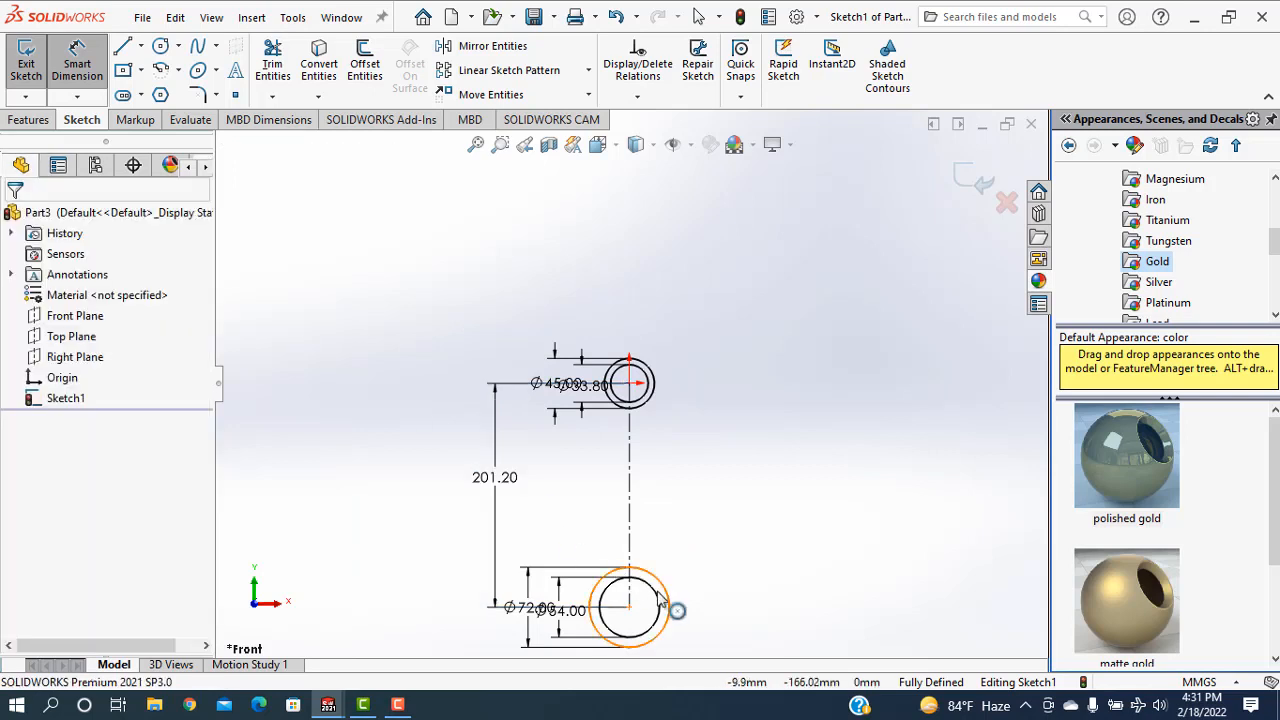
scroll(630, 608, "up", 1)
key("Escape")
scroll(632, 500, "down", 1)
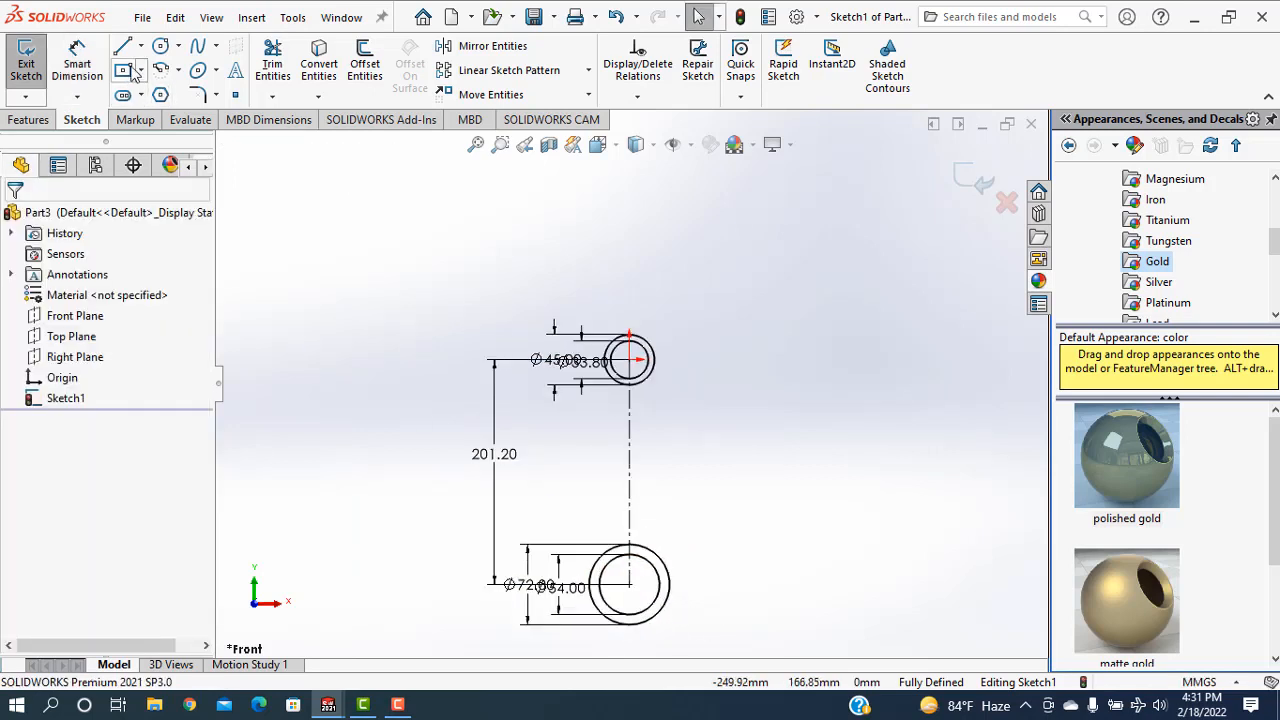
Draw a slightly slanted line about 138 mm long left of the centerline, from just below the upper ring to the lower ring's outer circle
key("l")
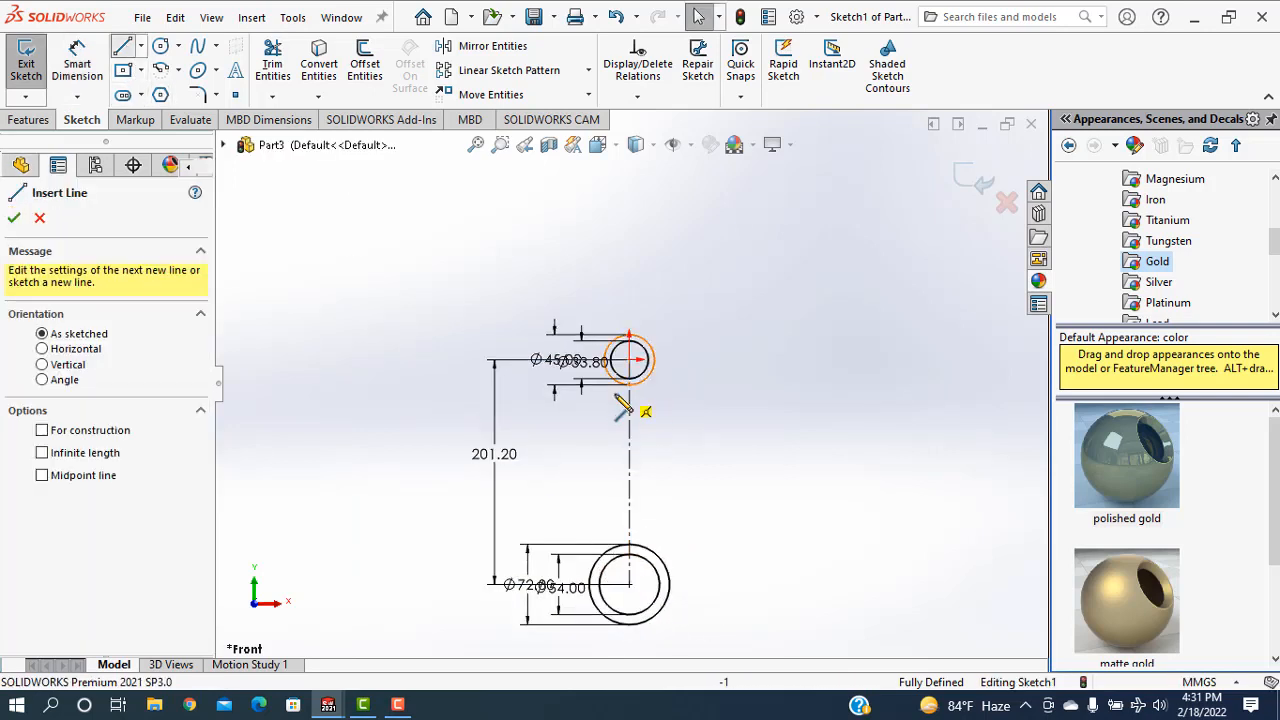
left_click(613, 398)
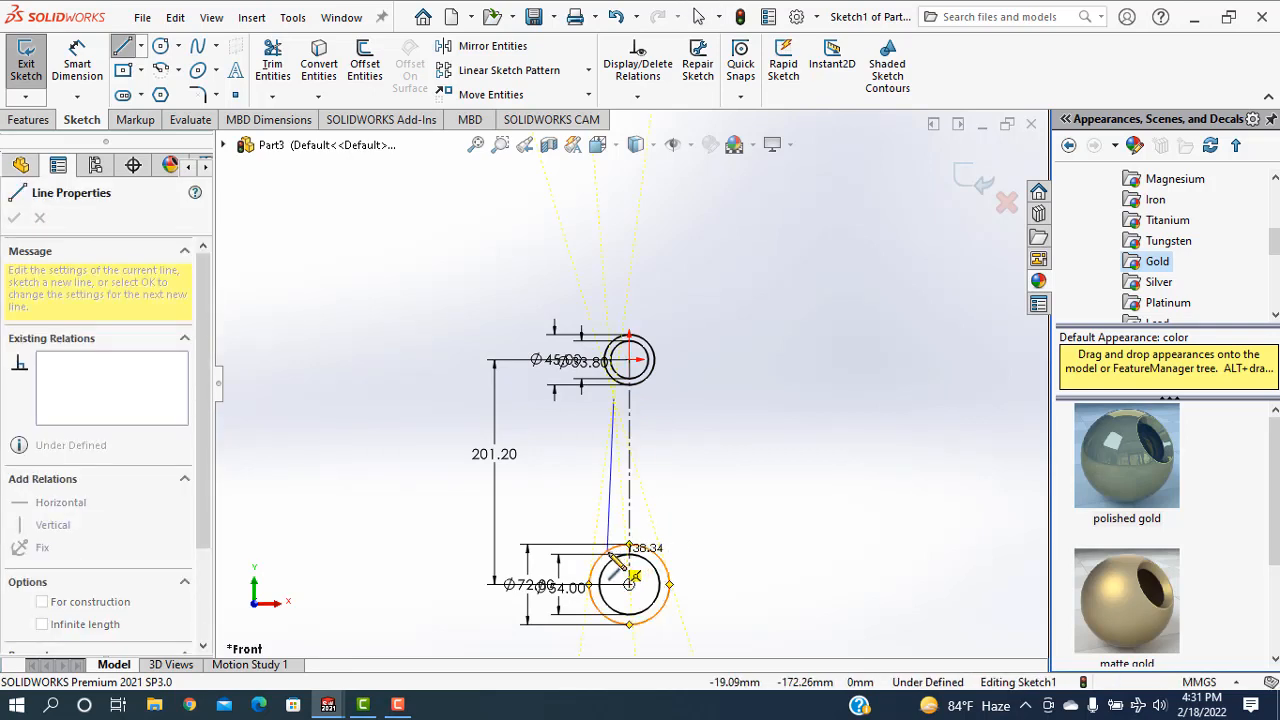
left_click(613, 548)
right_click(403, 410)
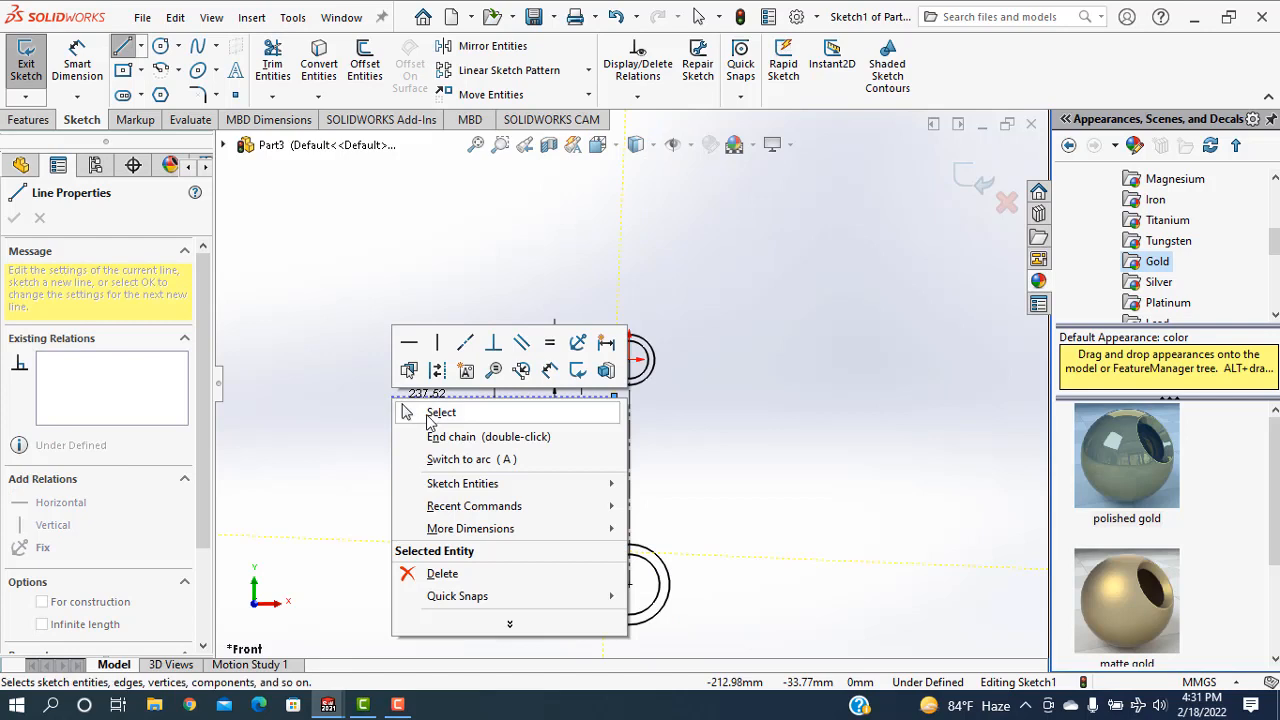
left_click(440, 413)
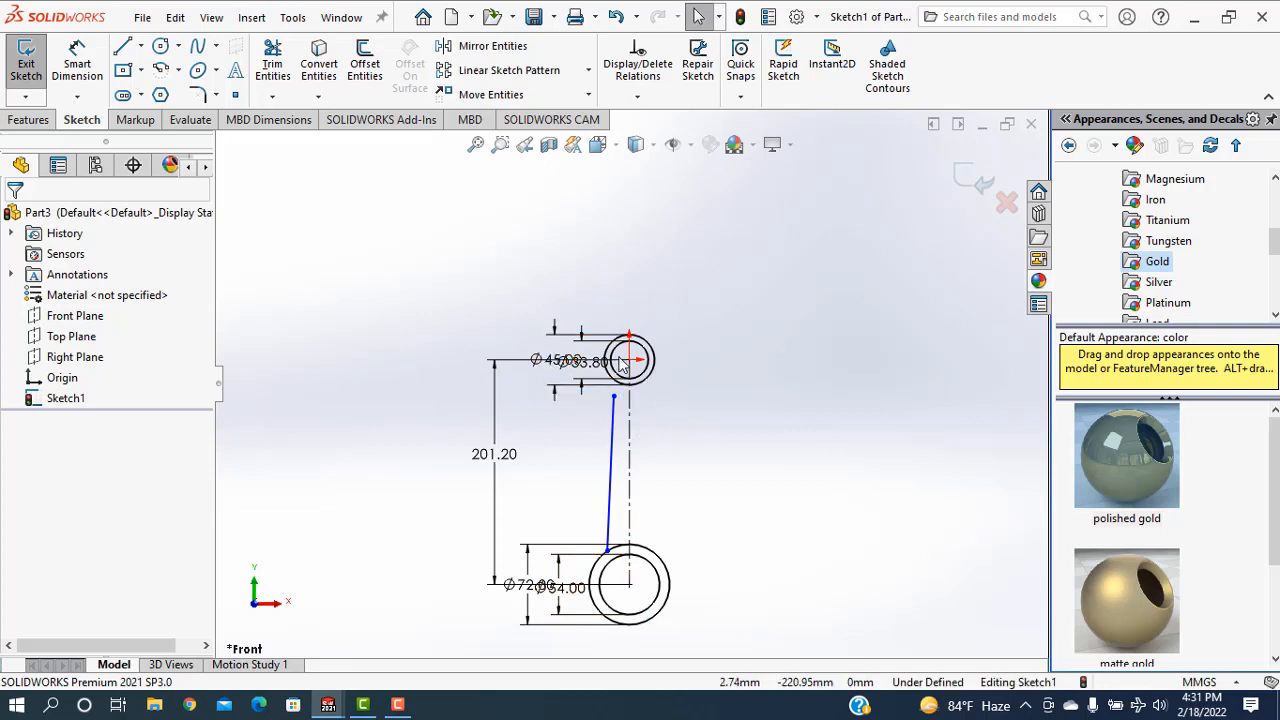
Make the slanted line's upper endpoint coincident with the outer circle of the upper ring
scroll(607, 434, "up", 2)
scroll(608, 435, "down", 1)
scroll(614, 440, "down", 3)
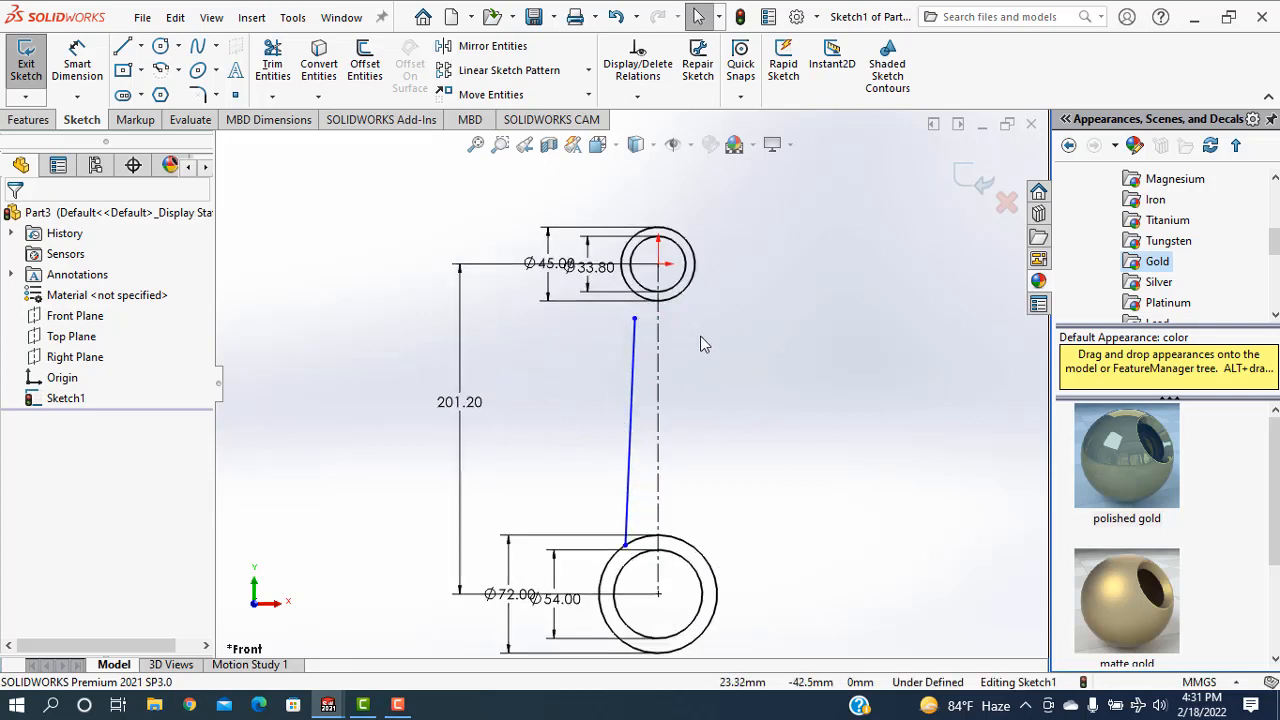
left_click(635, 317)
left_click(637, 296, "ctrl")
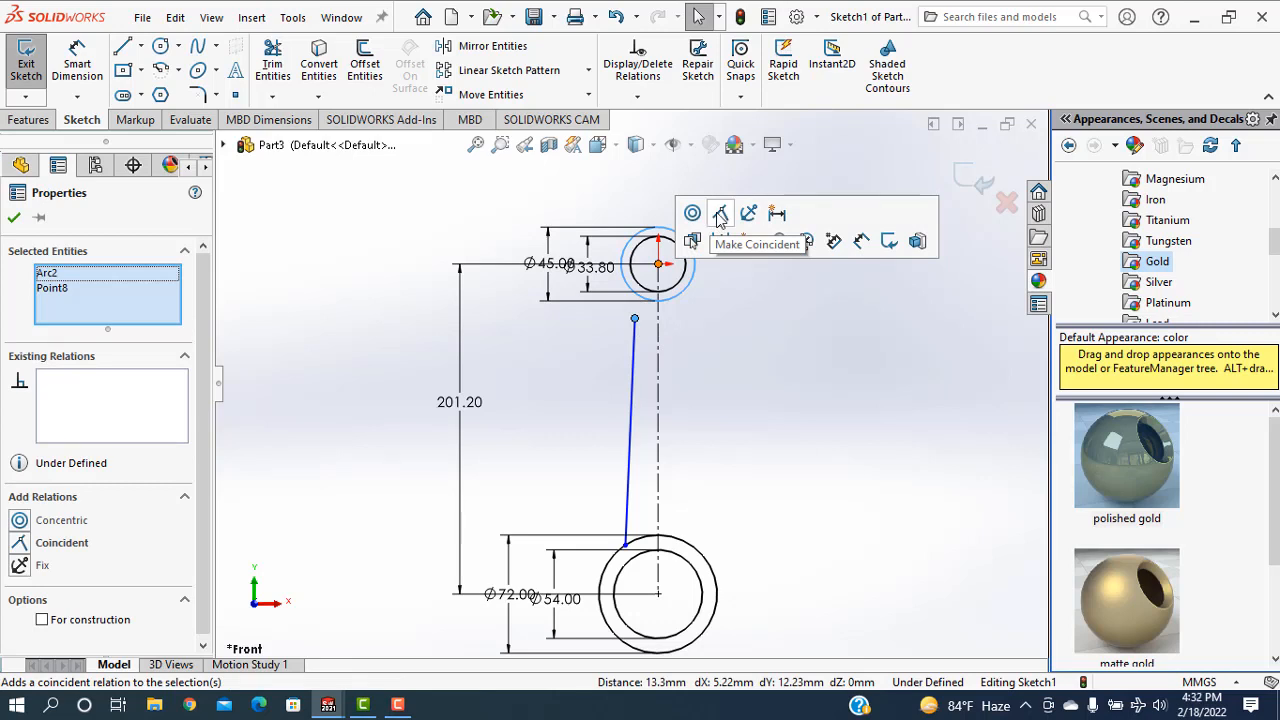
left_click(720, 214)
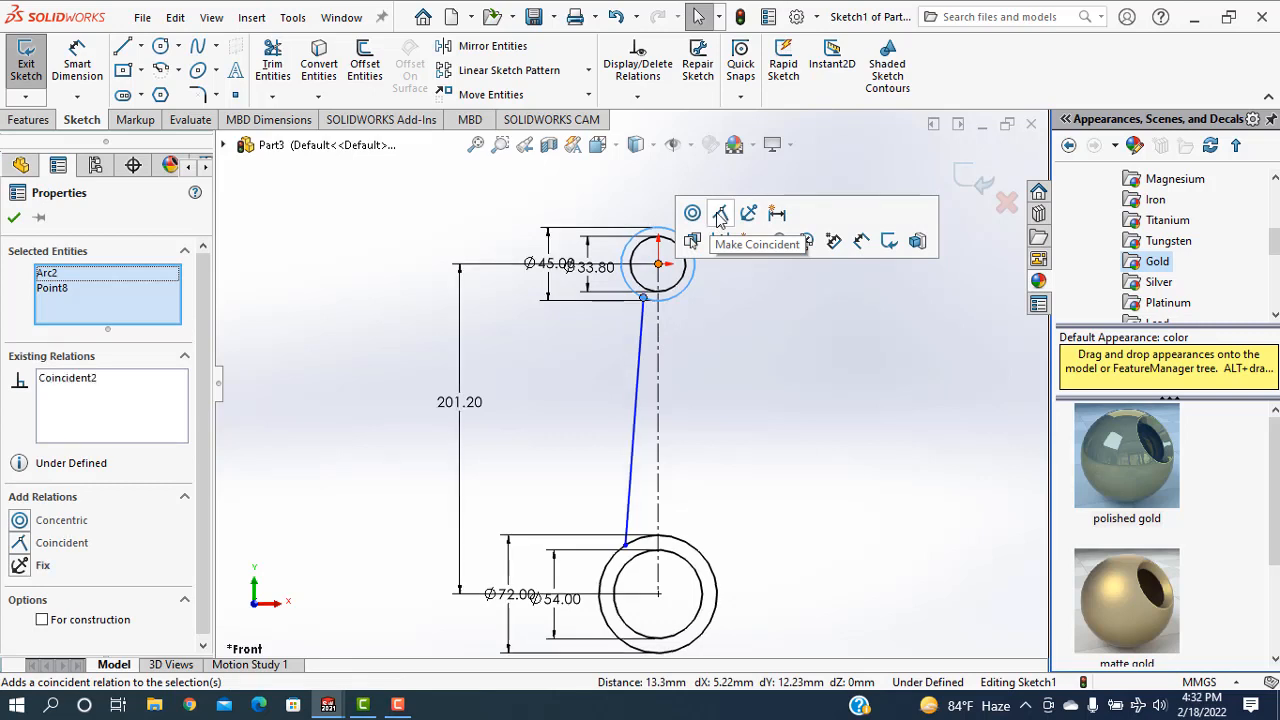
left_click(14, 219)
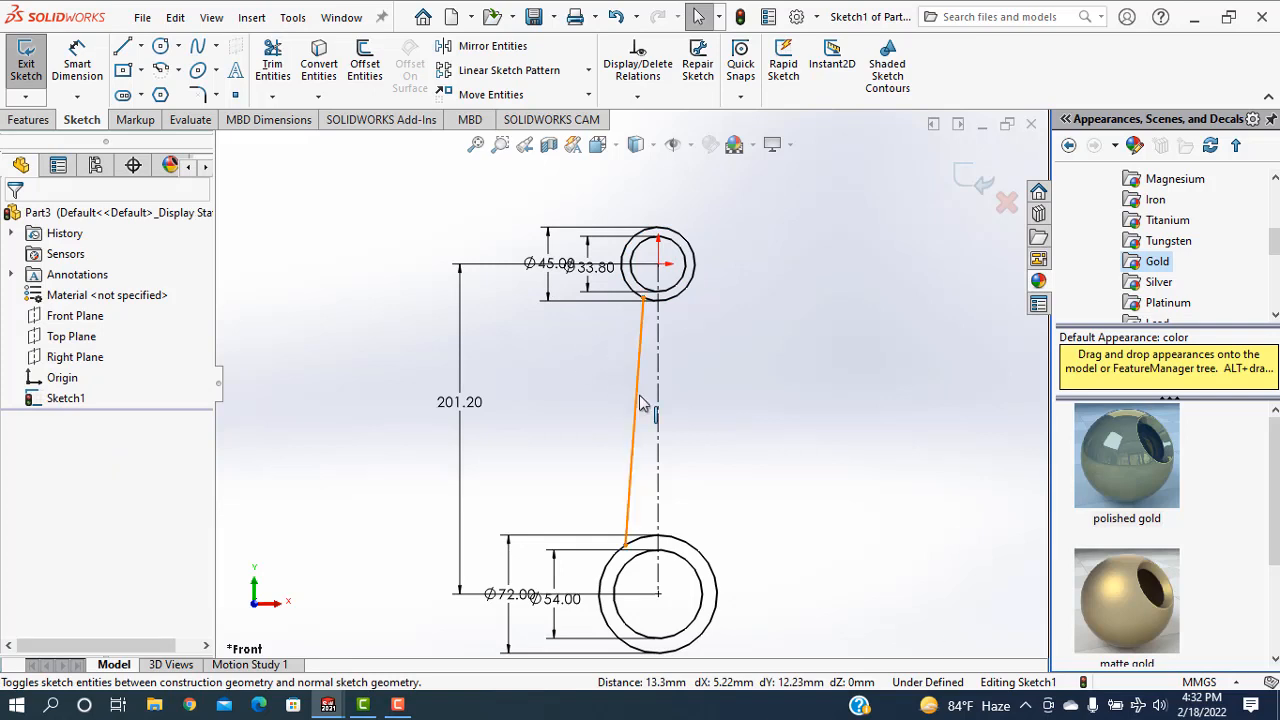
Mirror the slanted line about the vertical centerline, keeping the original as a copy
left_click(475, 51)
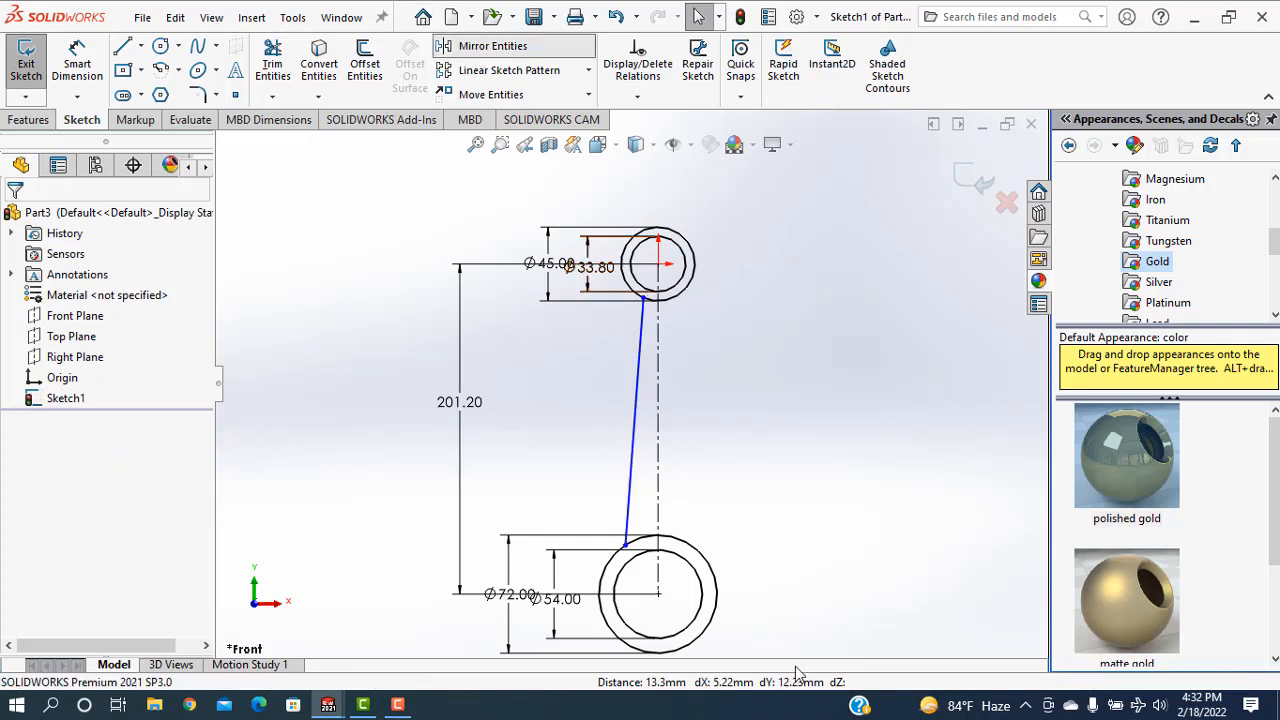
left_click(632, 451)
left_click(125, 451)
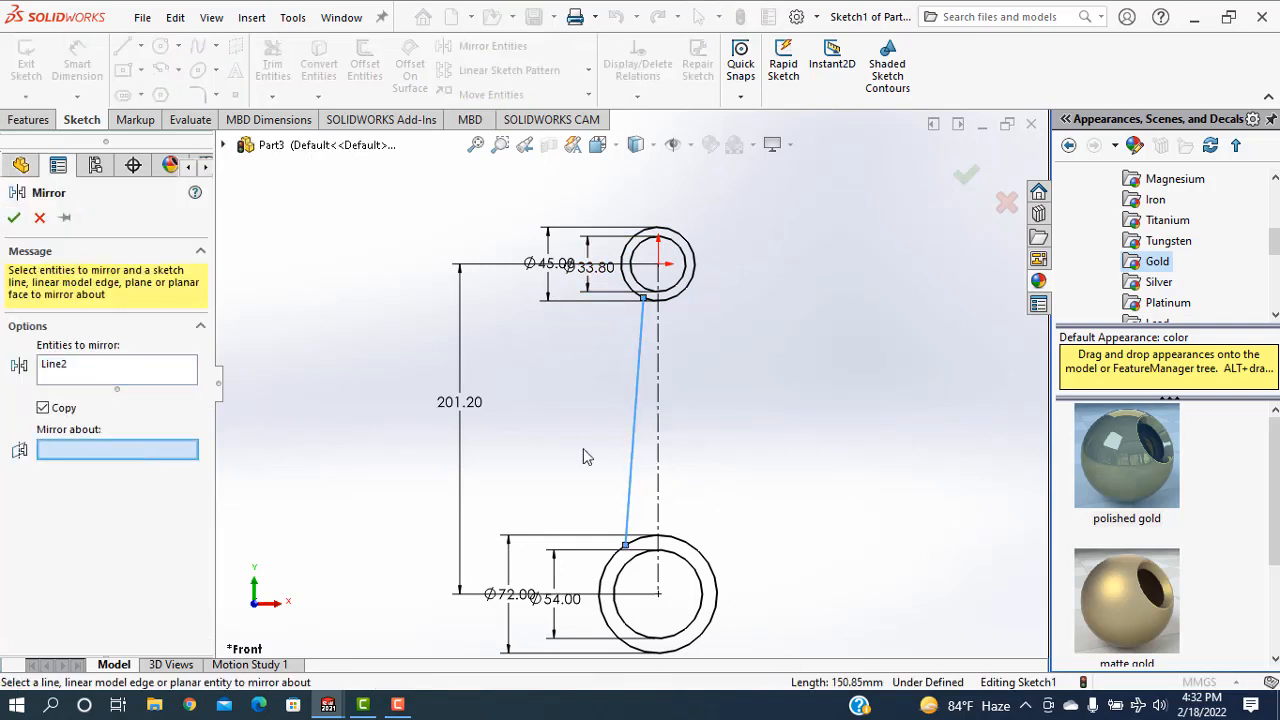
left_click(658, 466)
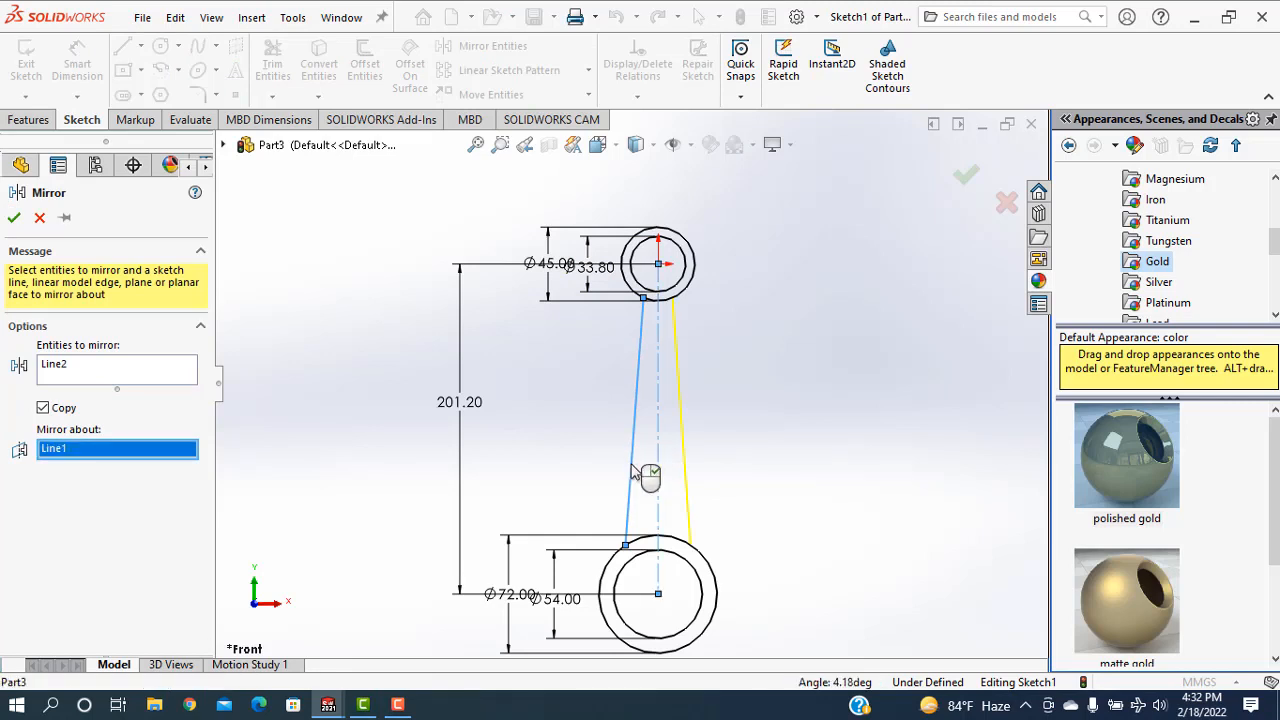
left_click(14, 218)
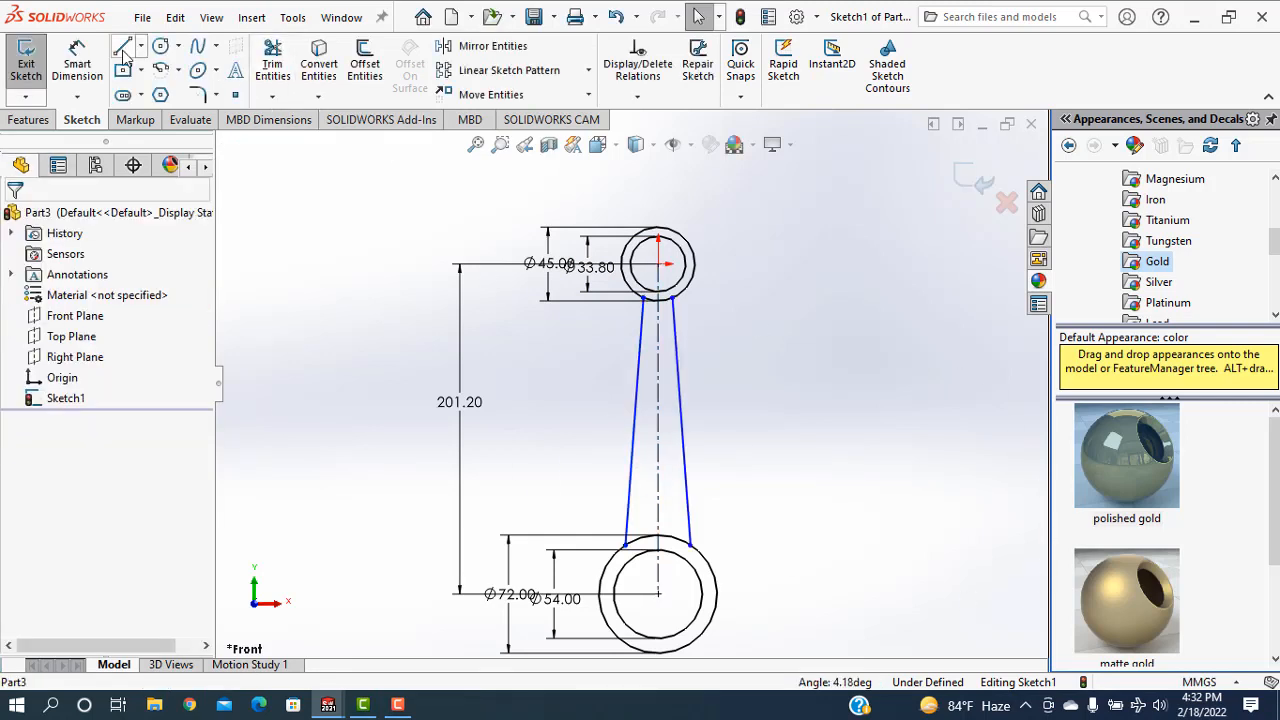
Dimension the distance between the upper endpoints of the two slanted lines to 20 mm
left_click(80, 75)
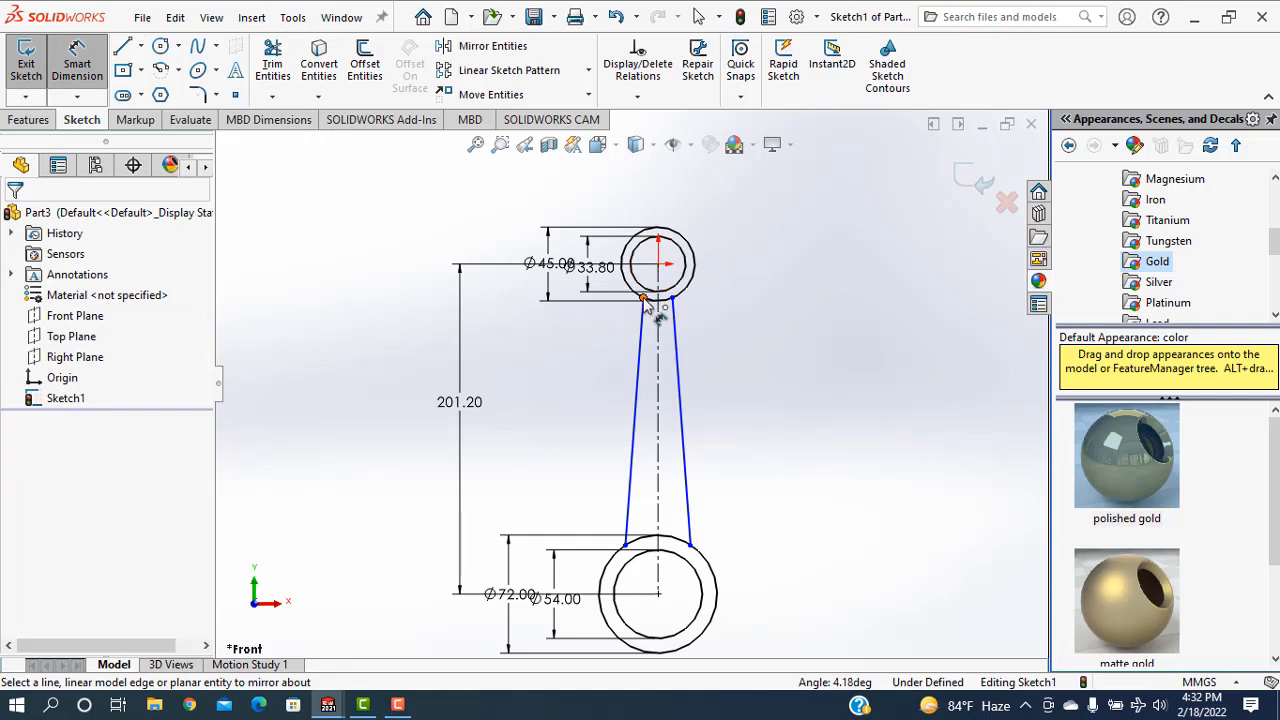
left_click(643, 298)
left_click(672, 298)
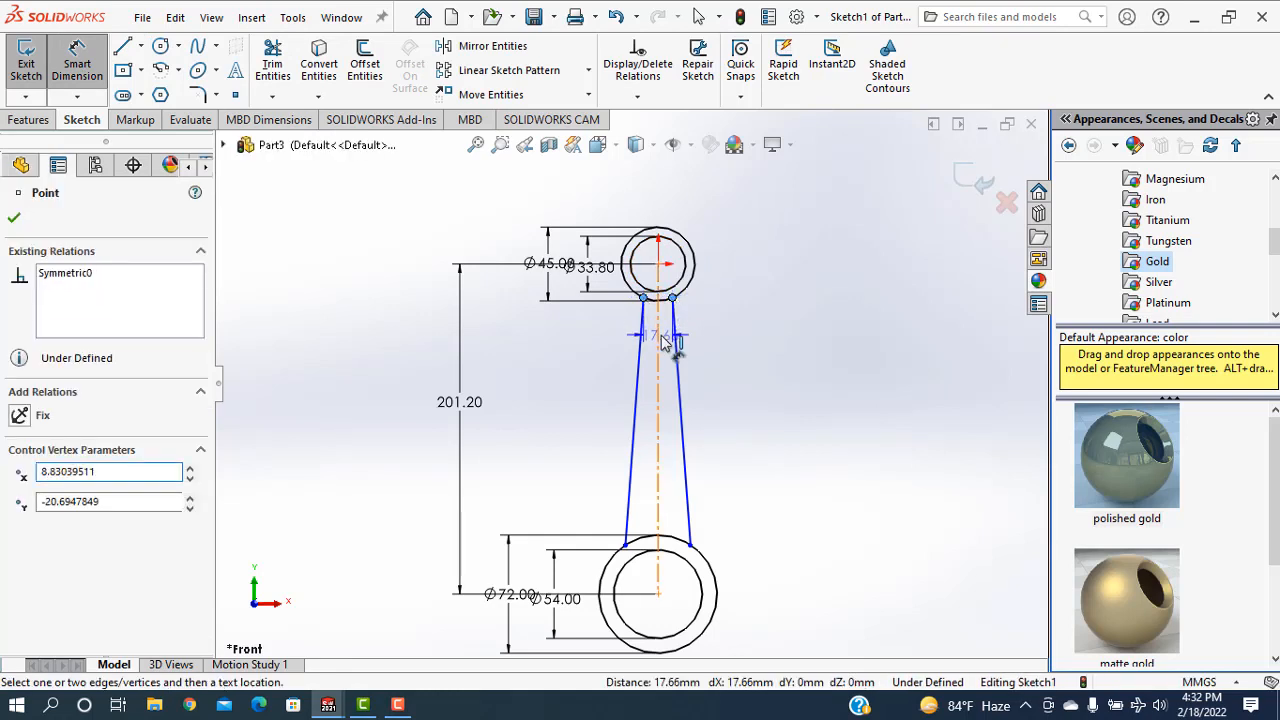
left_click(662, 342)
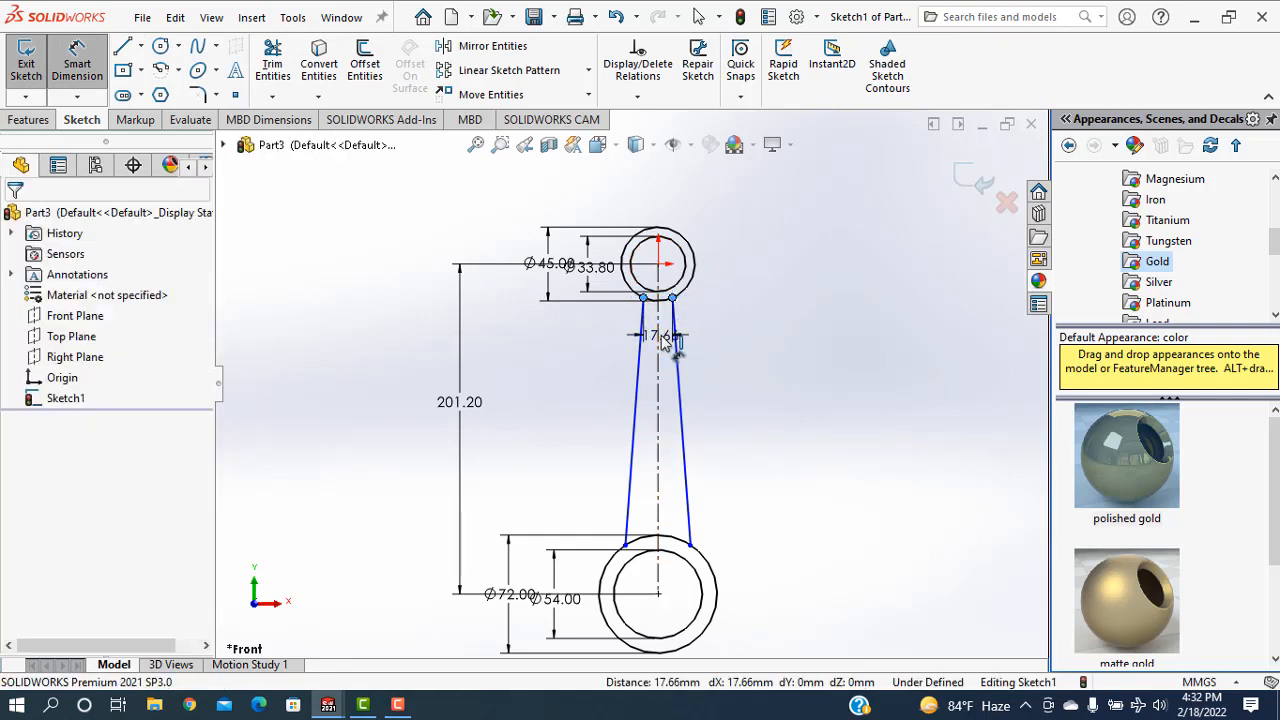
type("44")
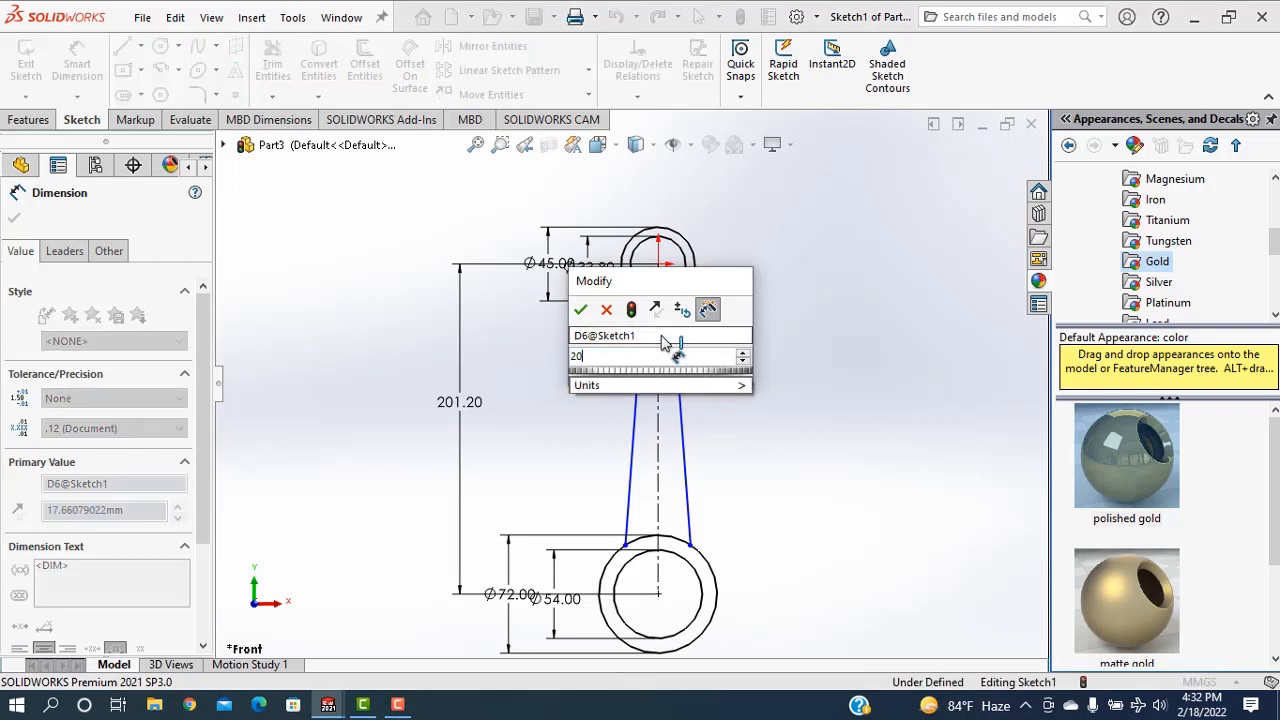
key("Return")
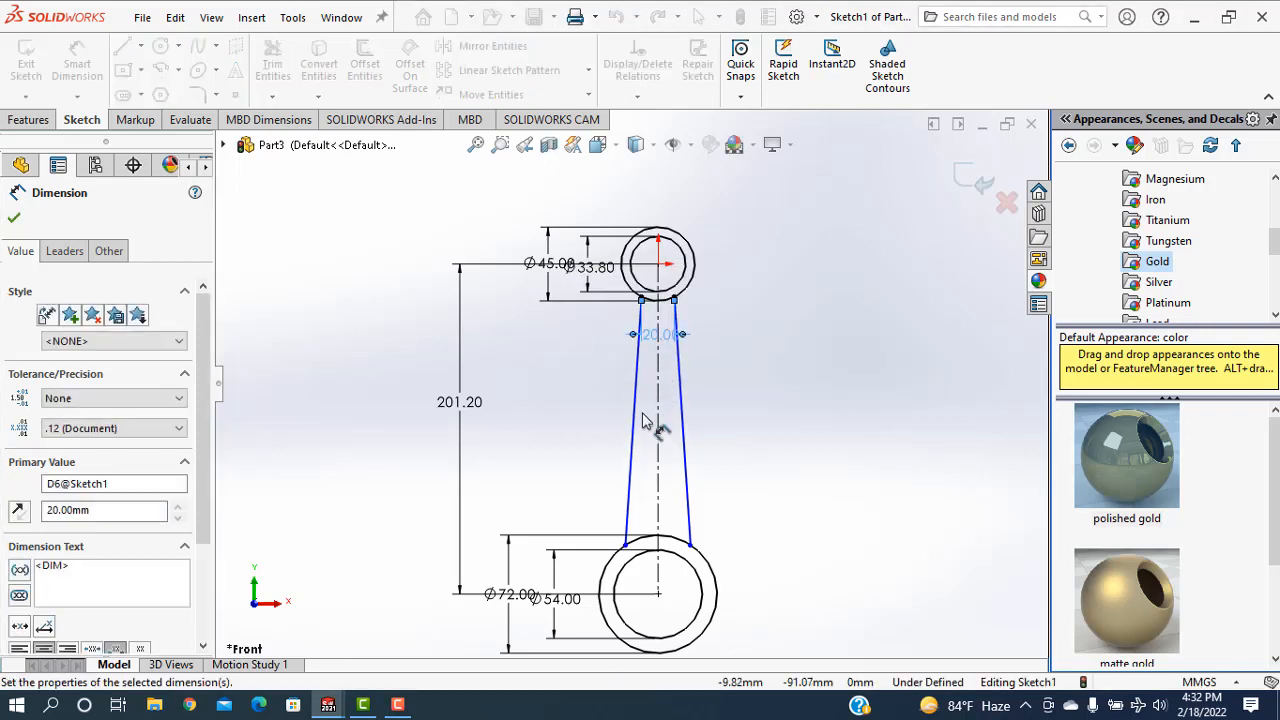
Dimension the angle between the two slanted lines to 6 degrees and finish dimensioning
left_click(637, 420)
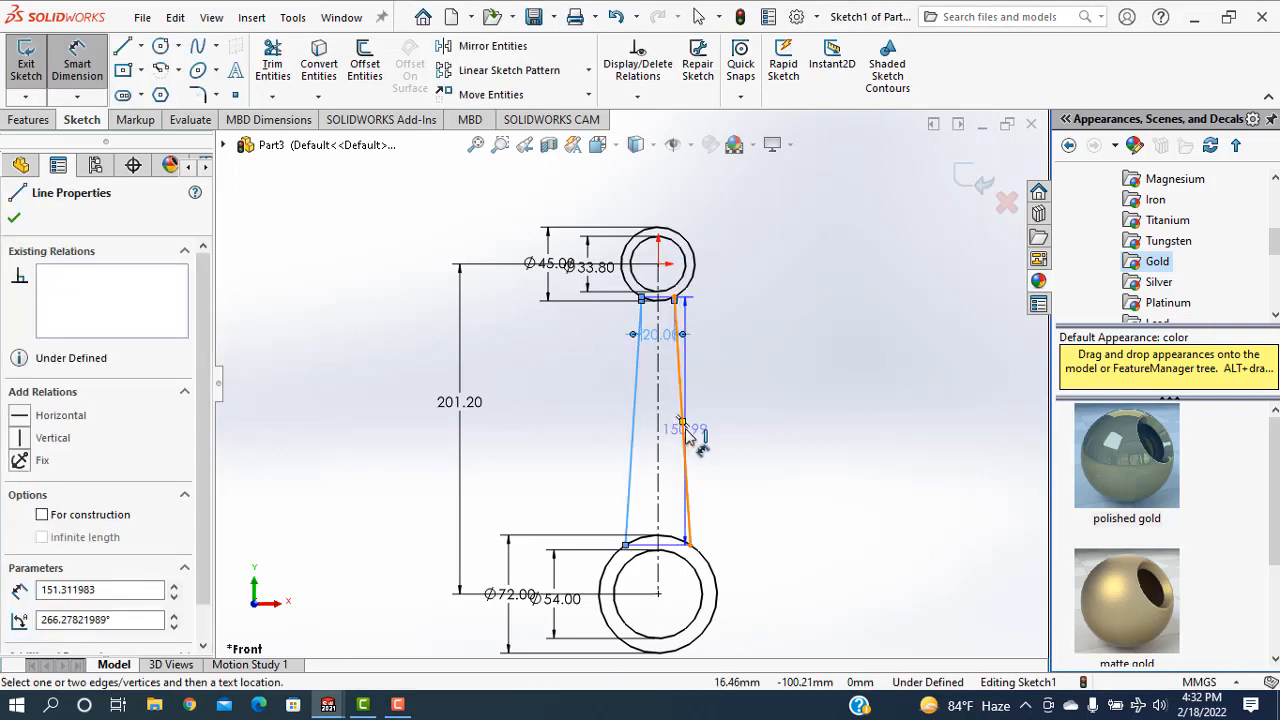
left_click(682, 428)
left_click(667, 397)
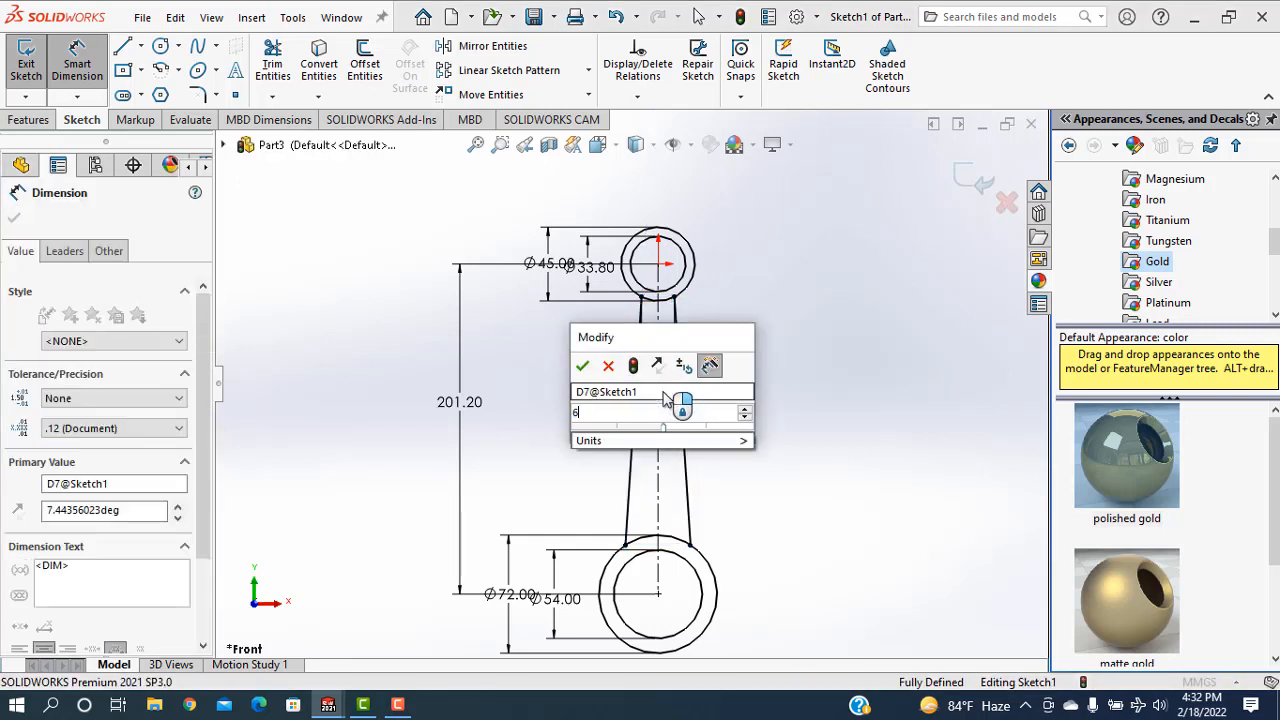
key("Return")
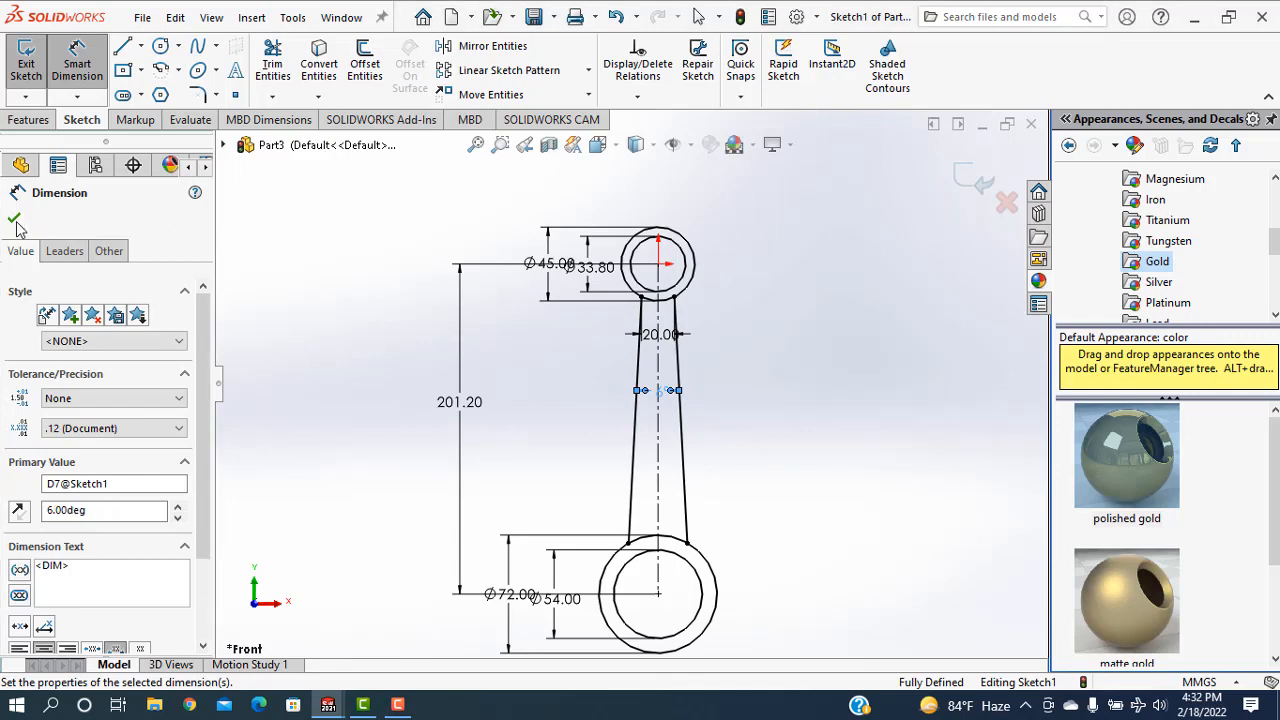
left_click(14, 219)
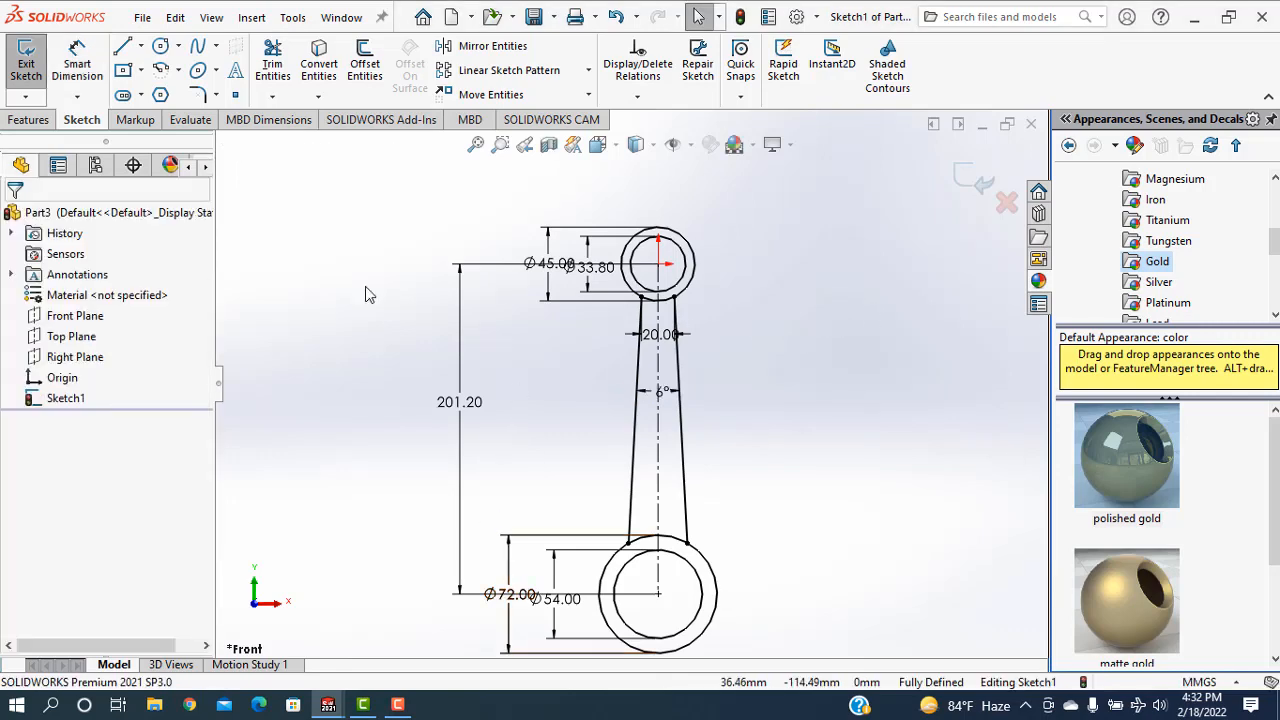
Start a boss extrusion of the sketch and choose the upper and lower ring regions as its contours
left_click(30, 120)
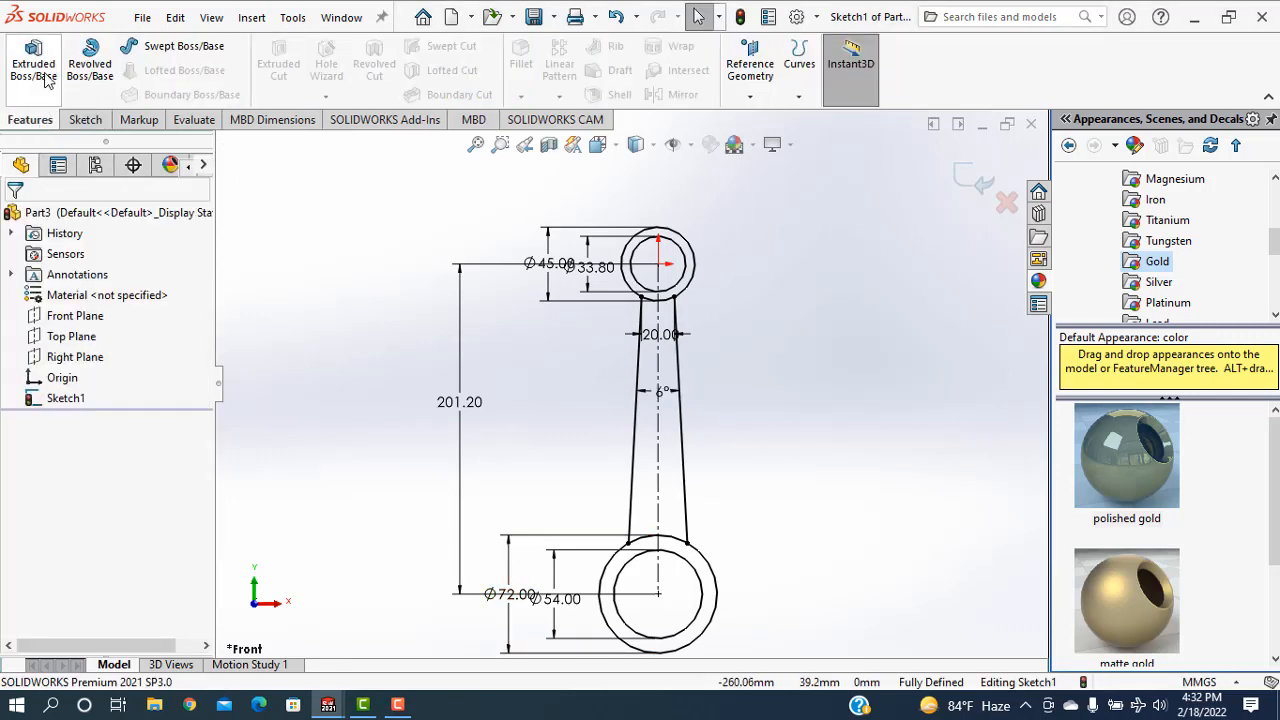
left_click(38, 70)
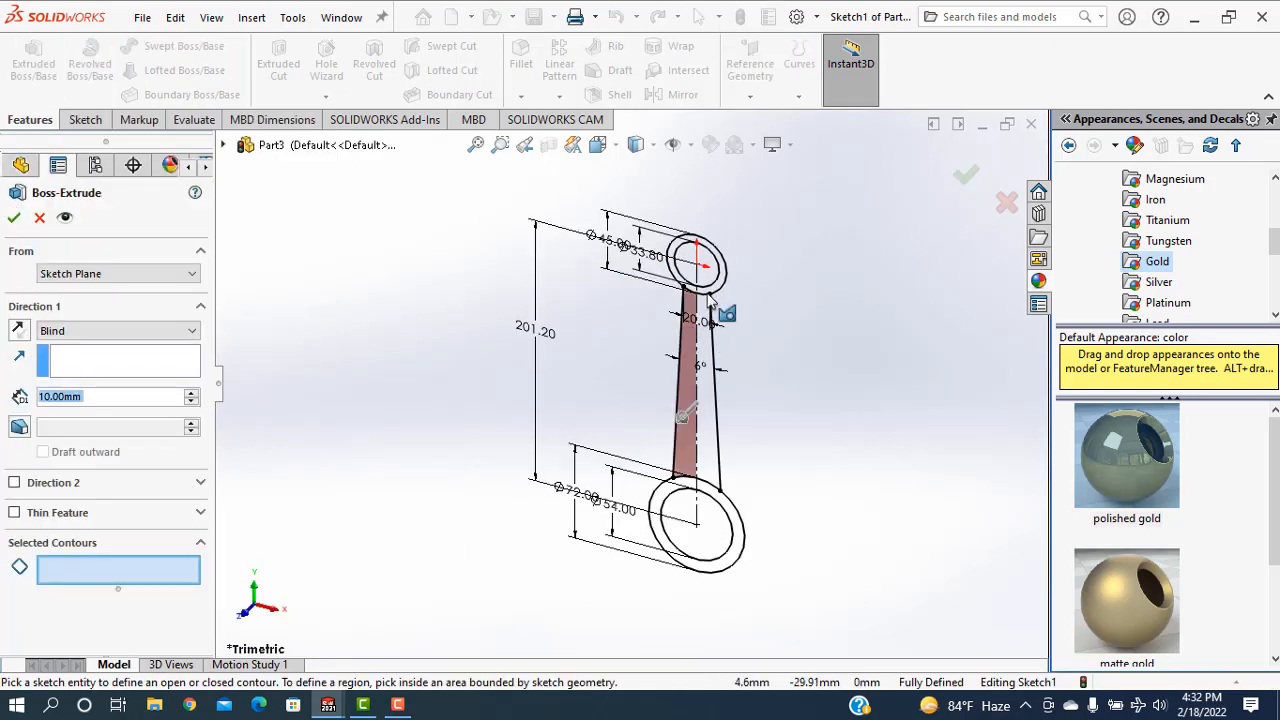
scroll(718, 288, "down", 5)
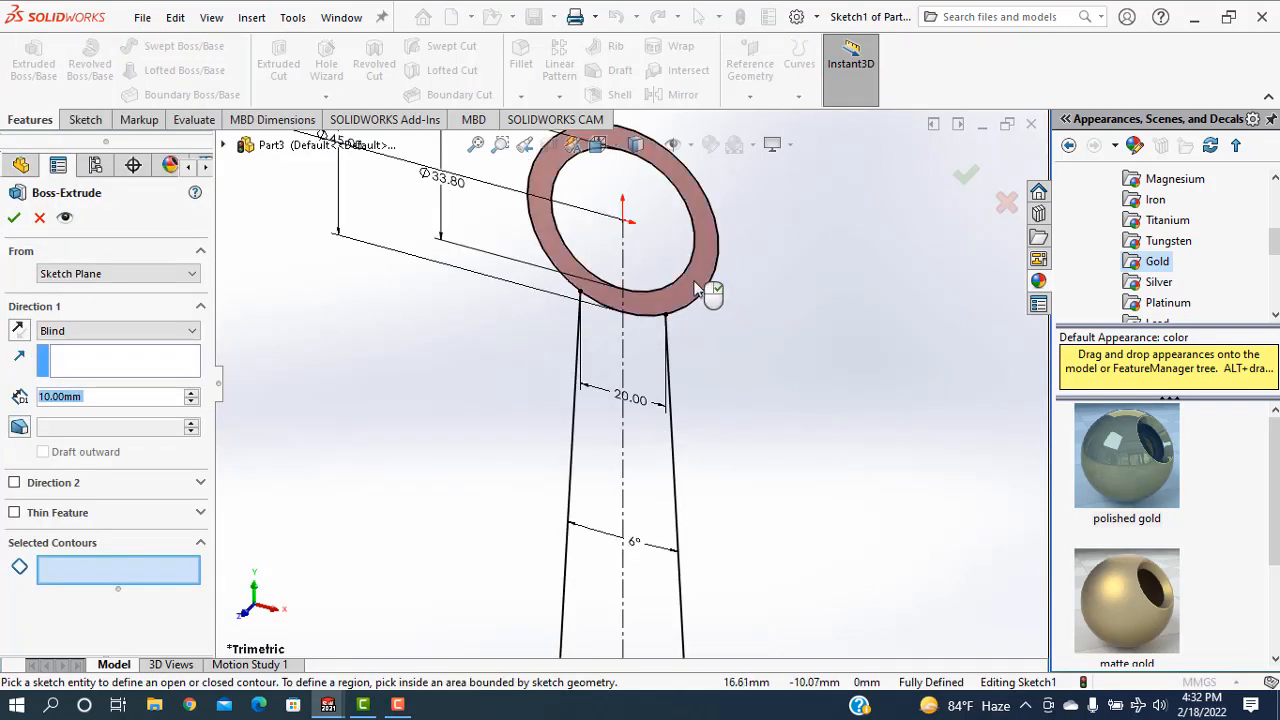
left_click(697, 289)
scroll(762, 481, "up", 3)
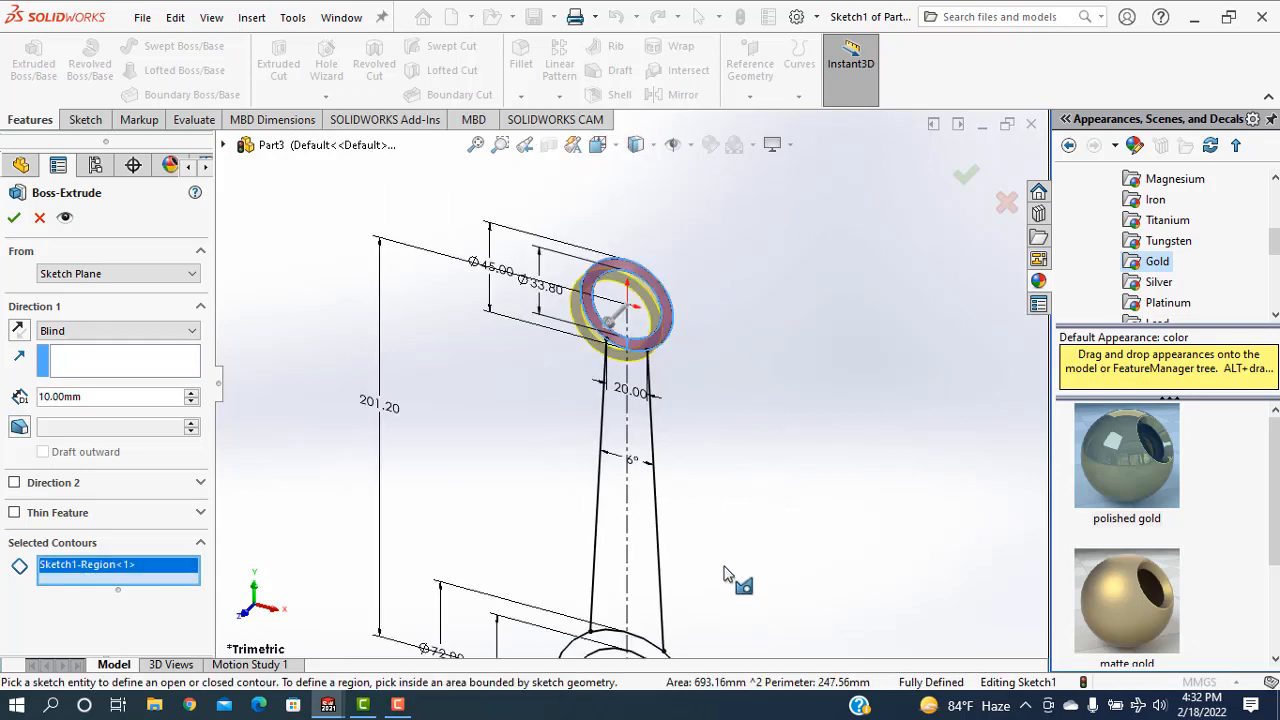
scroll(727, 575, "up", 3)
scroll(659, 563, "down", 3)
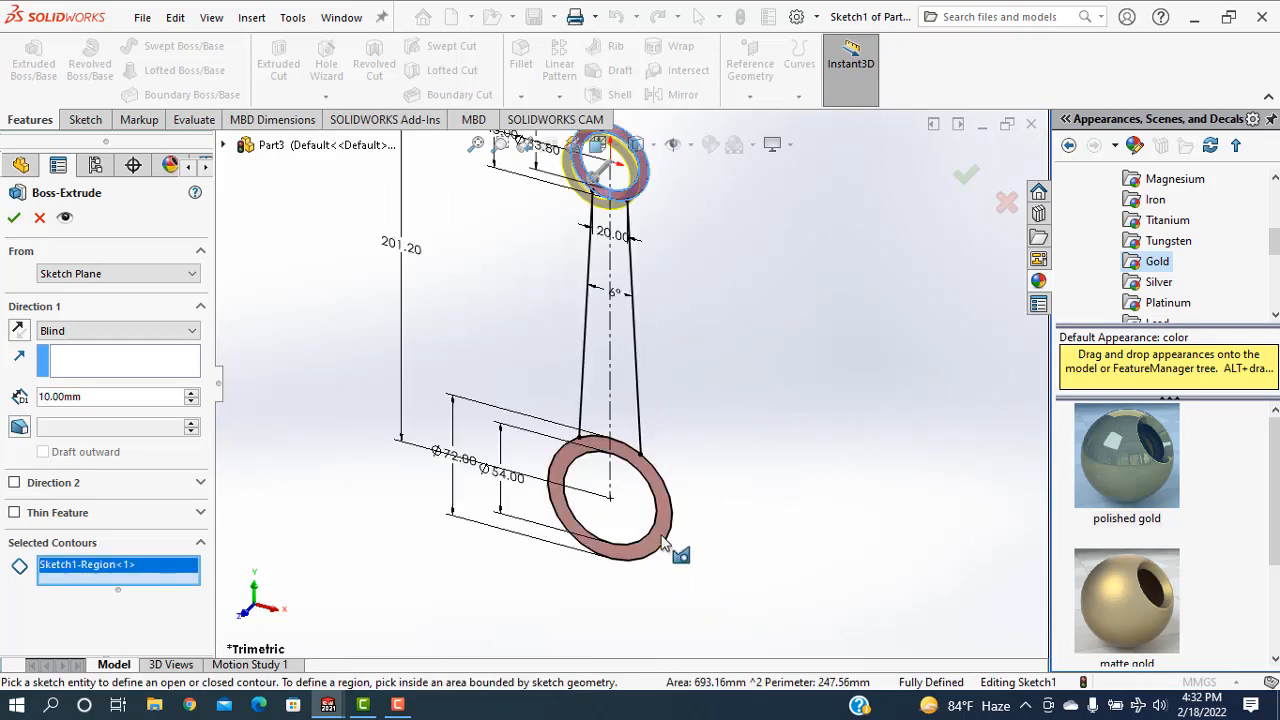
left_click(662, 541)
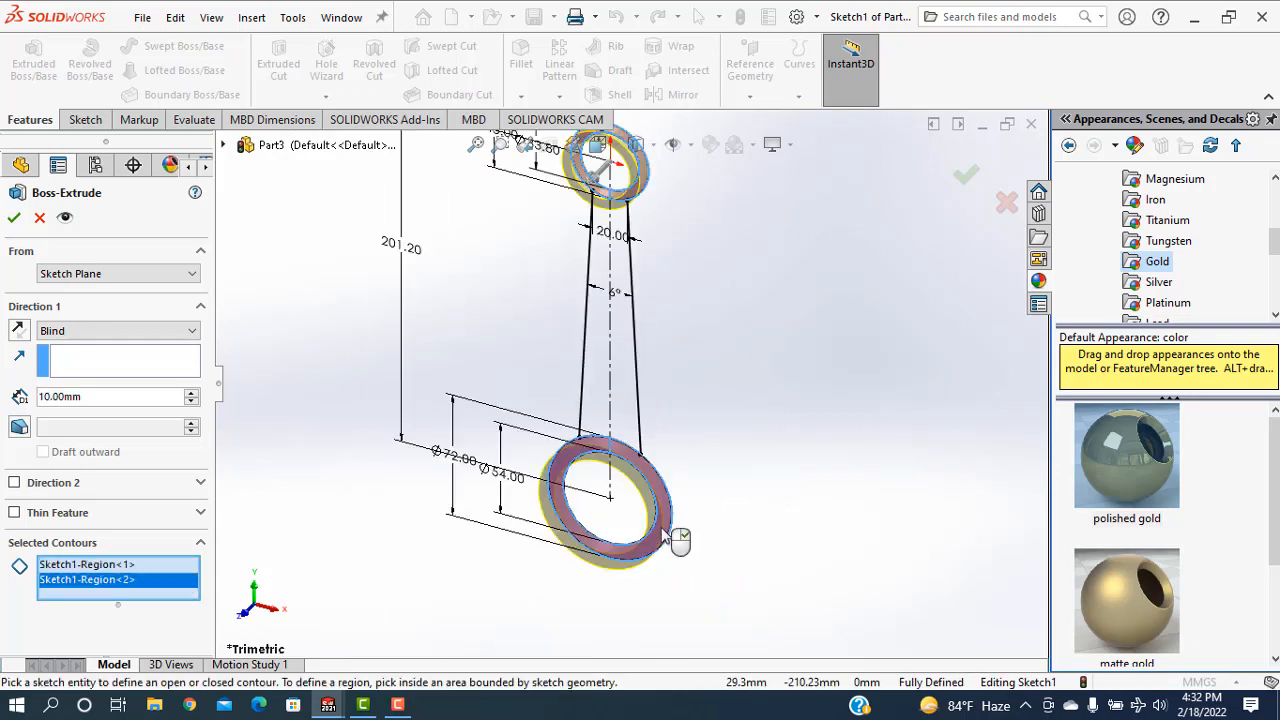
Extrude the two rings 38 mm symmetrically about the sketch plane using the Mid Plane end condition
left_click(64, 338)
left_click(64, 409)
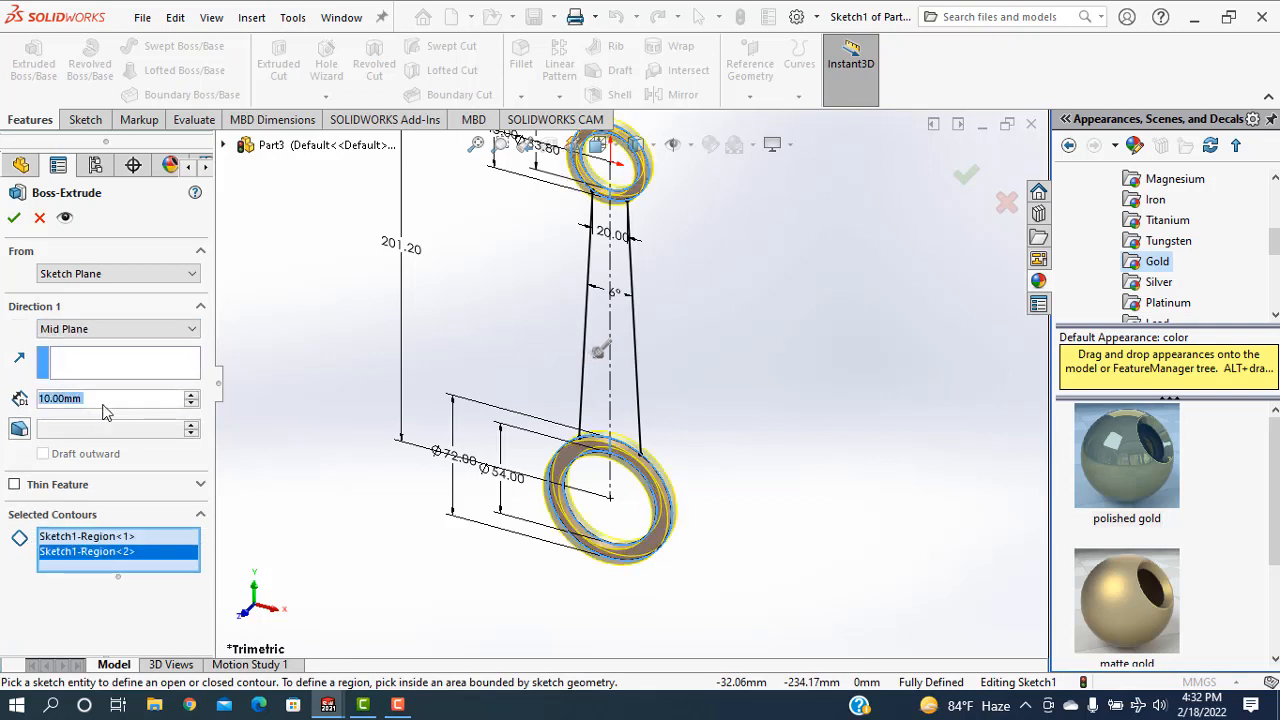
type("38")
key("Return")
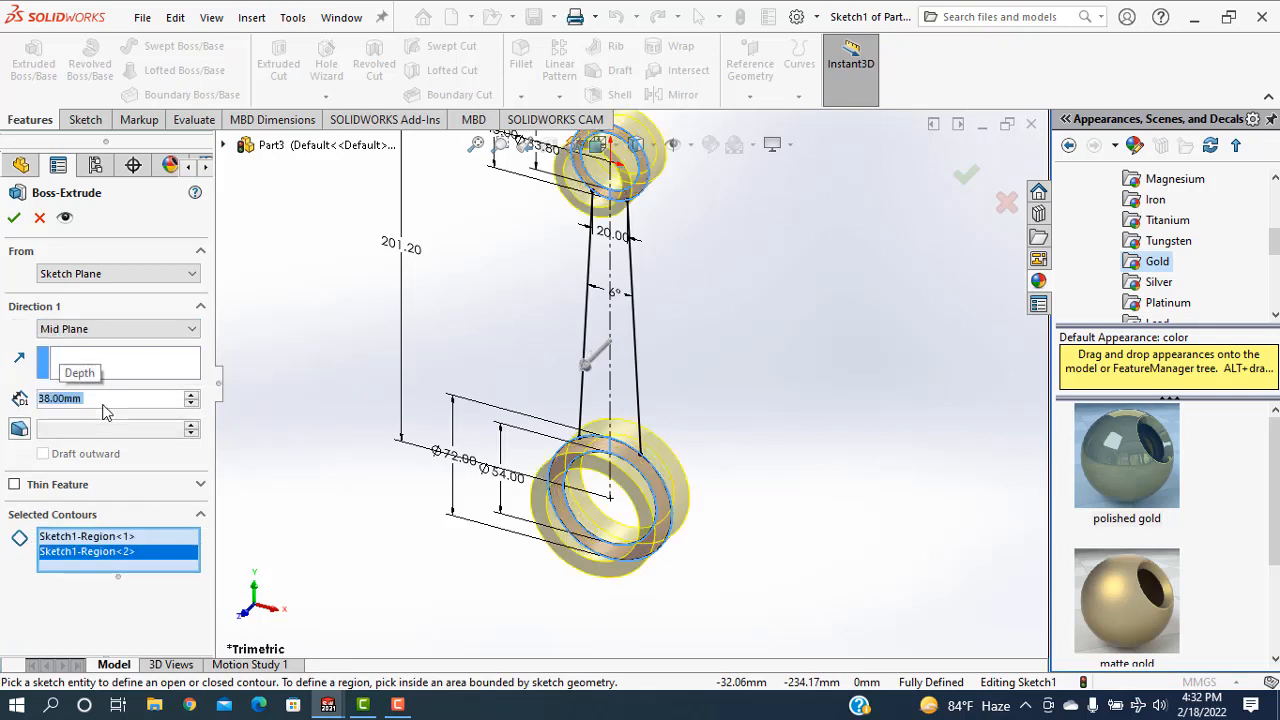
left_click(14, 222)
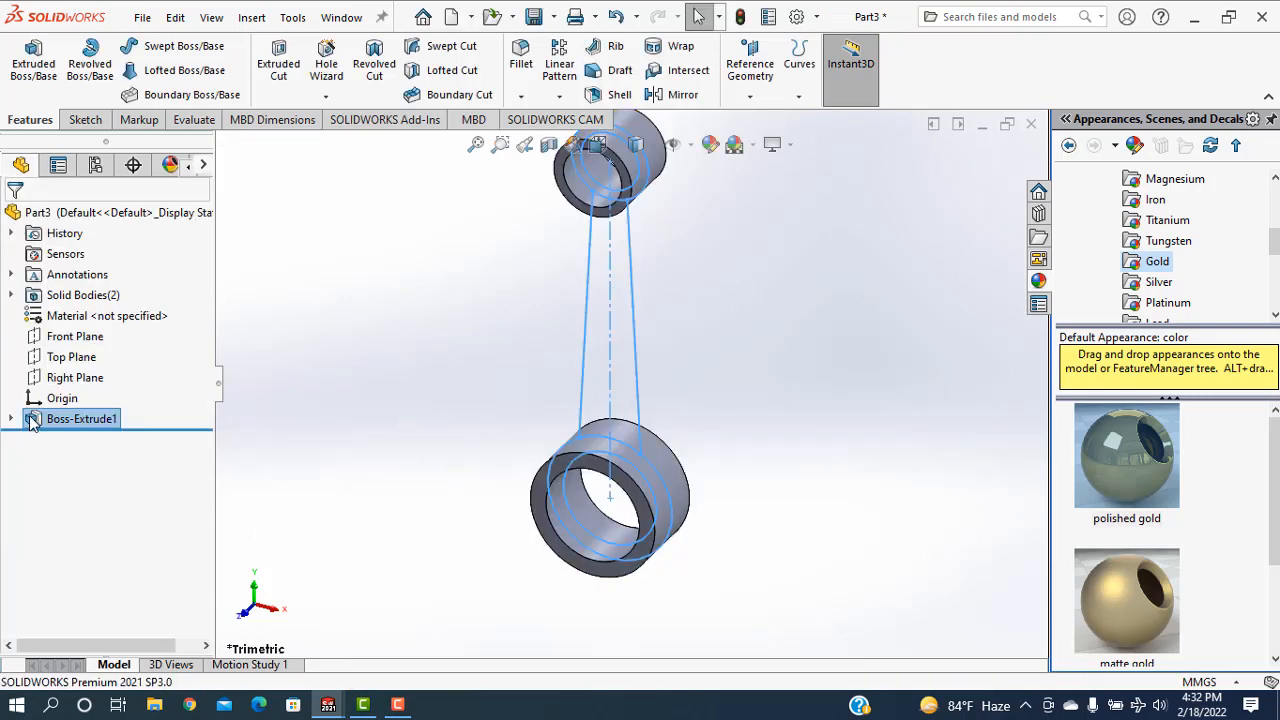
Reuse the rings' sketch for another boss extrusion, choosing both halves of the tapered shank as contours
left_click(36, 420)
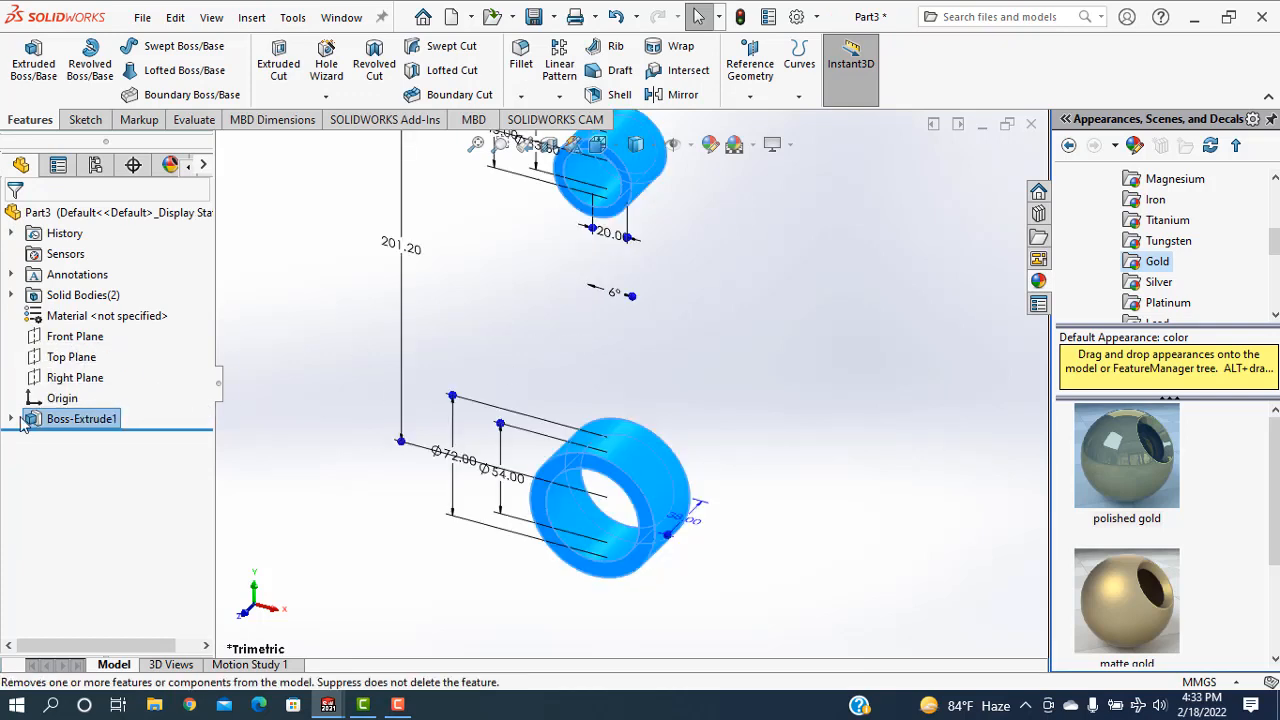
left_click(11, 419)
left_click(60, 439)
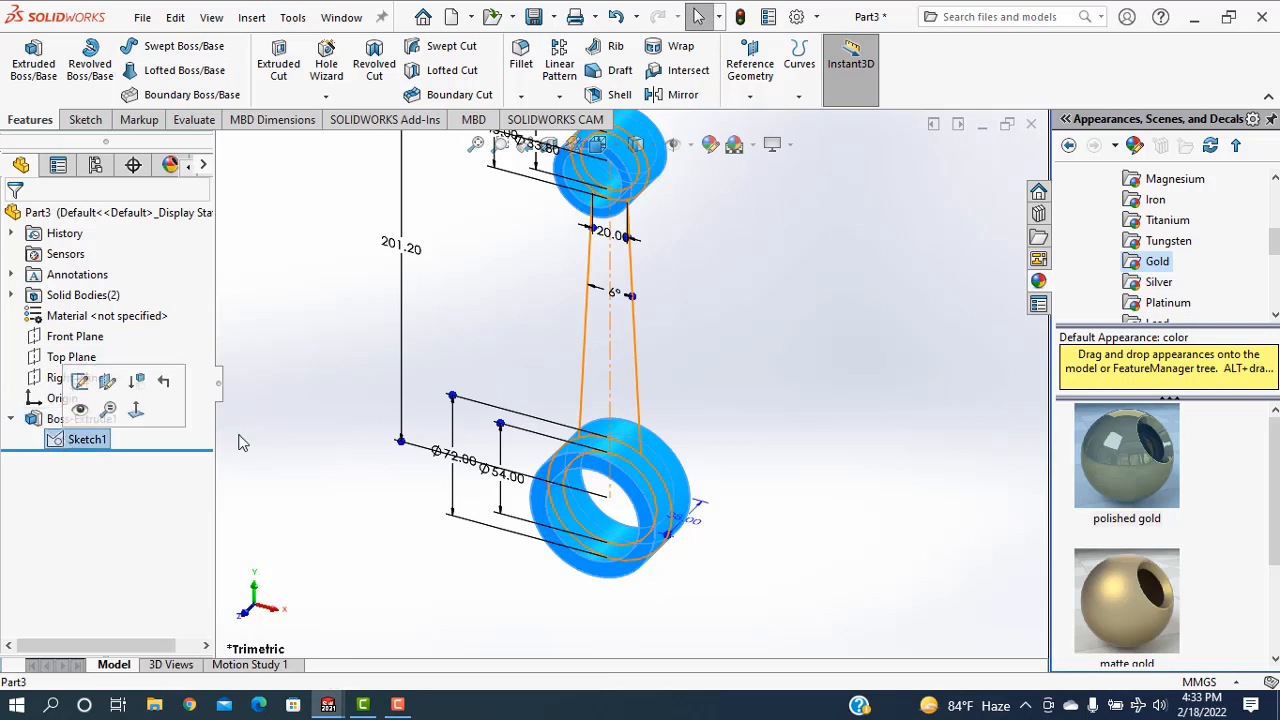
left_click(30, 75)
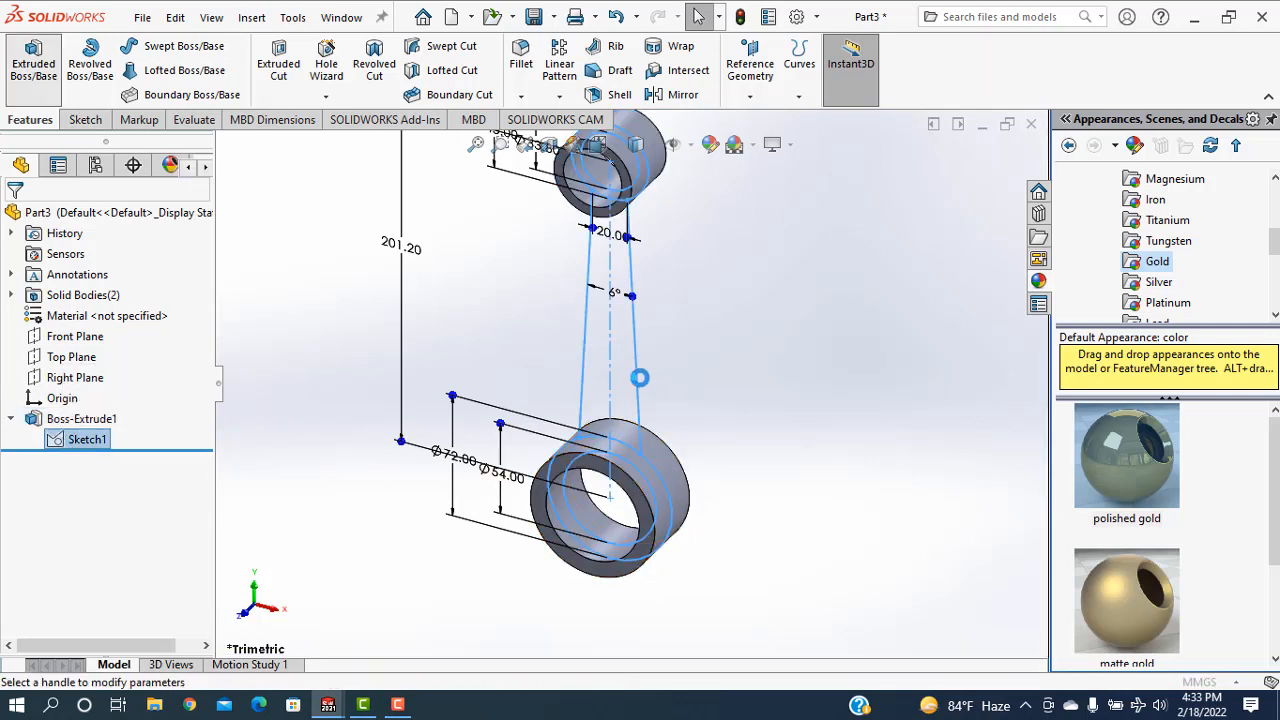
left_click(620, 371)
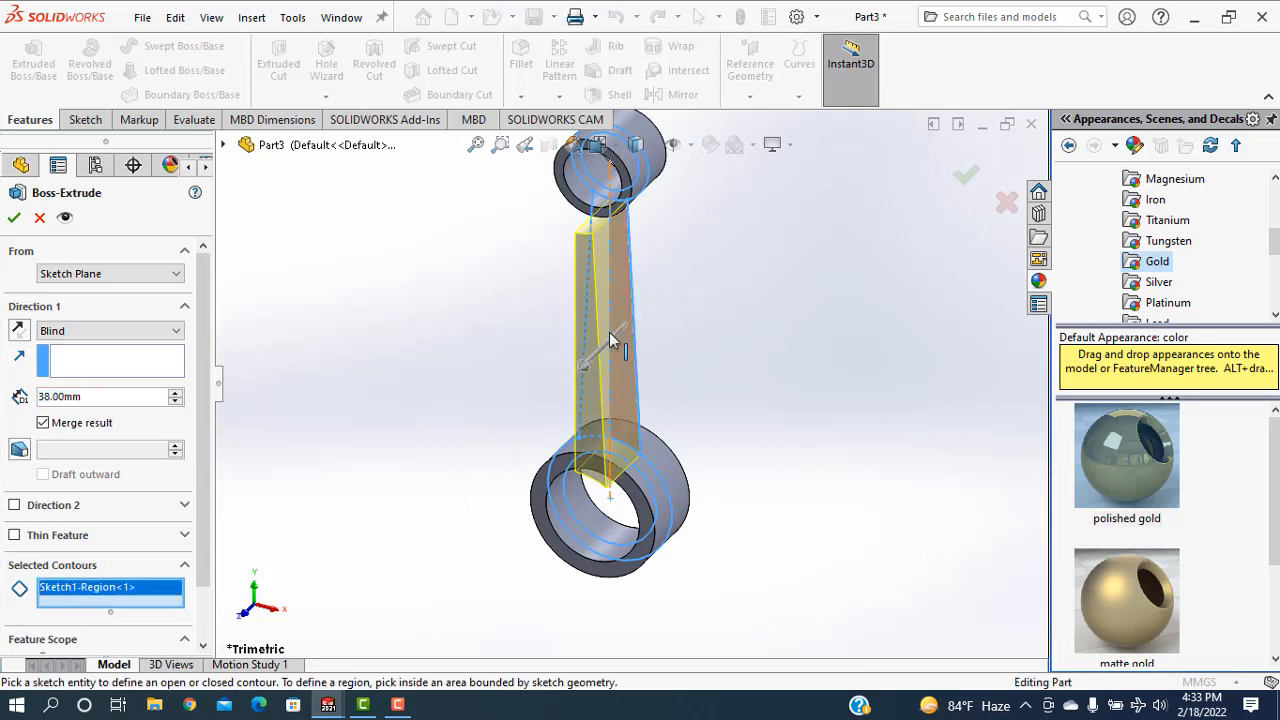
middle_click_drag(533, 354, 591, 350)
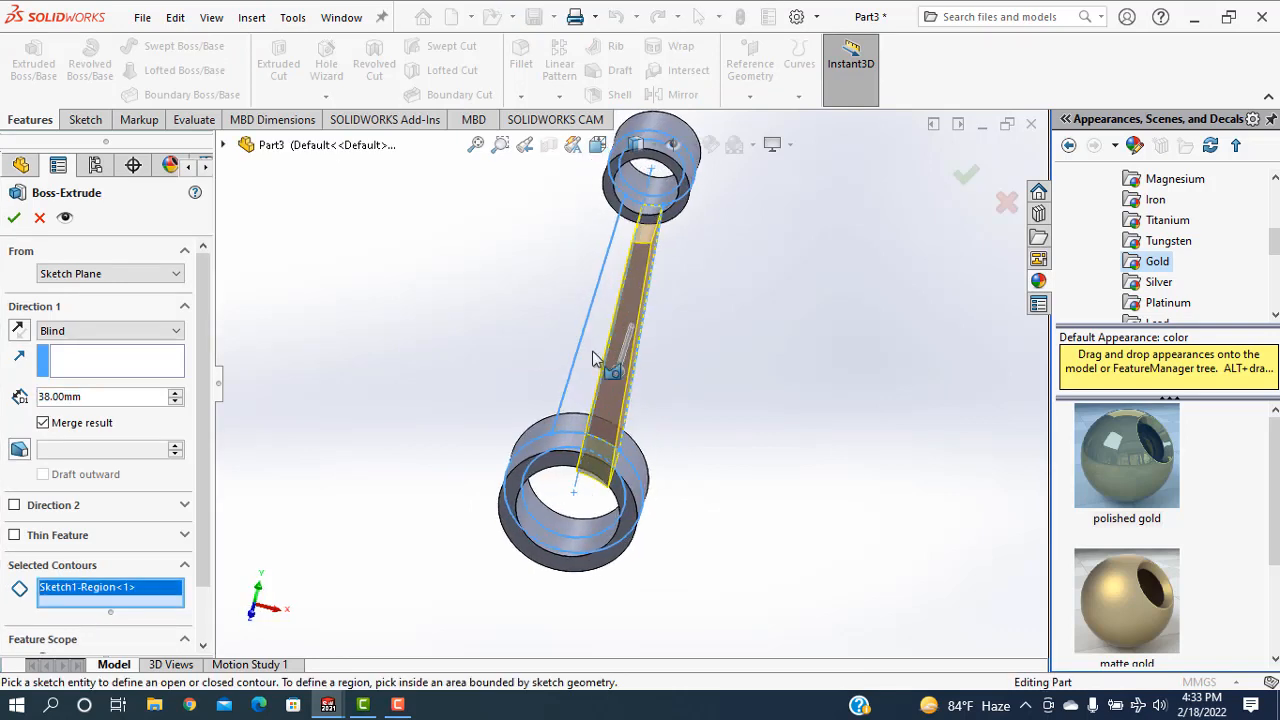
left_click(591, 350)
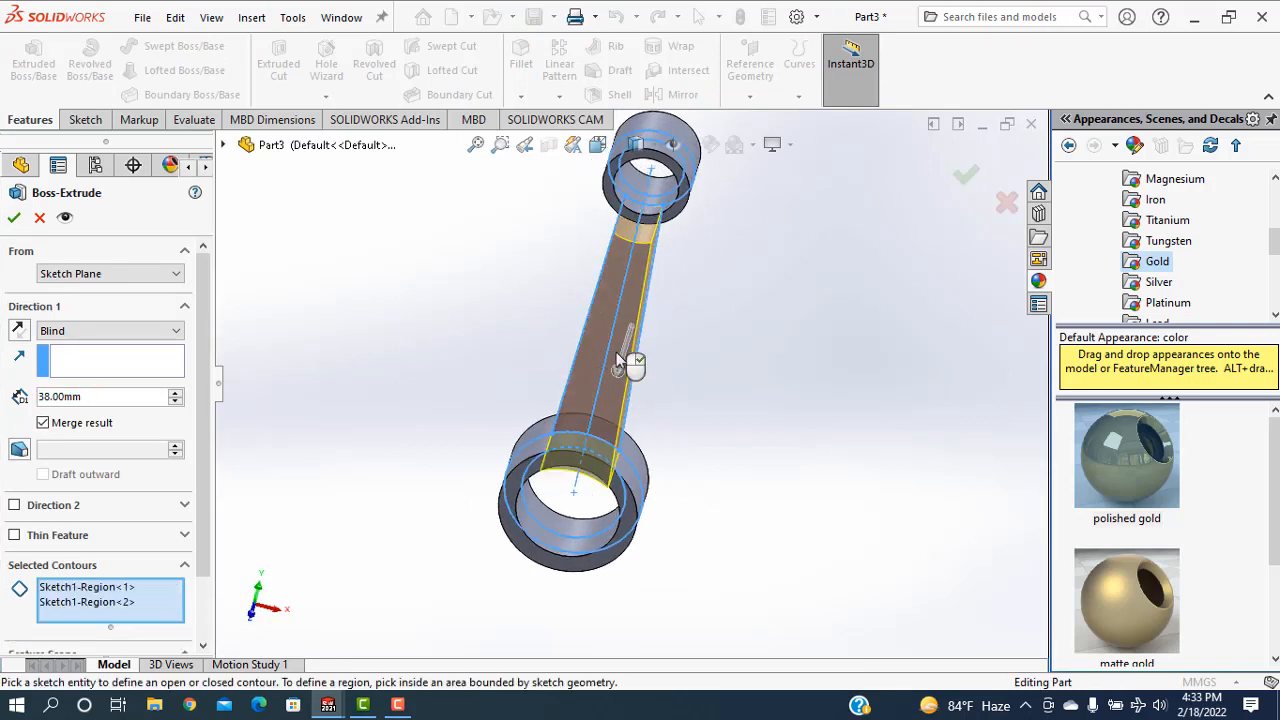
Extrude the shank 18 mm with the Mid Plane end condition, merged with the rings
left_click(130, 336)
left_click(110, 422)
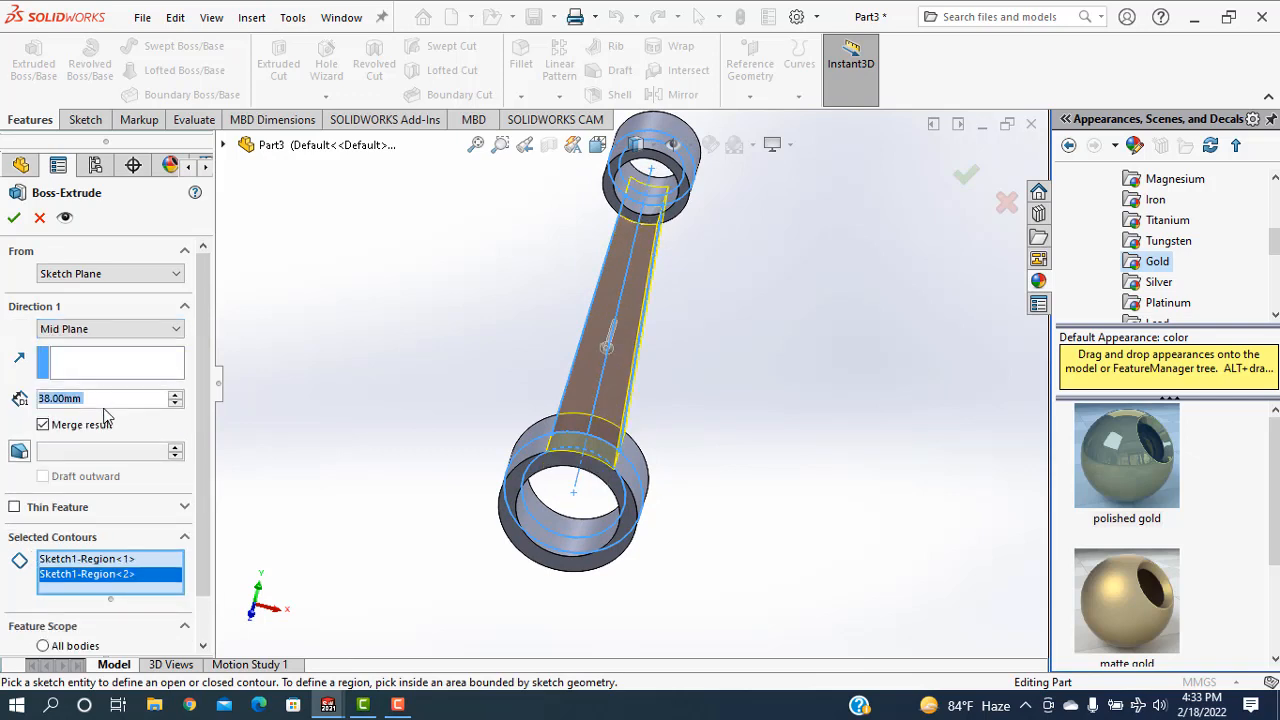
type("18")
key("Return")
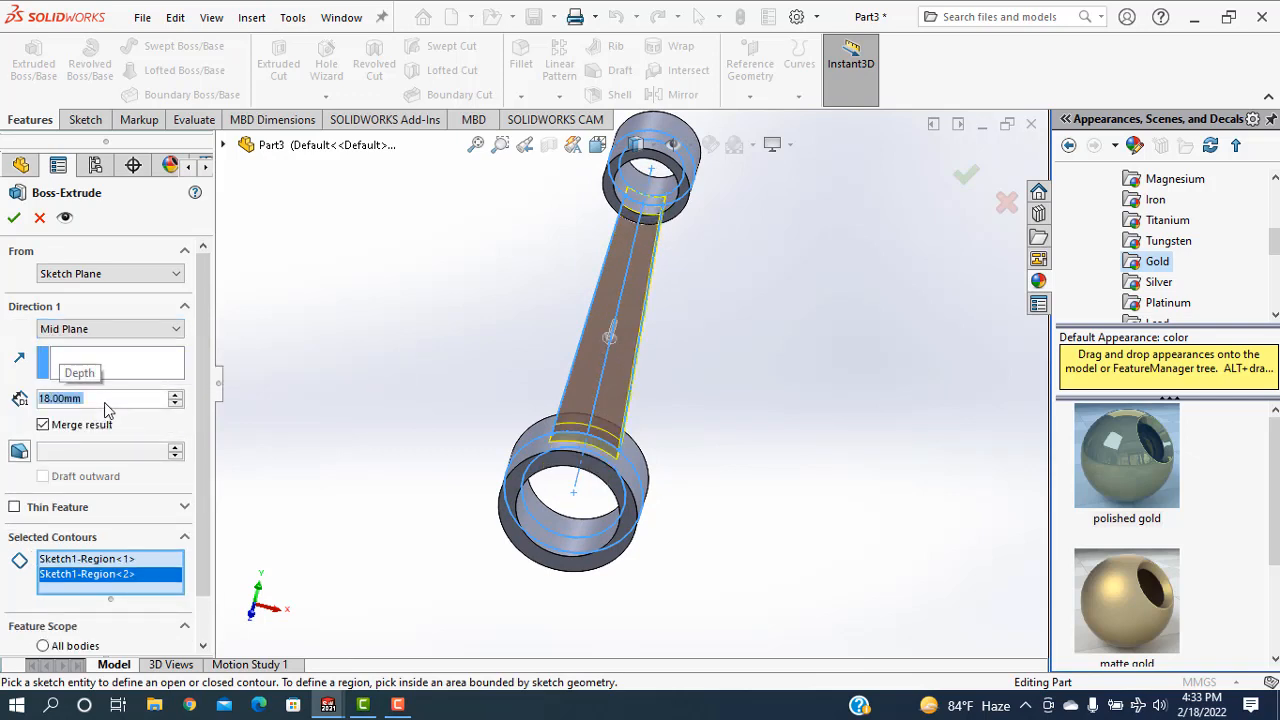
left_click(14, 218)
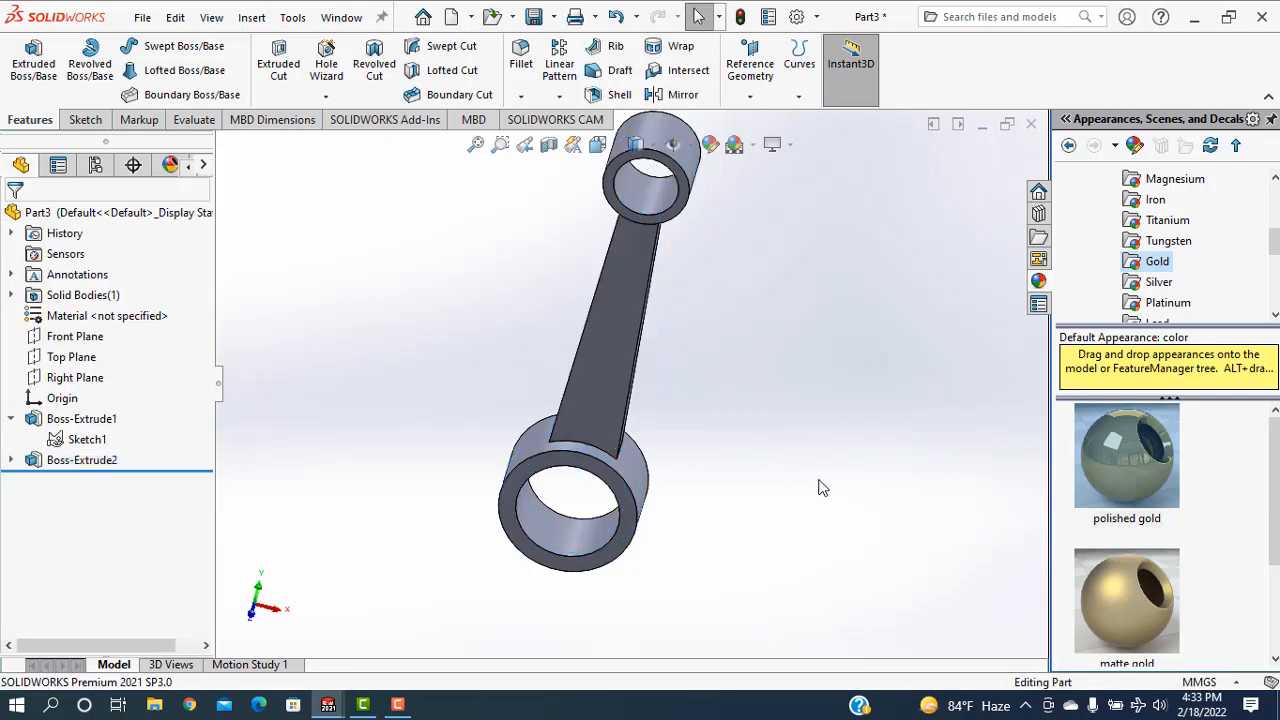
Start a sketch on the shank's front face and draw a vertical centerline from the upper ring's center to the lower ring's center
middle_click_drag(818, 487, 788, 431)
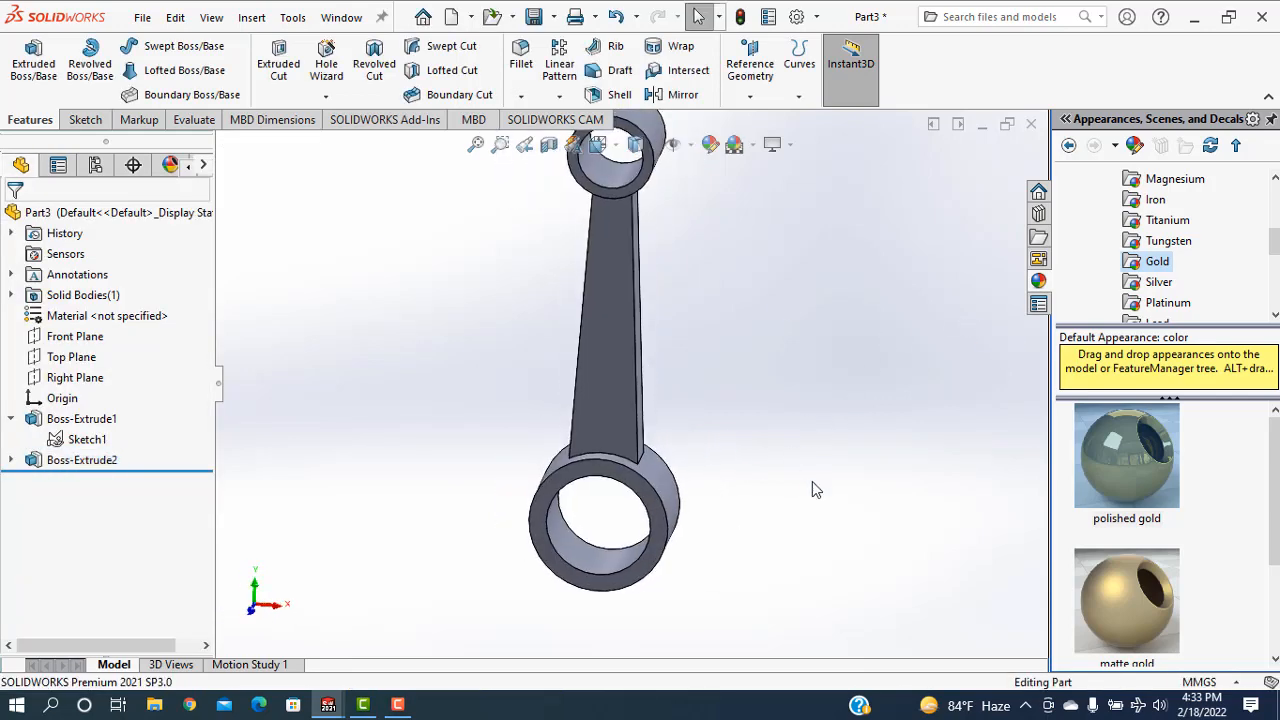
middle_click_drag(812, 489, 614, 346)
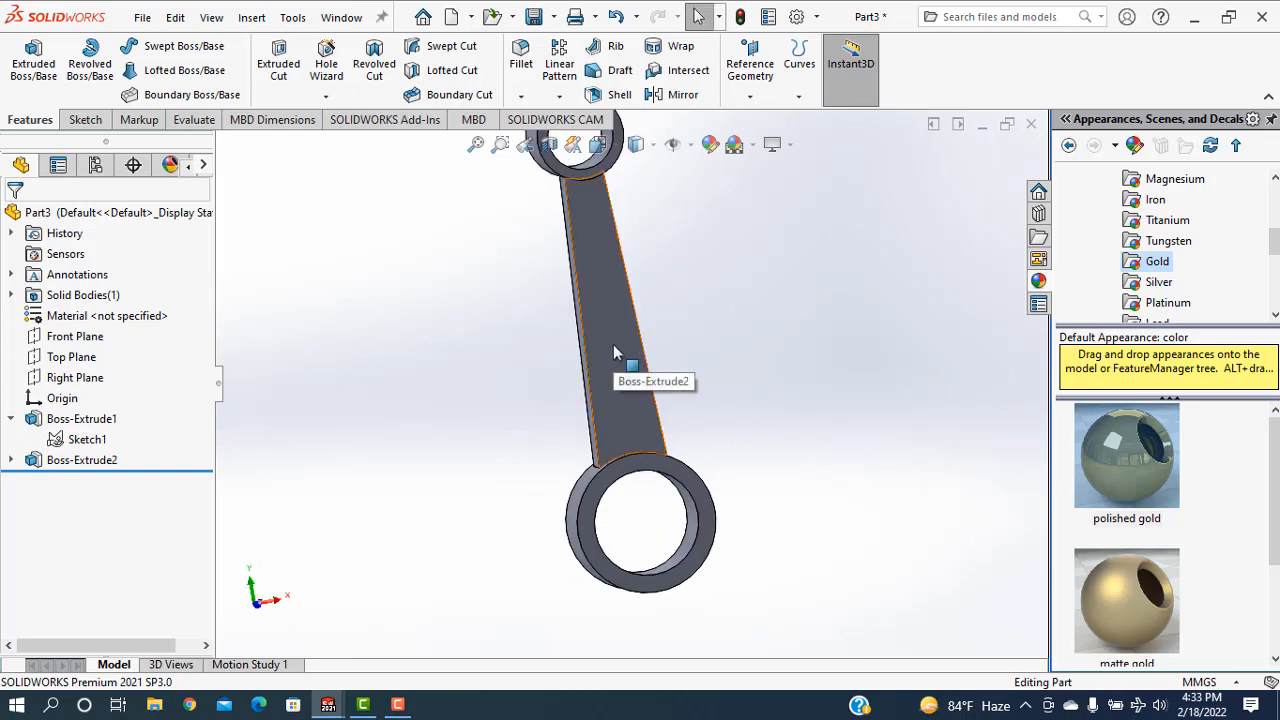
left_click(613, 352)
left_click(700, 300)
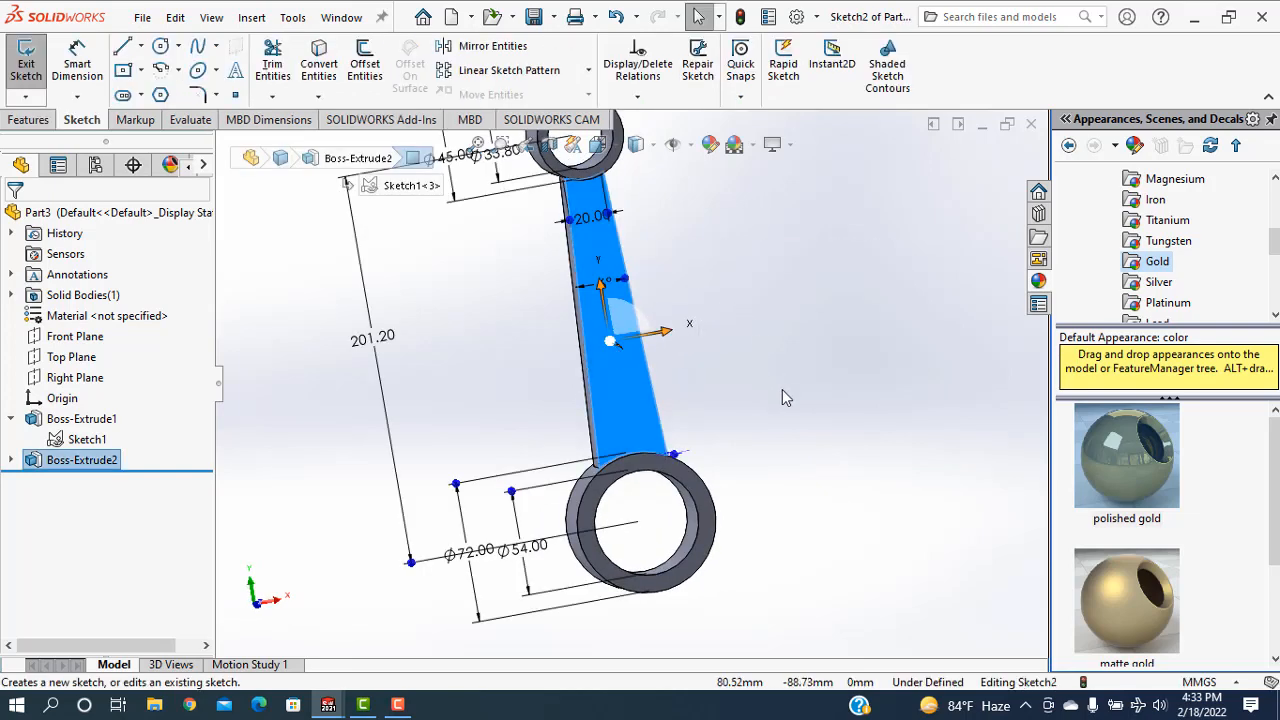
left_click(141, 48)
left_click(167, 92)
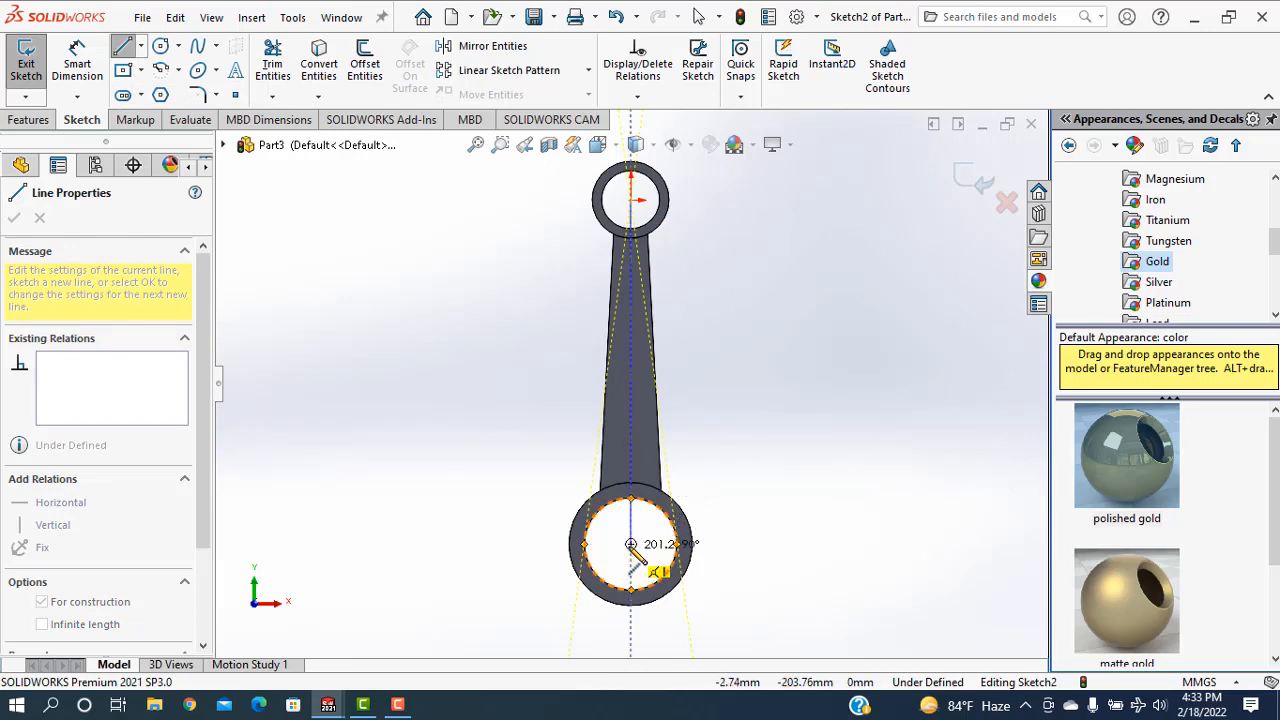
left_click(630, 544)
right_click(343, 323)
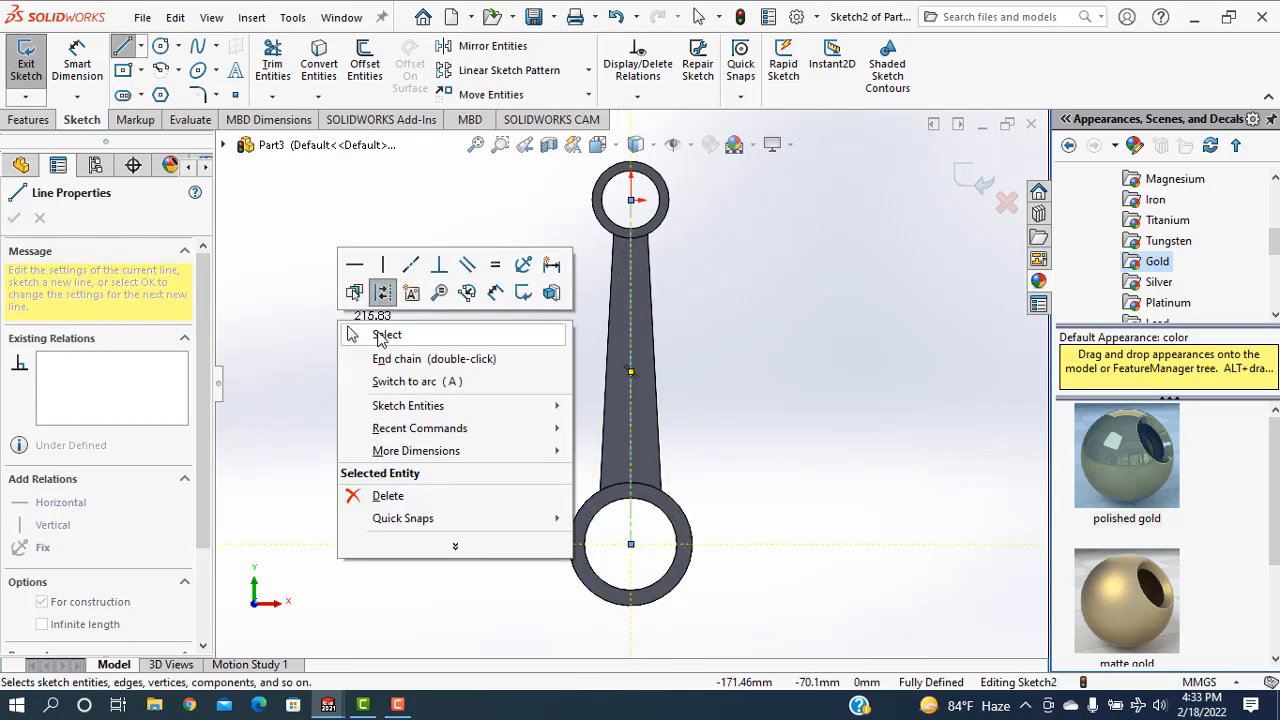
left_click(380, 334)
Sketch a vertical centerpoint straight slot at the centerline's midpoint, about 68 mm between arc centers with end radii of about 6.6 mm
left_click(141, 95)
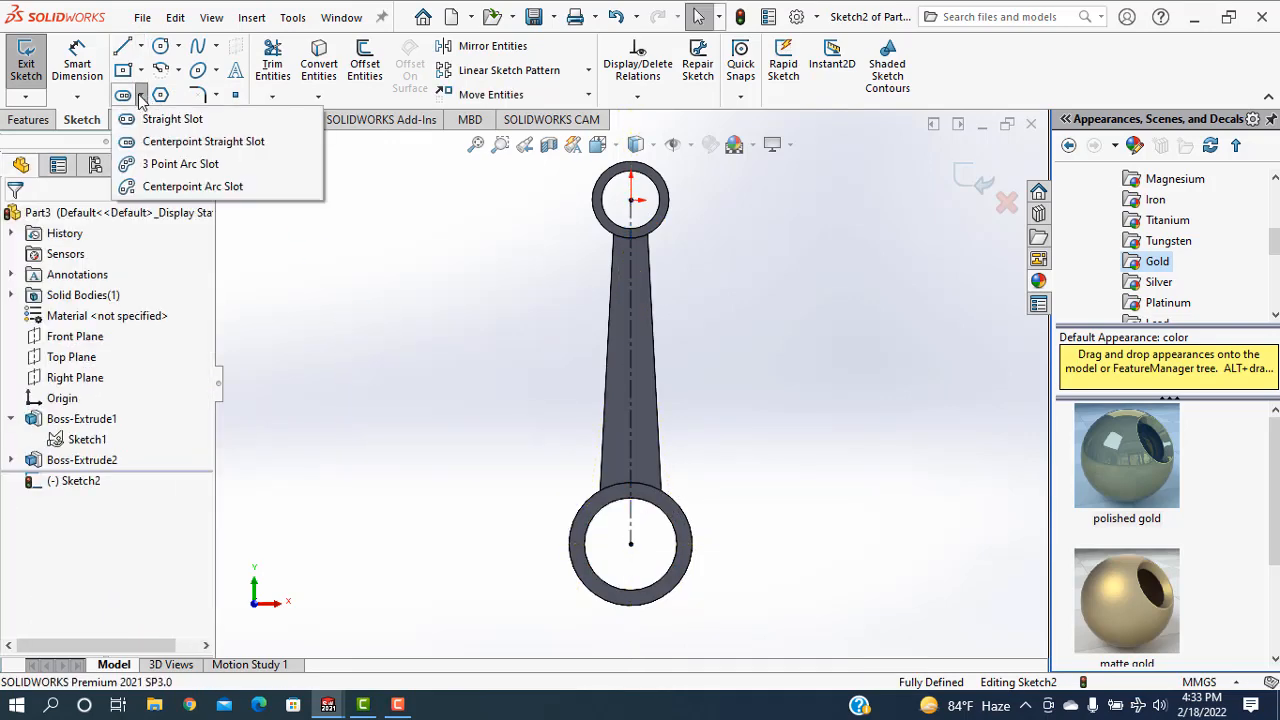
left_click(160, 143)
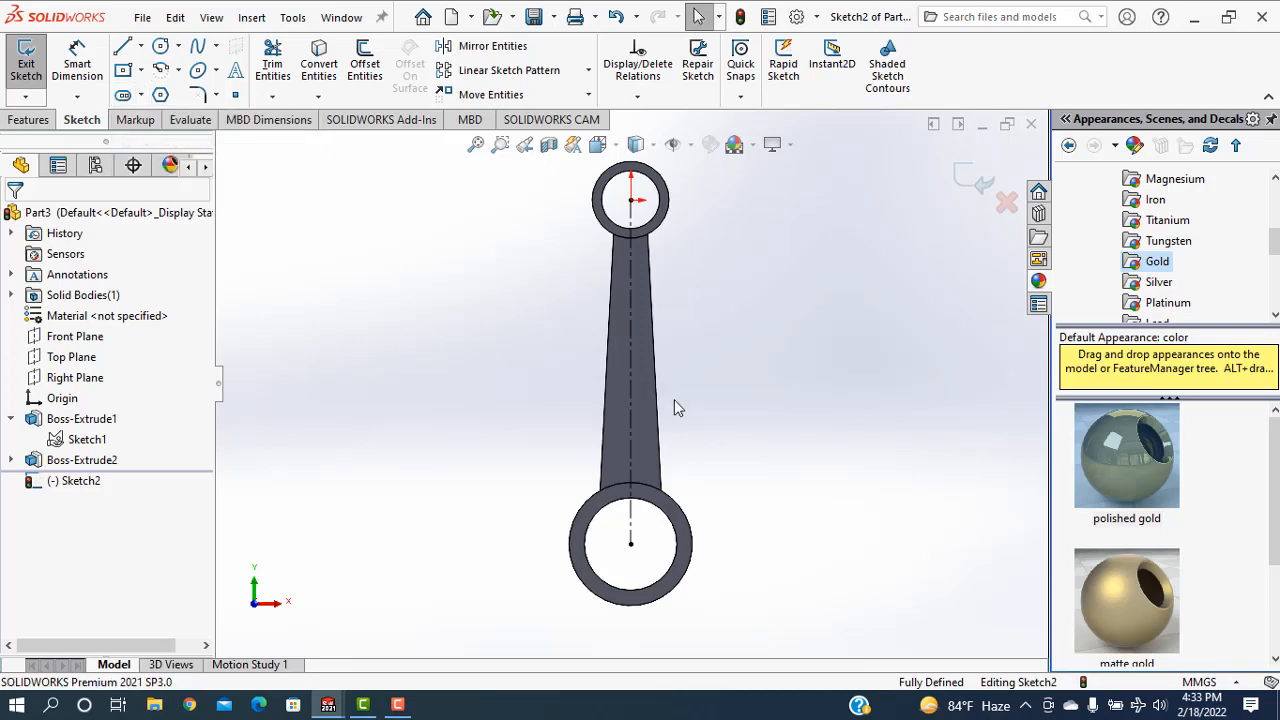
left_click(630, 371)
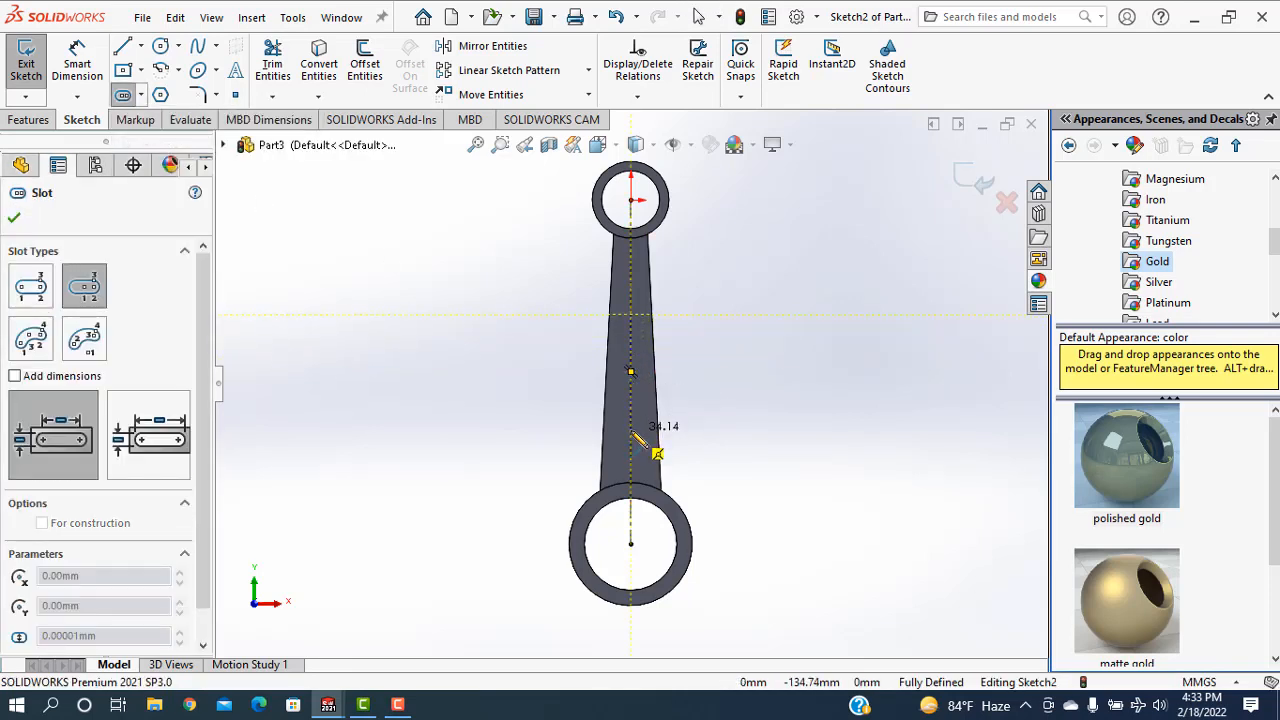
left_click(631, 432)
left_click(641, 455)
key("Escape")
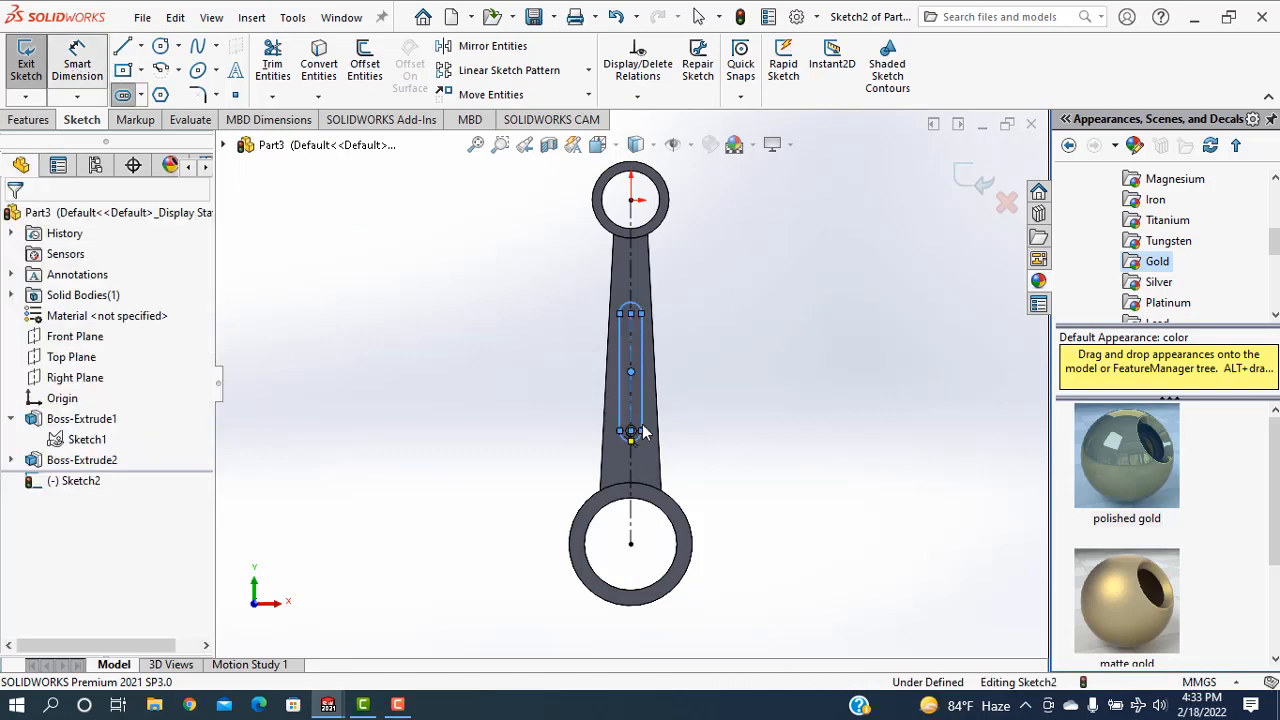
Dimension the slot's straight side to 90 mm and its end arc radius to 8 mm
left_click(760, 375)
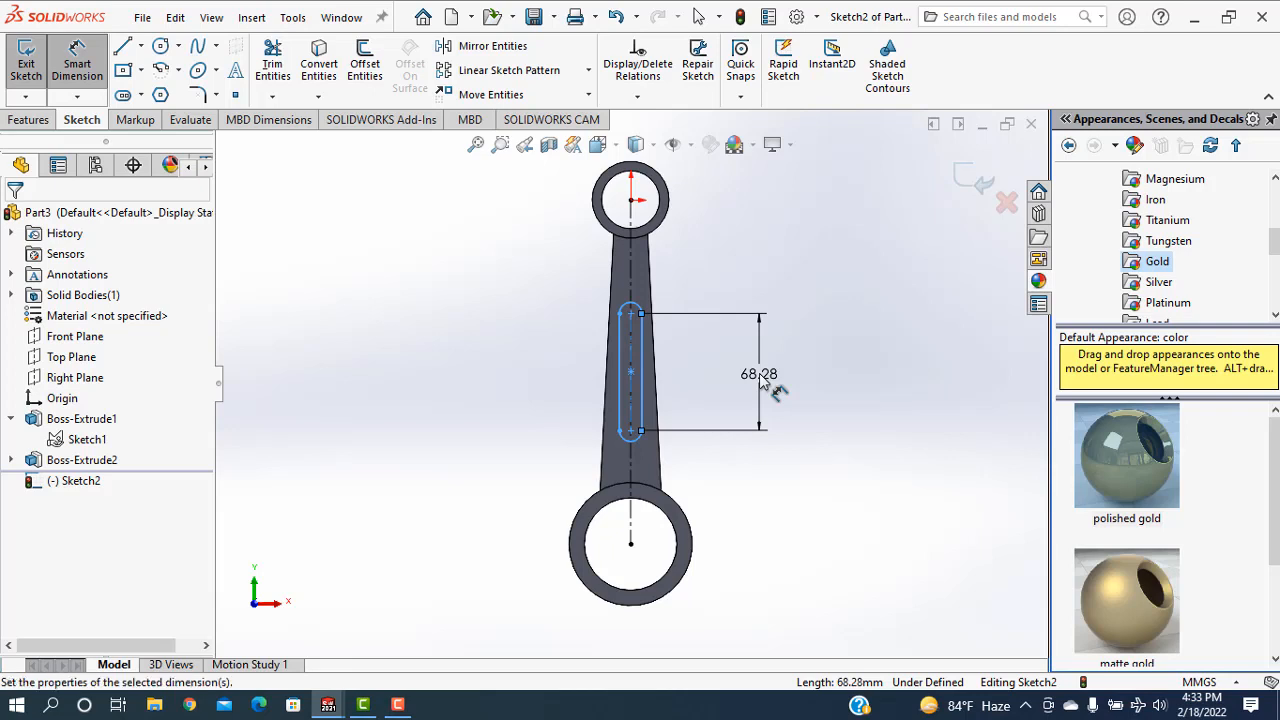
key("Return")
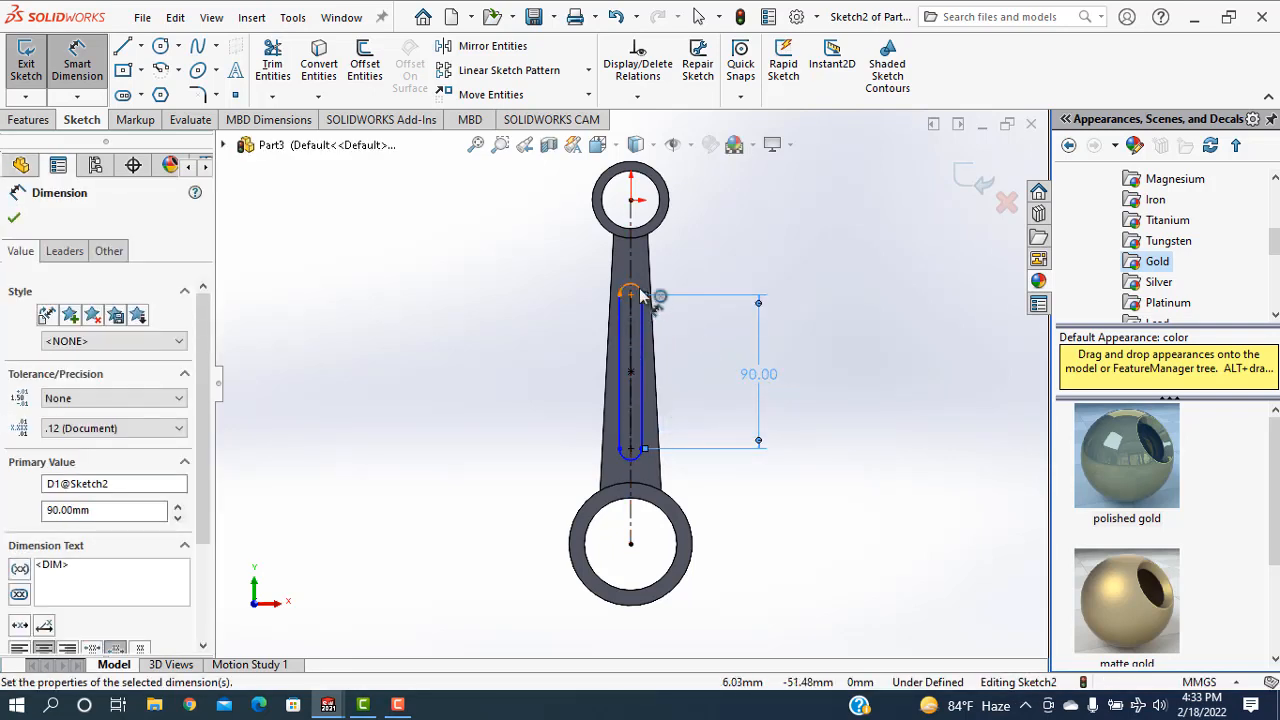
left_click(706, 267)
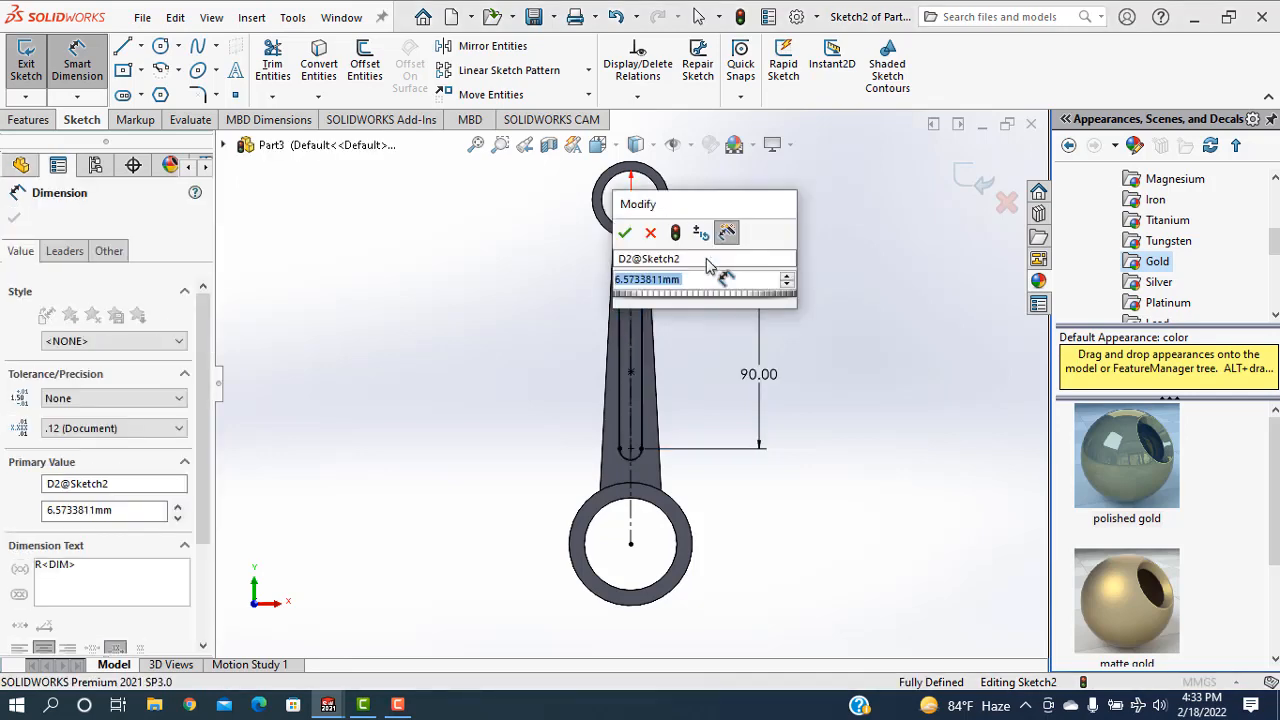
type("8")
key("Return")
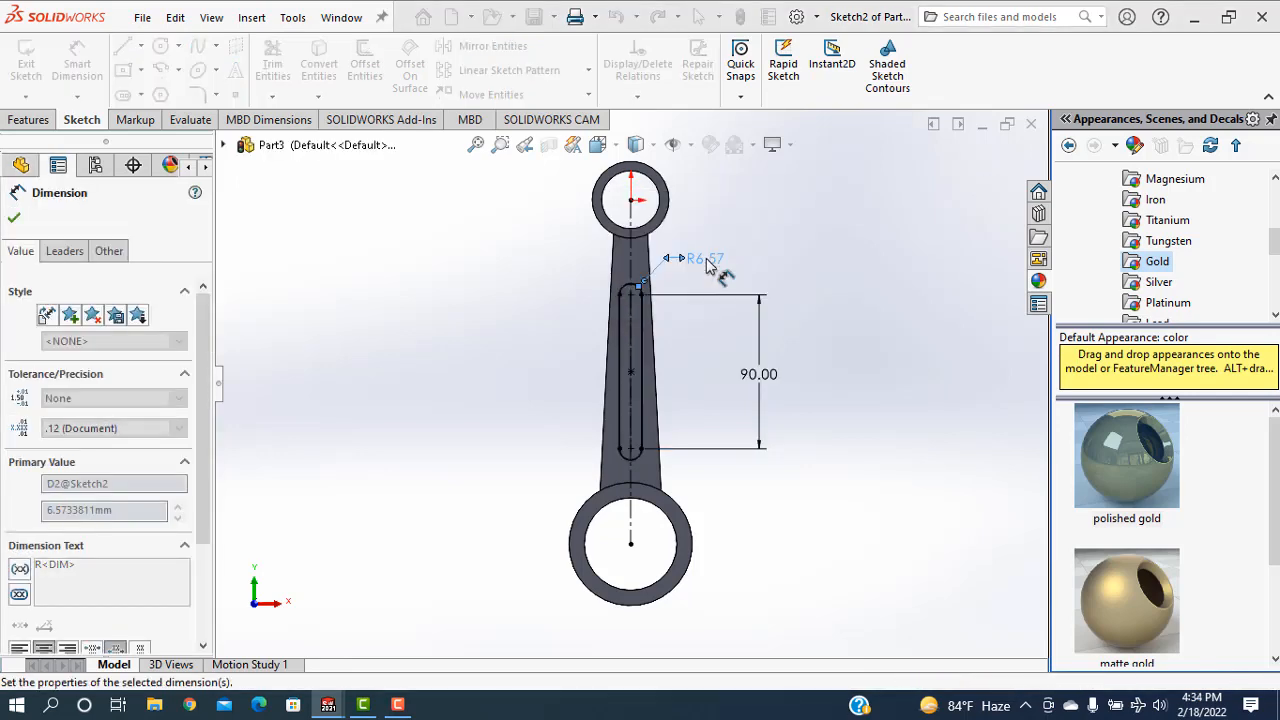
left_click(14, 222)
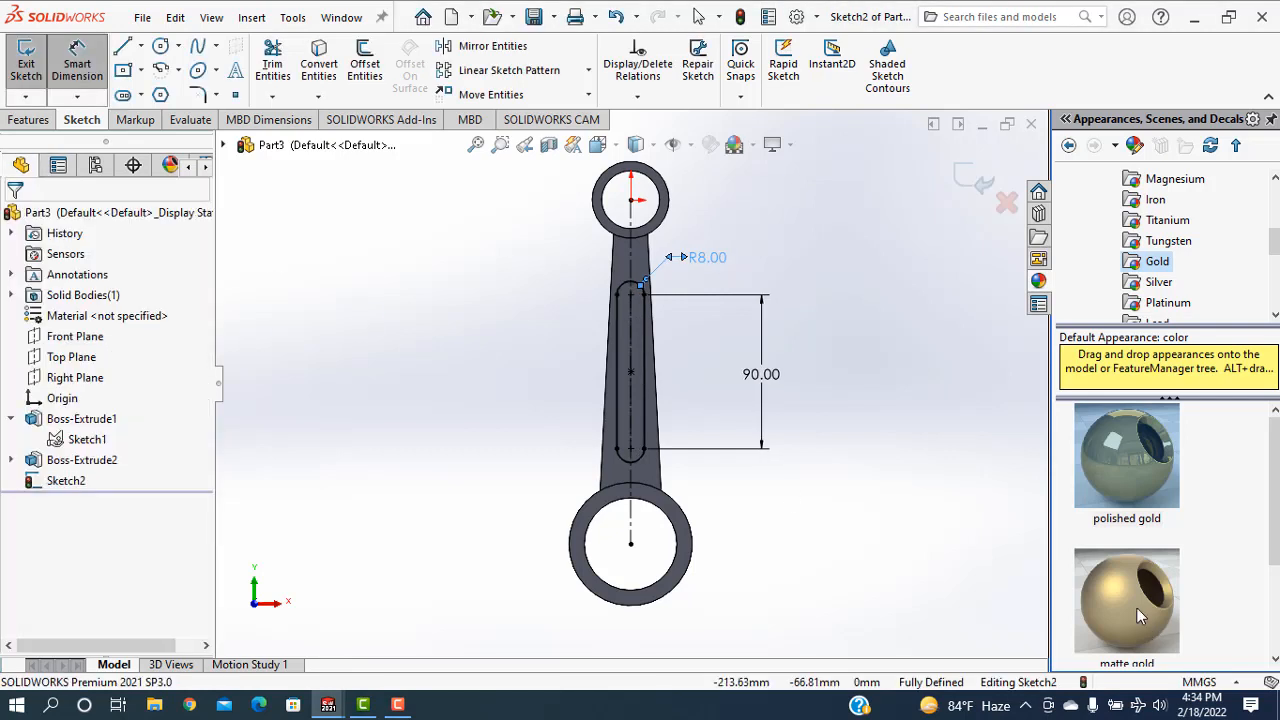
Cut the slot sketch into the shank as a Blind extruded cut 4 mm deep
left_click(18, 122)
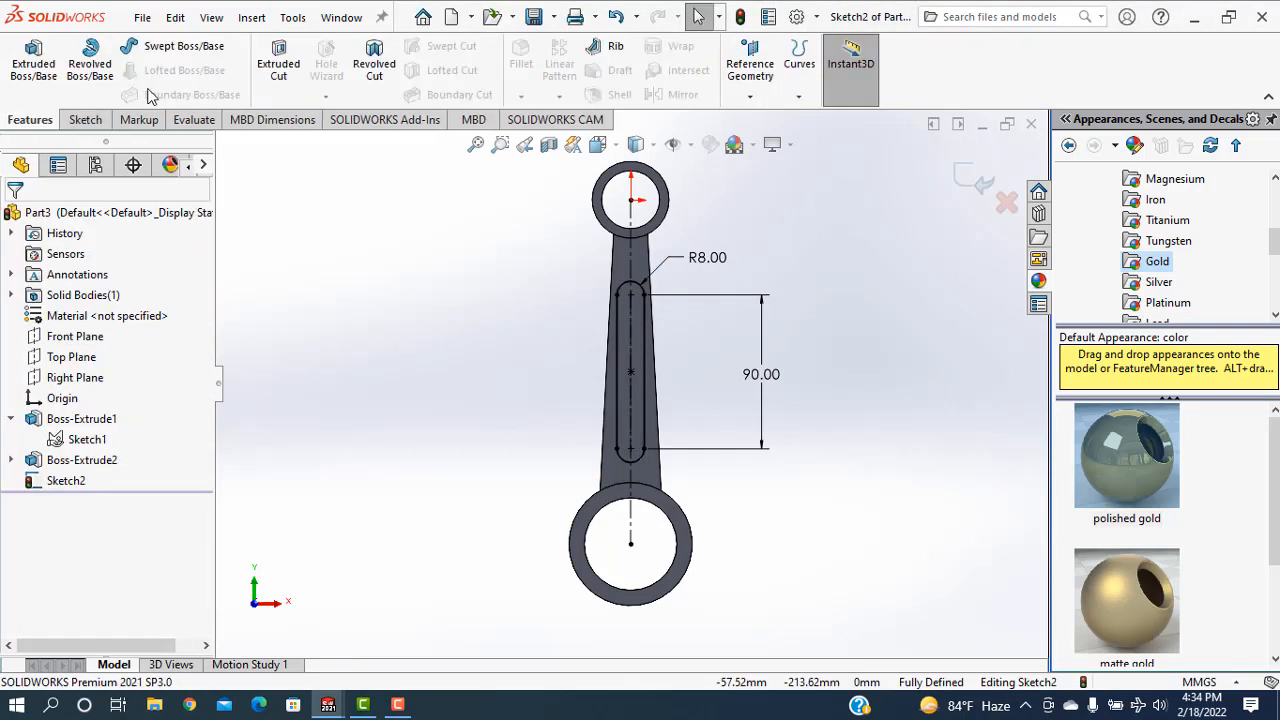
left_click(276, 68)
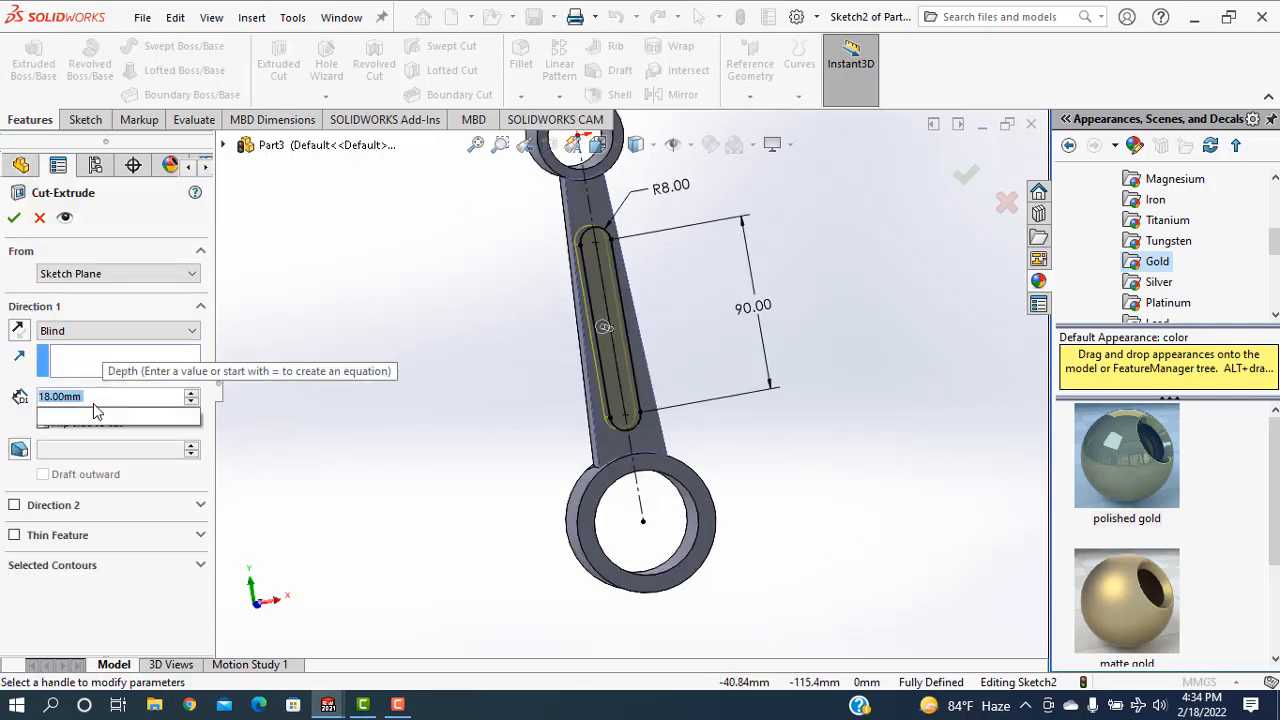
type("4")
key("Return")
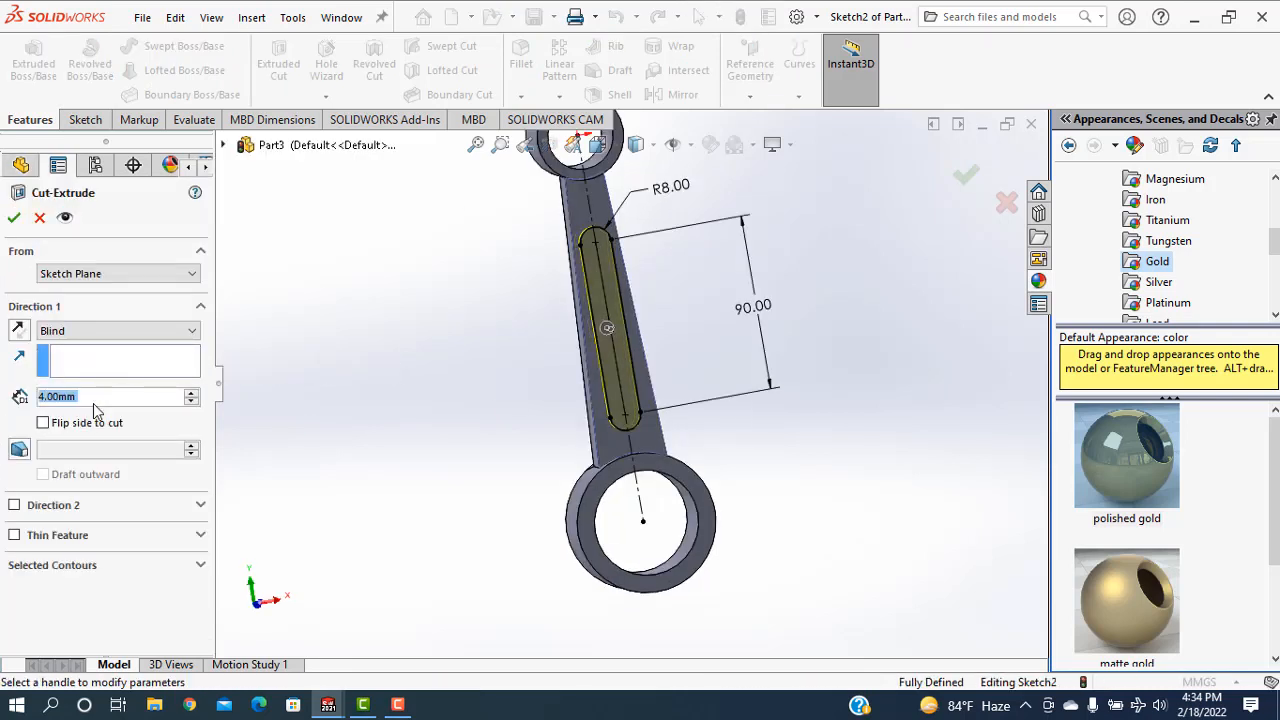
left_click(12, 217)
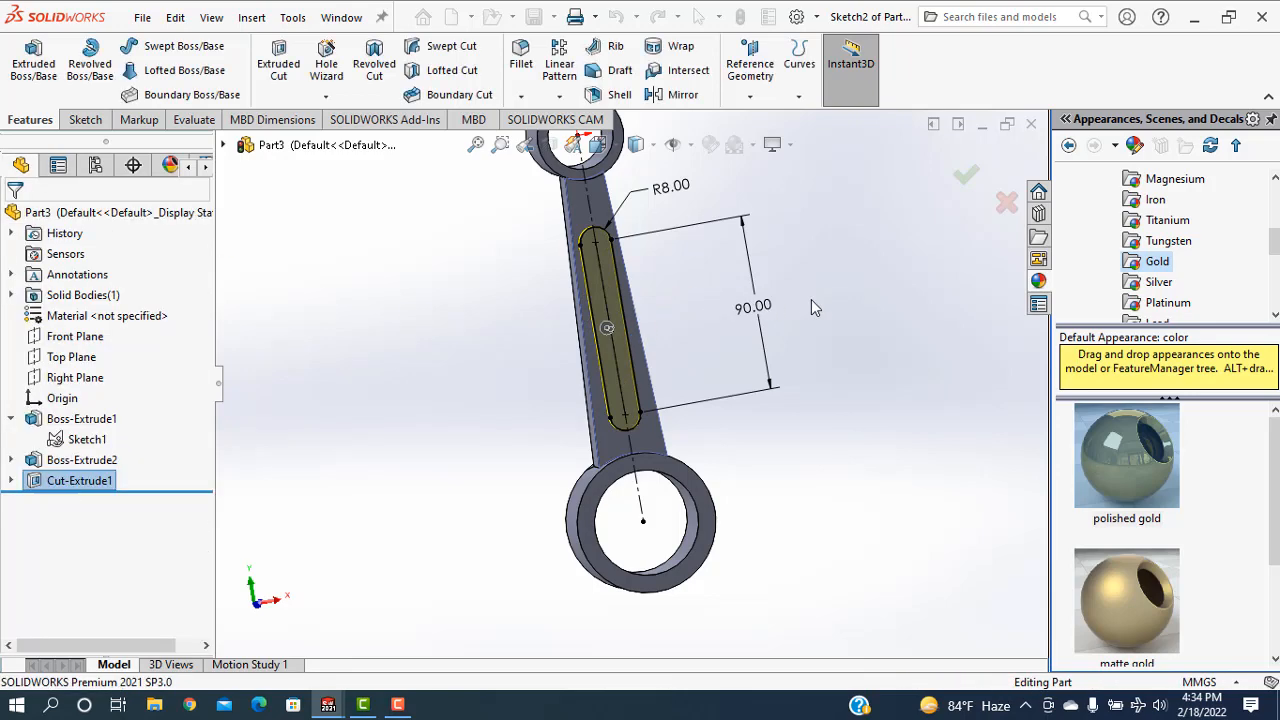
Mirror the slot cut about the Front Plane onto the shank's opposite side
middle_click_drag(882, 346, 795, 399)
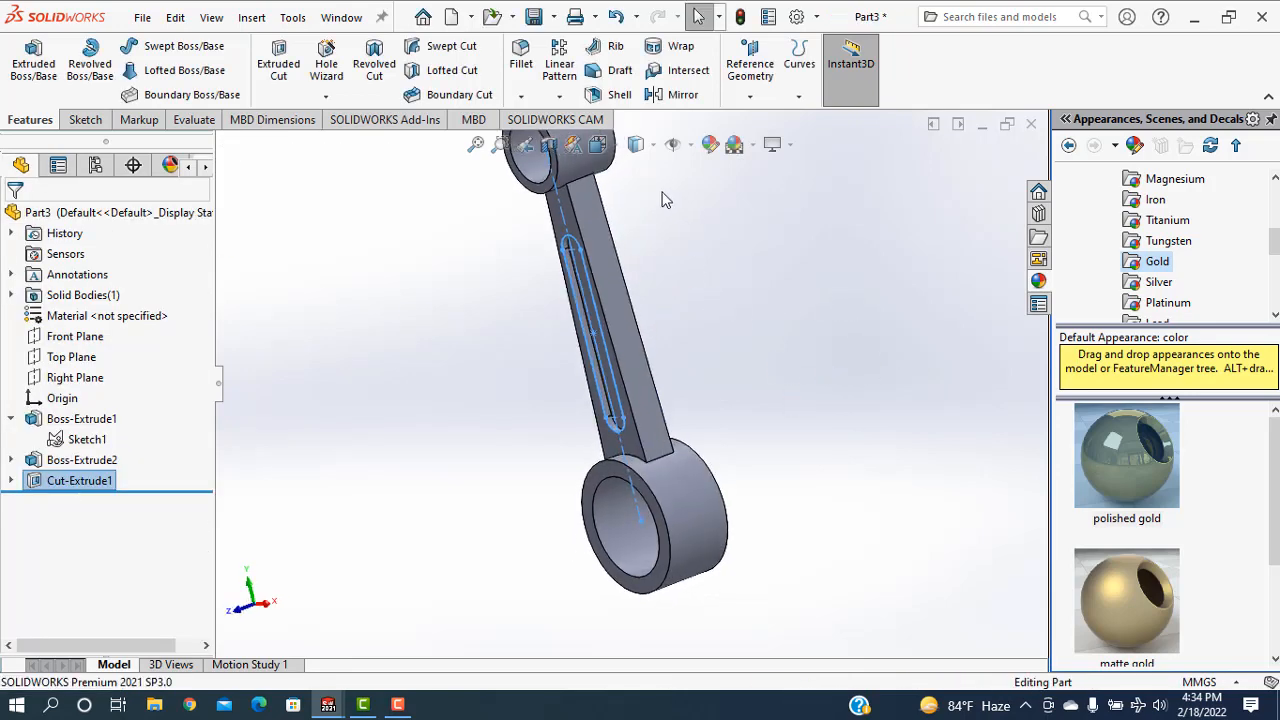
left_click(673, 100)
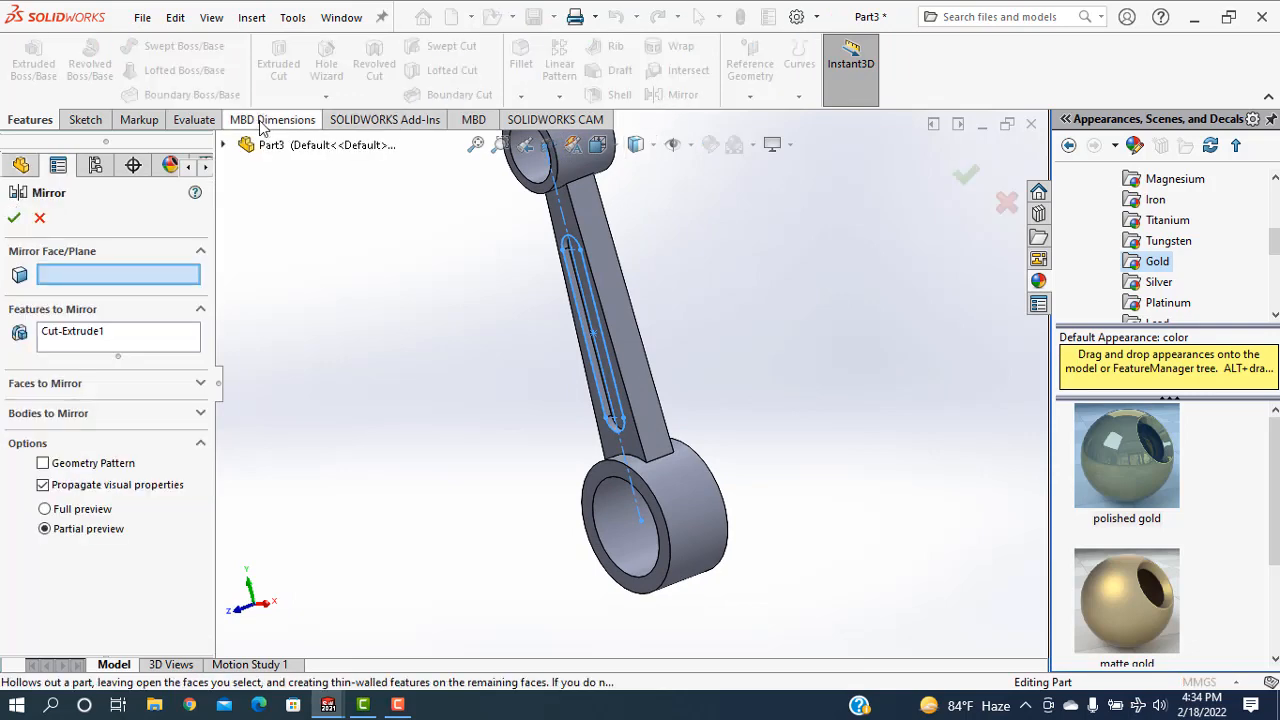
left_click(224, 146)
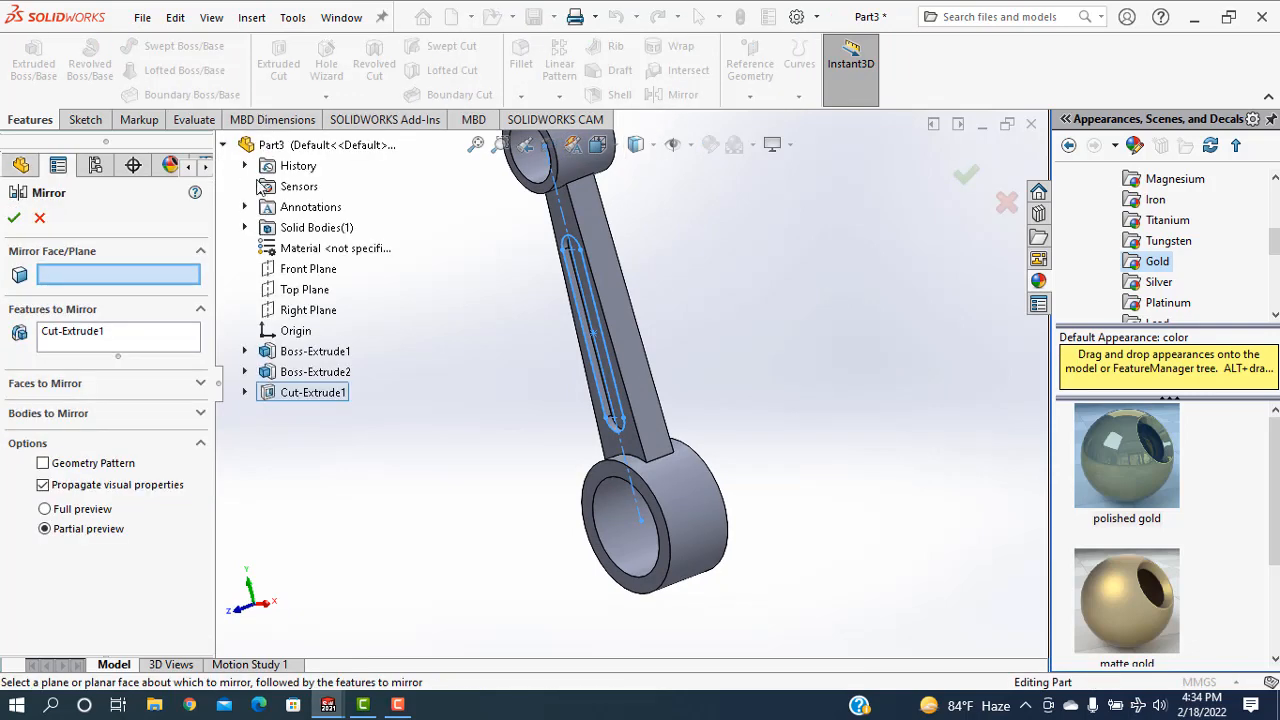
left_click(305, 270)
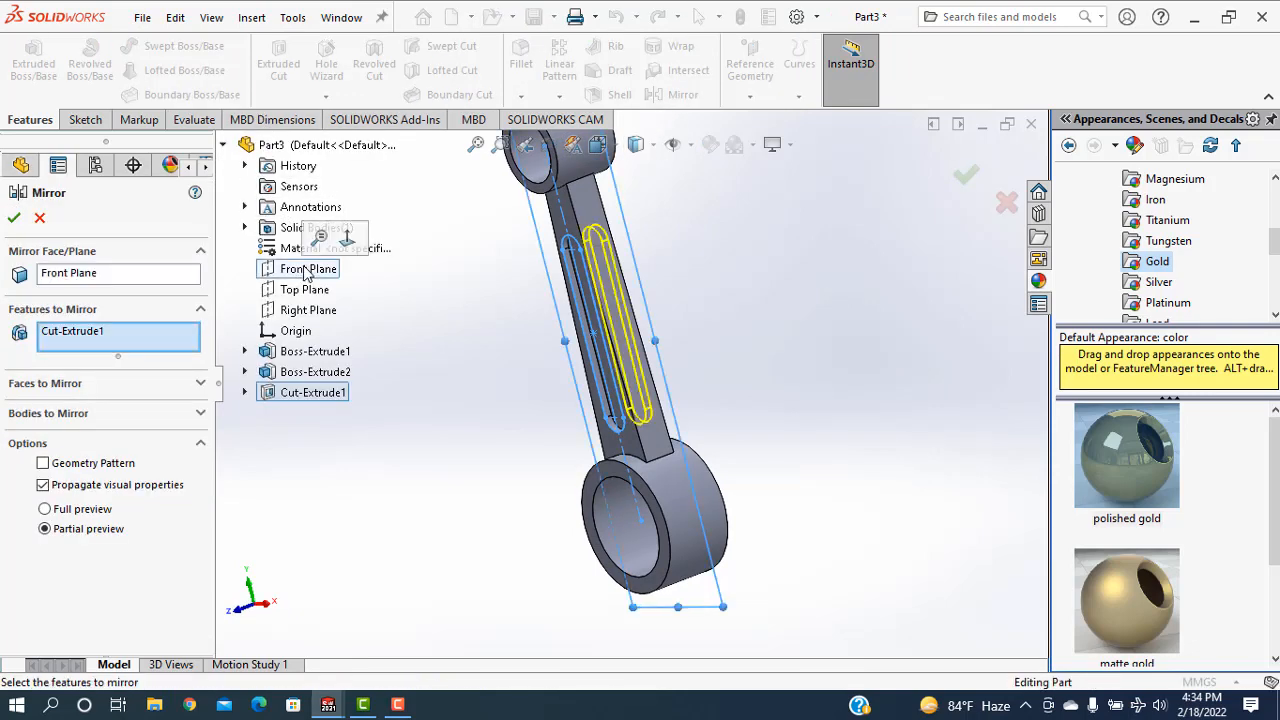
left_click(16, 220)
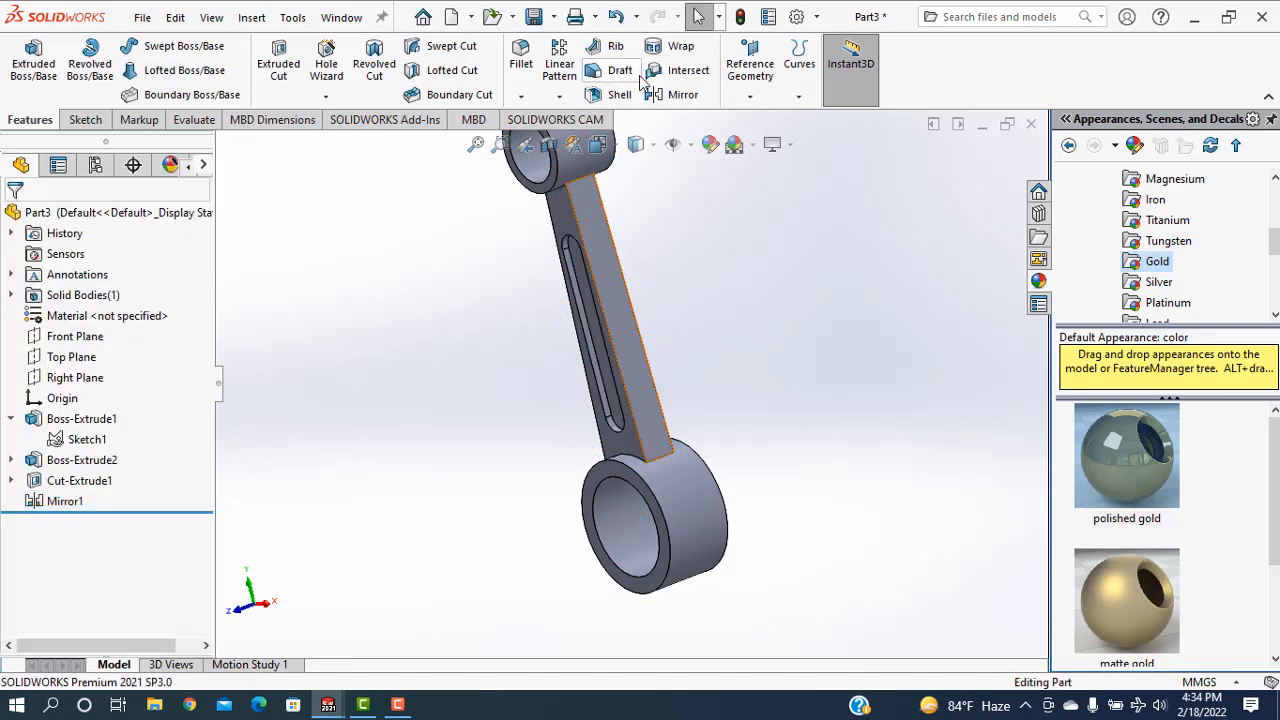
Start a constant size fillet and select the original recess's floor, straight wall and rounded end faces, plus one recess edge
middle_click_drag(749, 232, 686, 130)
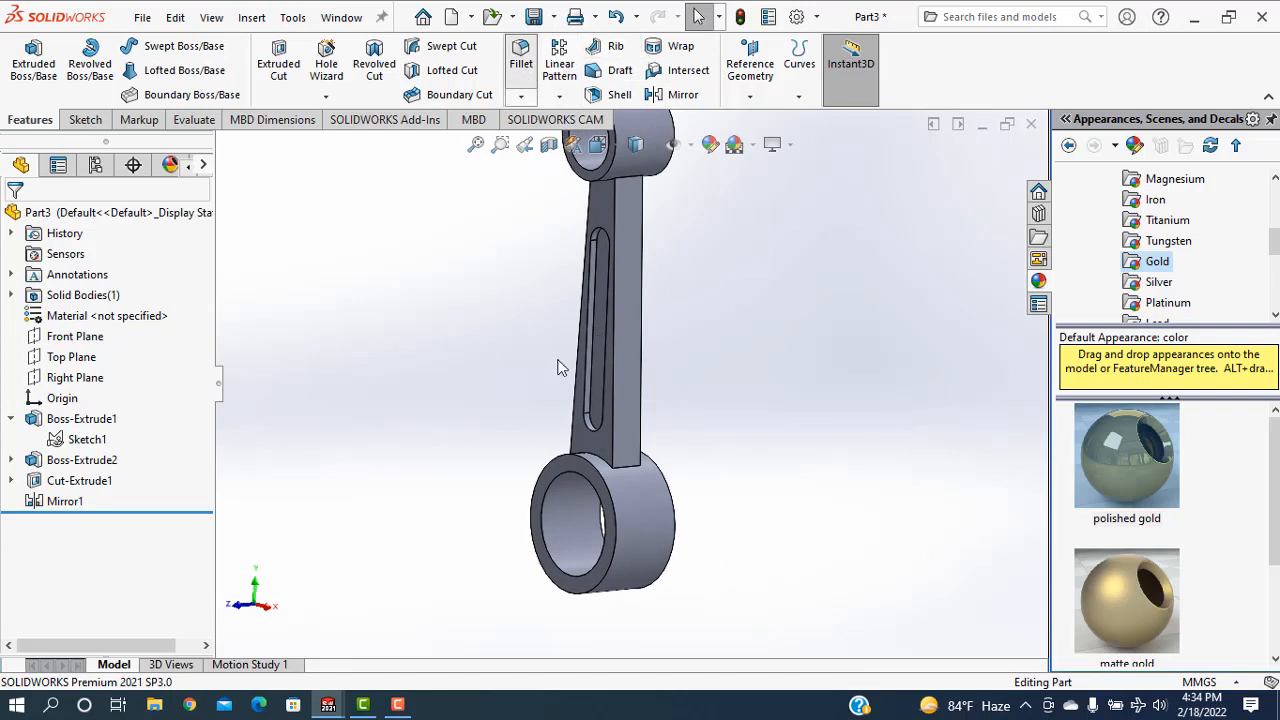
scroll(560, 367, "down", 3)
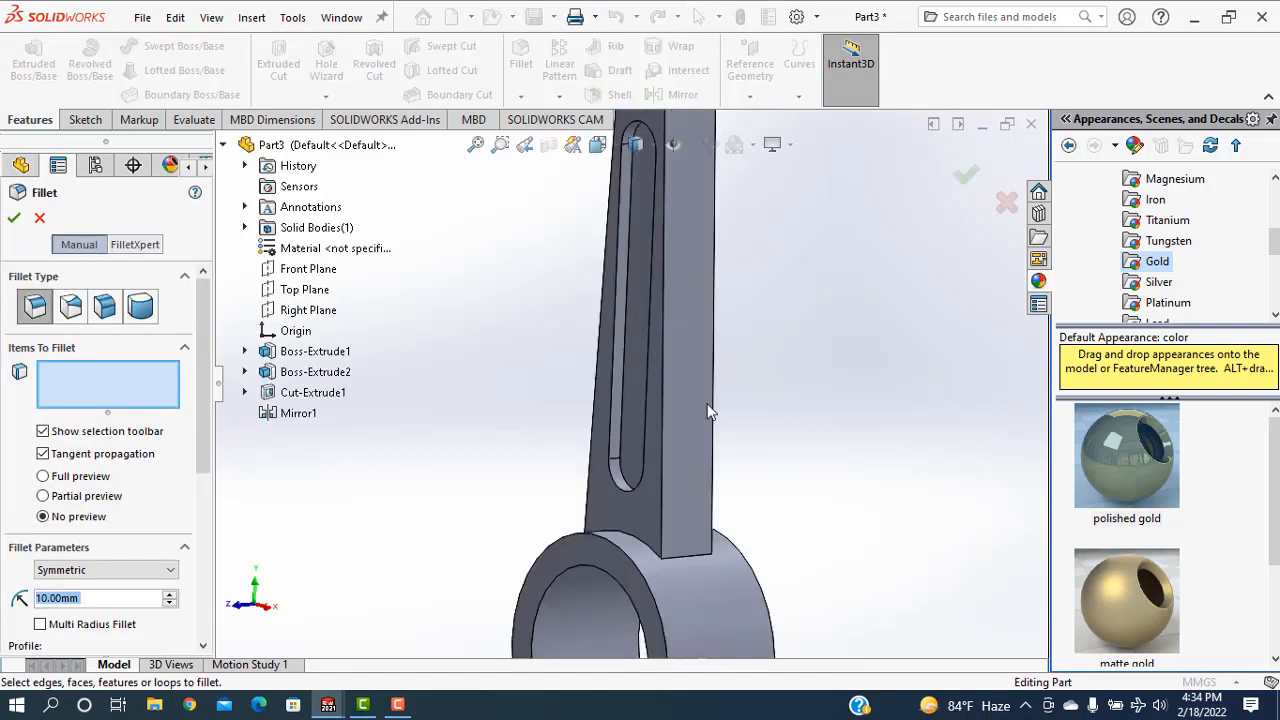
middle_click_drag(868, 441, 640, 400)
left_click(625, 395)
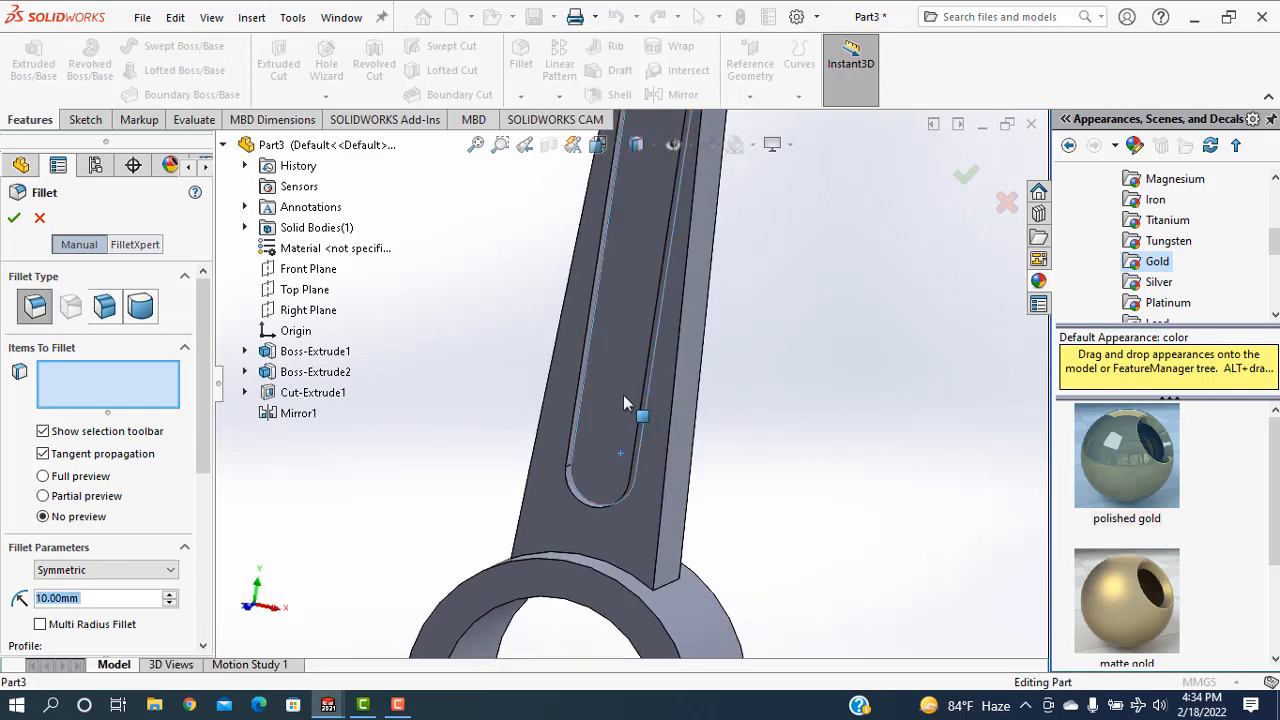
middle_click_drag(777, 437, 638, 455)
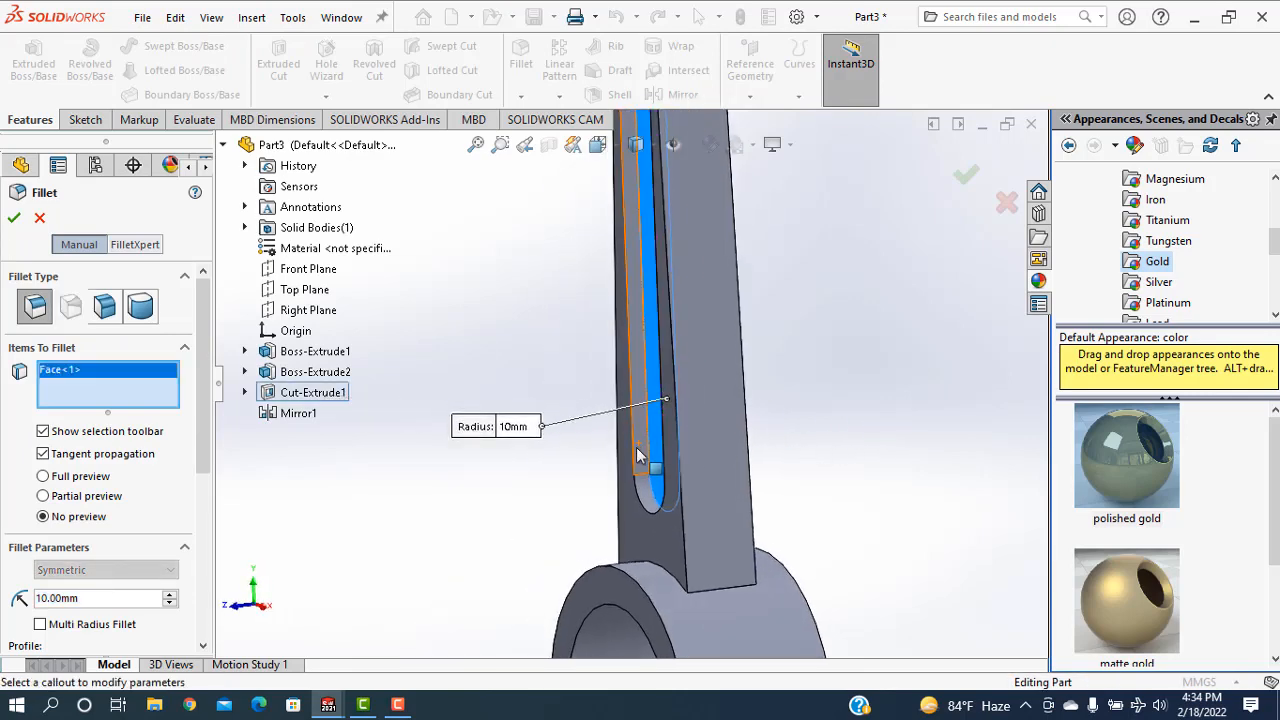
left_click(662, 500)
left_click(656, 512)
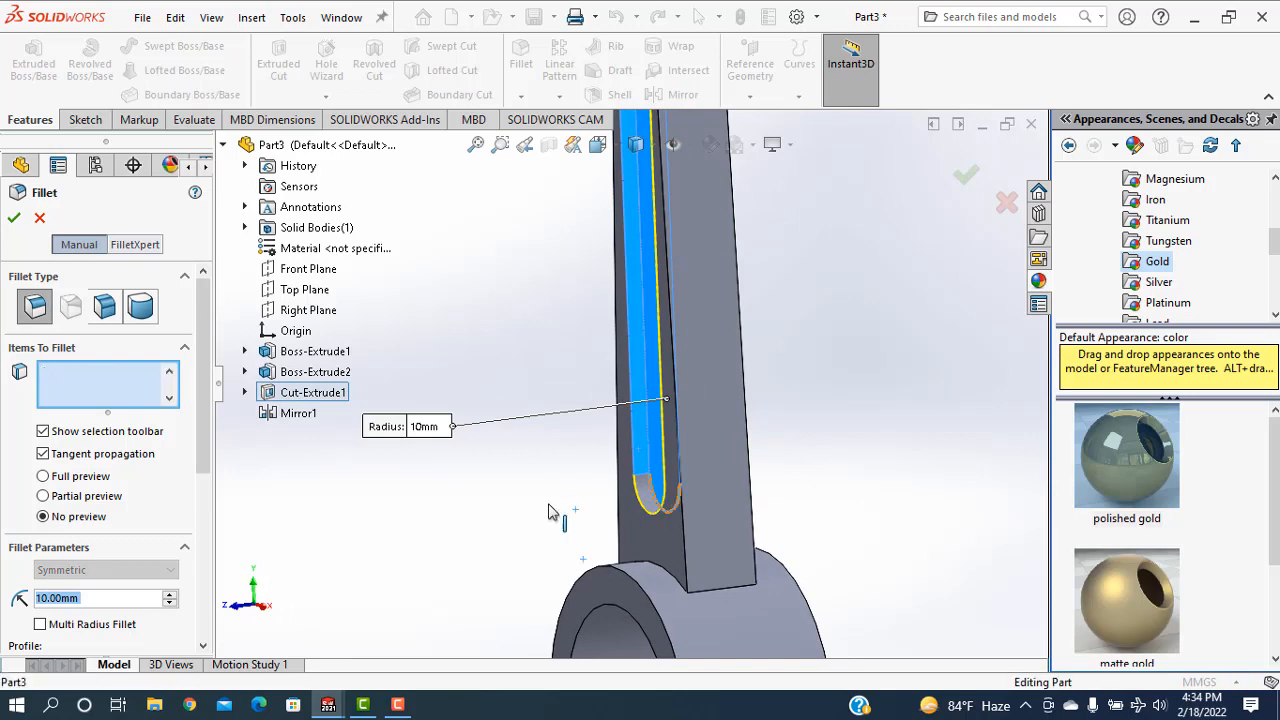
middle_click_drag(547, 503, 652, 500)
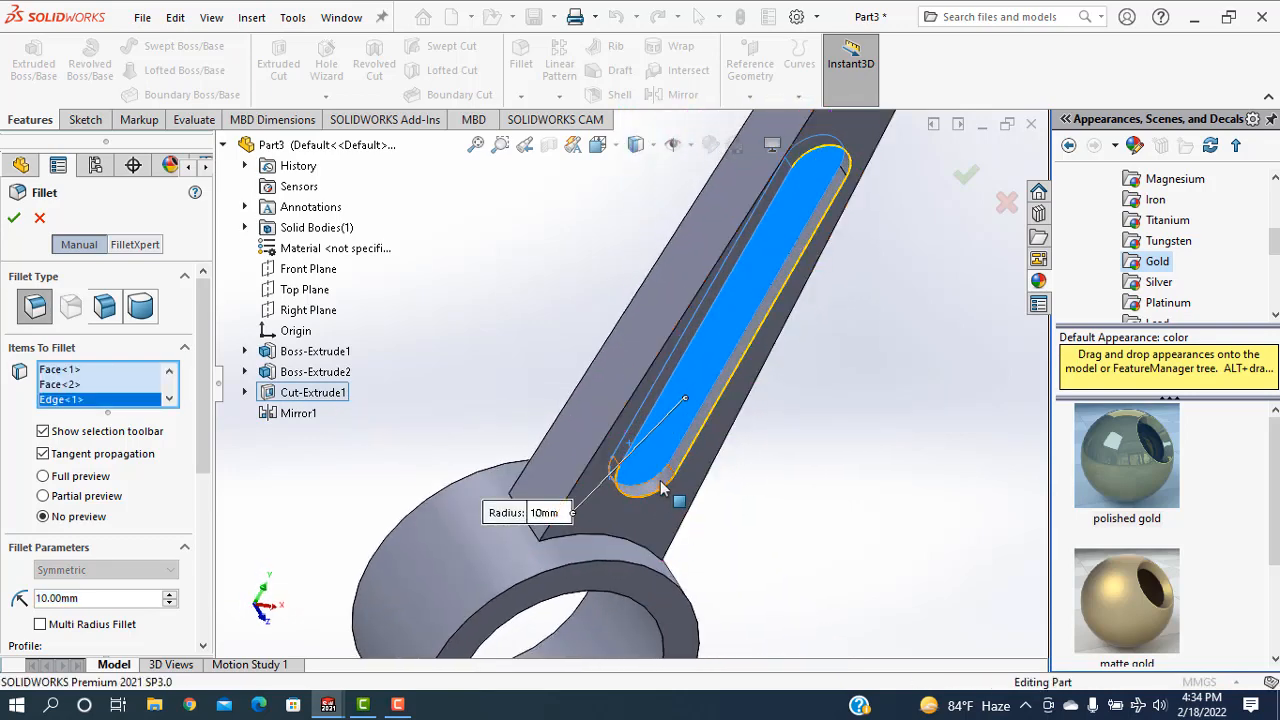
left_click(690, 458)
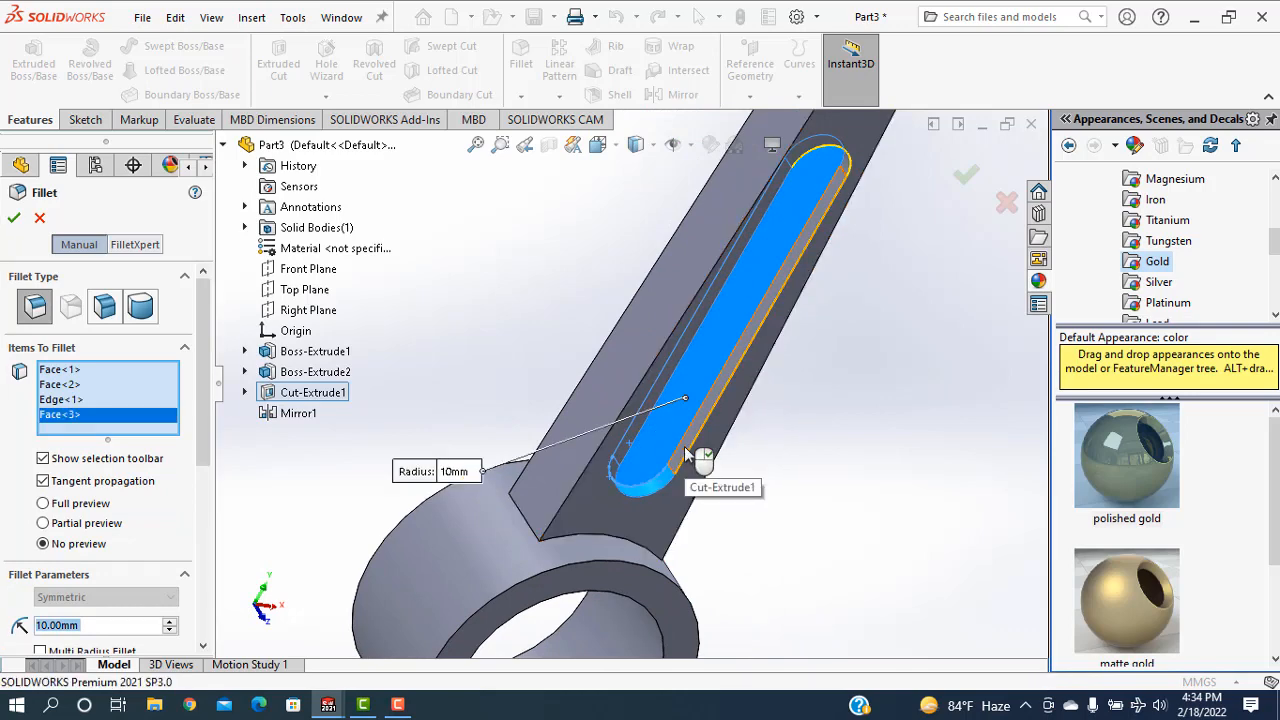
left_click(684, 446)
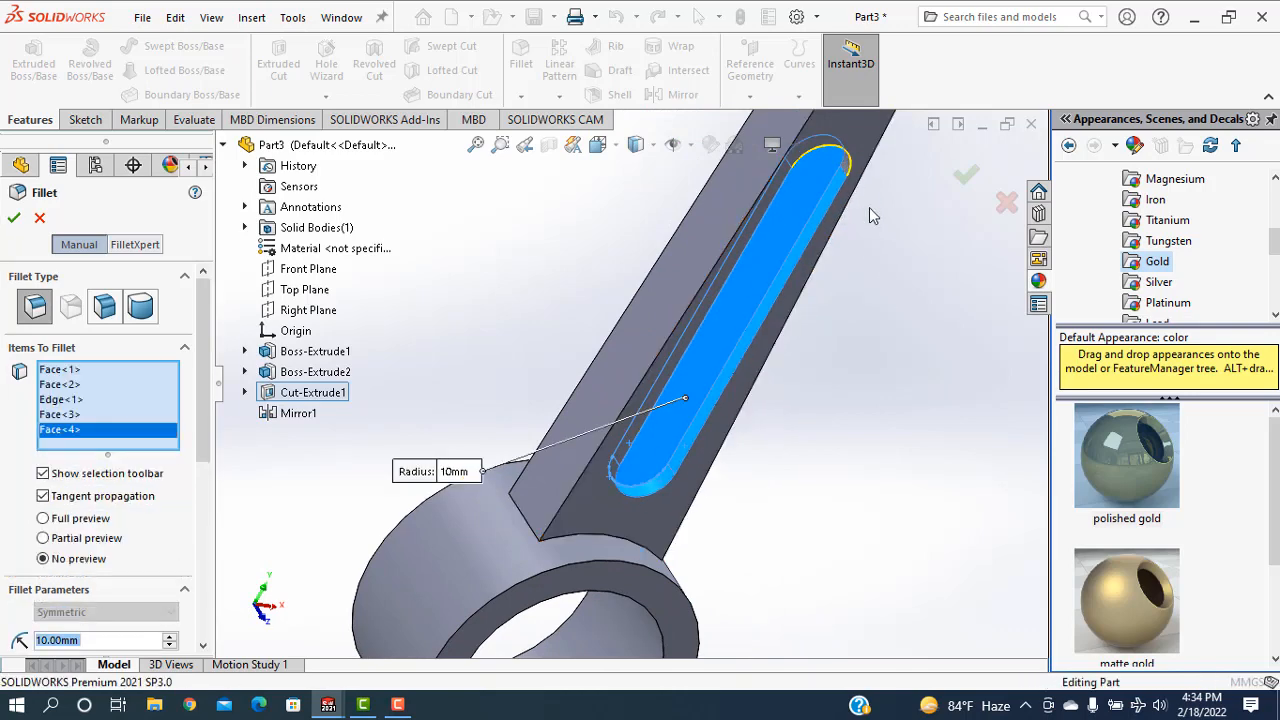
middle_click_drag(869, 207, 870, 164)
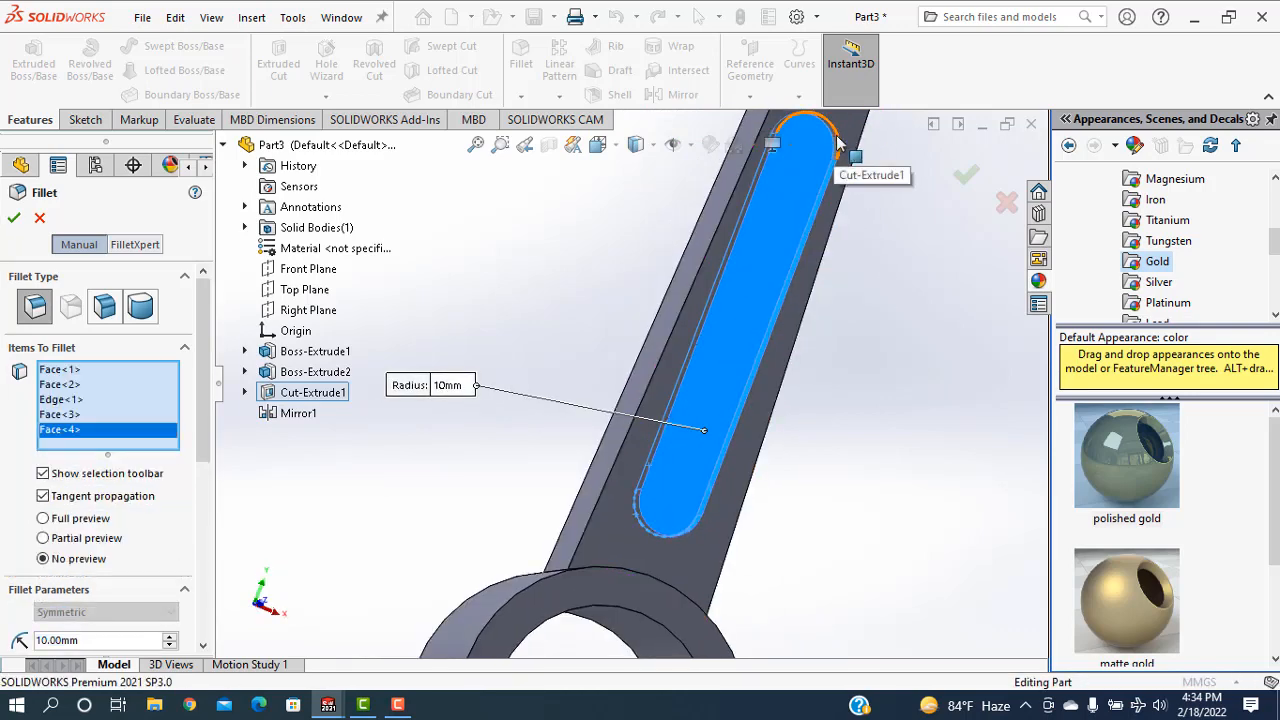
scroll(838, 145, "down", 3)
middle_click_drag(837, 292, 888, 260)
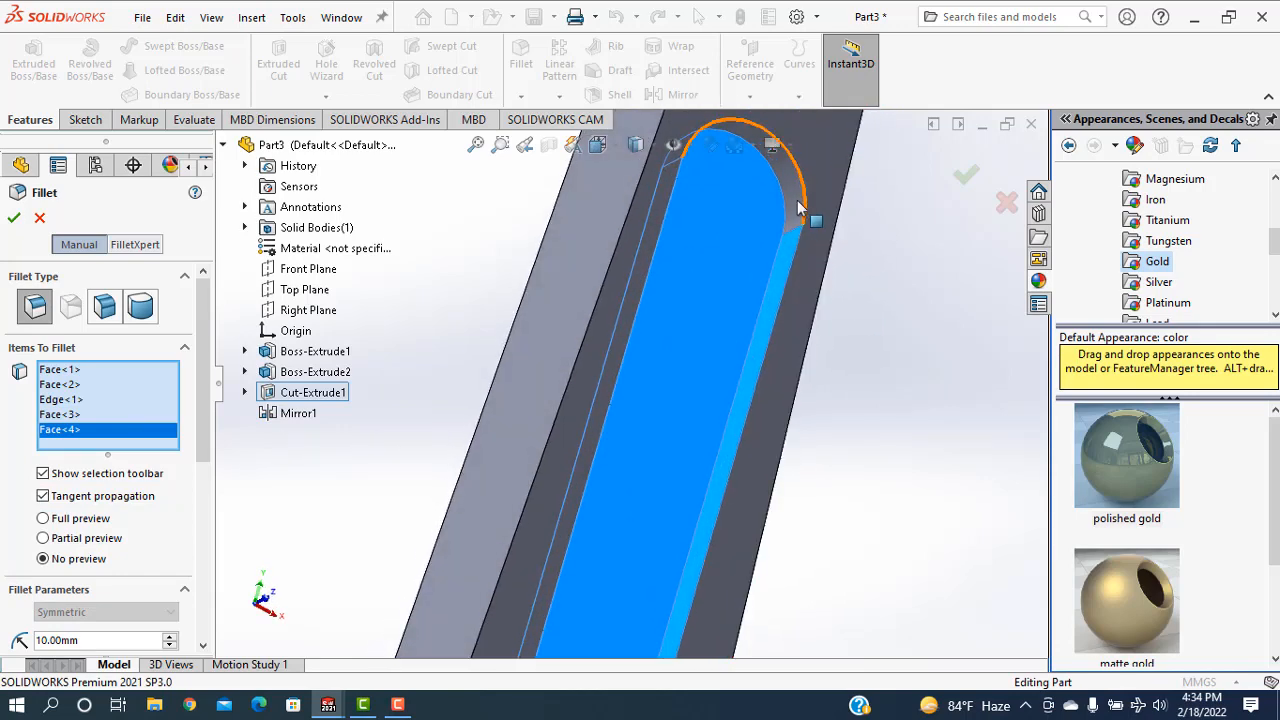
left_click(797, 204)
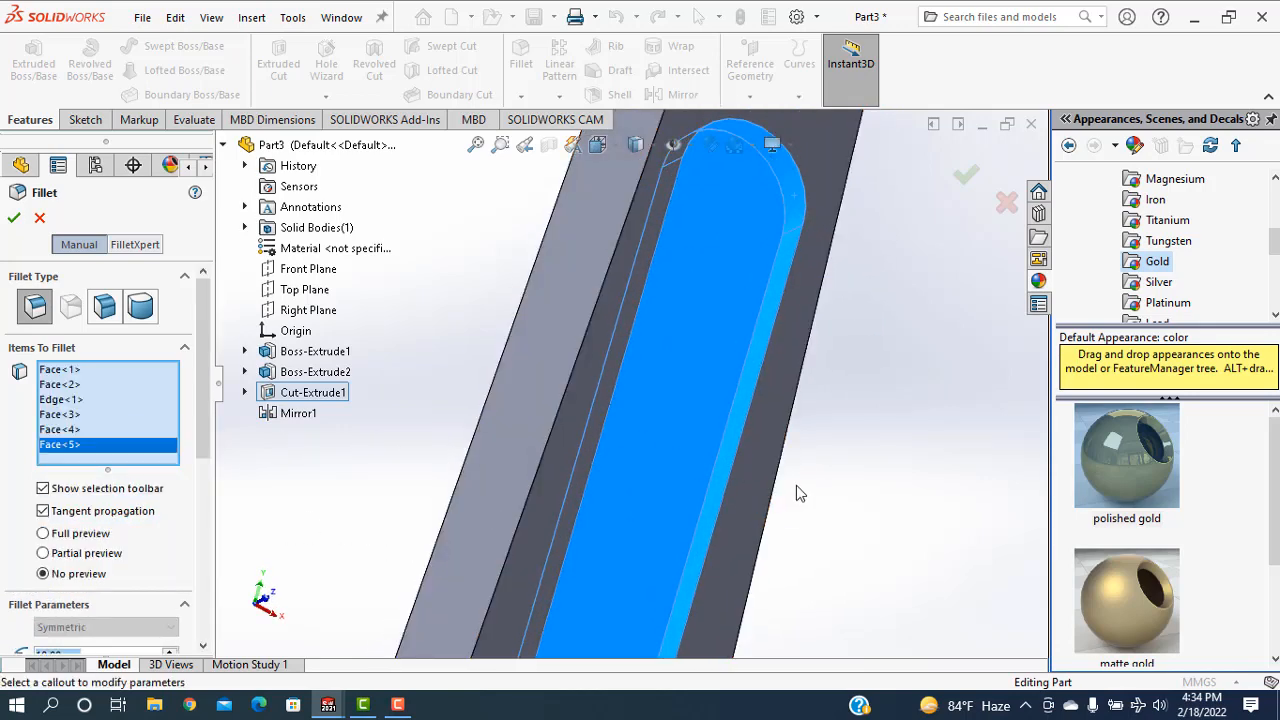
Add the mirrored recess's floor, straight walls and rounded end faces to the fillet selection
scroll(798, 486, "up", 2)
middle_click_drag(887, 466, 577, 442)
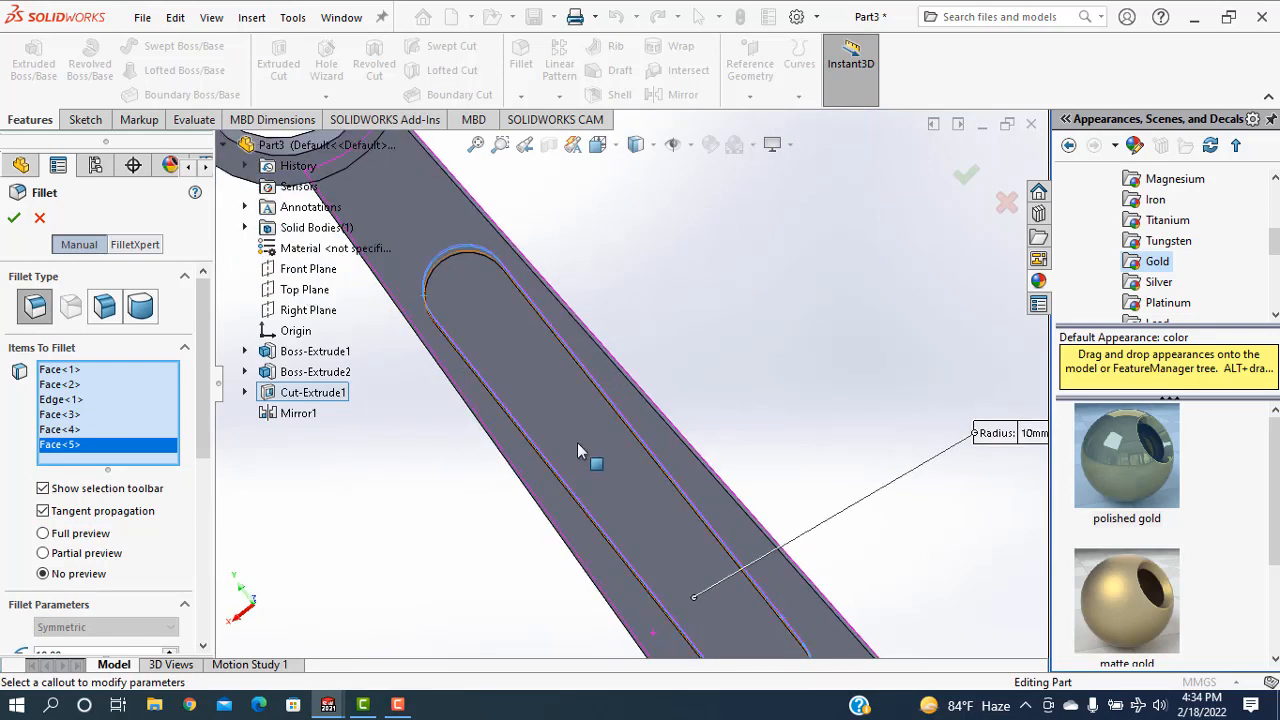
left_click(578, 442)
middle_click_drag(840, 340, 646, 432)
left_click(645, 425)
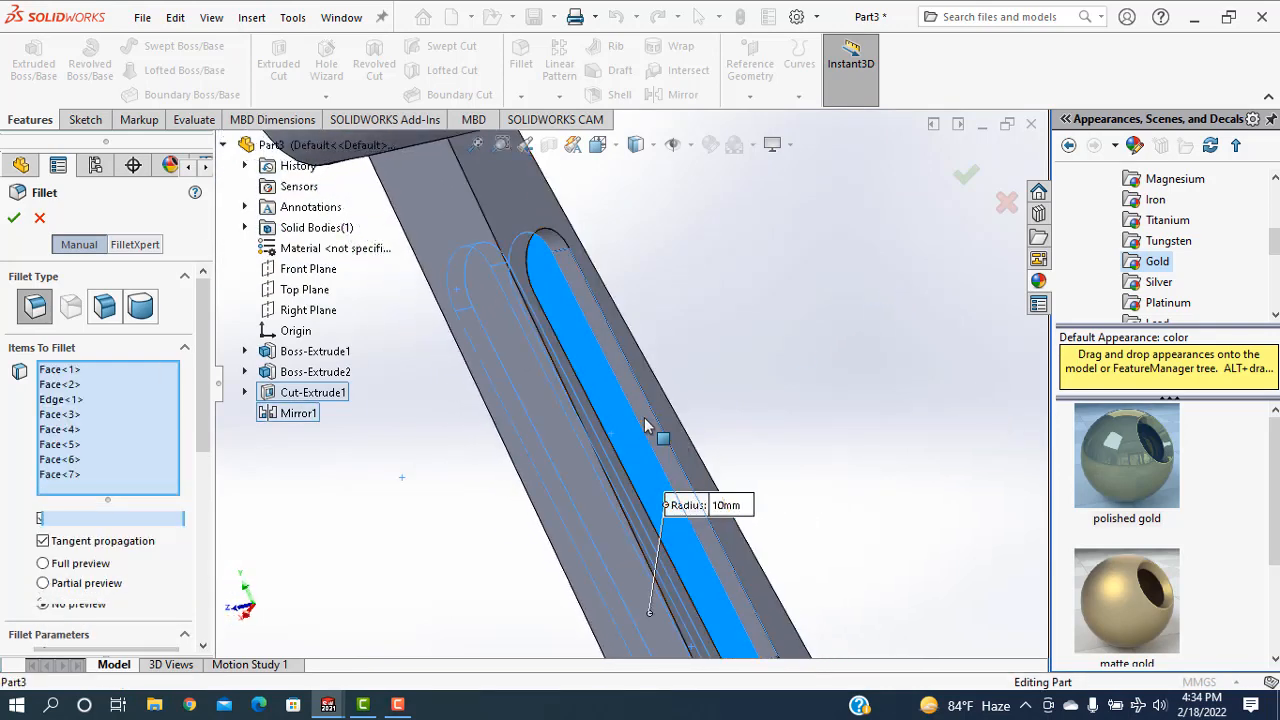
left_click(553, 241)
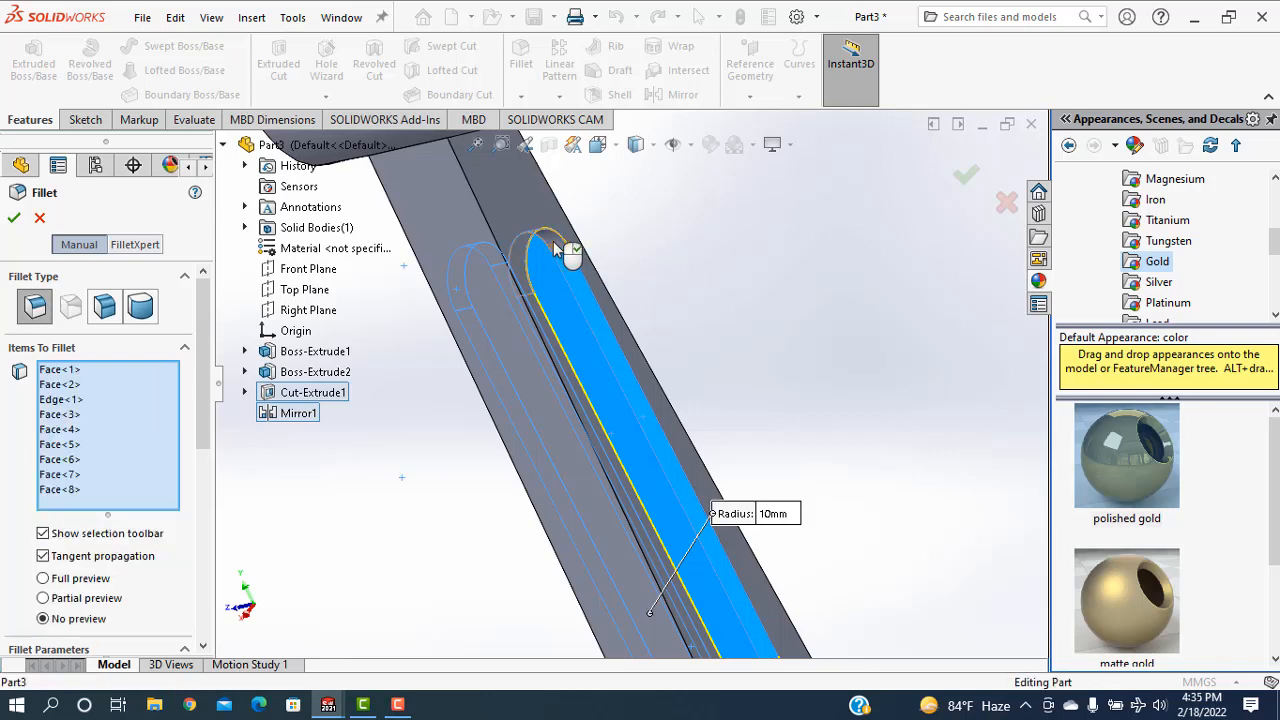
middle_click_drag(828, 407, 736, 441)
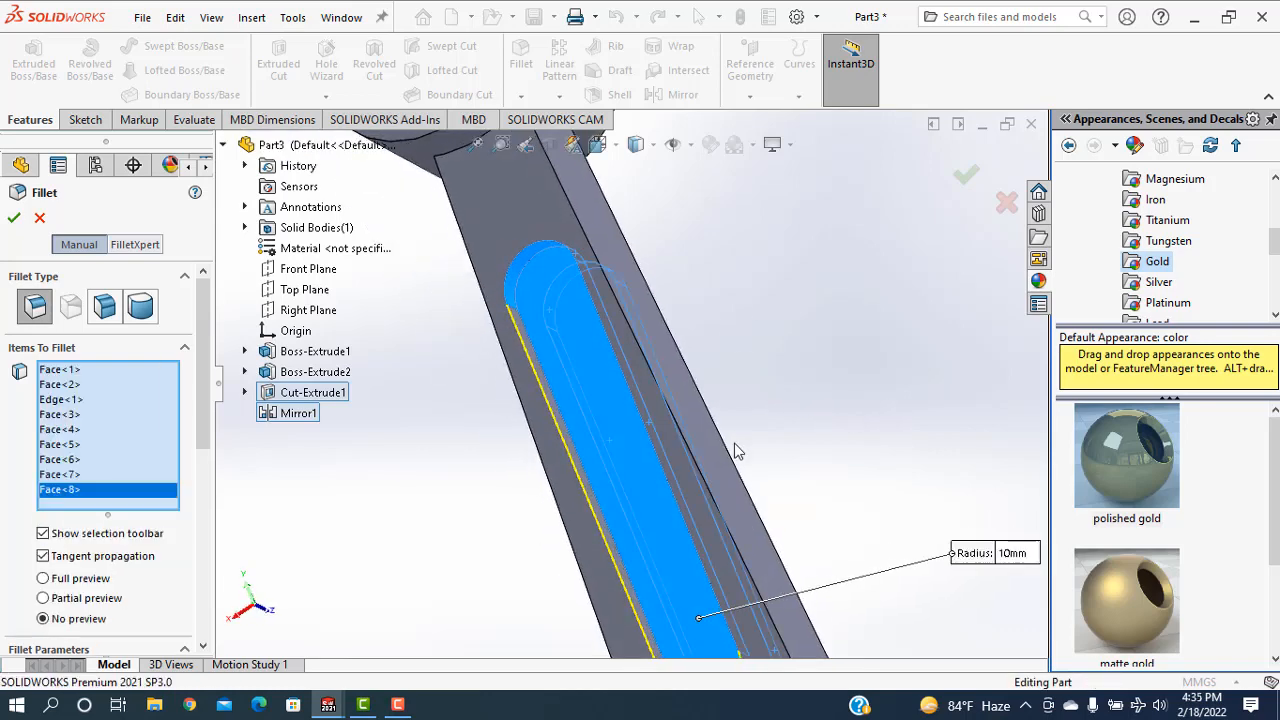
scroll(734, 443, "up", 3)
middle_click_drag(872, 451, 668, 505)
scroll(566, 554, "down", 3)
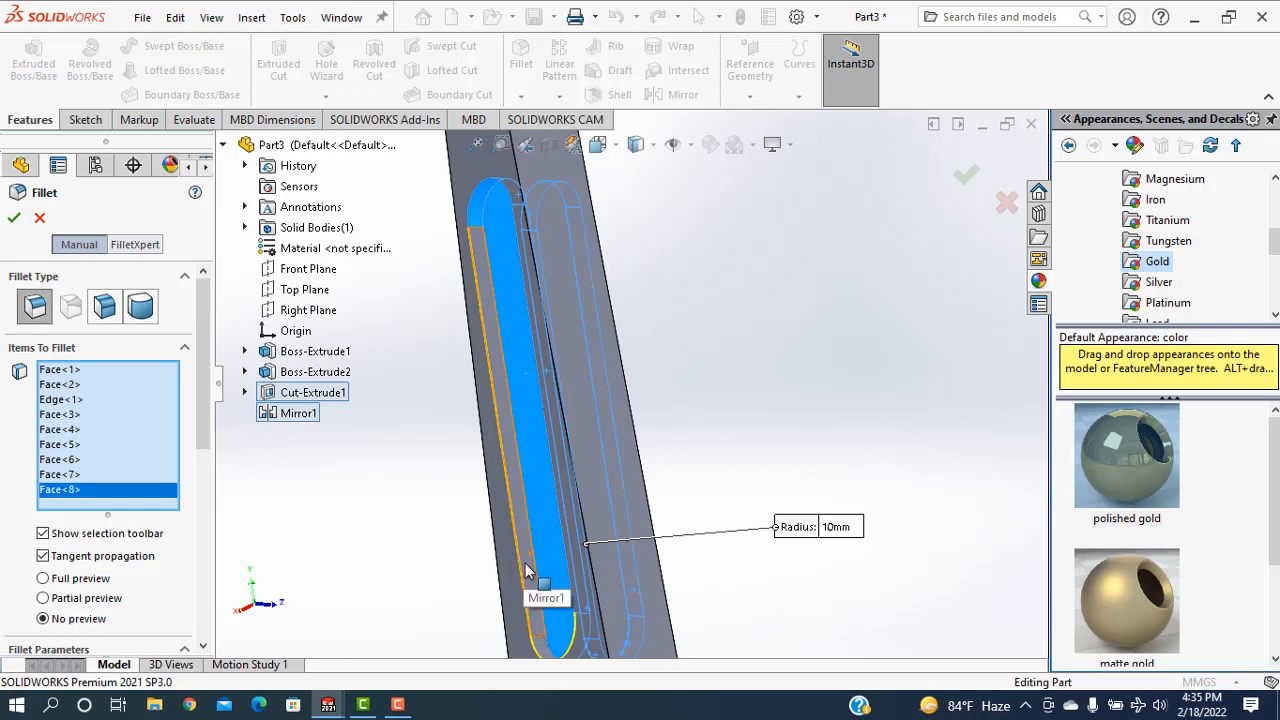
left_click(527, 571)
middle_click_drag(737, 434, 637, 559)
left_click(596, 575)
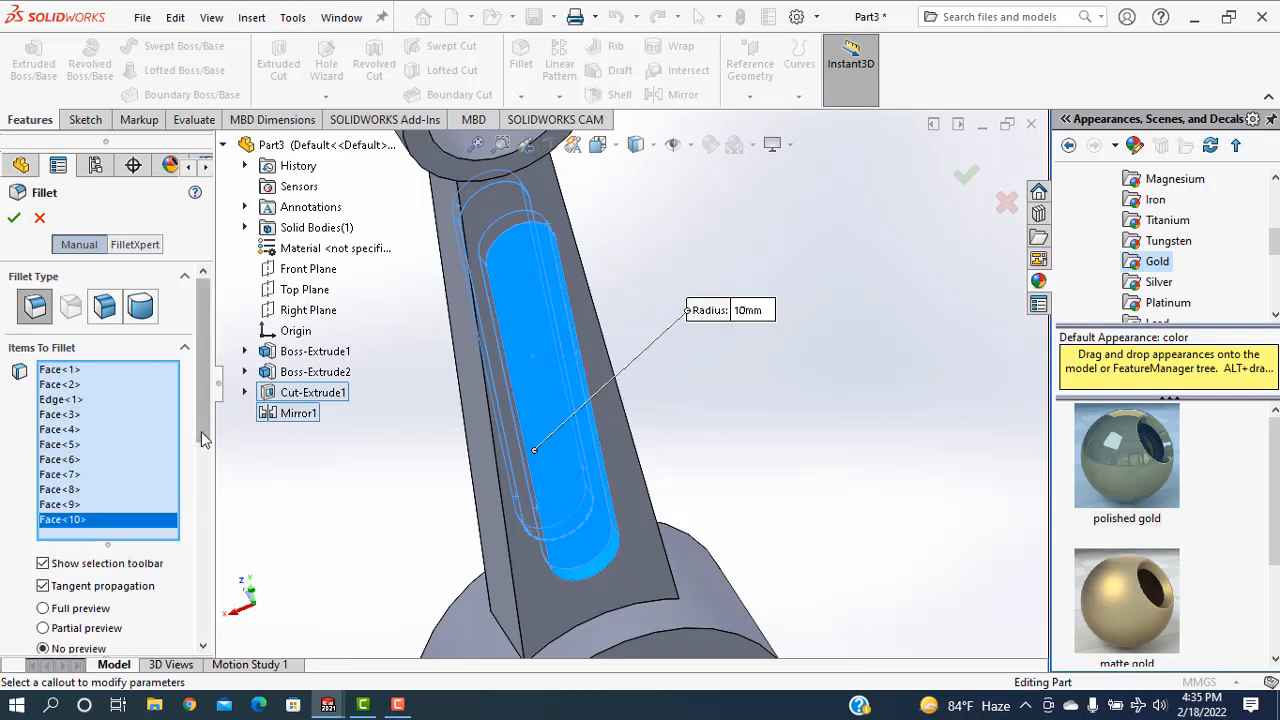
Set the fillet radius to 1 mm and apply it to the selected faces of both recesses
left_click_drag(201, 431, 201, 531)
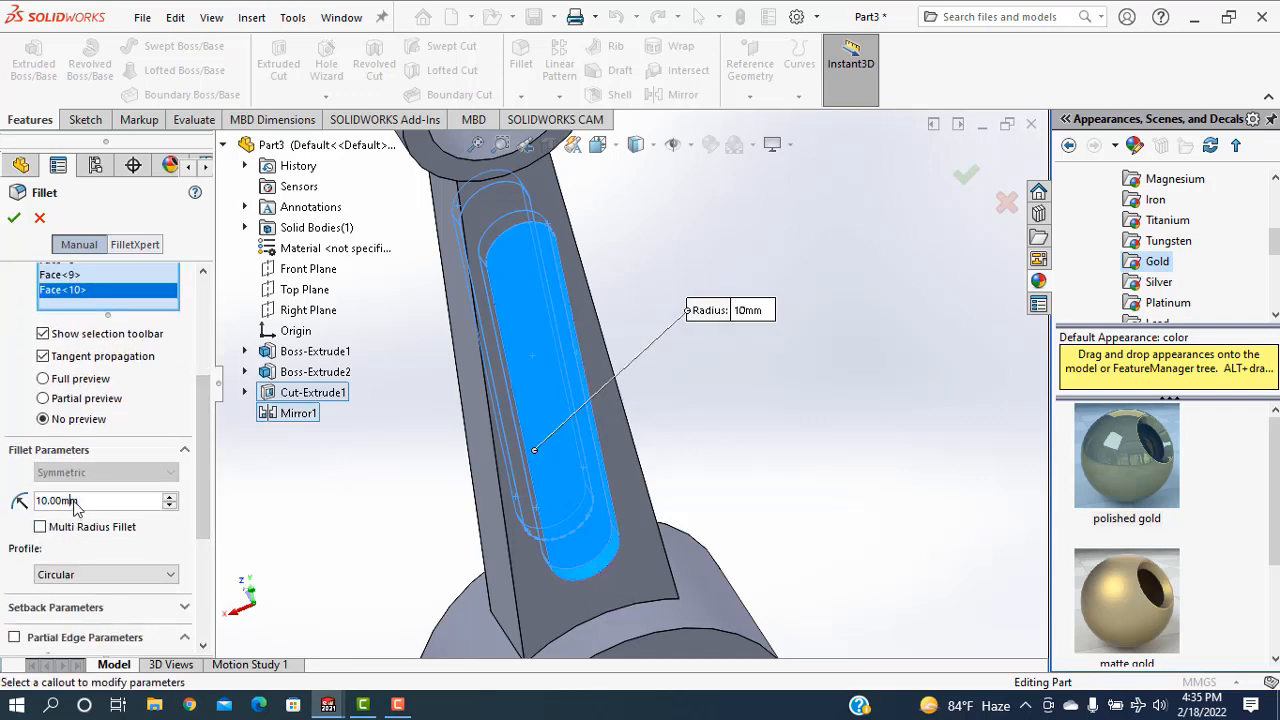
type("1")
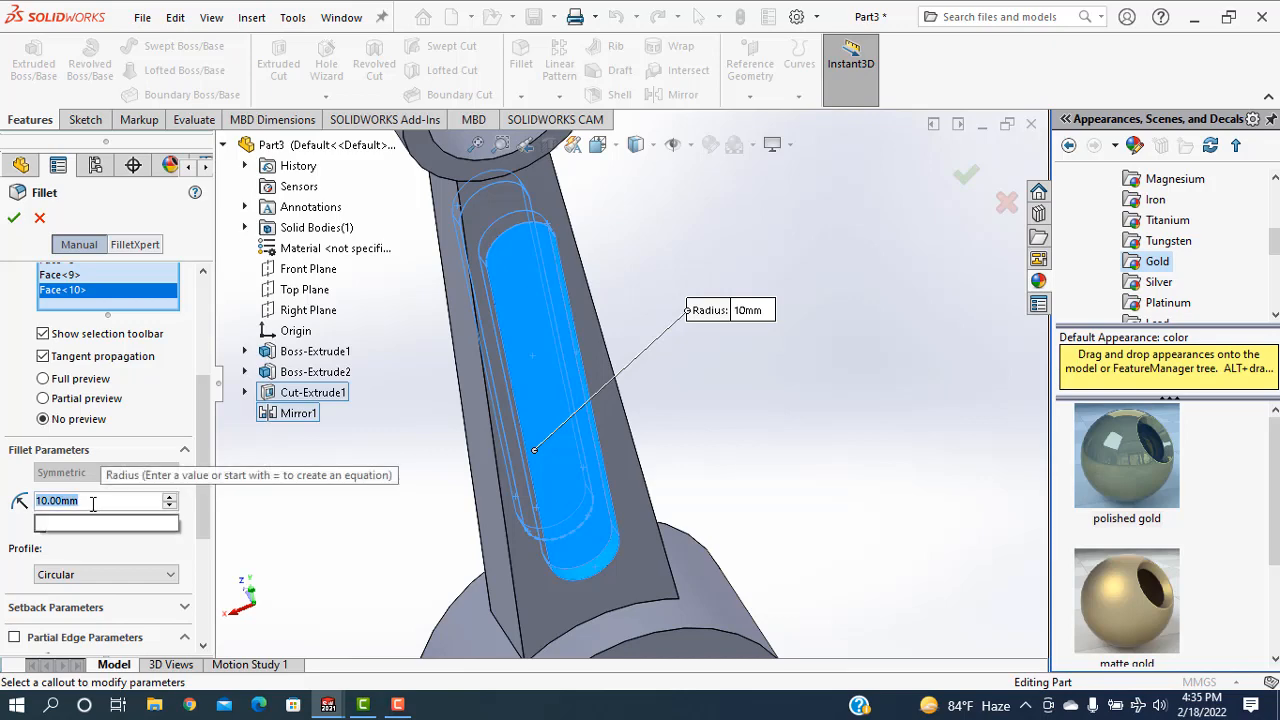
key("Return")
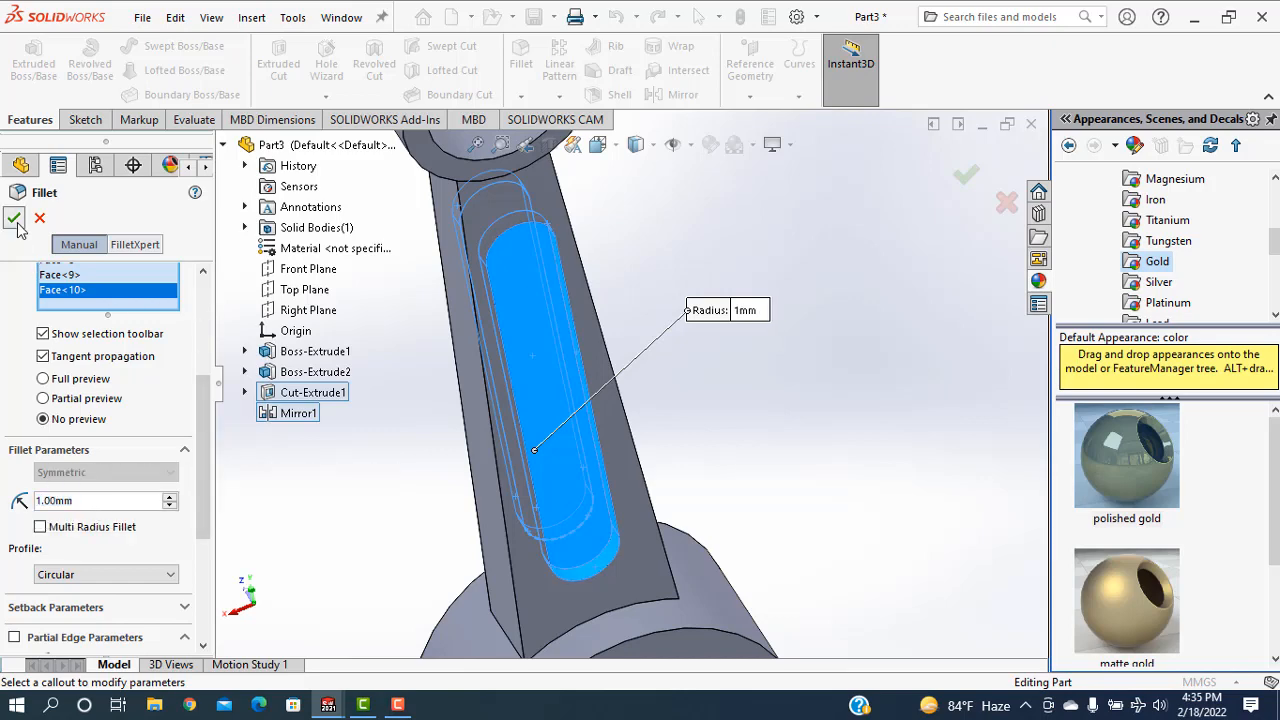
left_click(14, 220)
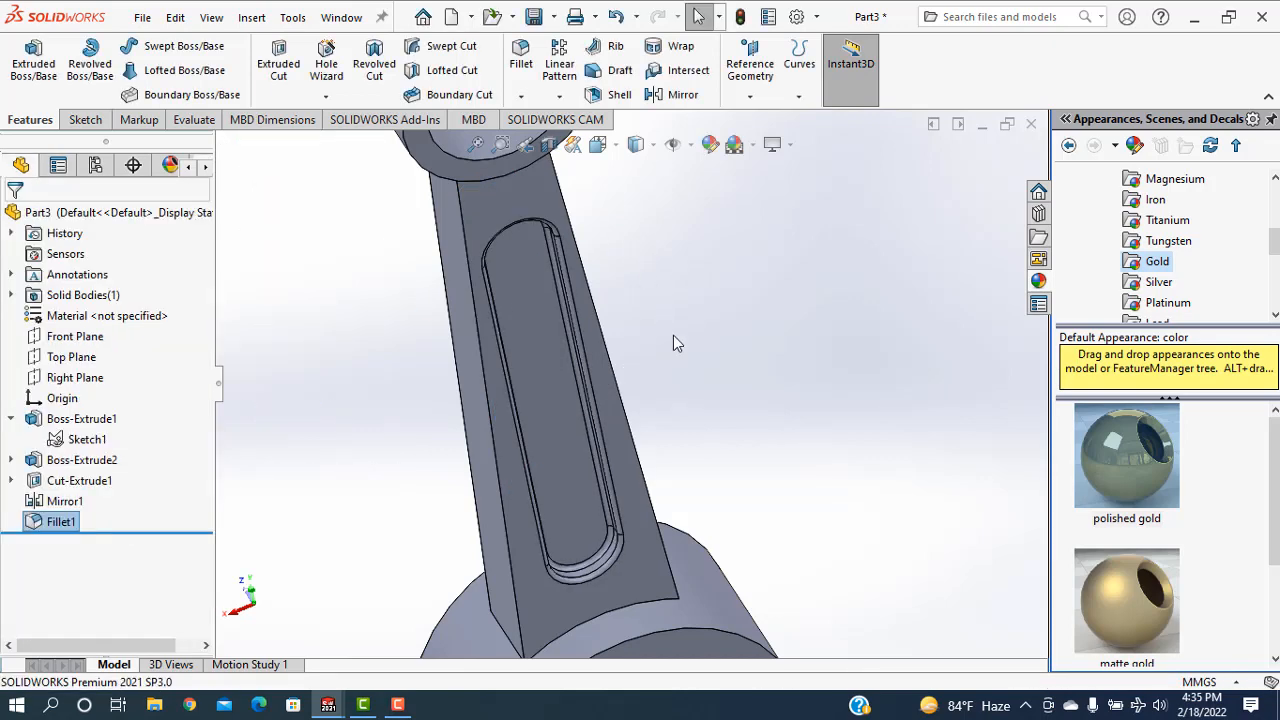
Apply a 40 mm fillet to the two edges where the shank's narrow side faces meet the large ring
scroll(744, 432, "up", 5)
mouse_move(749, 437)
middle_mouse_down()
mouse_move(695, 456)
mouse_move(774, 409)
mouse_move(735, 437)
middle_mouse_up()
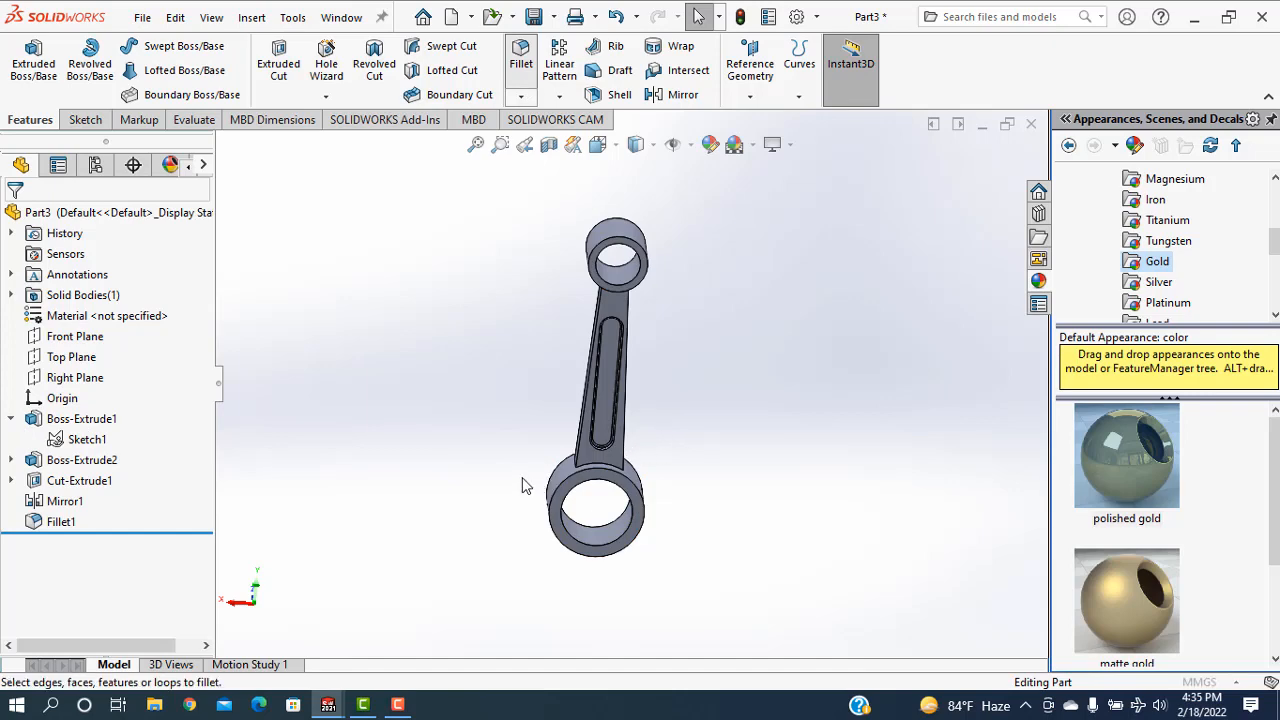
scroll(566, 474, "down", 3)
middle_click_drag(552, 440, 649, 467)
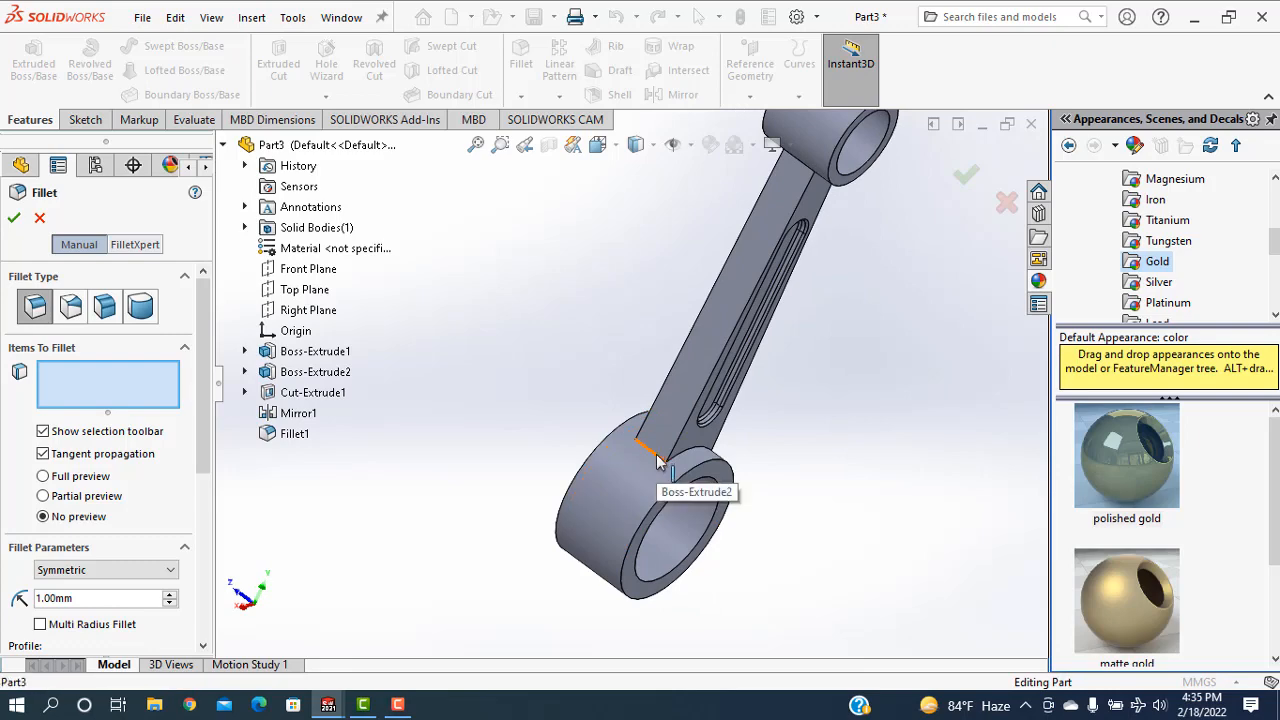
left_click(657, 459)
middle_click_drag(877, 474, 903, 455)
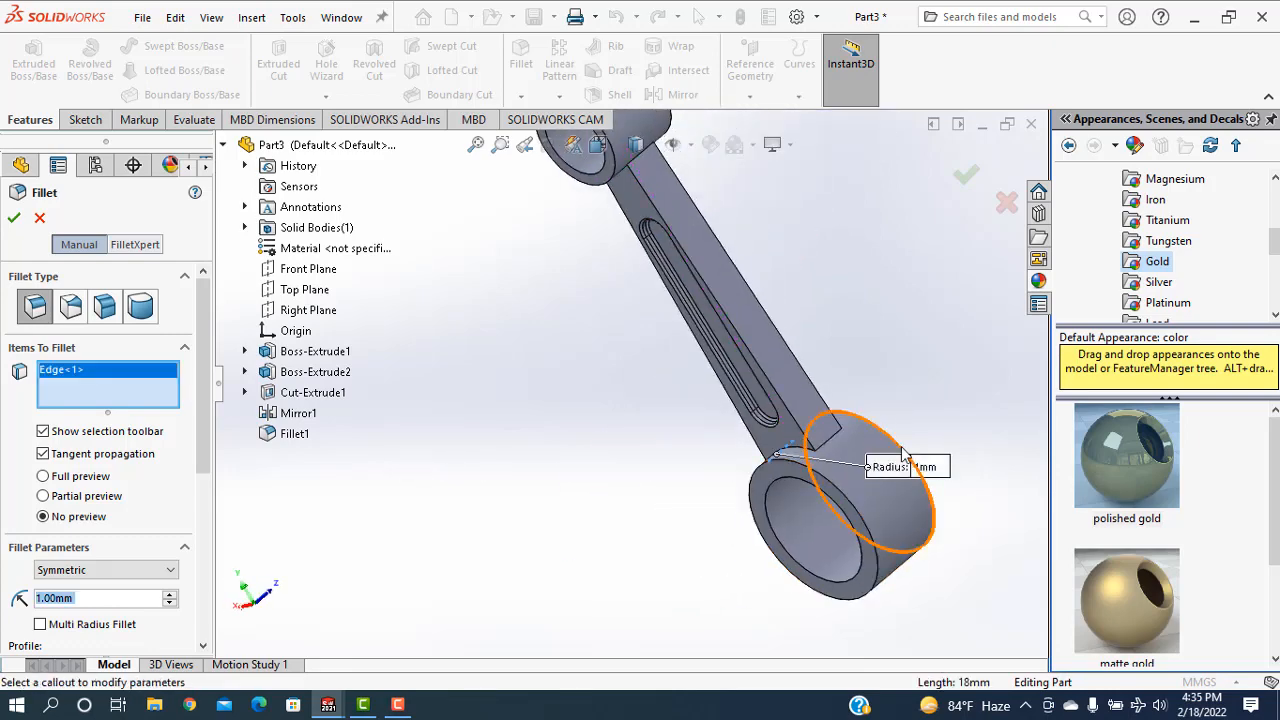
left_click(828, 440)
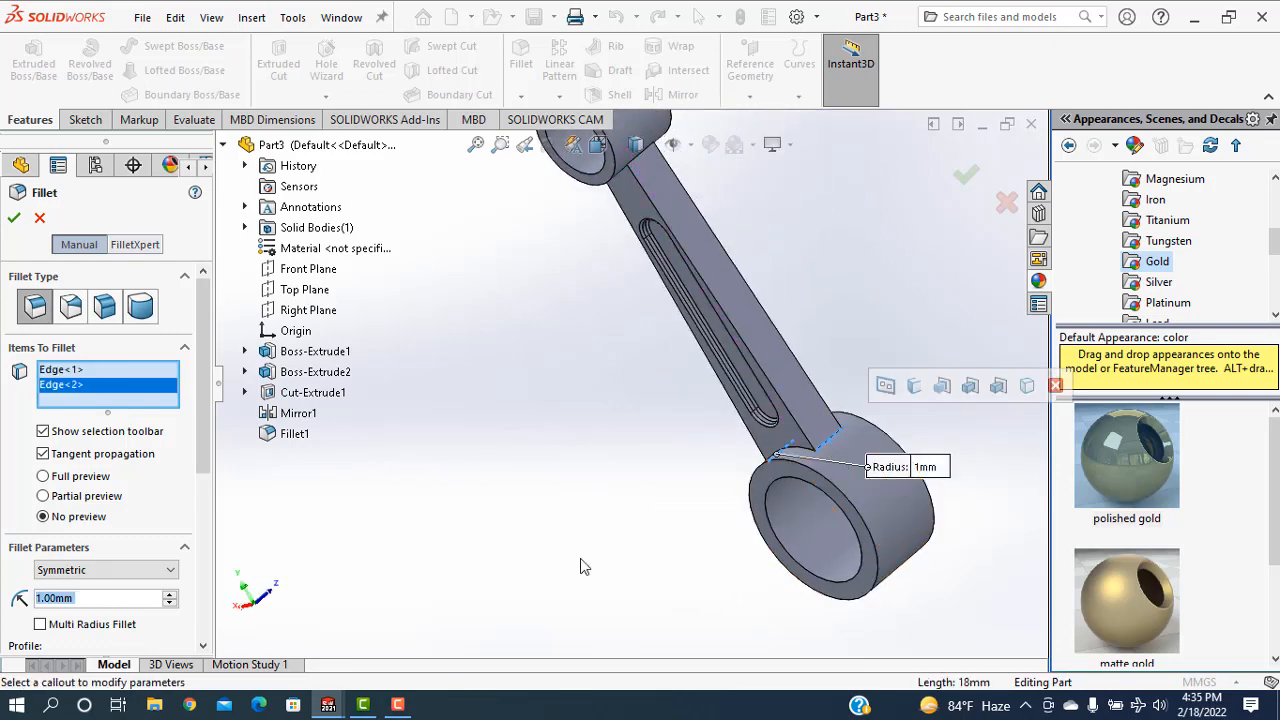
type("40")
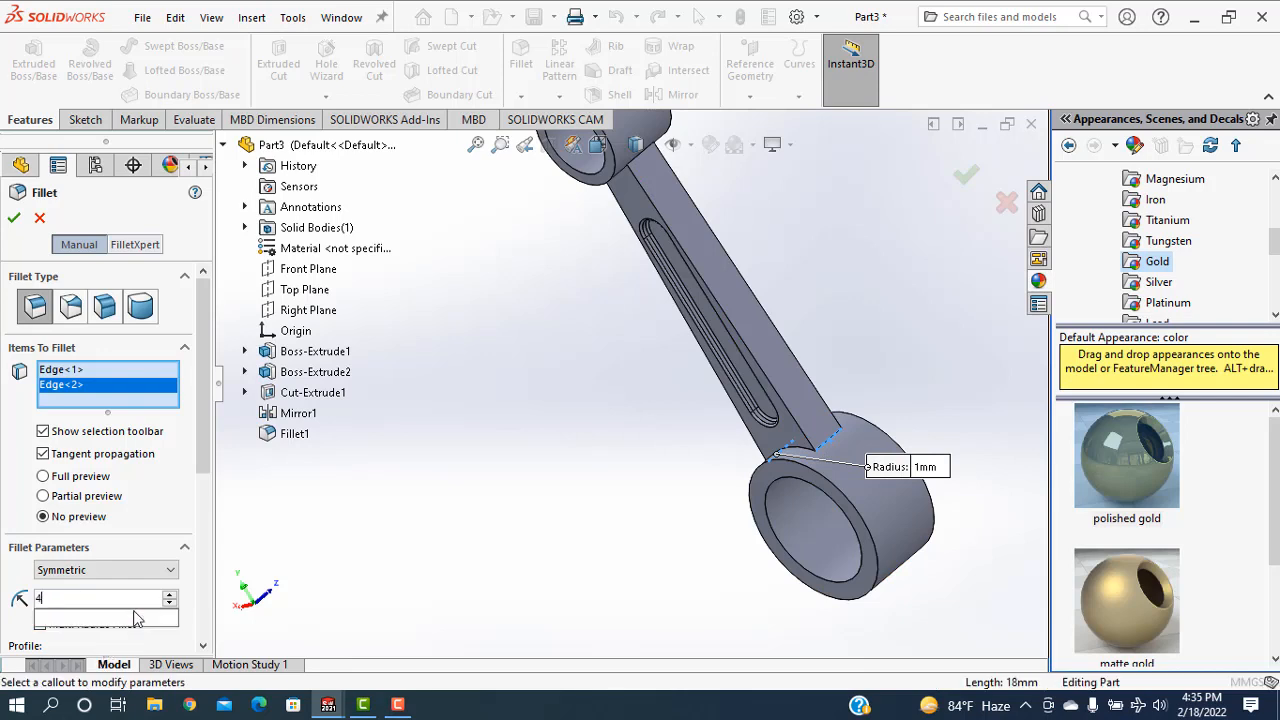
key("Return")
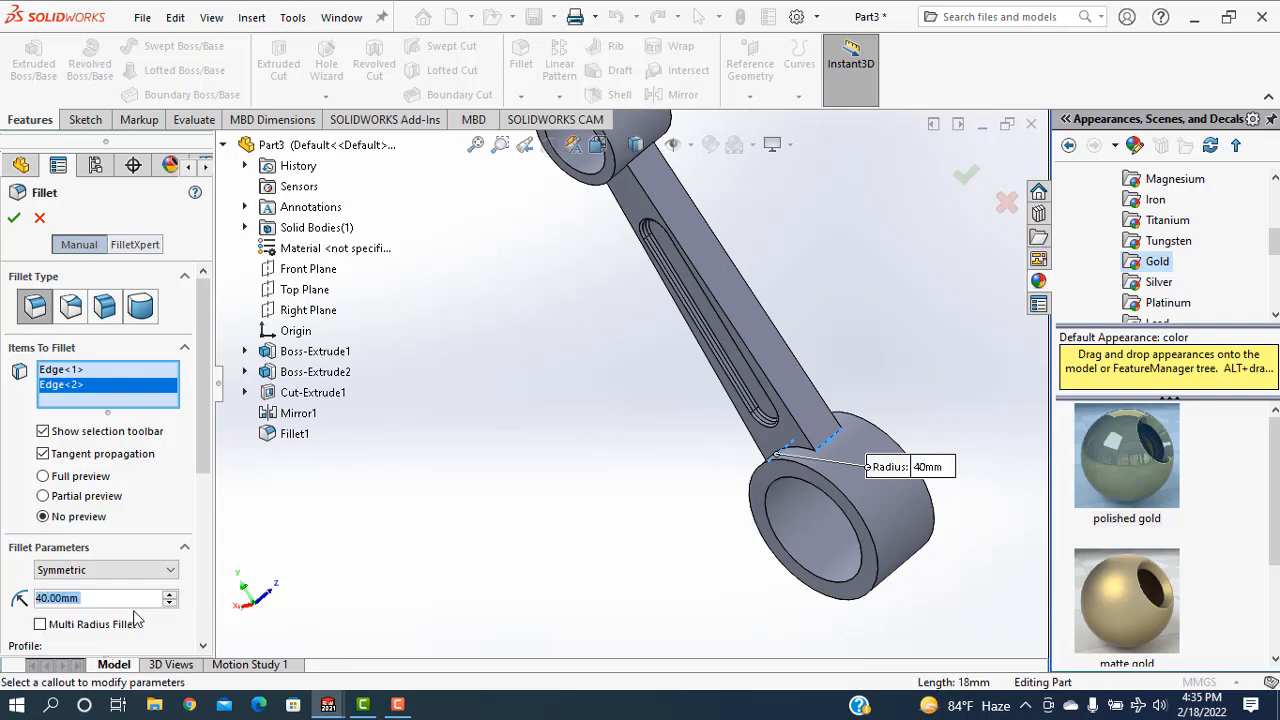
left_click(13, 219)
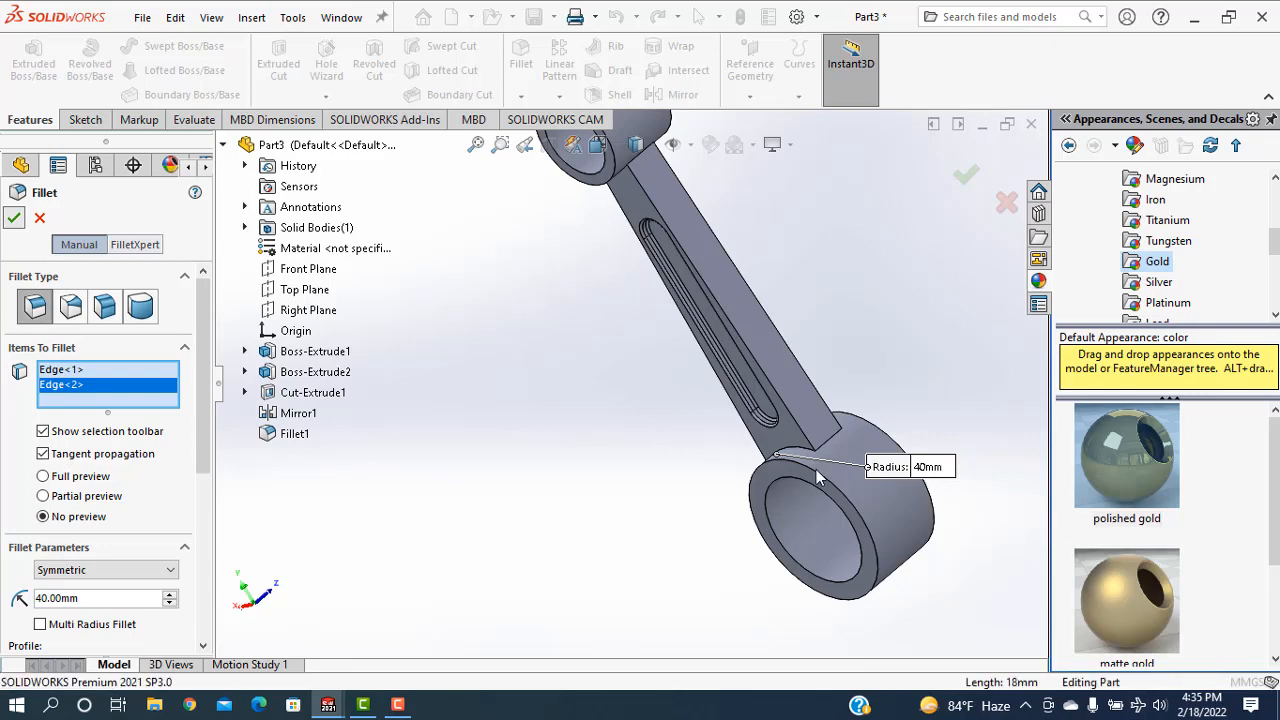
Apply a 22.5 mm fillet to the two edges where the shank's narrow side faces meet the small ring
scroll(592, 403, "up", 3)
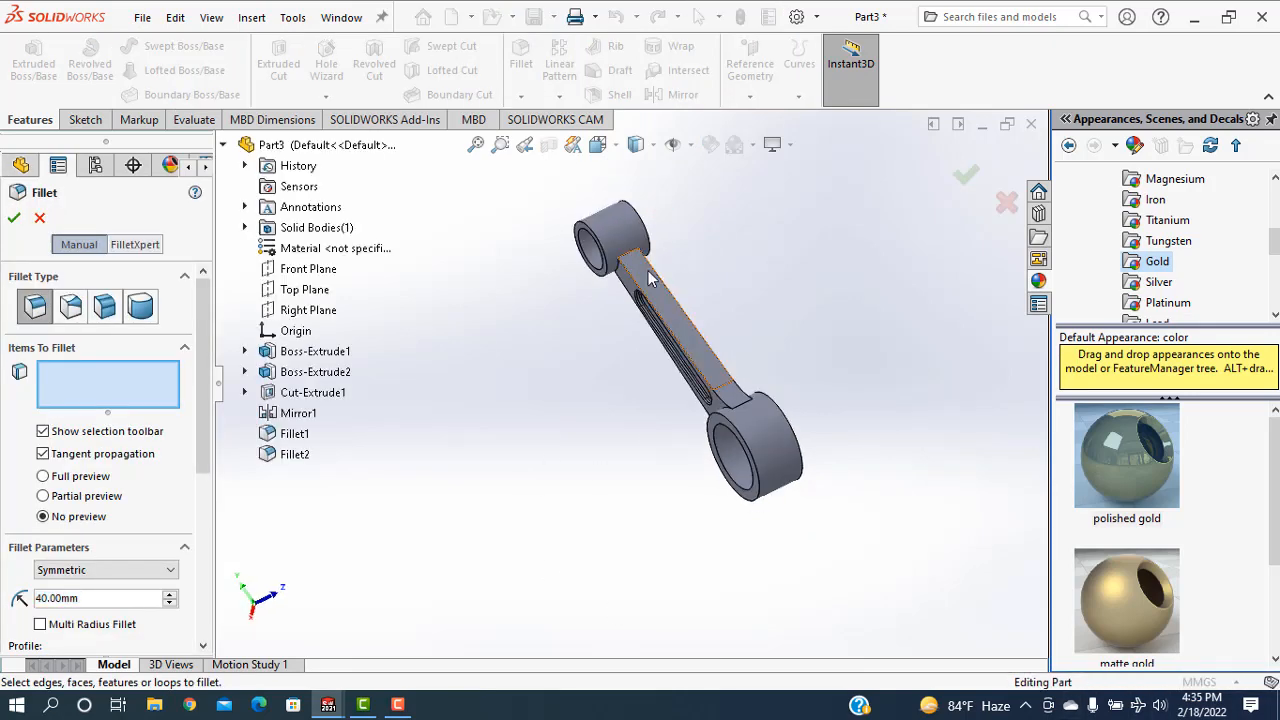
scroll(640, 268, "down", 2)
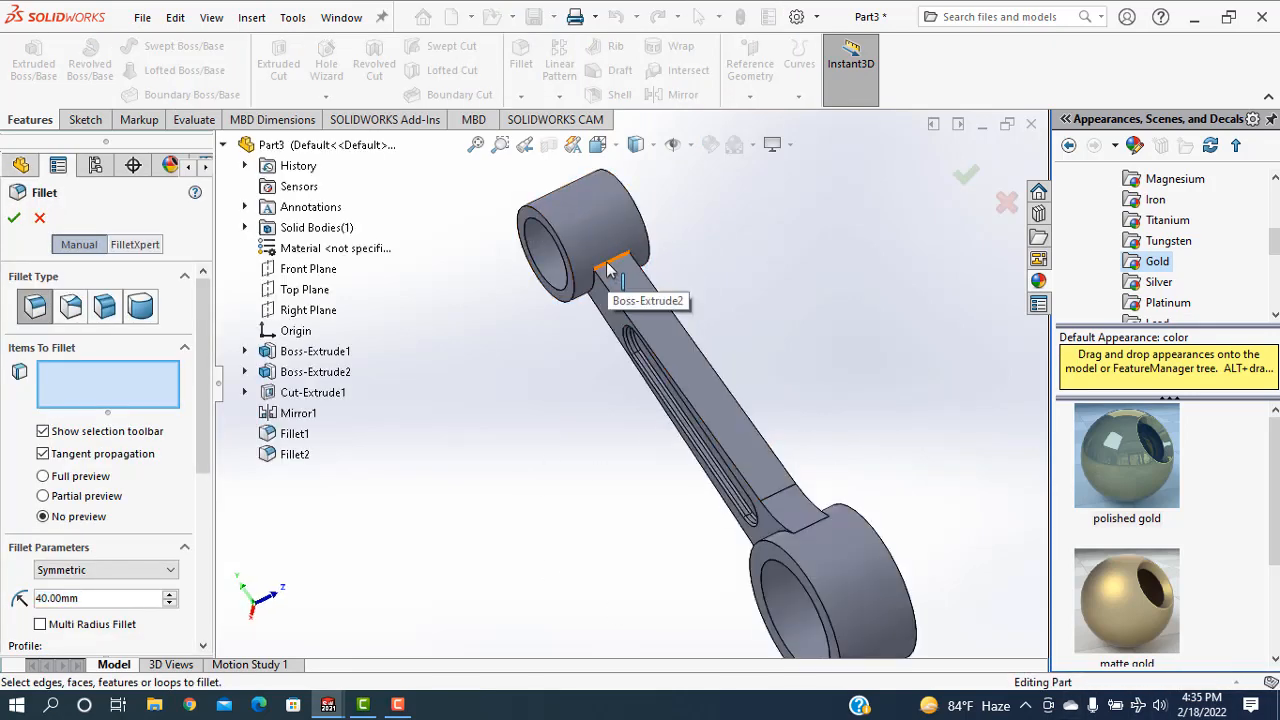
left_click(612, 265)
middle_click_drag(588, 410, 775, 262)
left_click(770, 238)
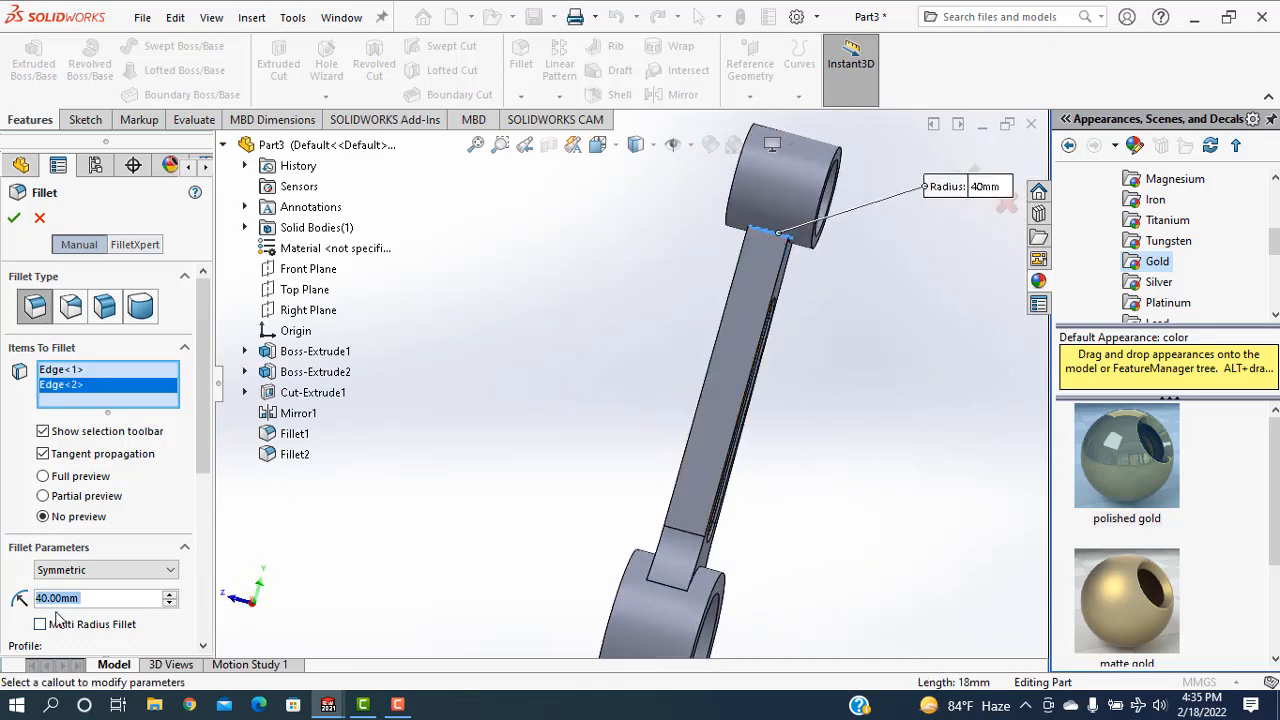
type("22.5")
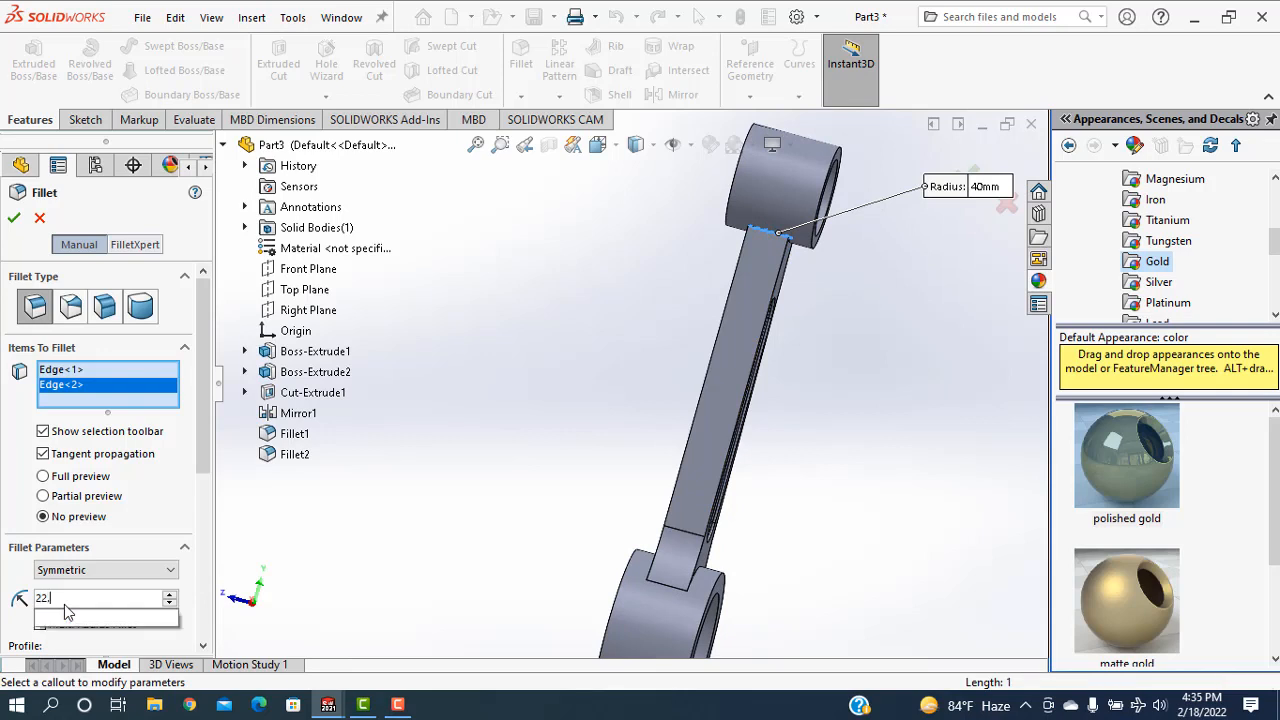
key("Return")
left_click(15, 214)
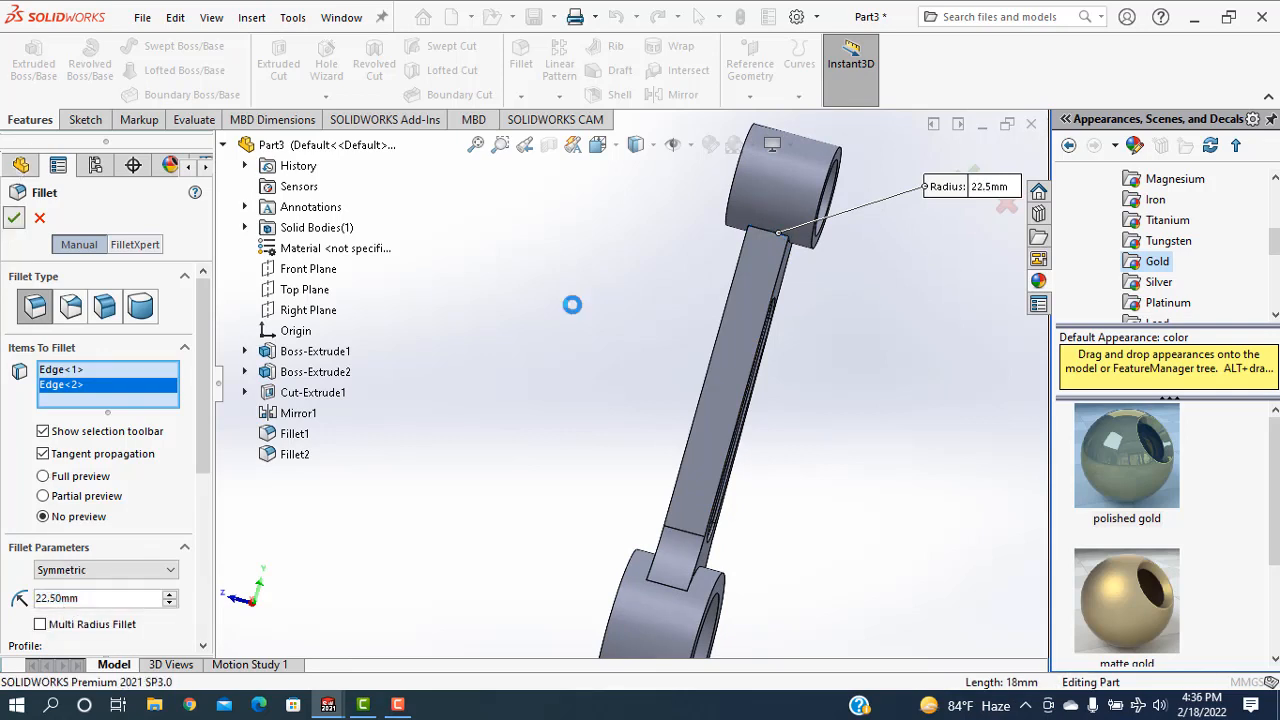
left_click(914, 450)
Edit the sketch of the ring extrusion and draw a horizontal line across the large ring's outer circle through its centre
scroll(914, 440, "up", 4)
middle_click_drag(914, 446, 783, 416)
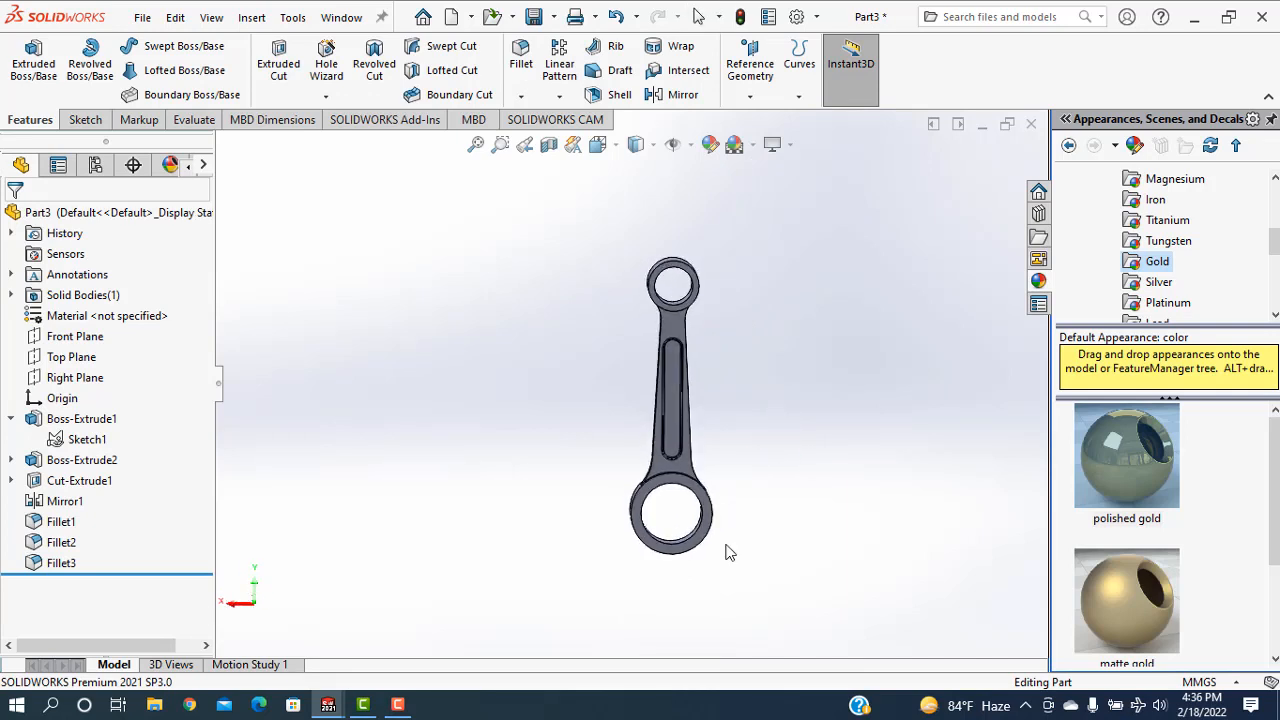
left_click(55, 425)
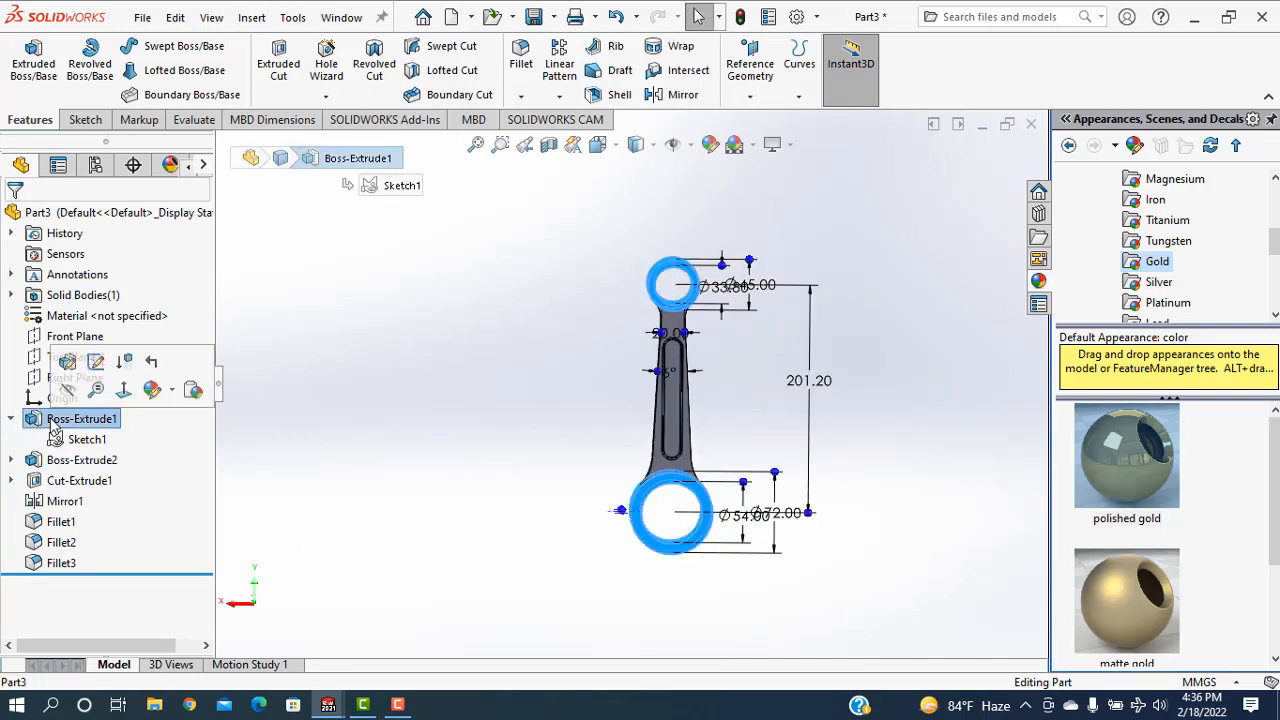
left_click(100, 366)
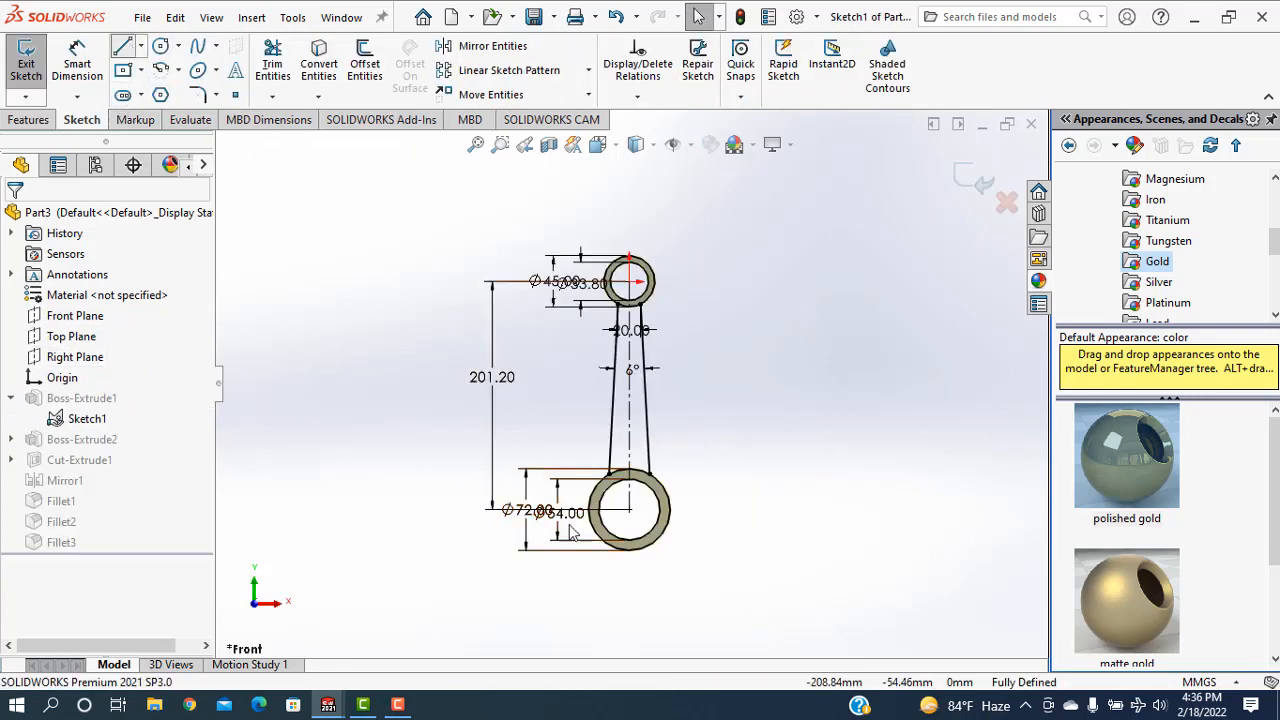
key("l")
left_click(628, 510)
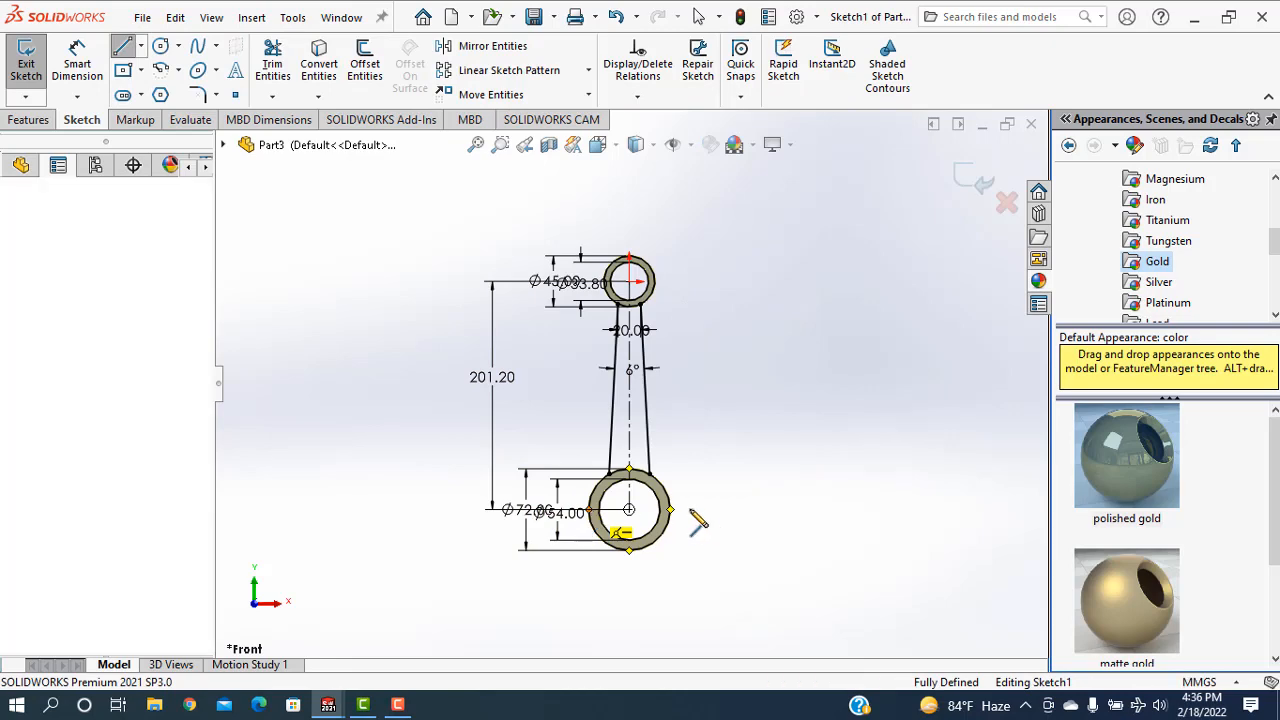
right_click(730, 445)
left_click(752, 458)
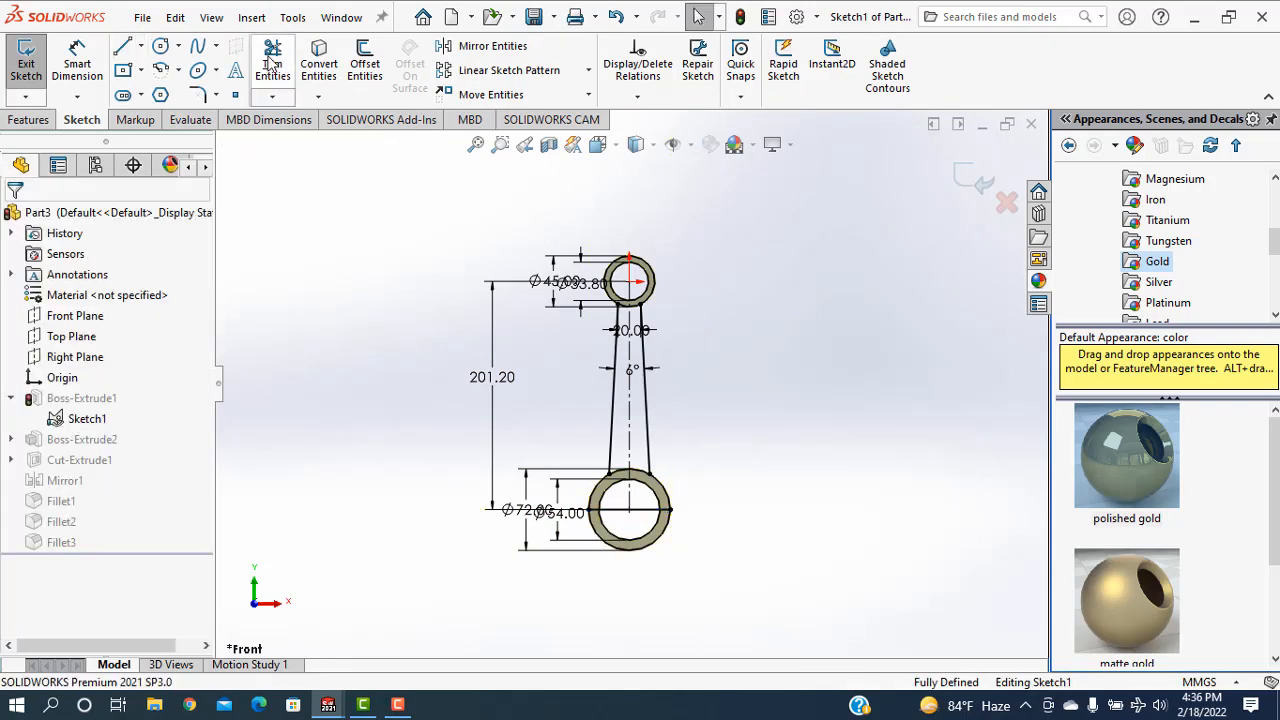
Try to trim the lower halves of the large ring's circles and rebuild the part, ignoring the feature error
left_click(272, 66)
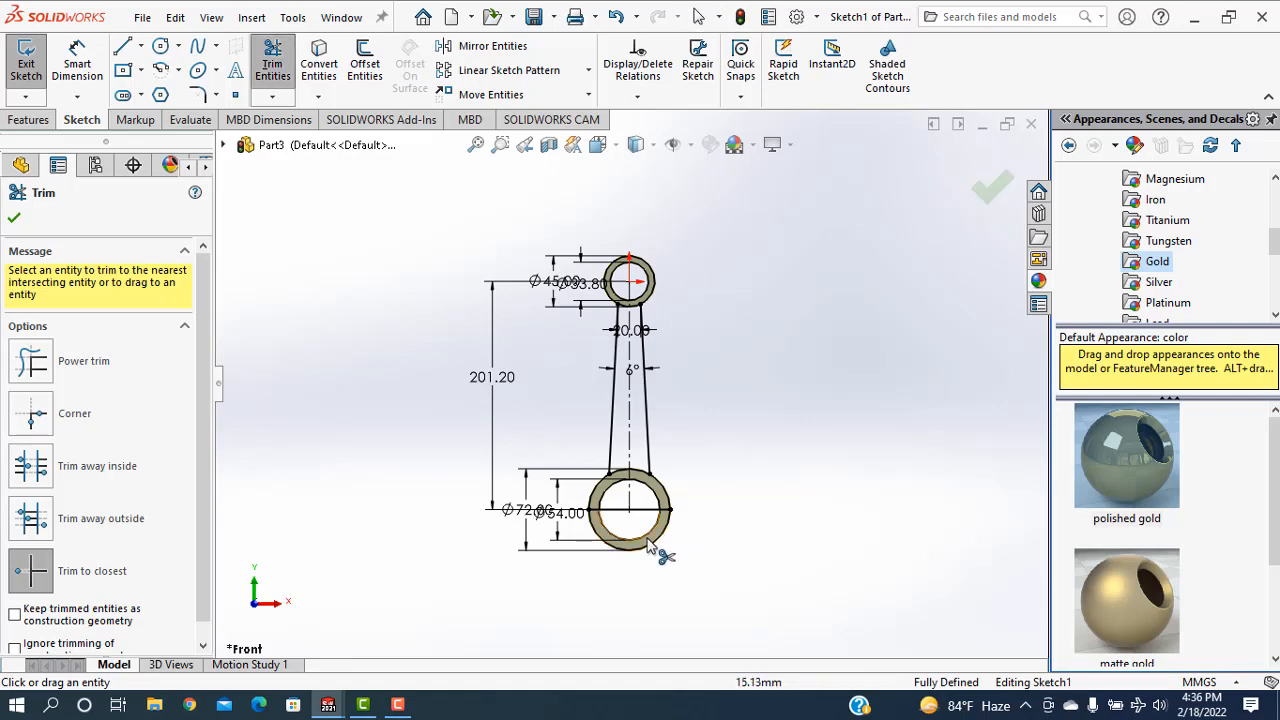
left_click(13, 220)
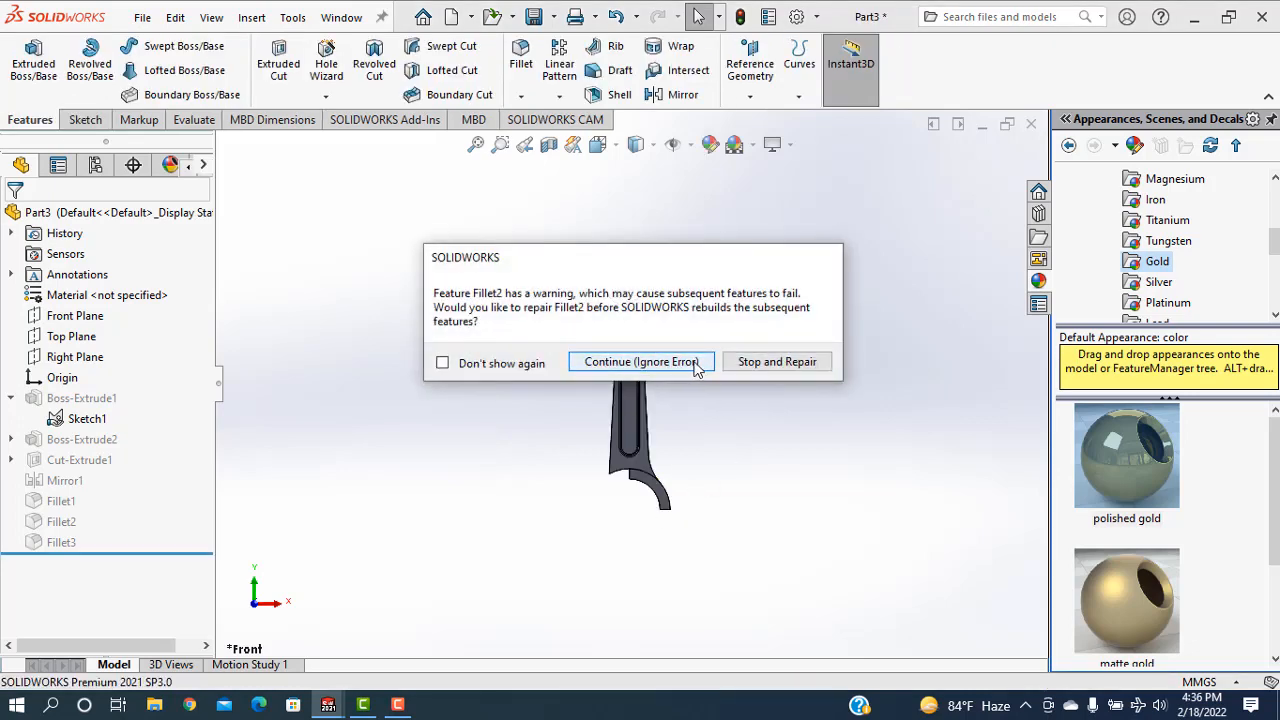
left_click(697, 364)
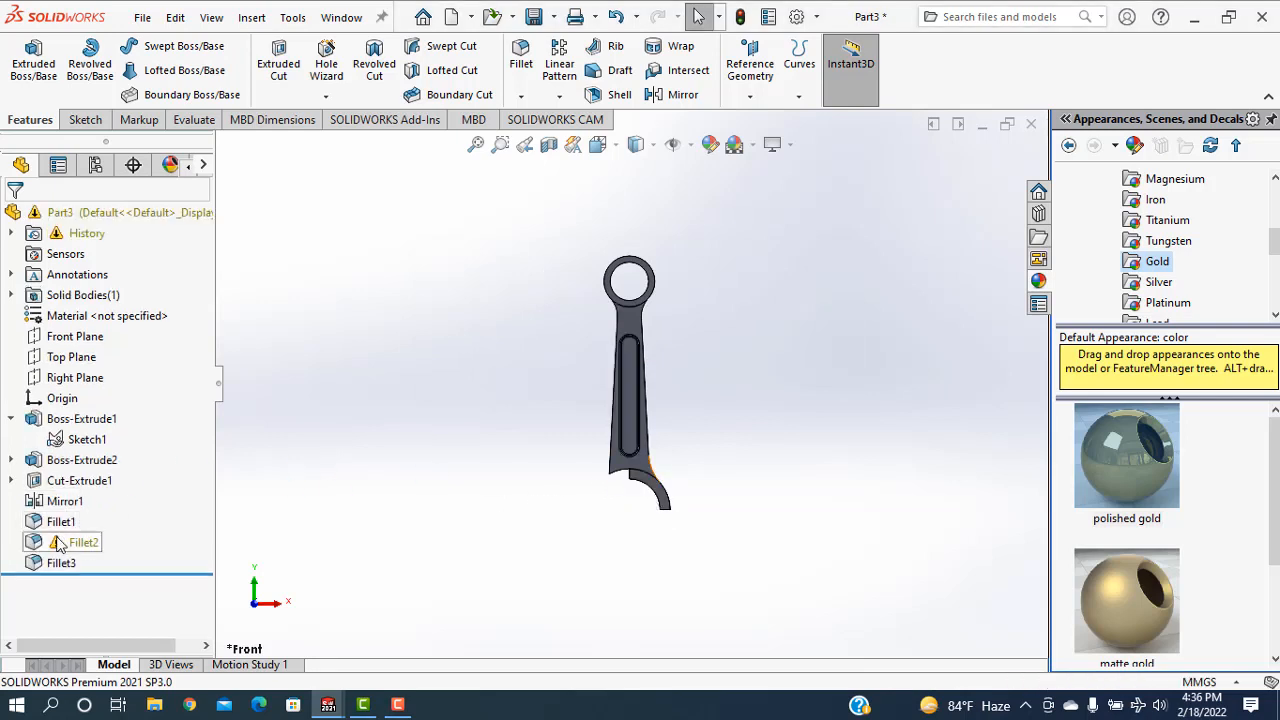
Undo the ring sketch edit and both fillets joining the shank to the rings
mouse_move(66, 546)
key("ctrl+z")
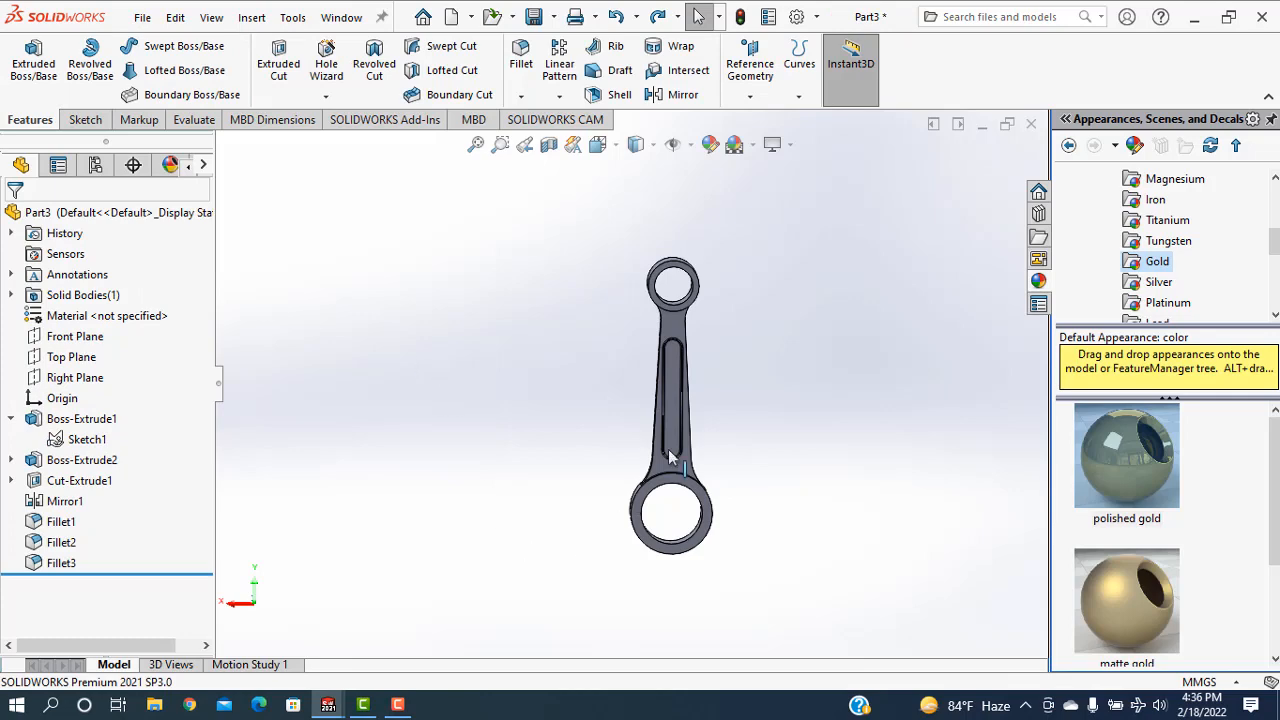
scroll(668, 449, "down", 6)
mouse_move(737, 471)
middle_mouse_down()
mouse_move(632, 468)
mouse_move(722, 474)
middle_mouse_up()
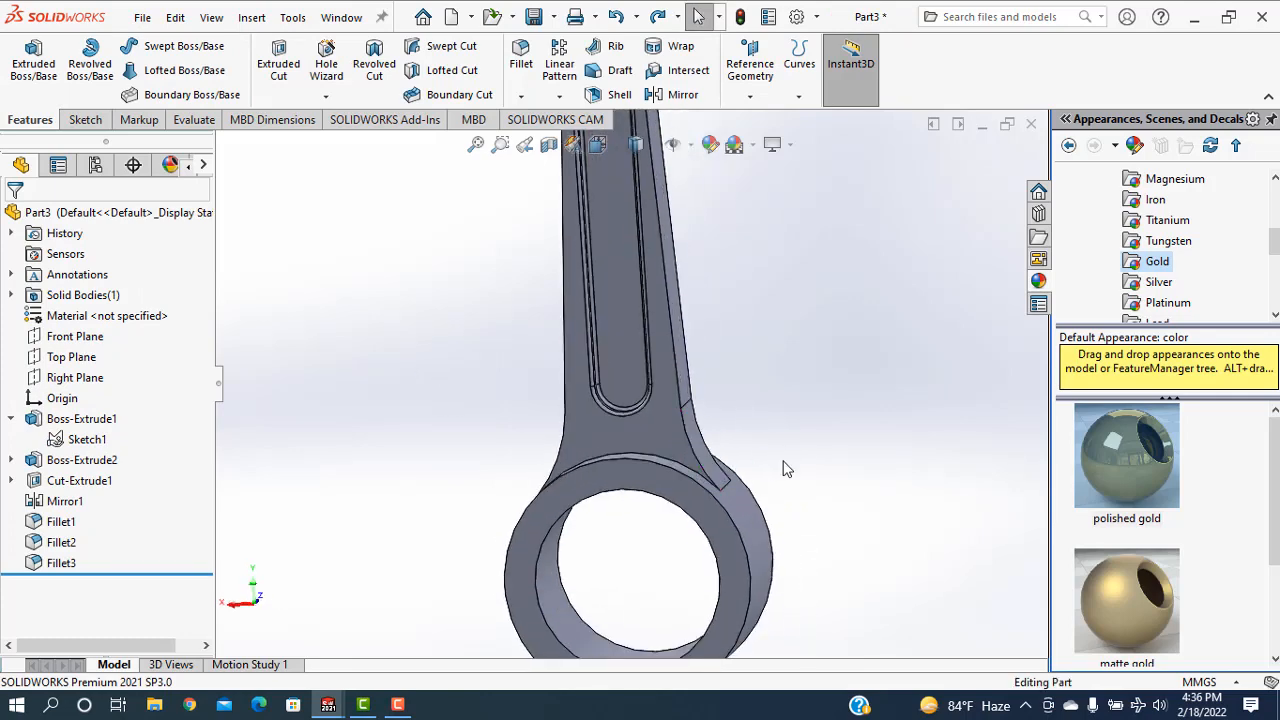
key("ctrl+z")
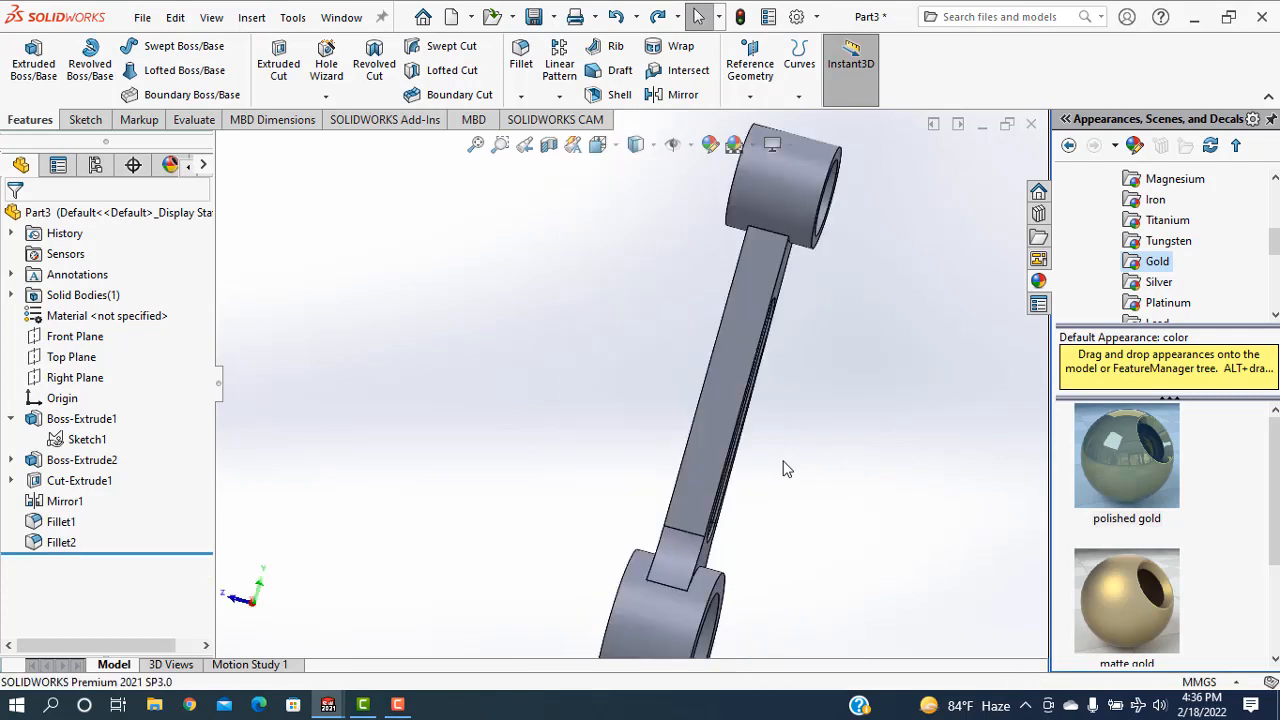
key("ctrl+z")
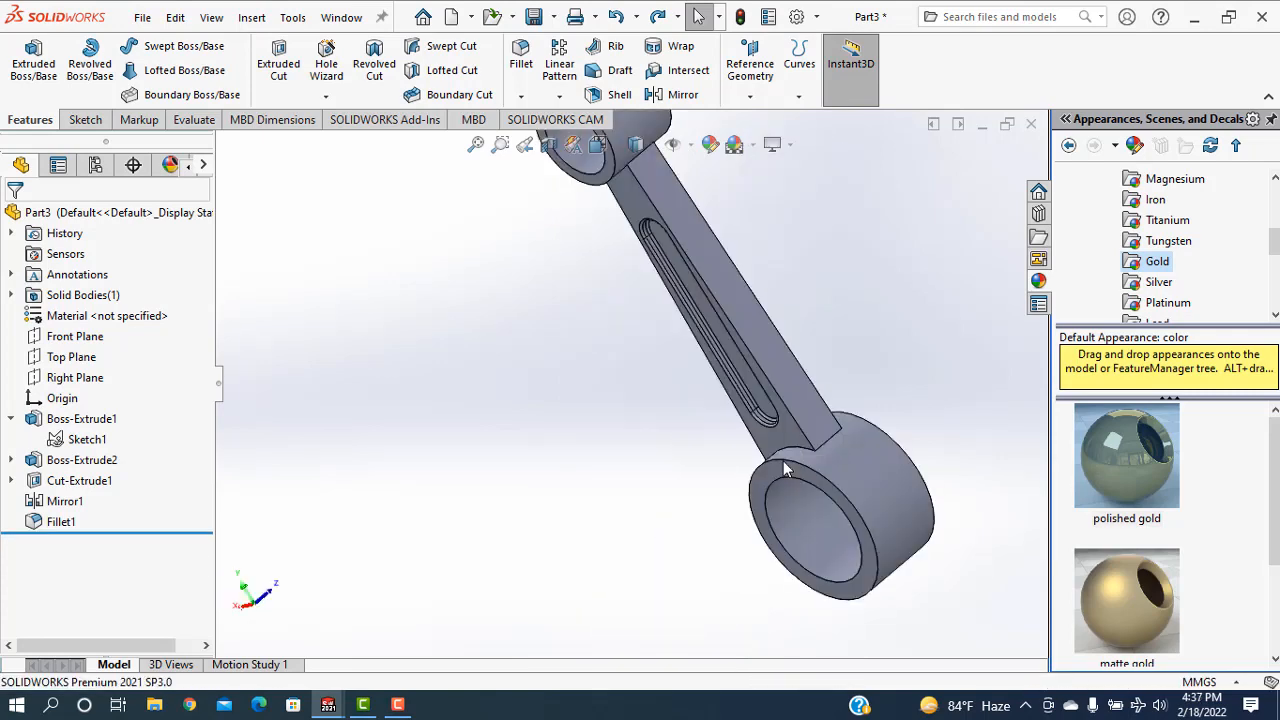
Reopen the ring extrusion's sketch and add a horizontal line through the large ring's centre, spanning its outer diameter
middle_click_drag(701, 565, 776, 506)
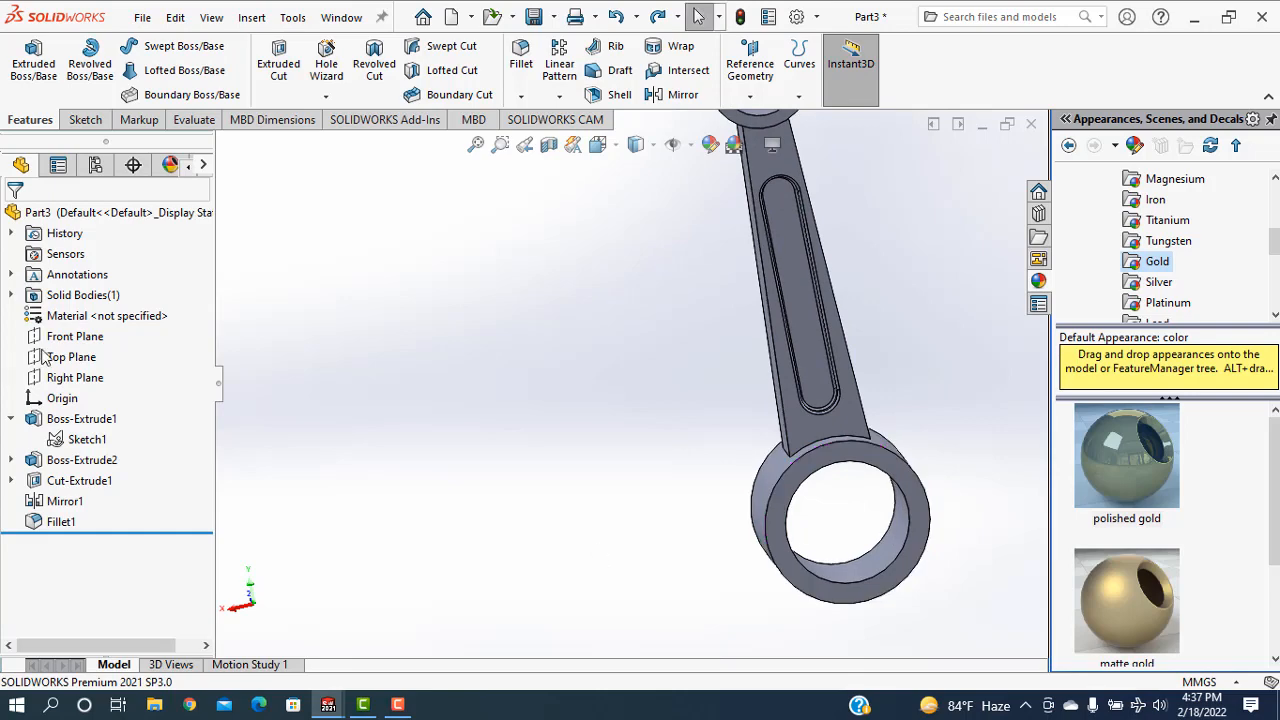
left_click(58, 420)
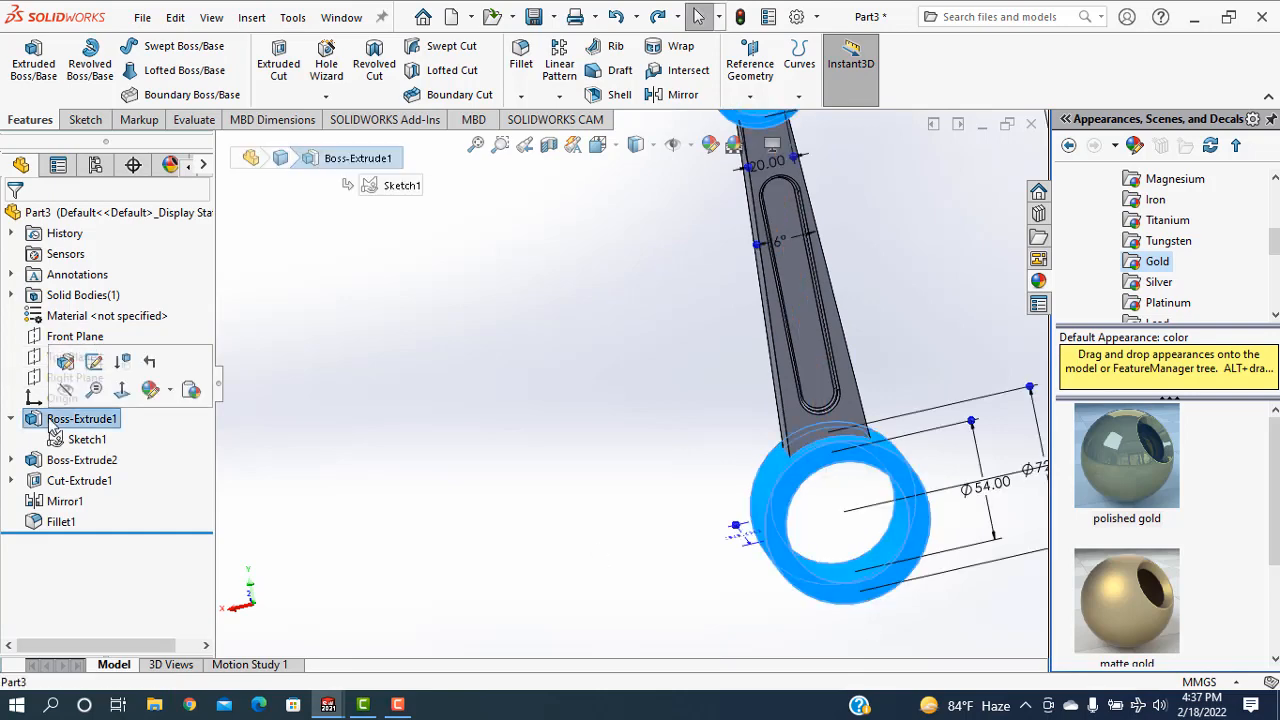
left_click(95, 362)
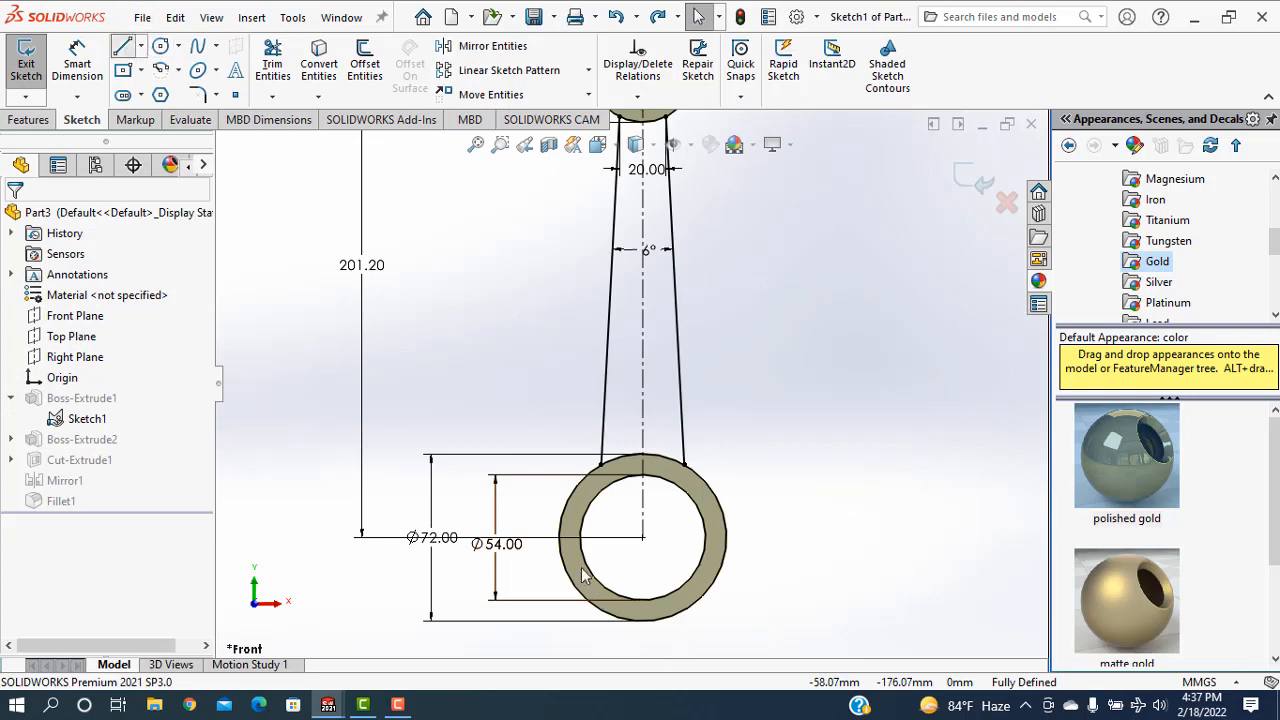
key("l")
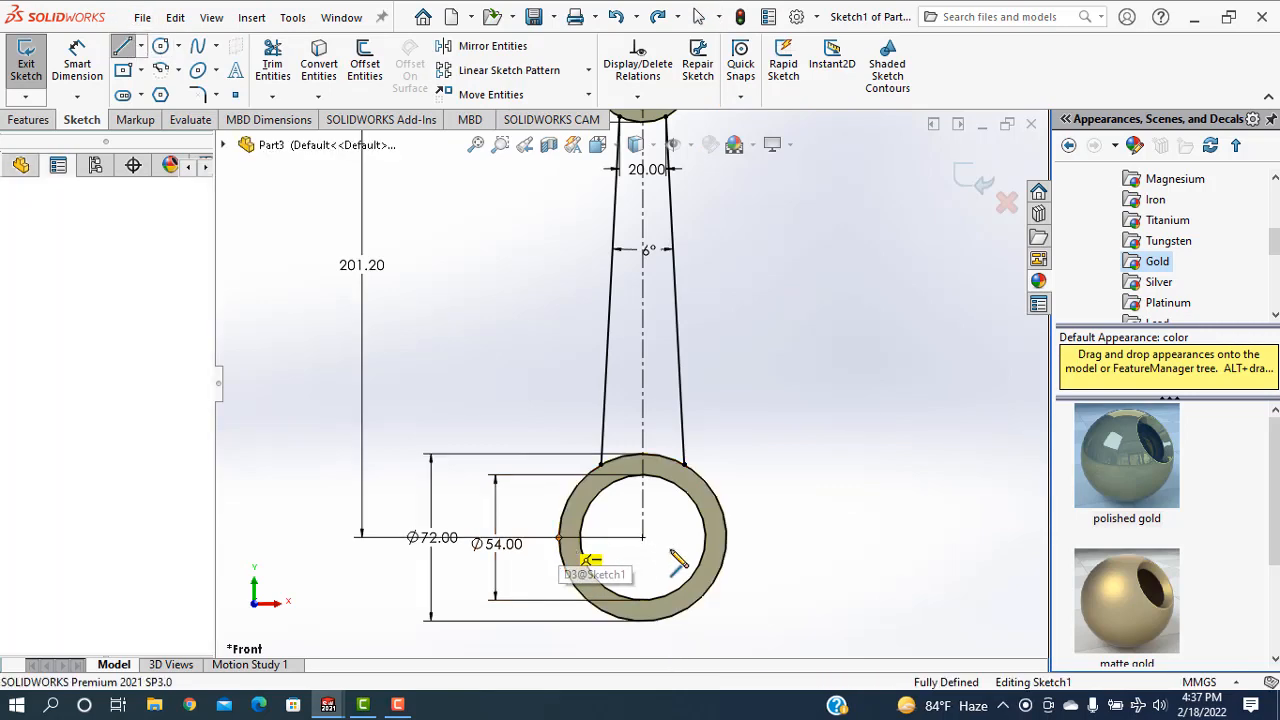
left_click(726, 538)
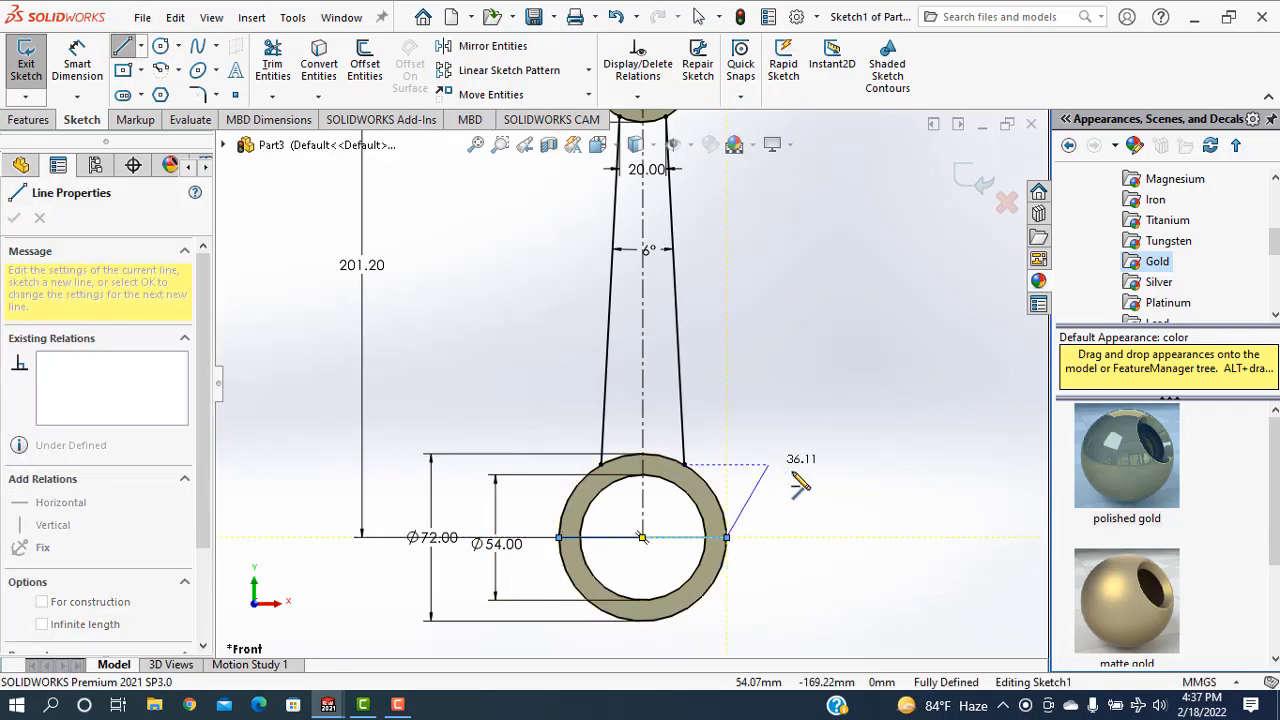
right_click(769, 464)
left_click(805, 478)
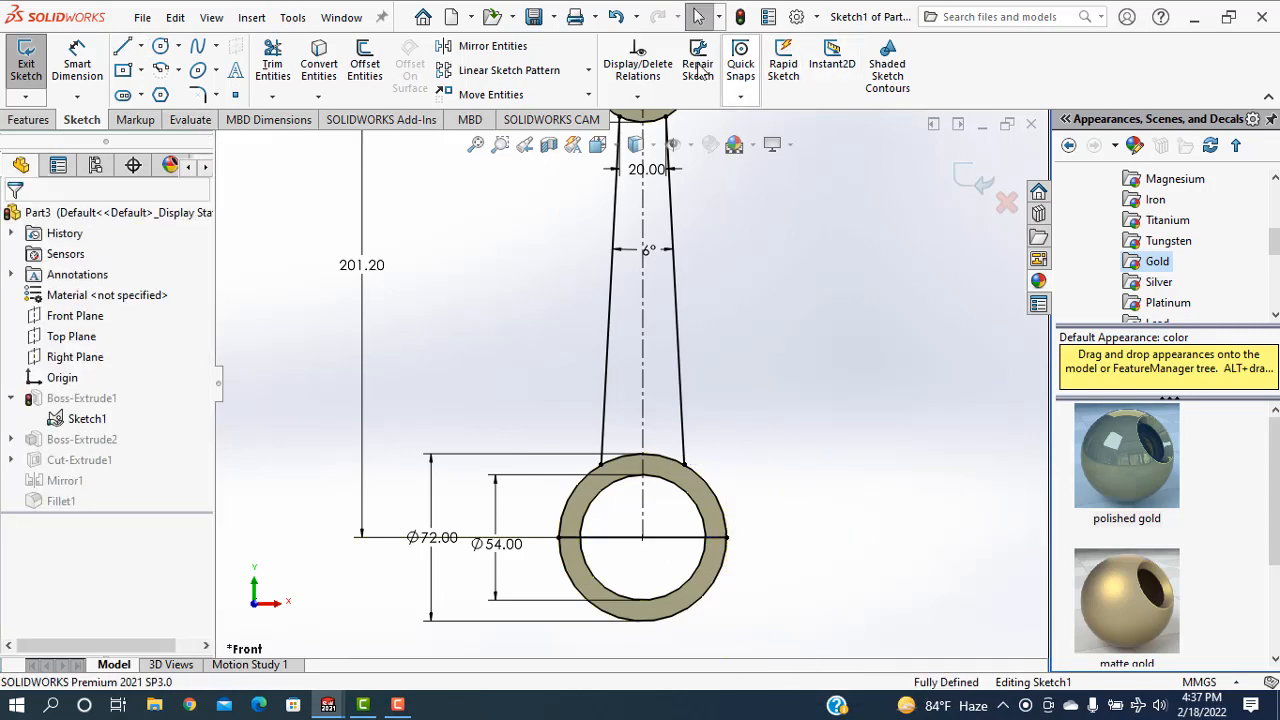
Trim away the lower halves of the large ring's outer and inner circles, and exit the sketch to rebuild the part
left_click(268, 62)
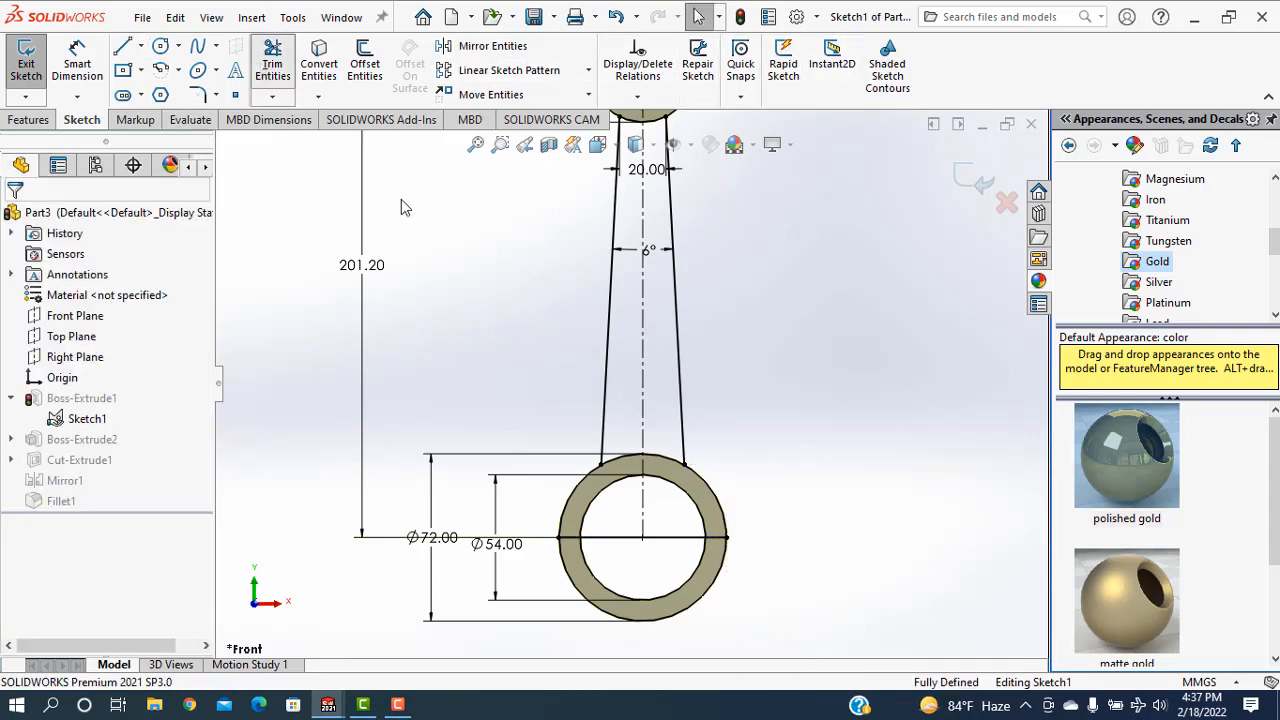
left_click(594, 577)
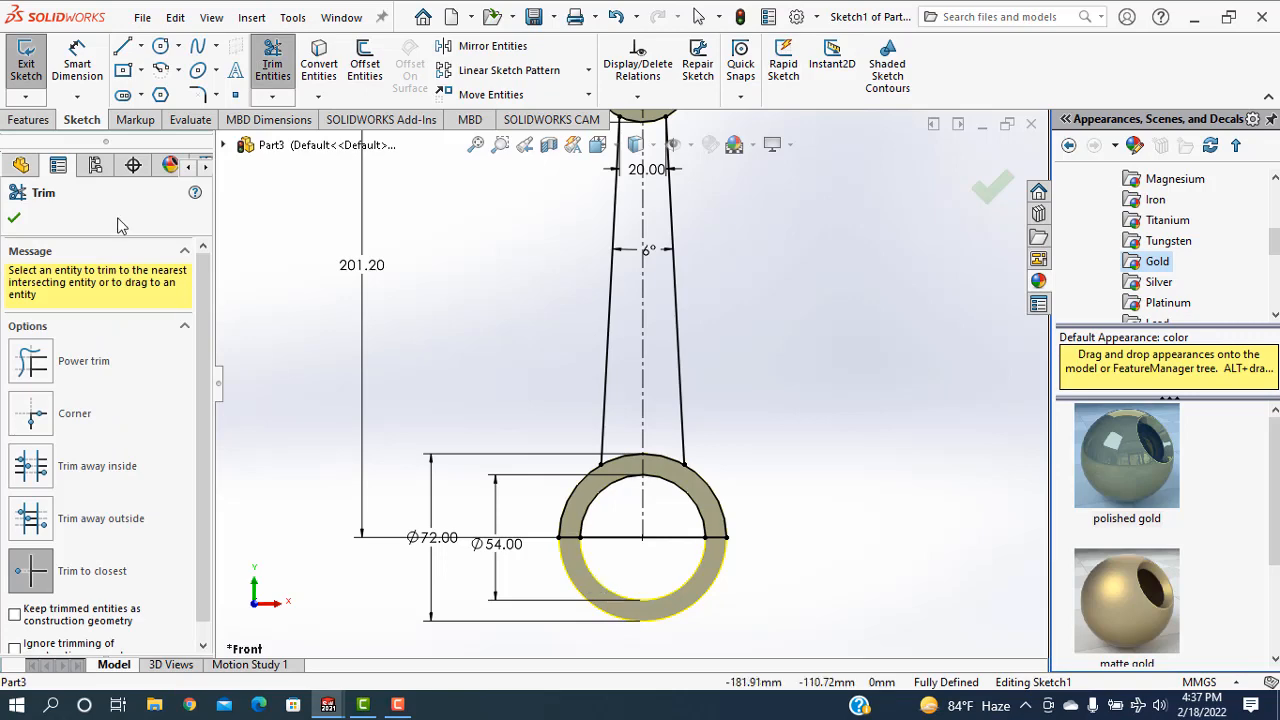
left_click(15, 220)
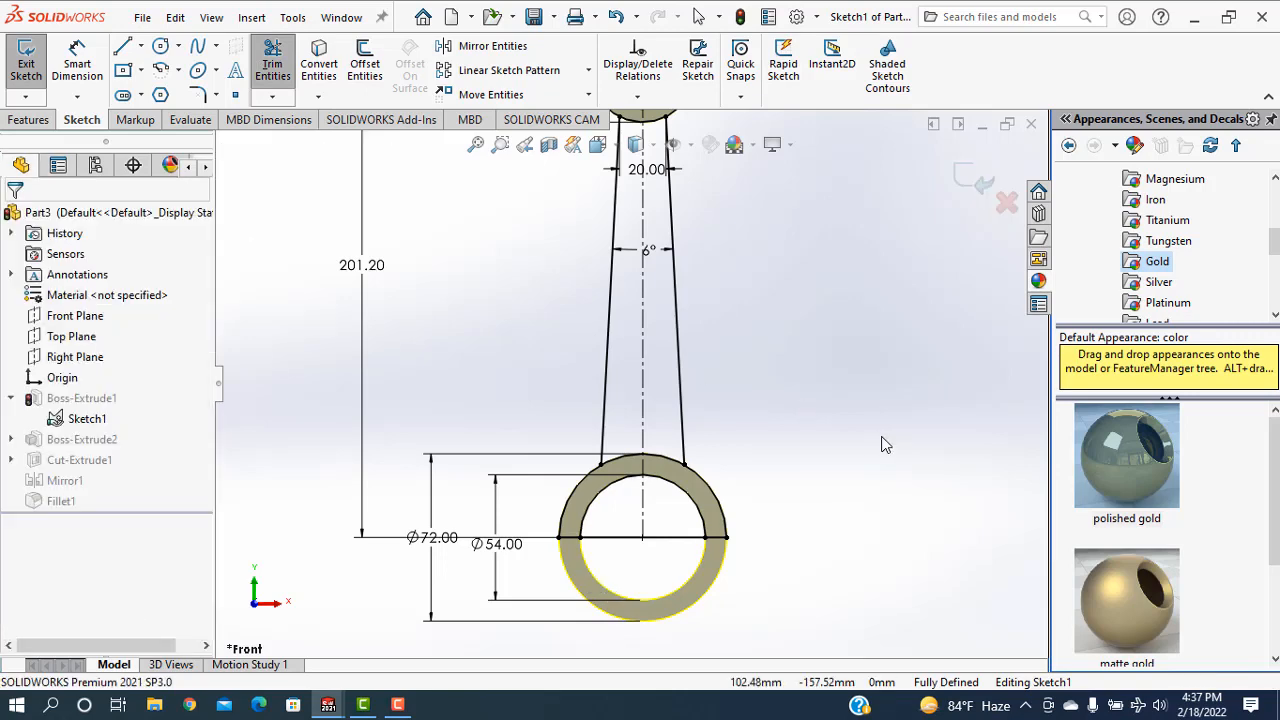
left_click(975, 178)
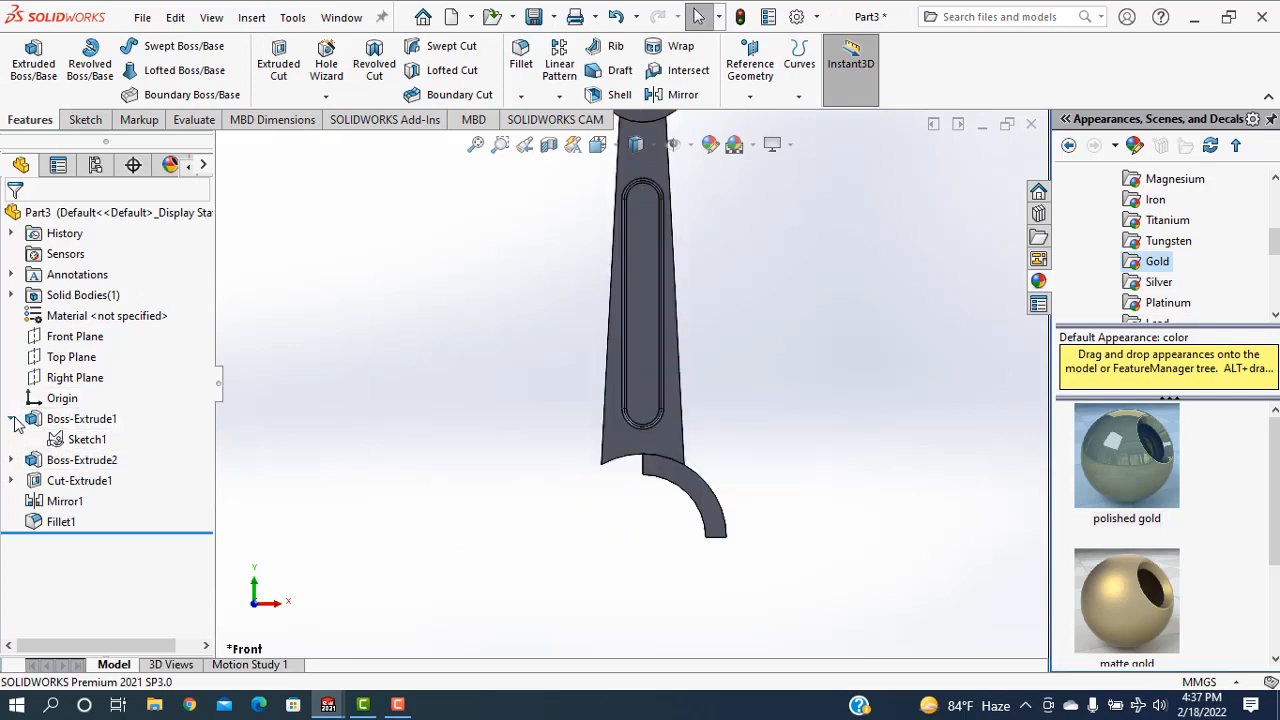
left_click(10, 419)
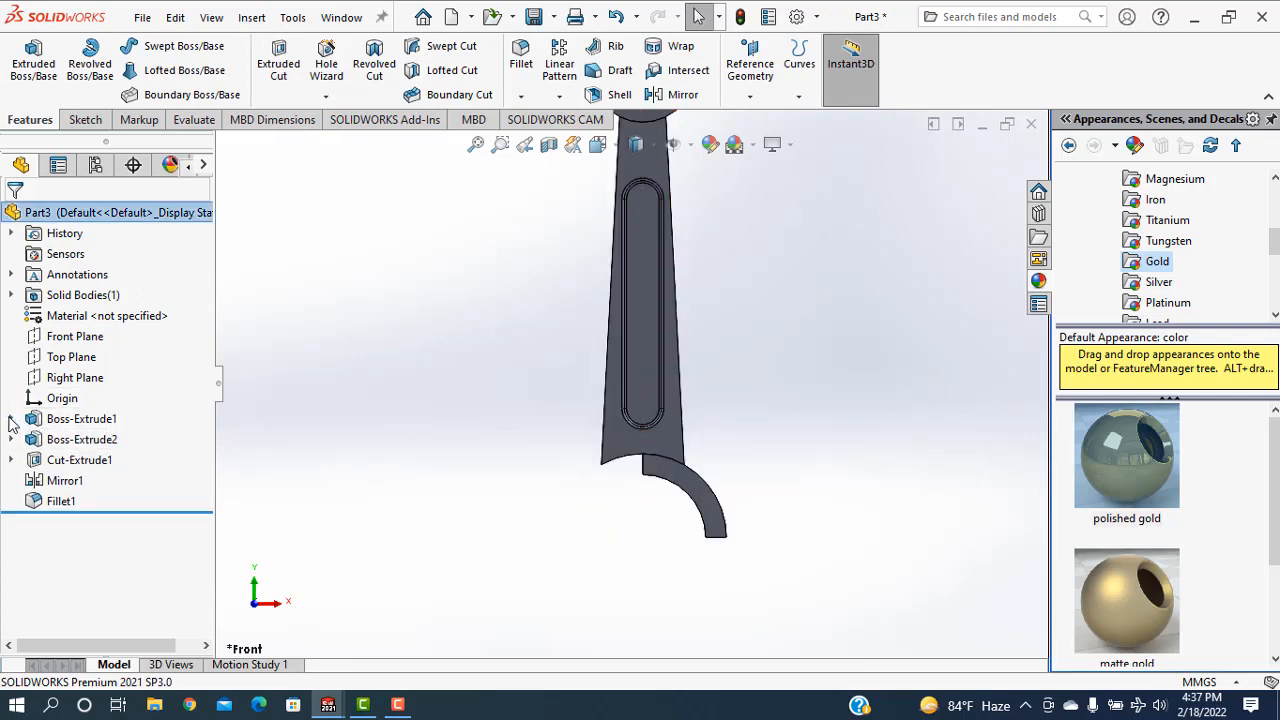
Edit the ring extrusion to add the missing half of the large ring's upper arc to its selected contours
left_click(10, 419)
left_click(53, 425)
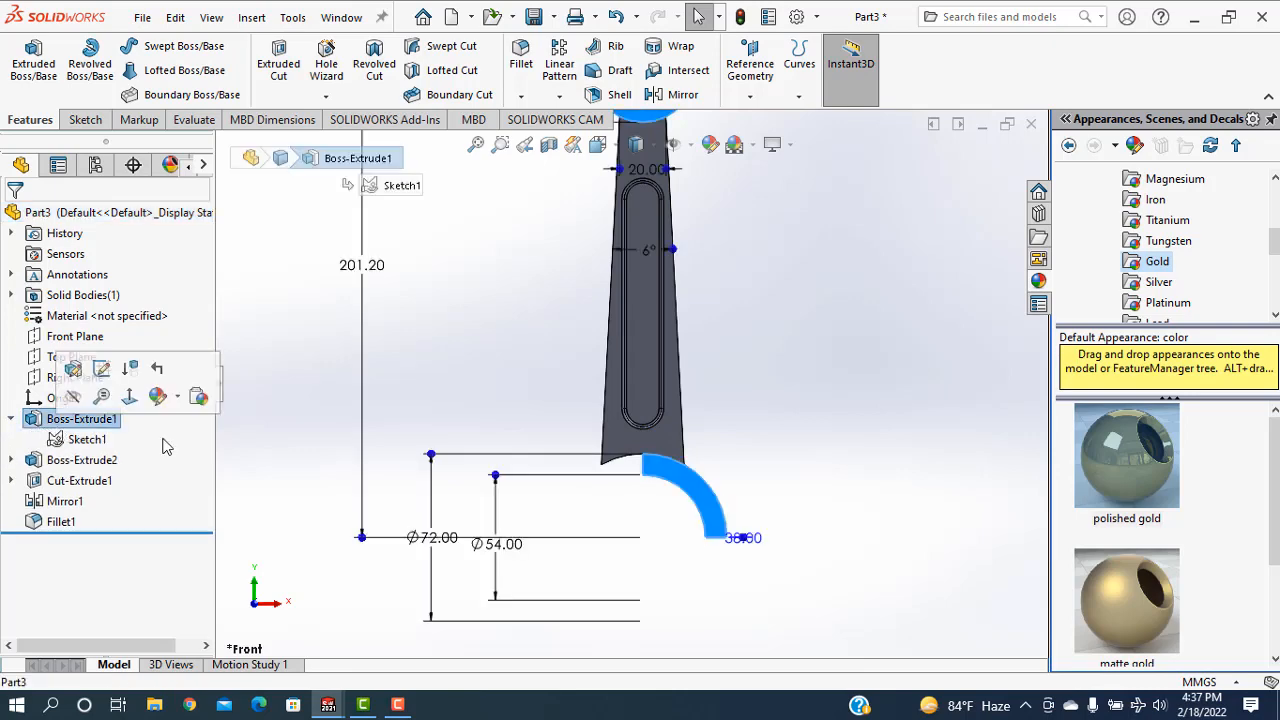
middle_click_drag(797, 420, 760, 490)
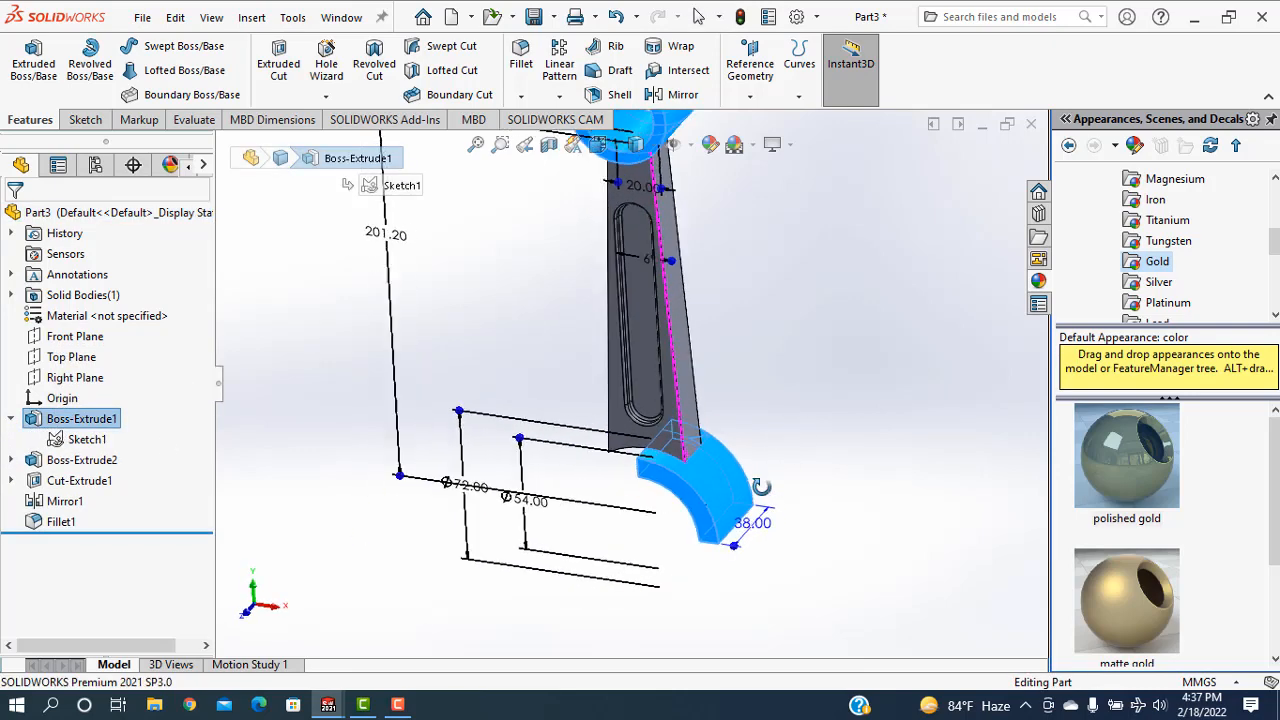
right_click(54, 426)
left_click(104, 270)
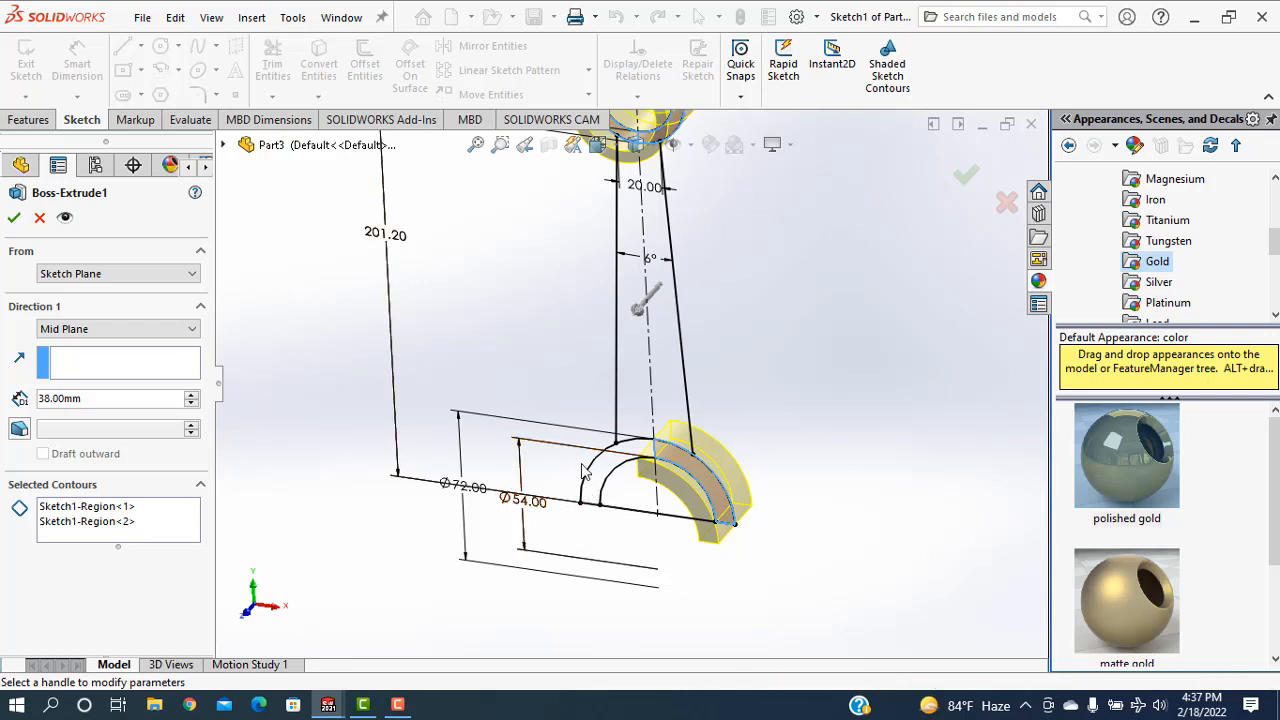
left_click(91, 523)
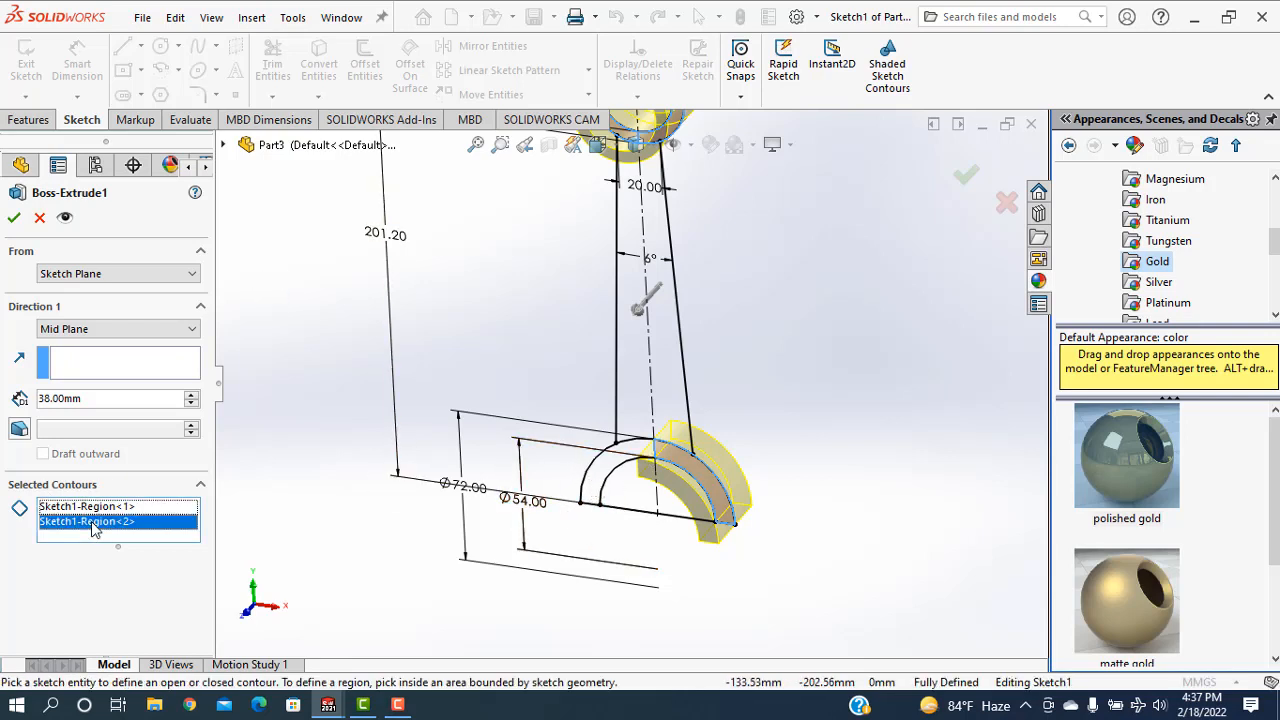
left_click(618, 468)
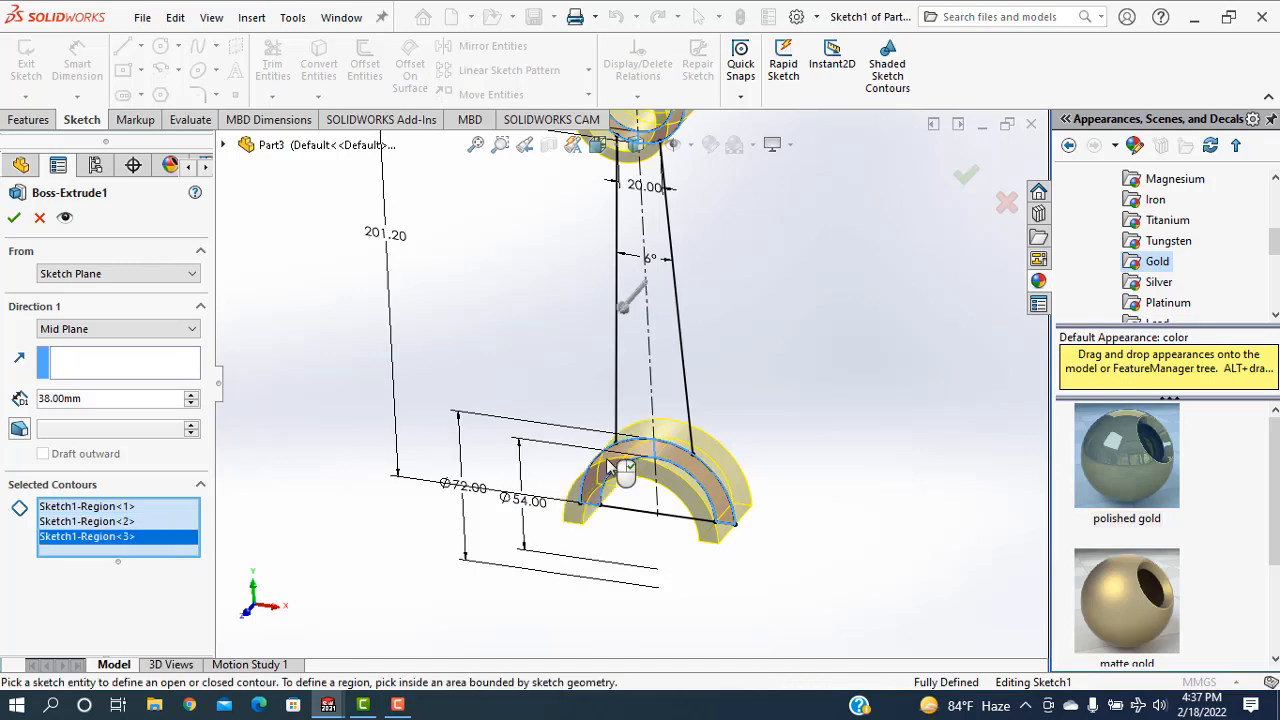
left_click(14, 219)
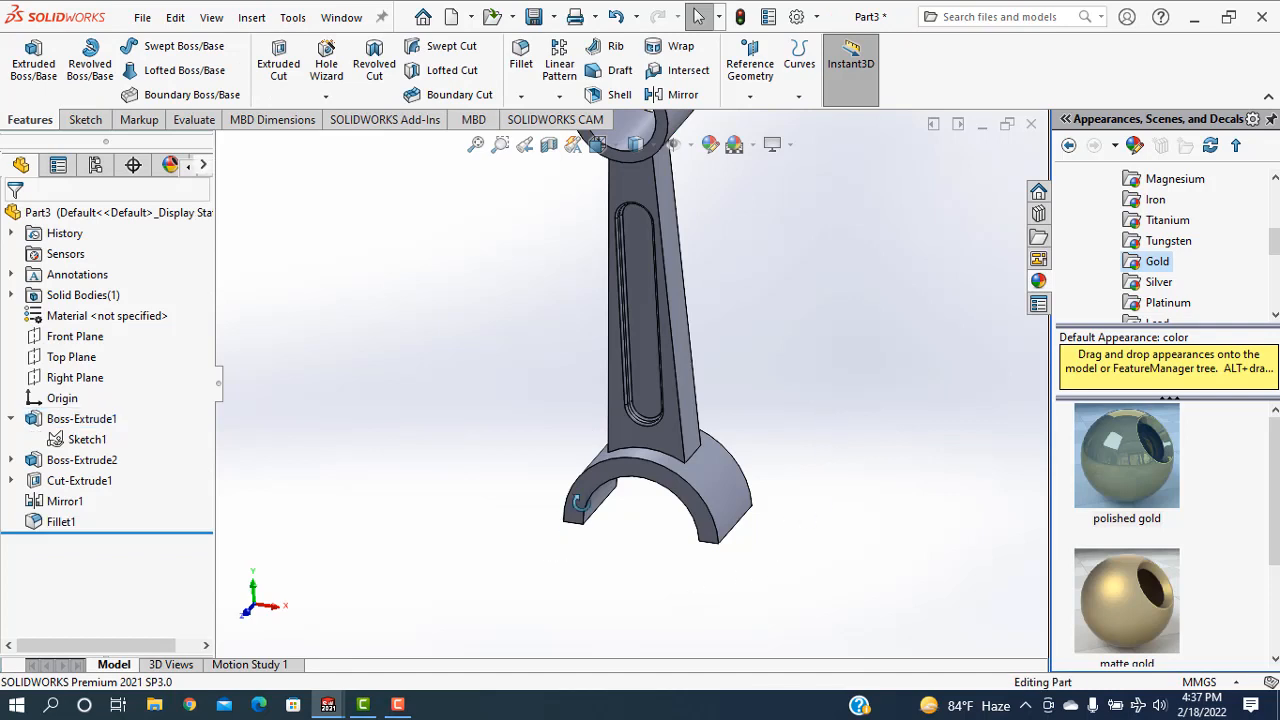
Create a reference plane offset 30 mm from the half ring's flat end face, with the offset flipped towards the shank
middle_click_drag(580, 503, 614, 514)
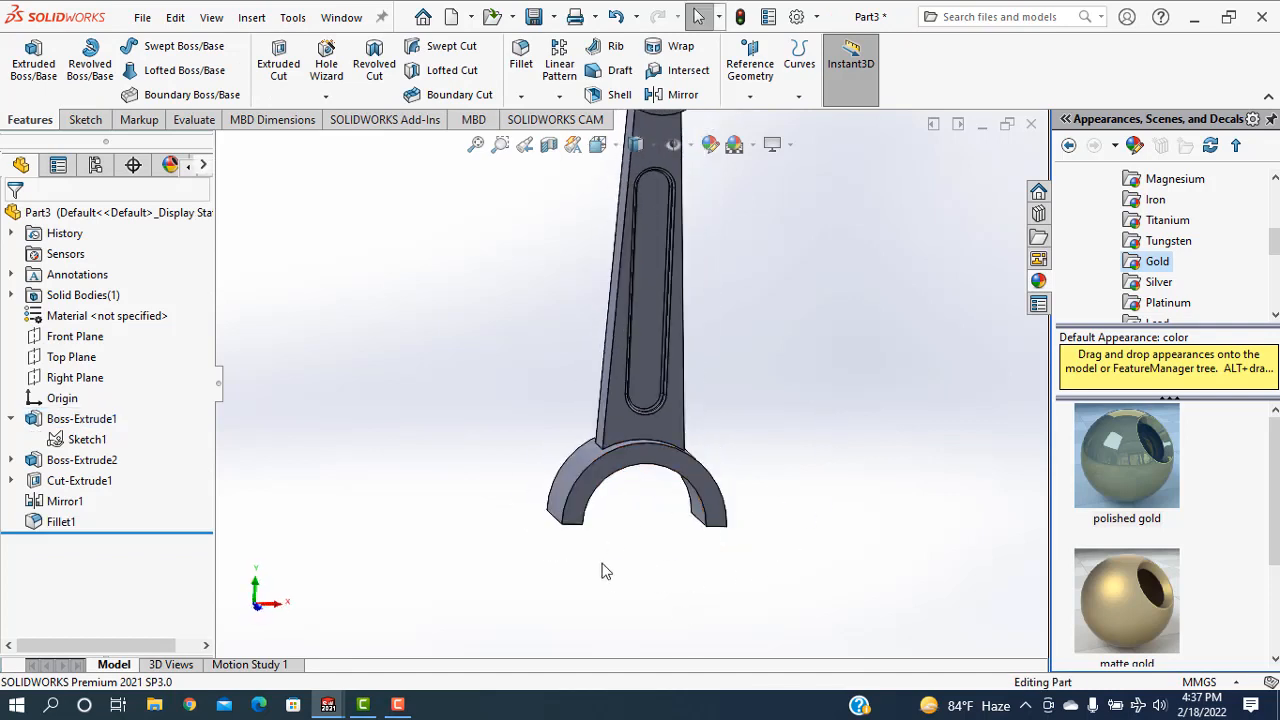
left_click(748, 98)
left_click(764, 120)
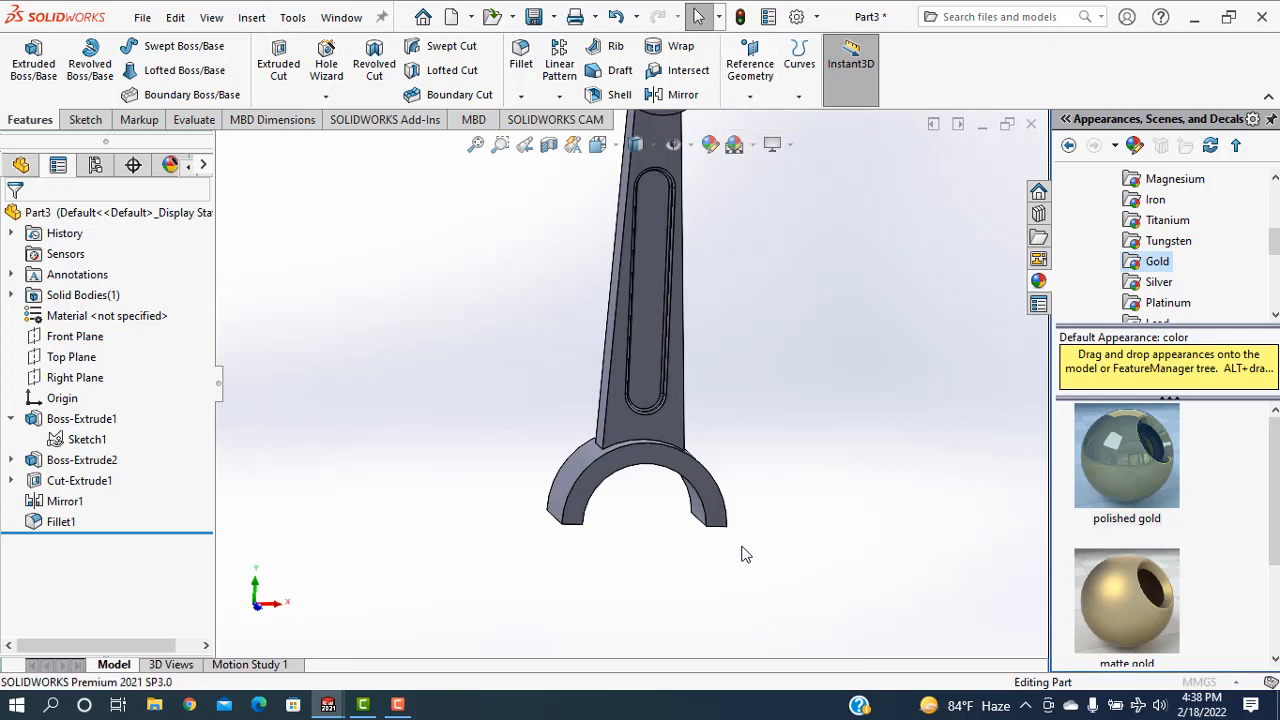
middle_click_drag(763, 574, 712, 553)
left_click(712, 553)
middle_click_drag(769, 454, 716, 532)
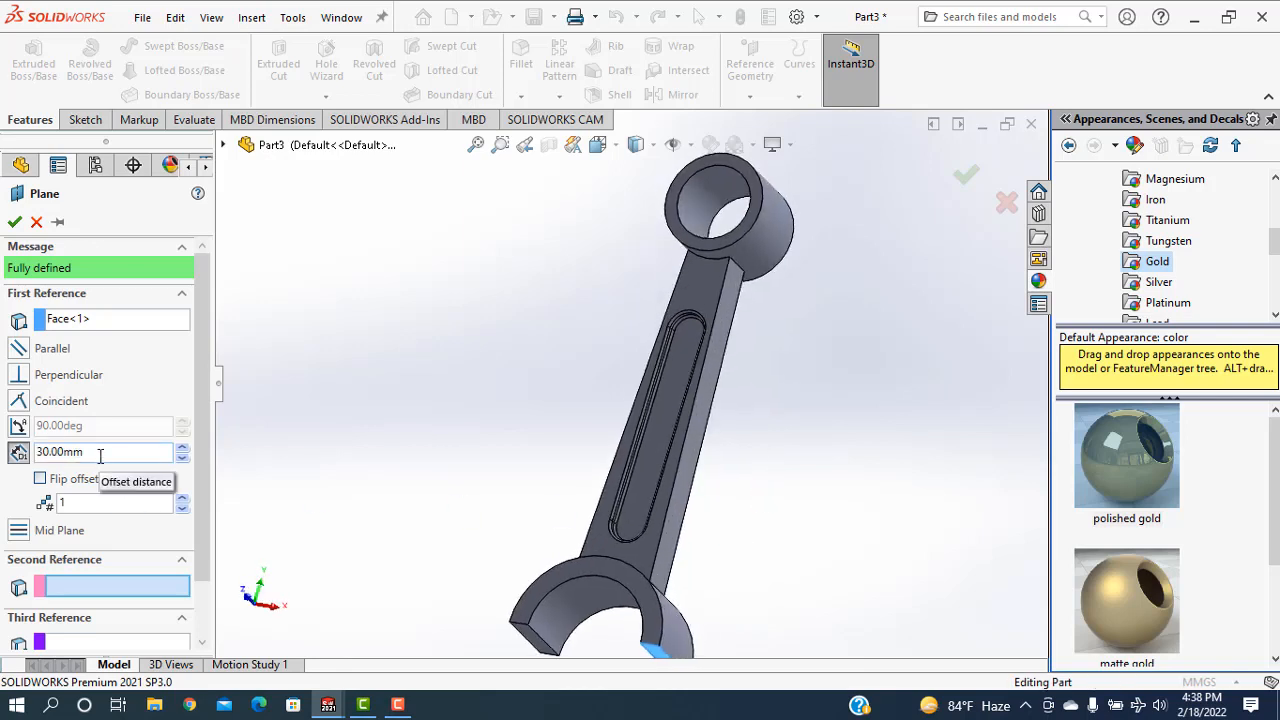
left_click(40, 479)
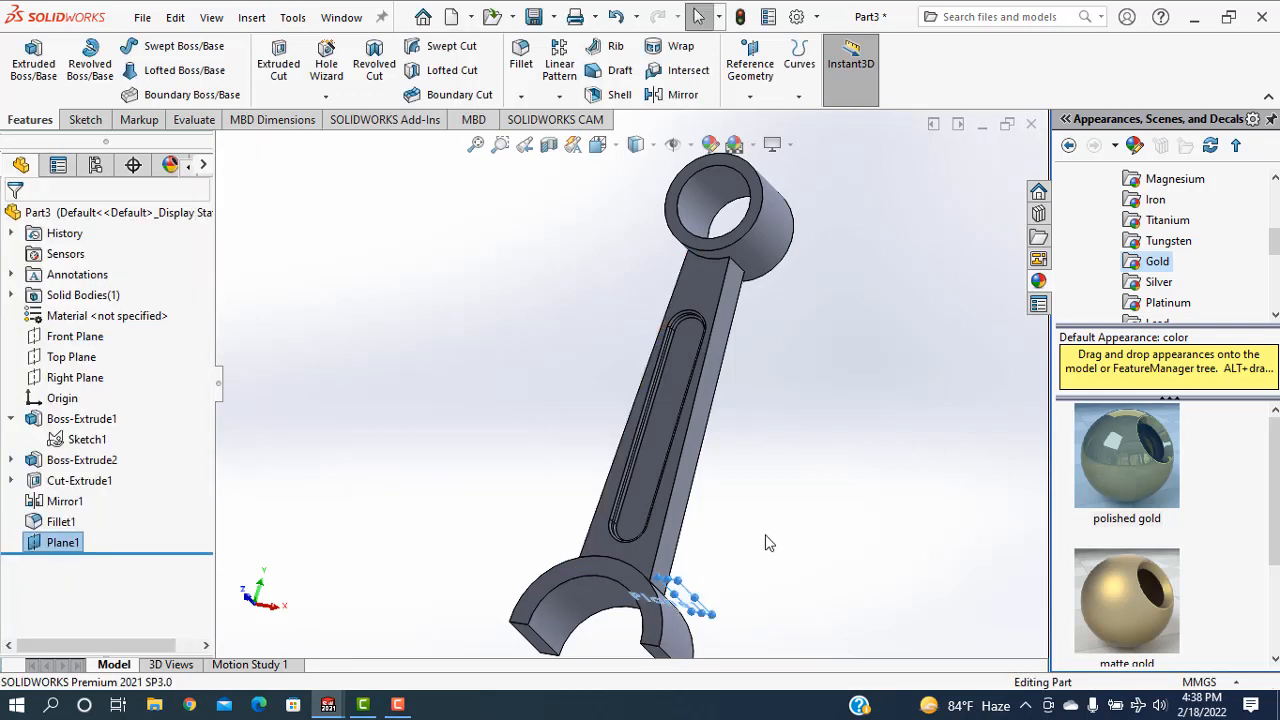
Sketch a horizontal centerpoint straight slot on the new plane, centred on the origin, about 47.5 mm between arc centres with about 5.8 mm end radii
middle_click_drag(765, 542, 700, 625)
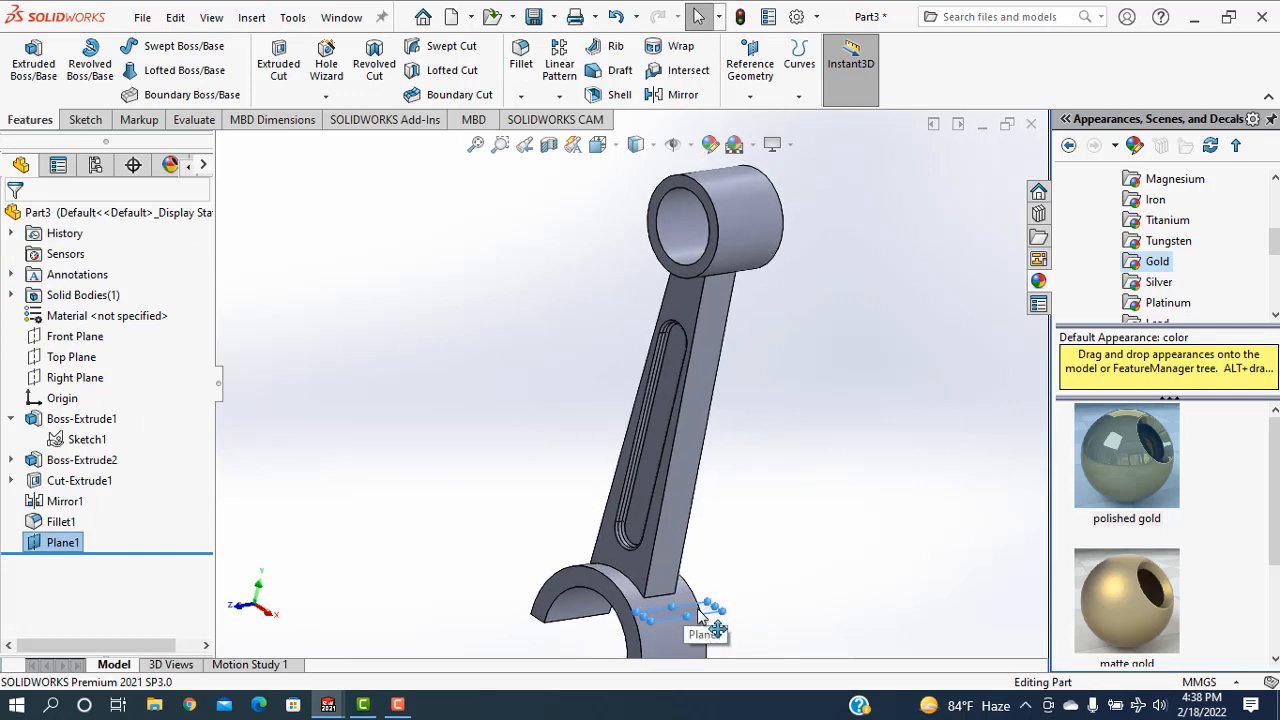
right_click(700, 618)
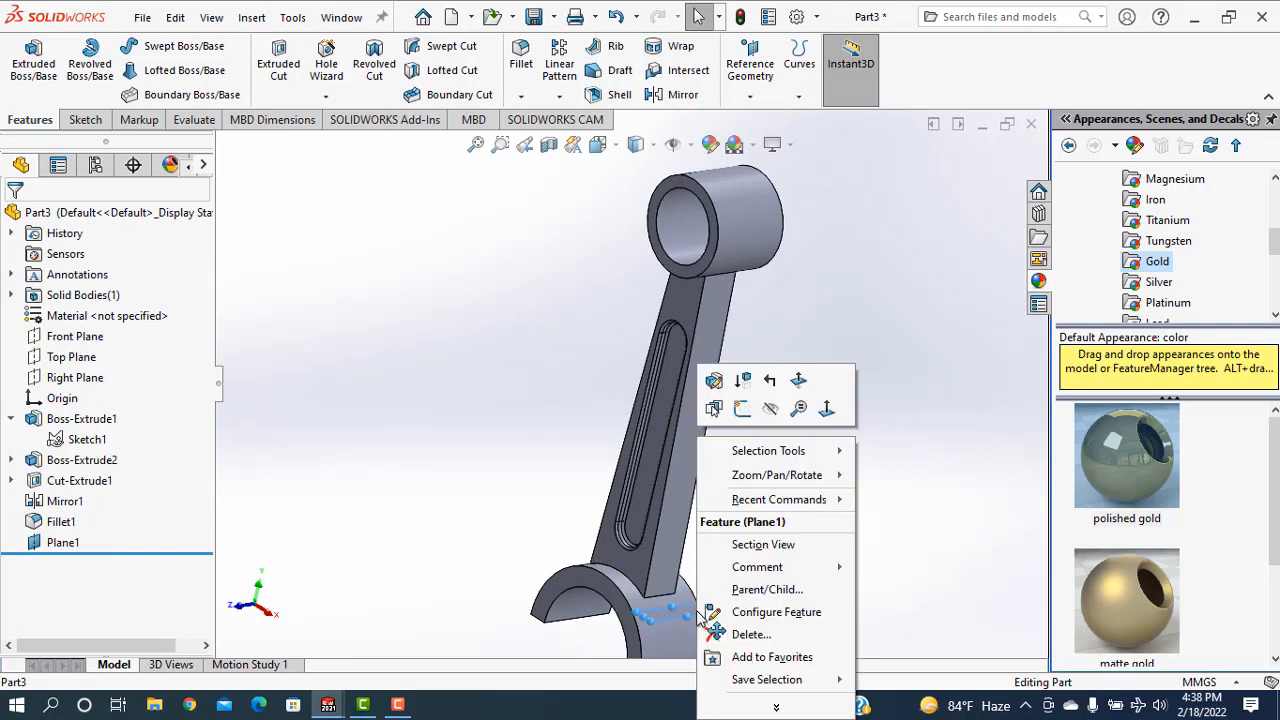
left_click(830, 418)
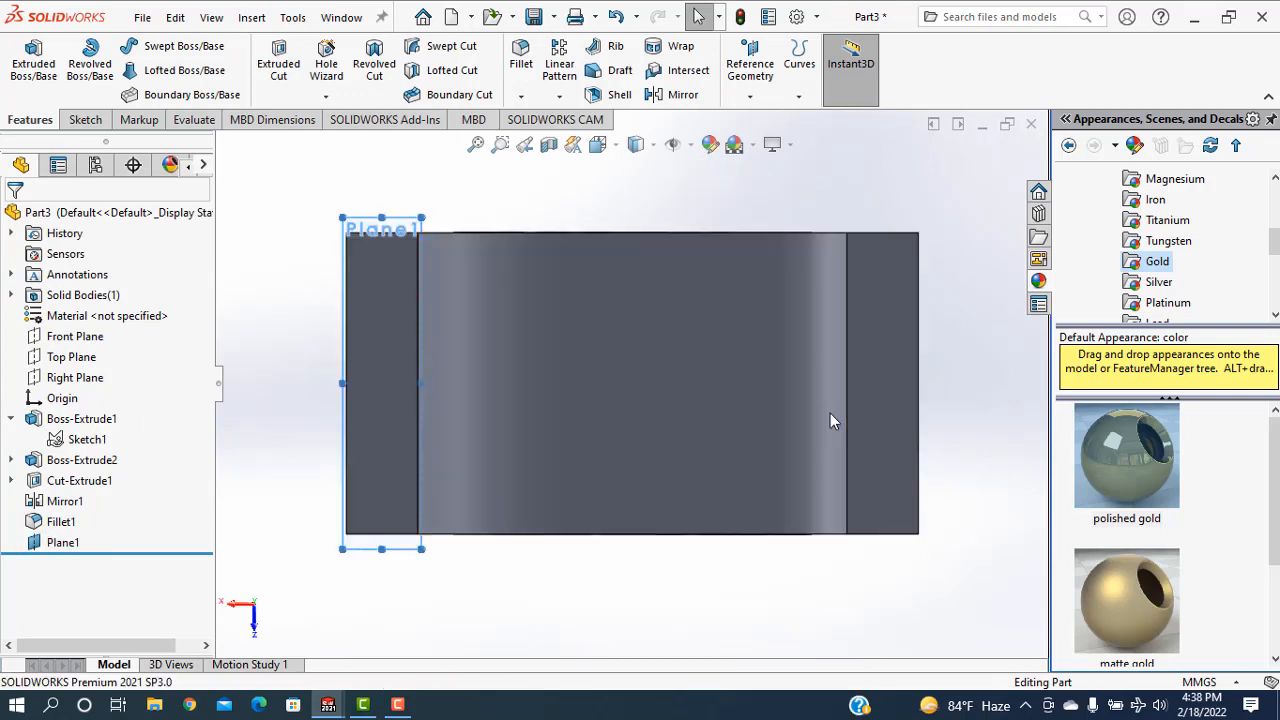
left_click(86, 121)
left_click(141, 96)
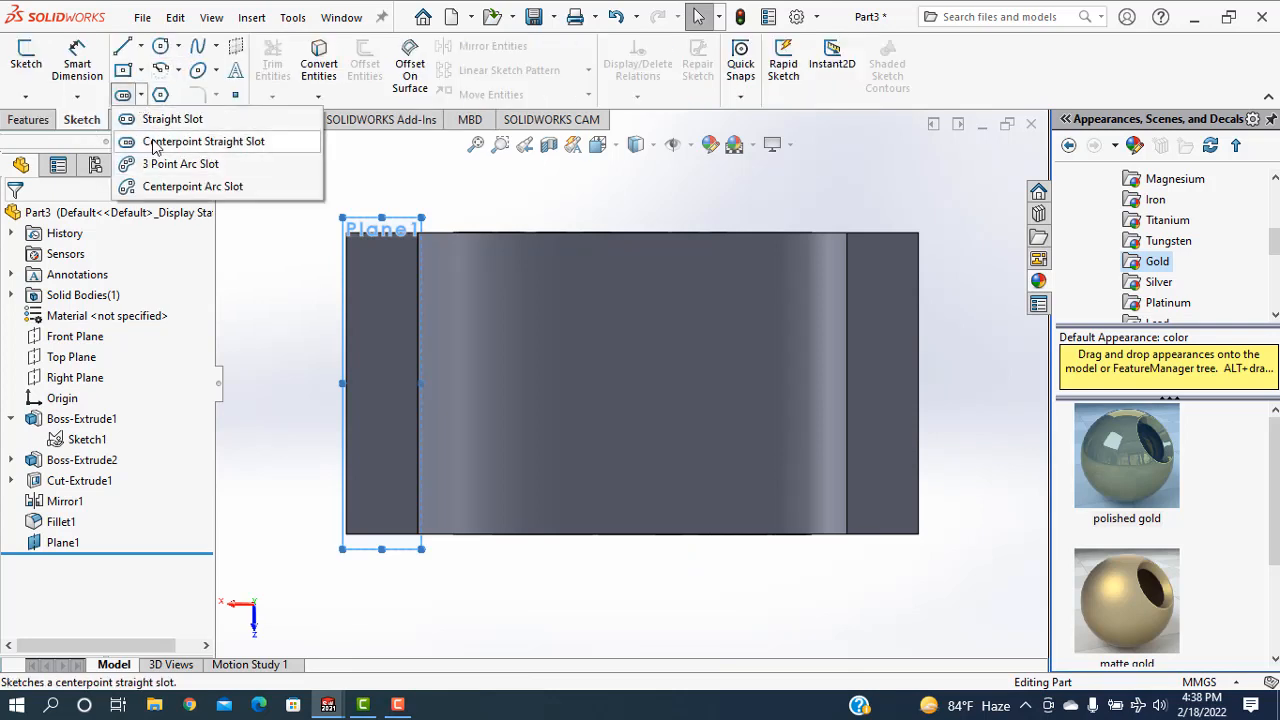
left_click(155, 143)
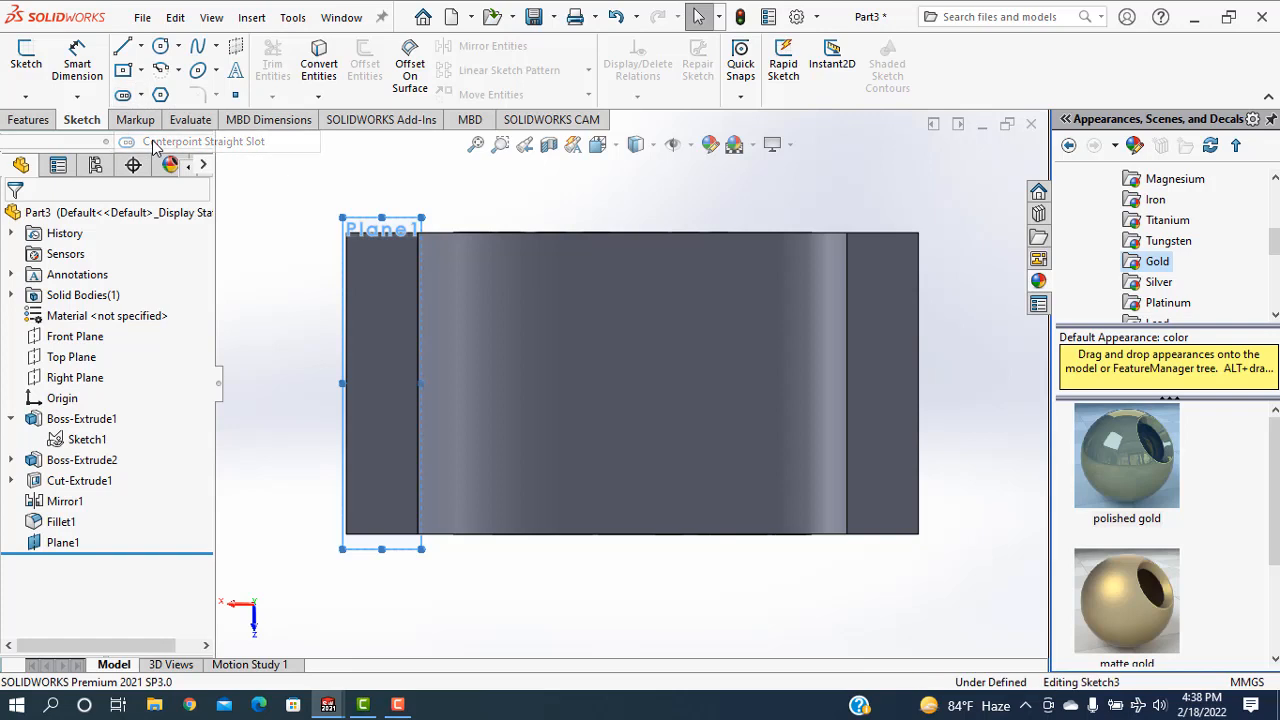
left_click(632, 383)
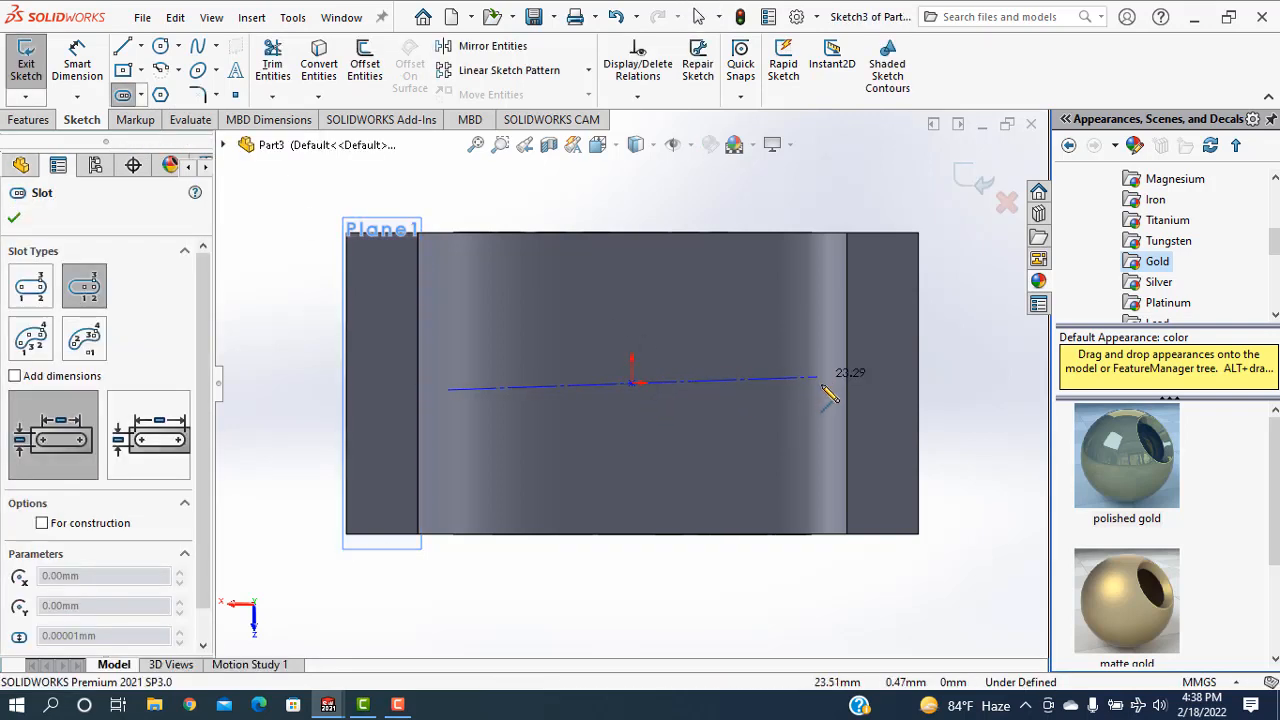
left_click(821, 383)
left_click(850, 423)
left_click(943, 429)
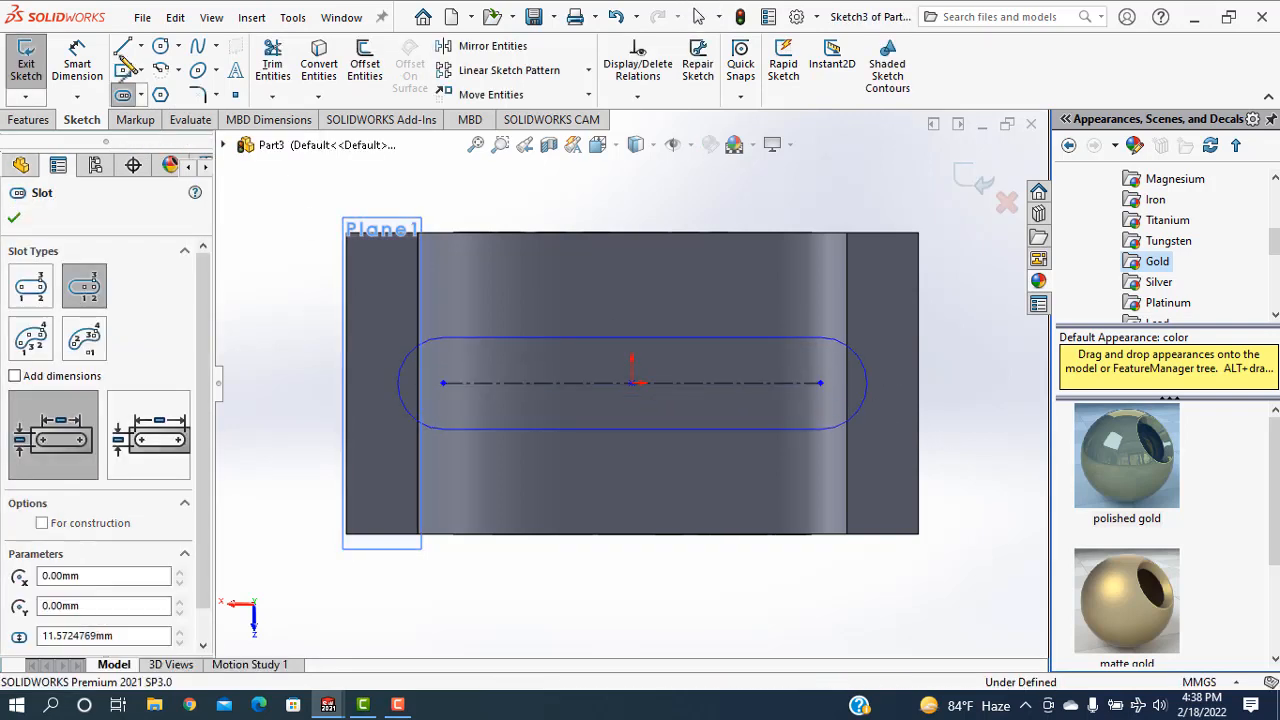
Dimension the slot to 72 mm between arc centres with a 9 mm end radius, and exit the sketch
left_click(77, 63)
left_click(630, 338)
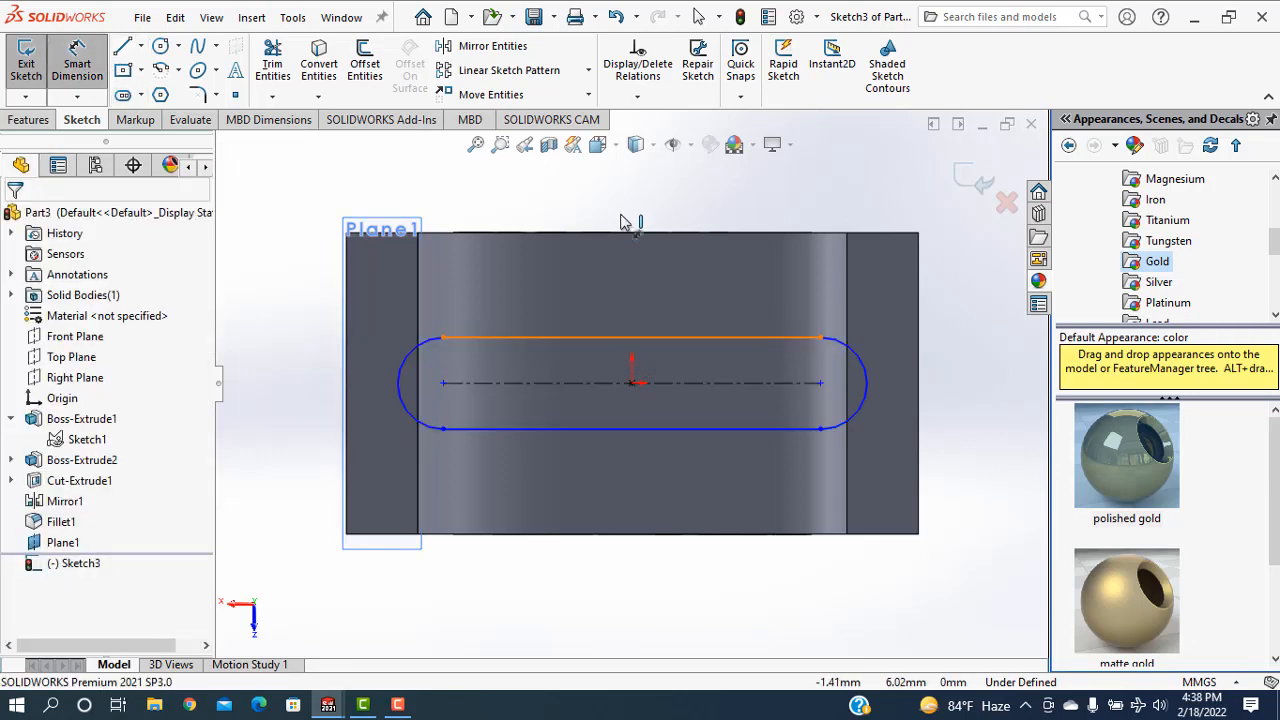
left_click(620, 200)
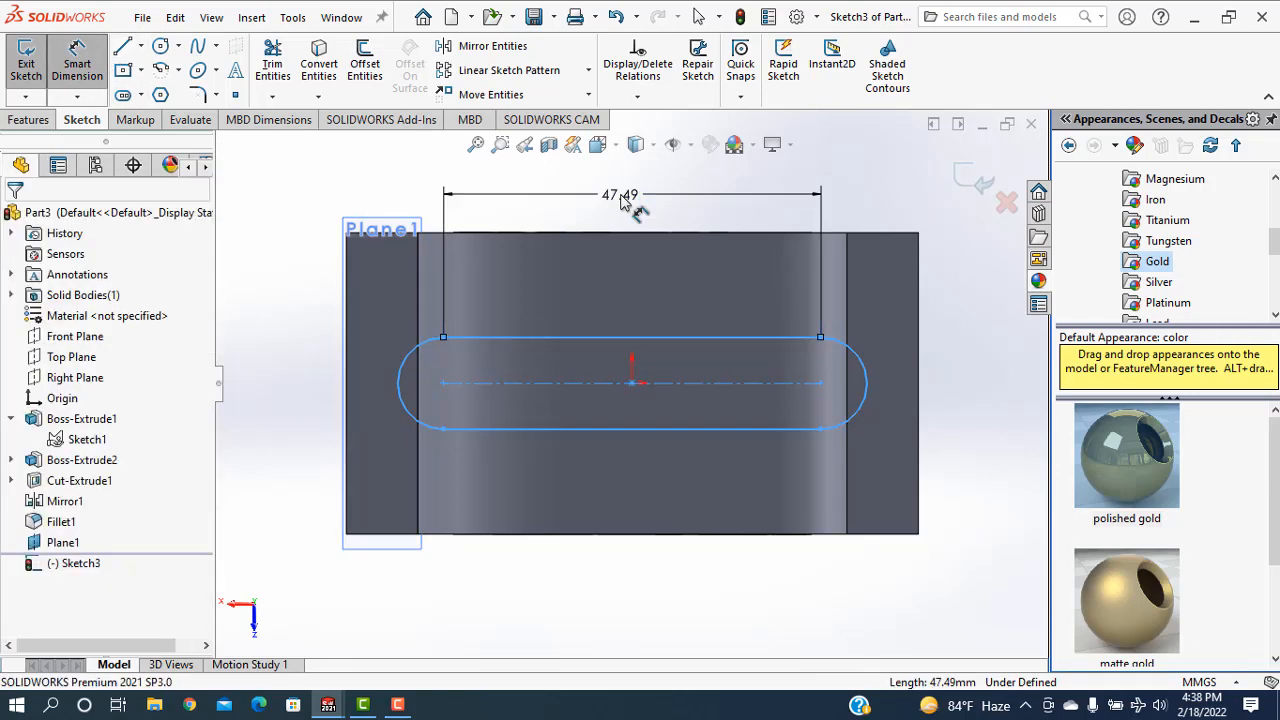
type("72")
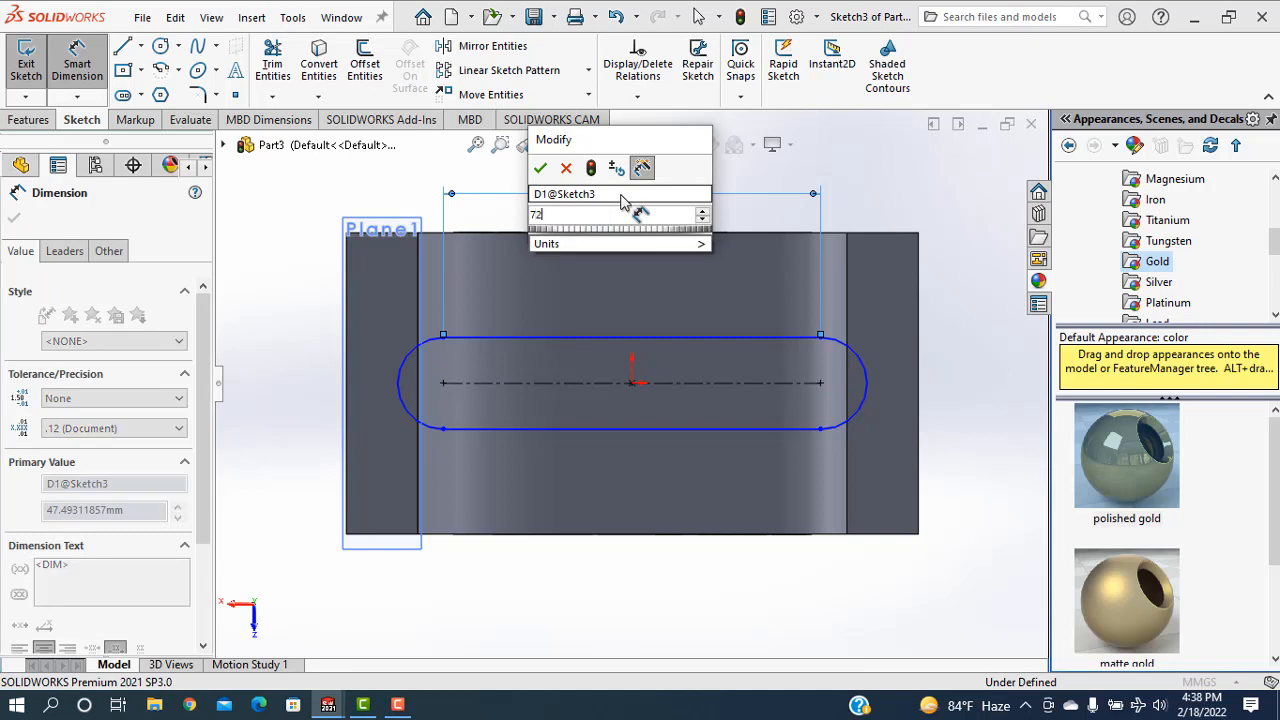
key("Escape")
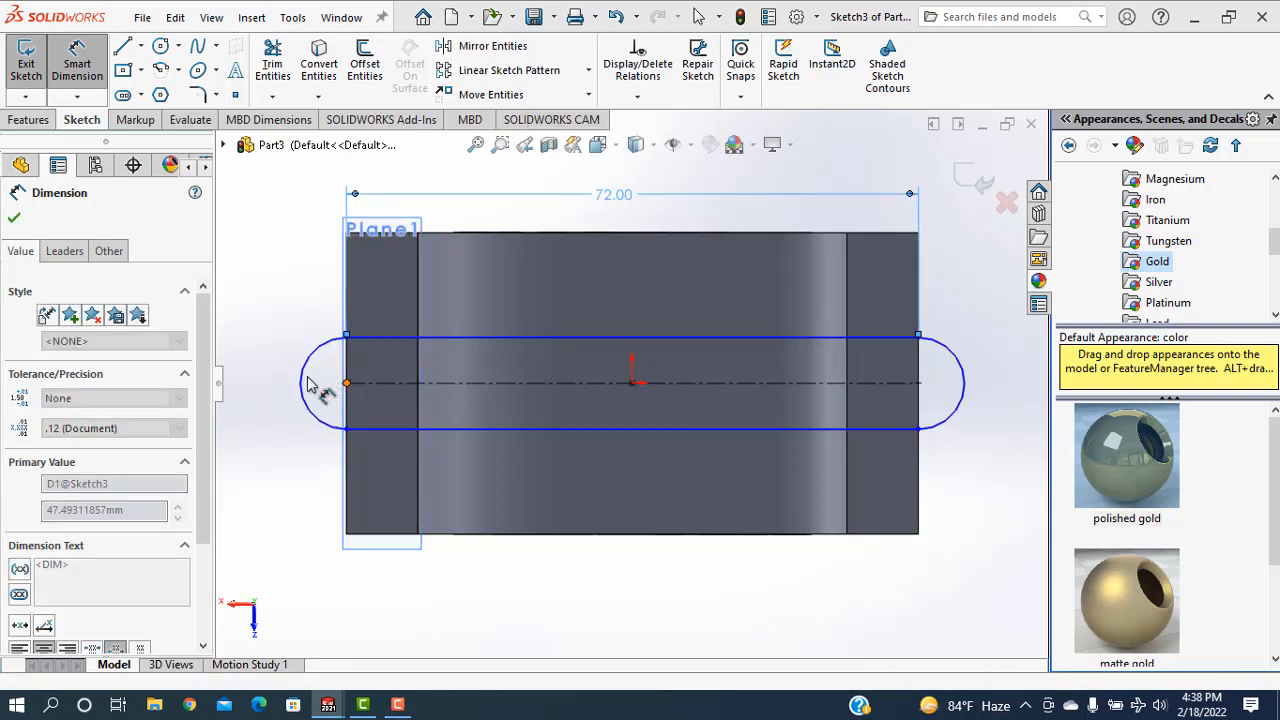
left_click(303, 382)
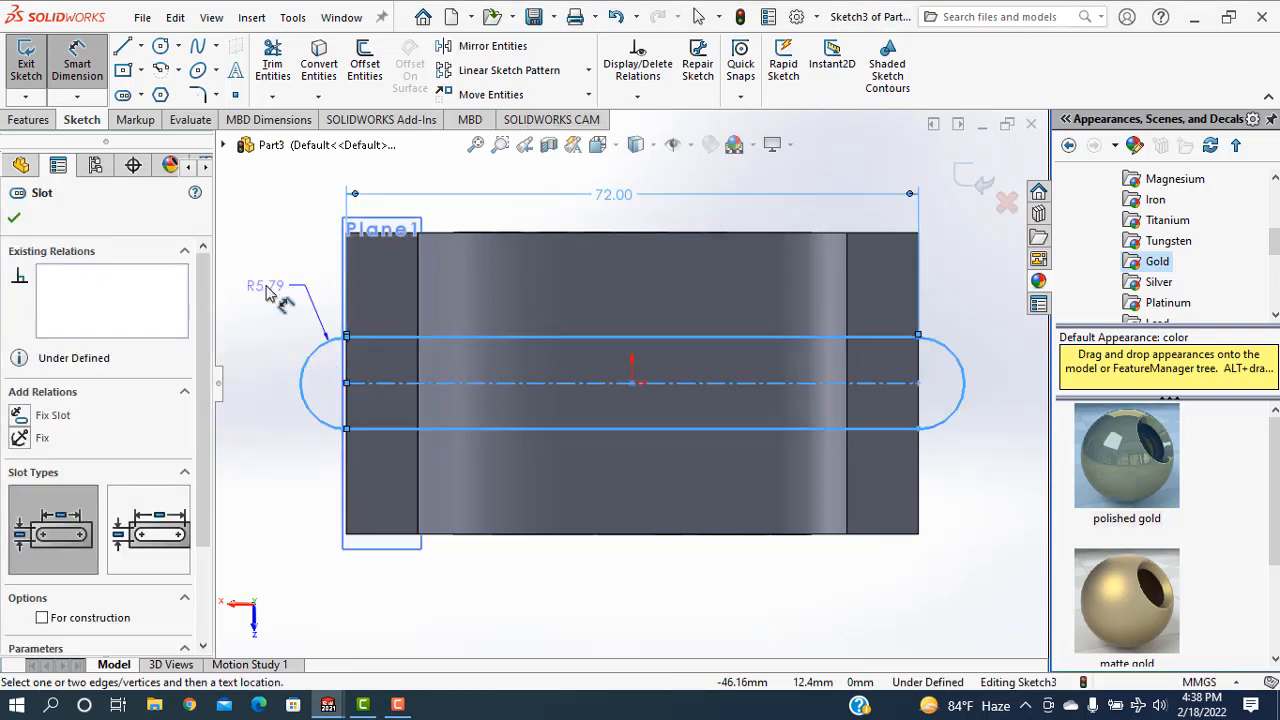
left_click(268, 290)
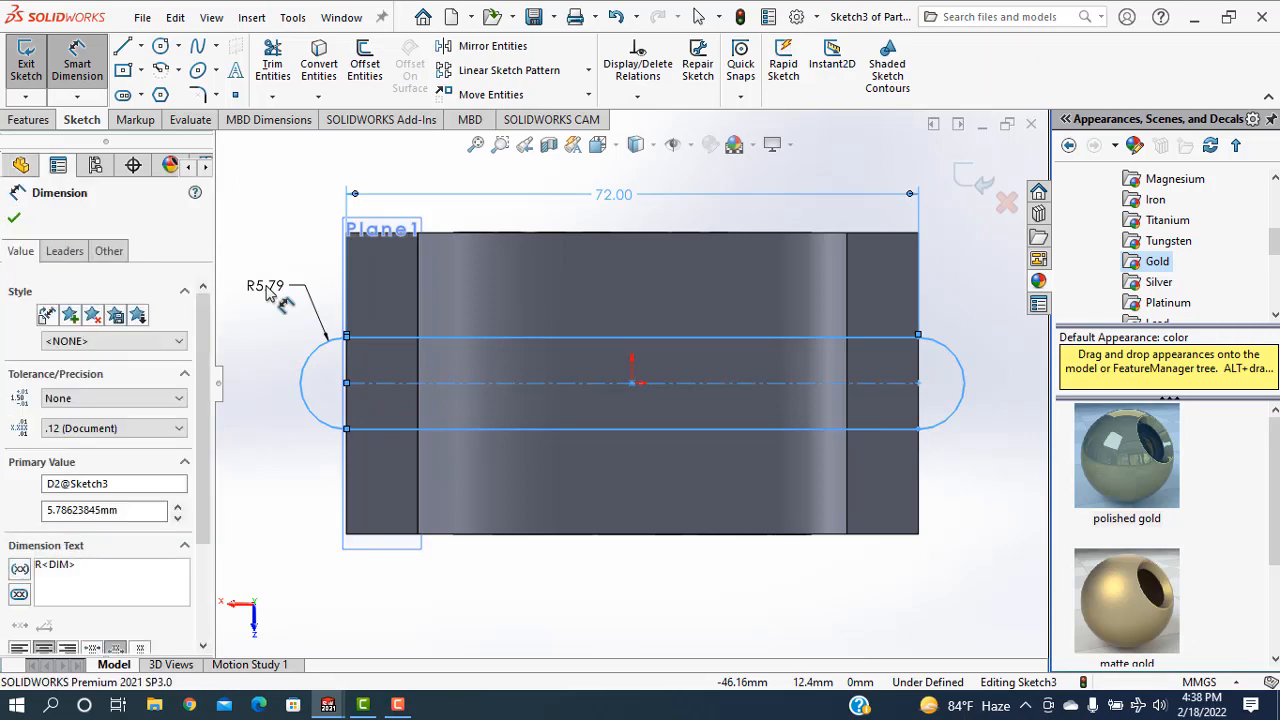
type("9")
key("Return")
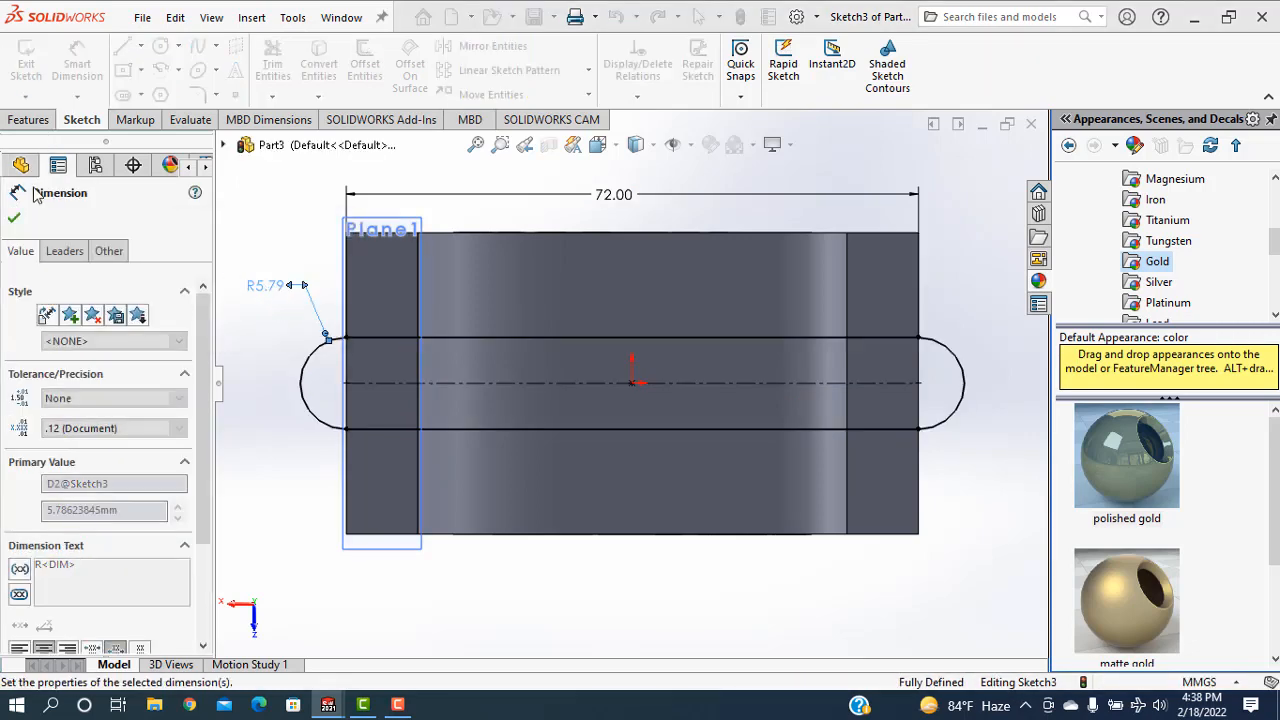
key("Escape")
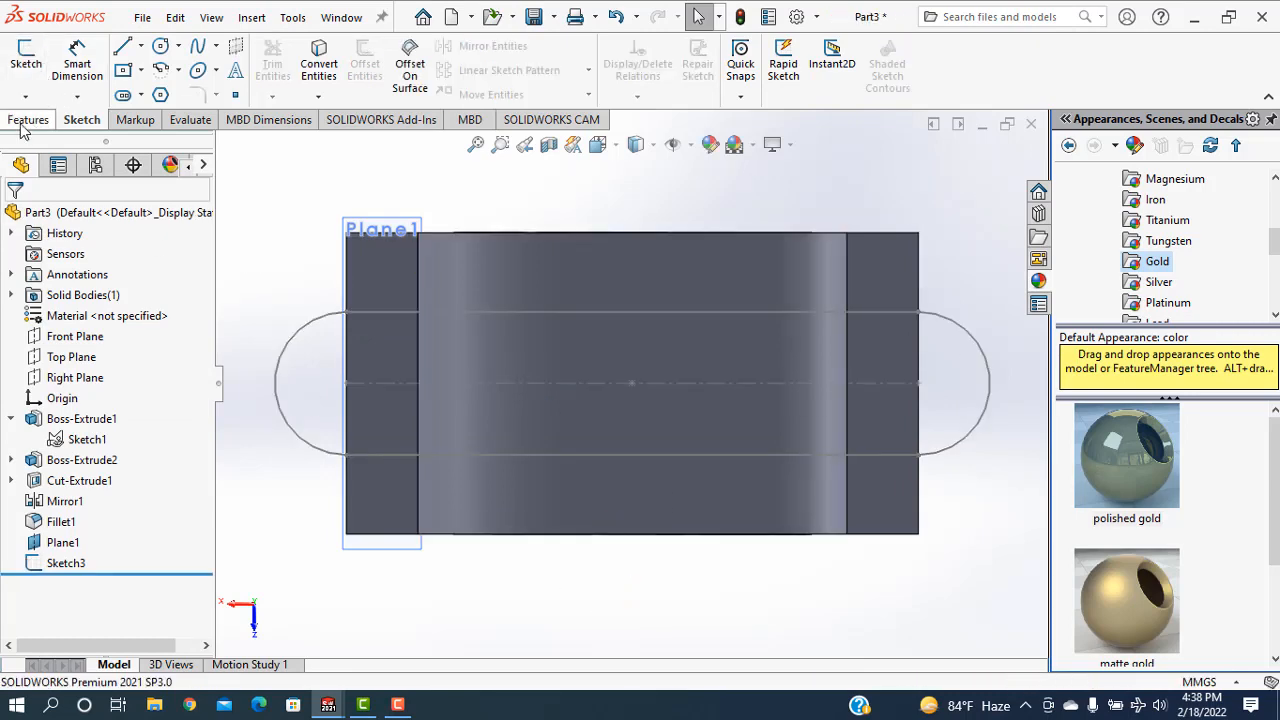
Extrude the slot profile as a merged boss, using Up To Surface to end at the half ring's flat end face
left_click(34, 72)
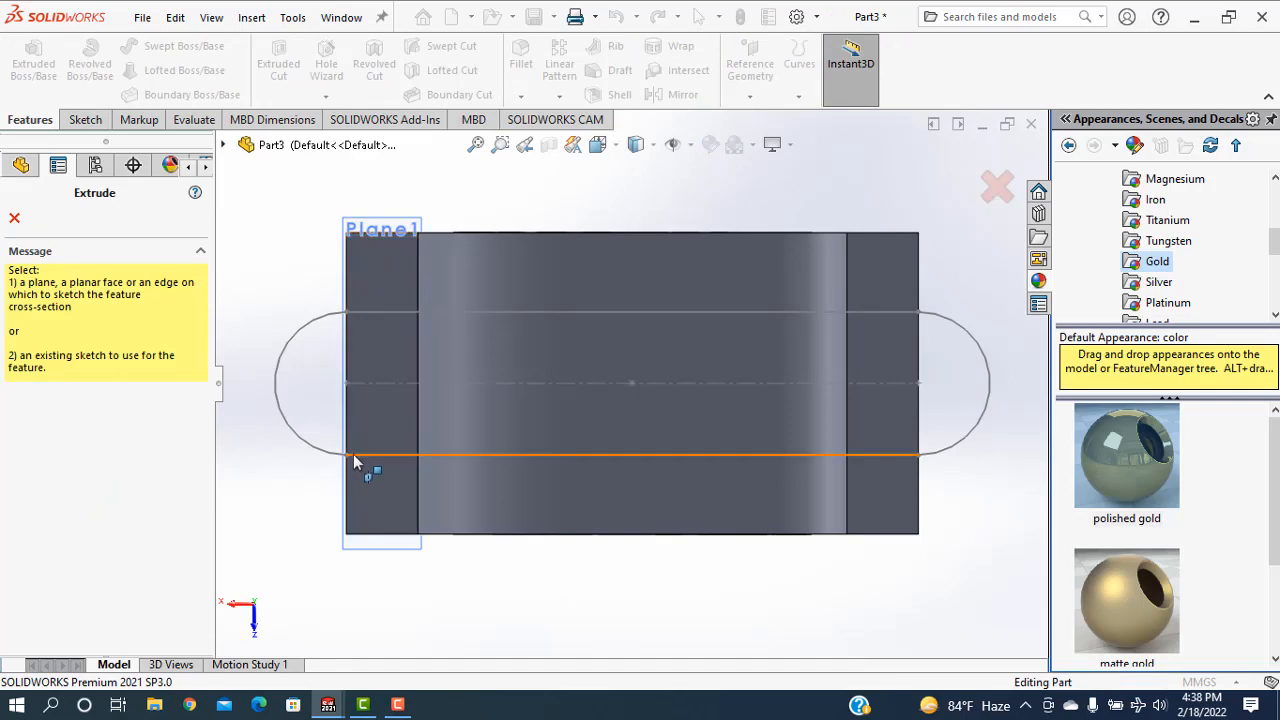
left_click(320, 447)
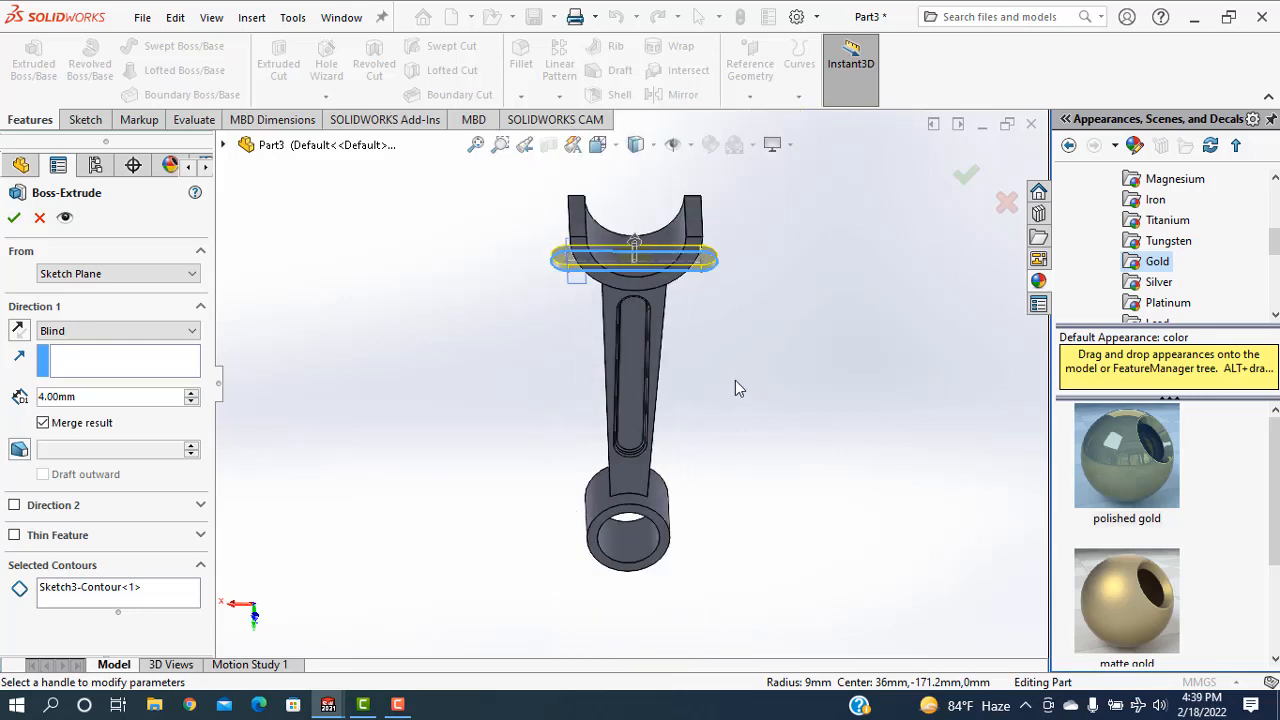
middle_click_drag(510, 290, 440, 450)
left_click(70, 337)
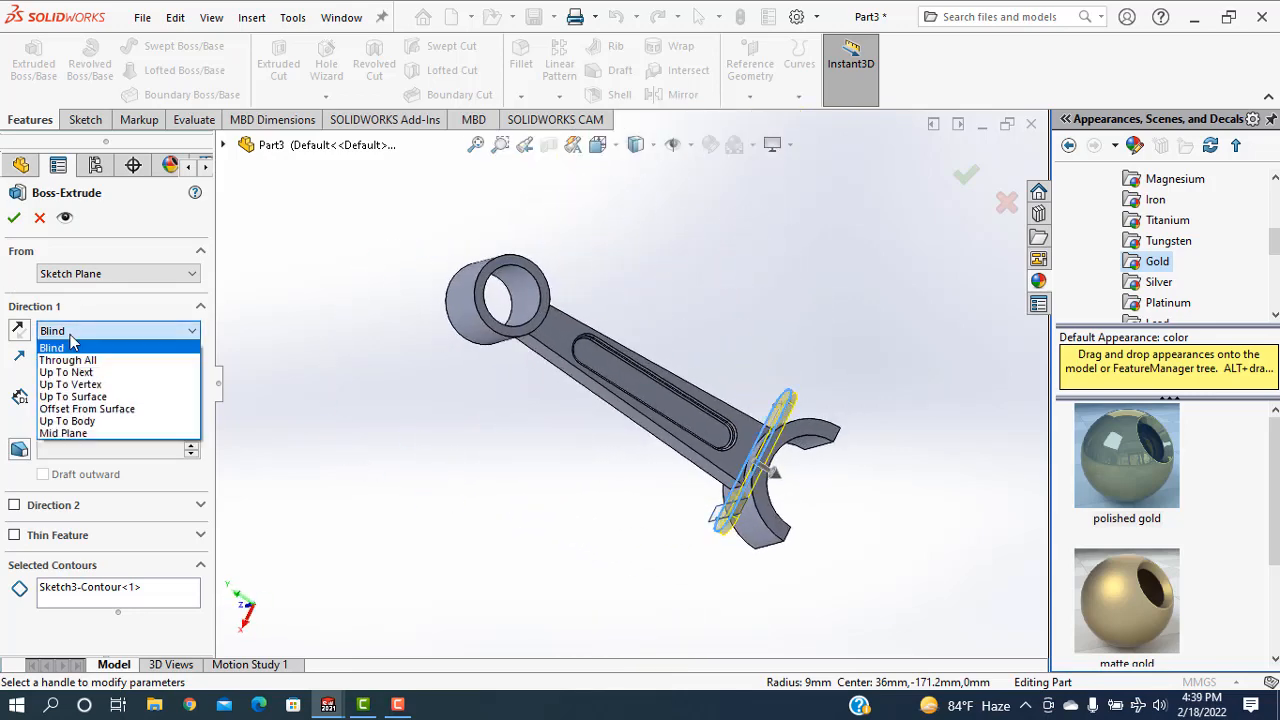
left_click(86, 400)
middle_click_drag(920, 594, 920, 466)
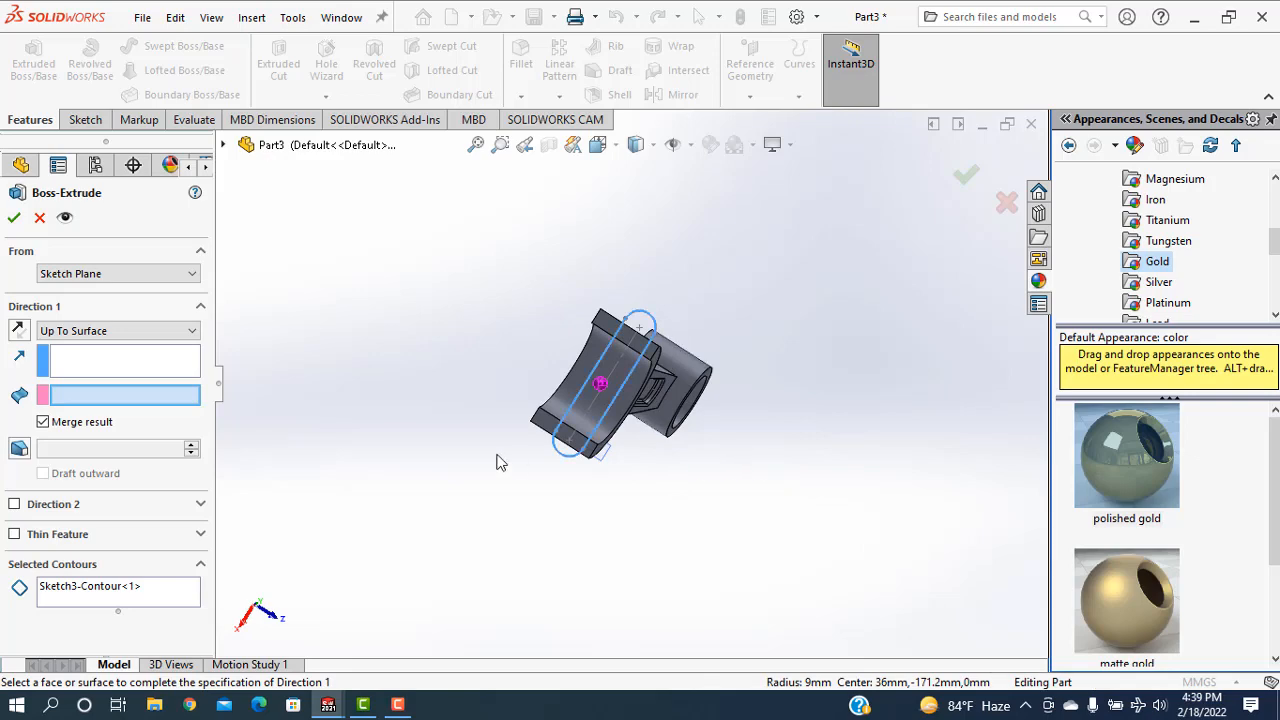
left_click(608, 325)
middle_click_drag(510, 414, 684, 606)
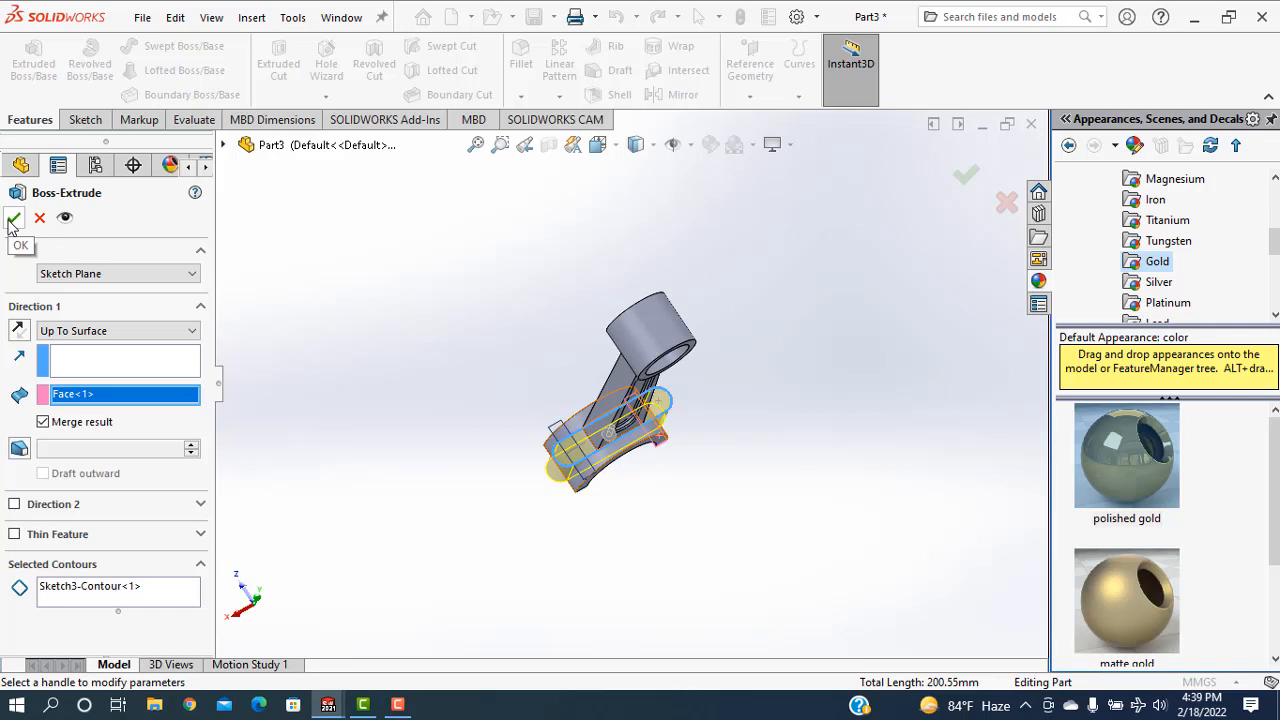
left_click(13, 219)
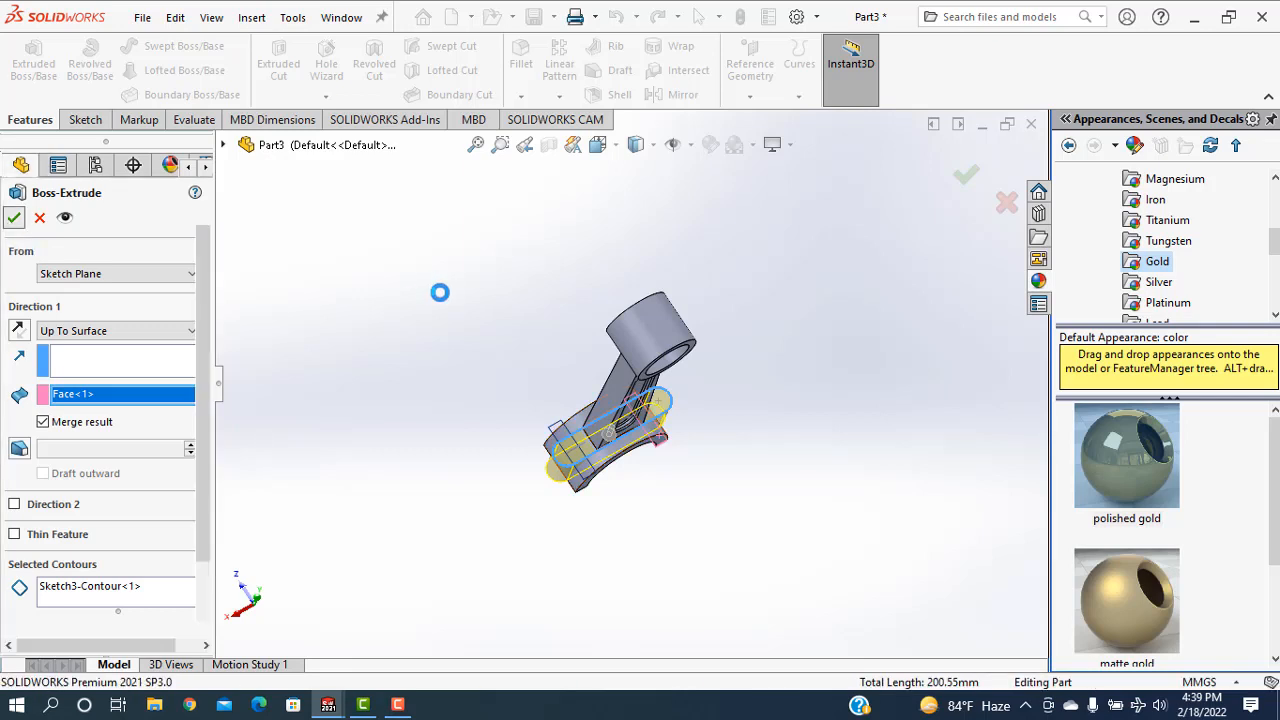
middle_click_drag(734, 526, 678, 448)
middle_click_drag(671, 538, 674, 456)
left_click(80, 120)
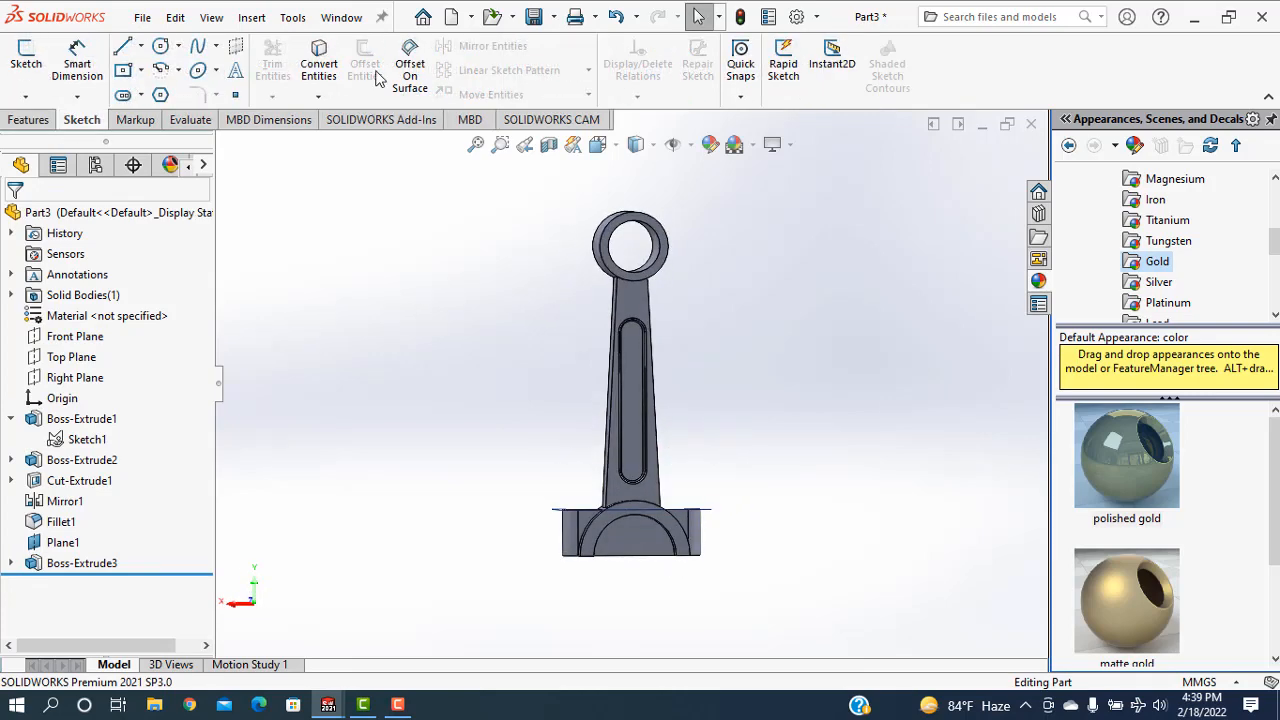
left_click(622, 543)
left_click(403, 384)
middle_click_drag(462, 493, 600, 520)
left_click(625, 522)
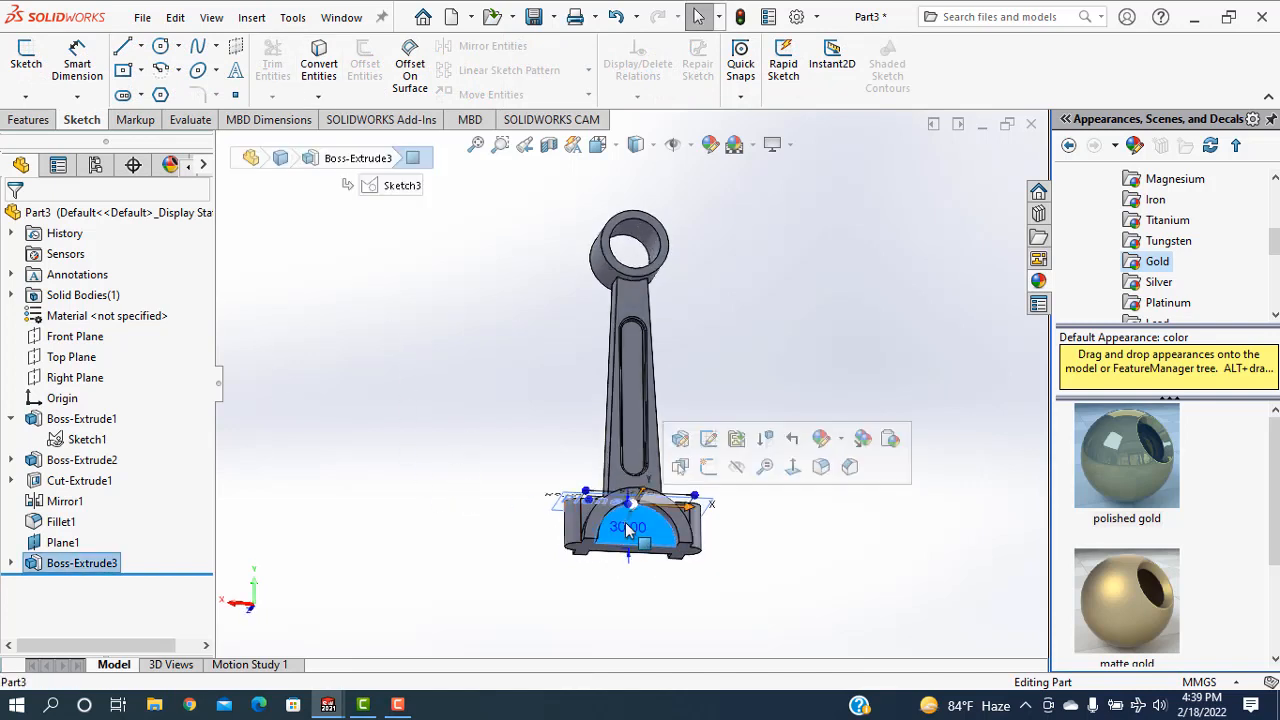
left_click(28, 120)
left_click(84, 121)
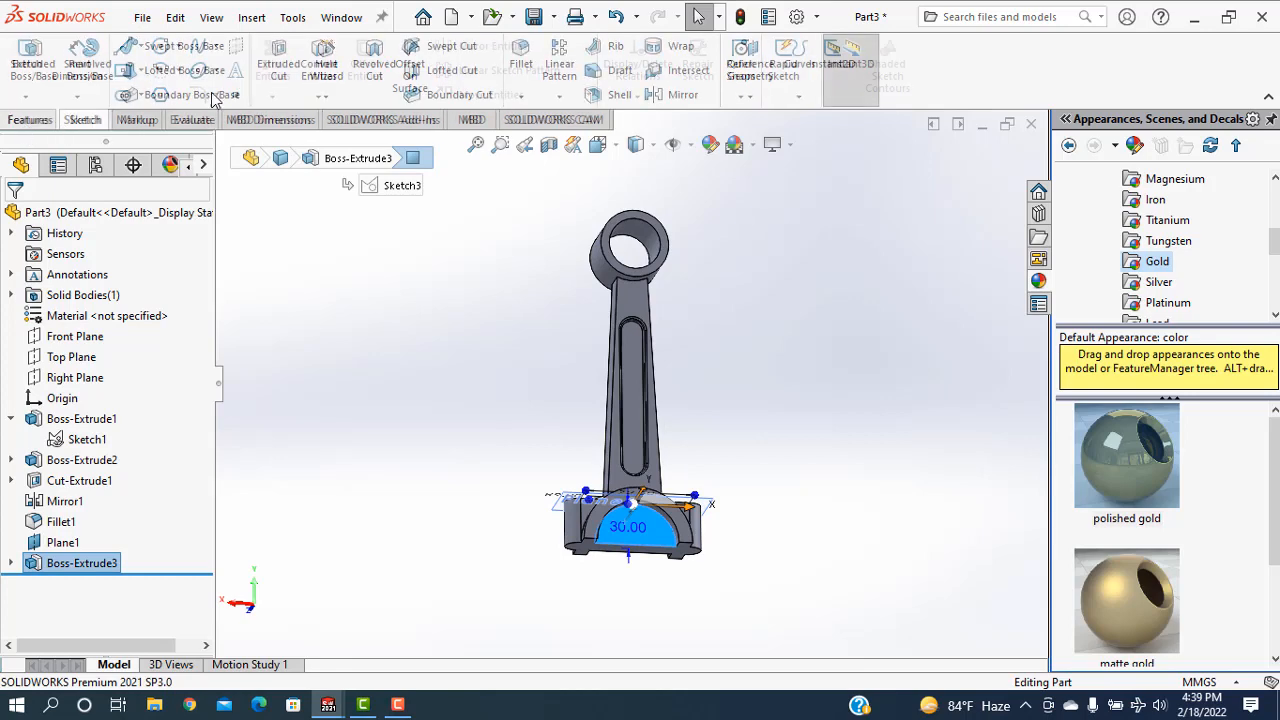
key("ctrl+8")
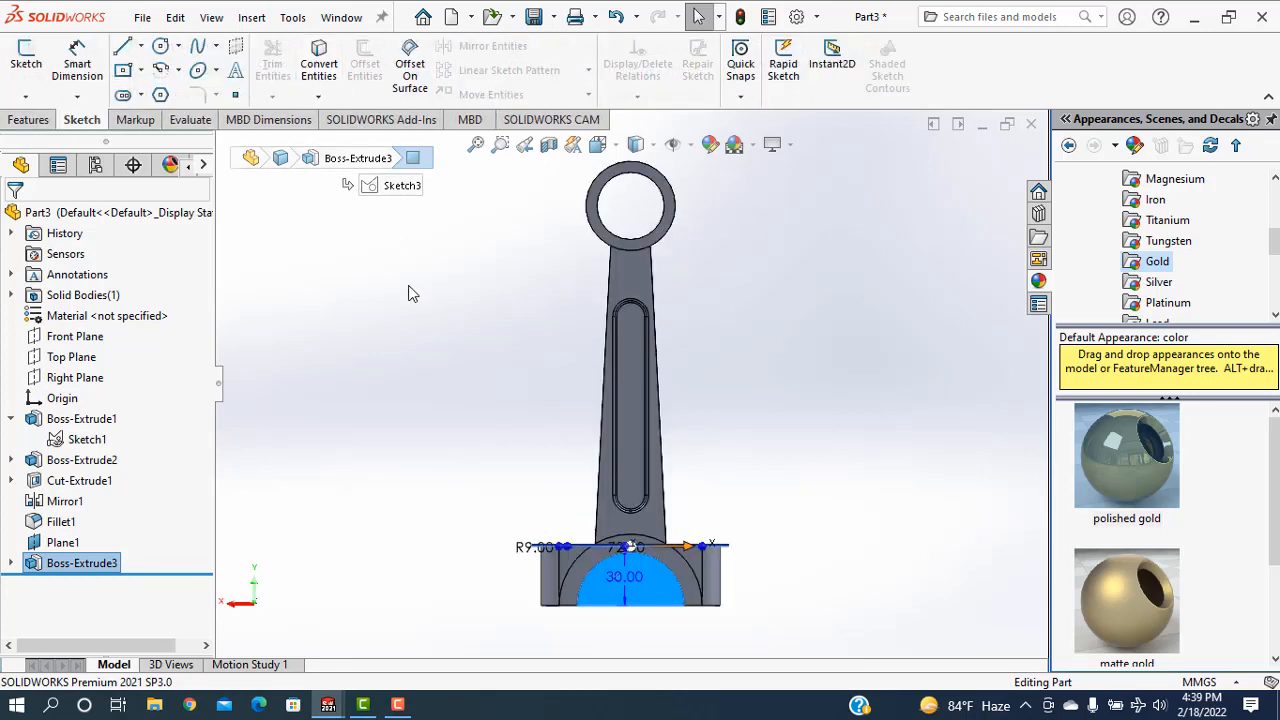
scroll(655, 600, "down", 5)
middle_click_drag(834, 543, 868, 585)
left_click(868, 585)
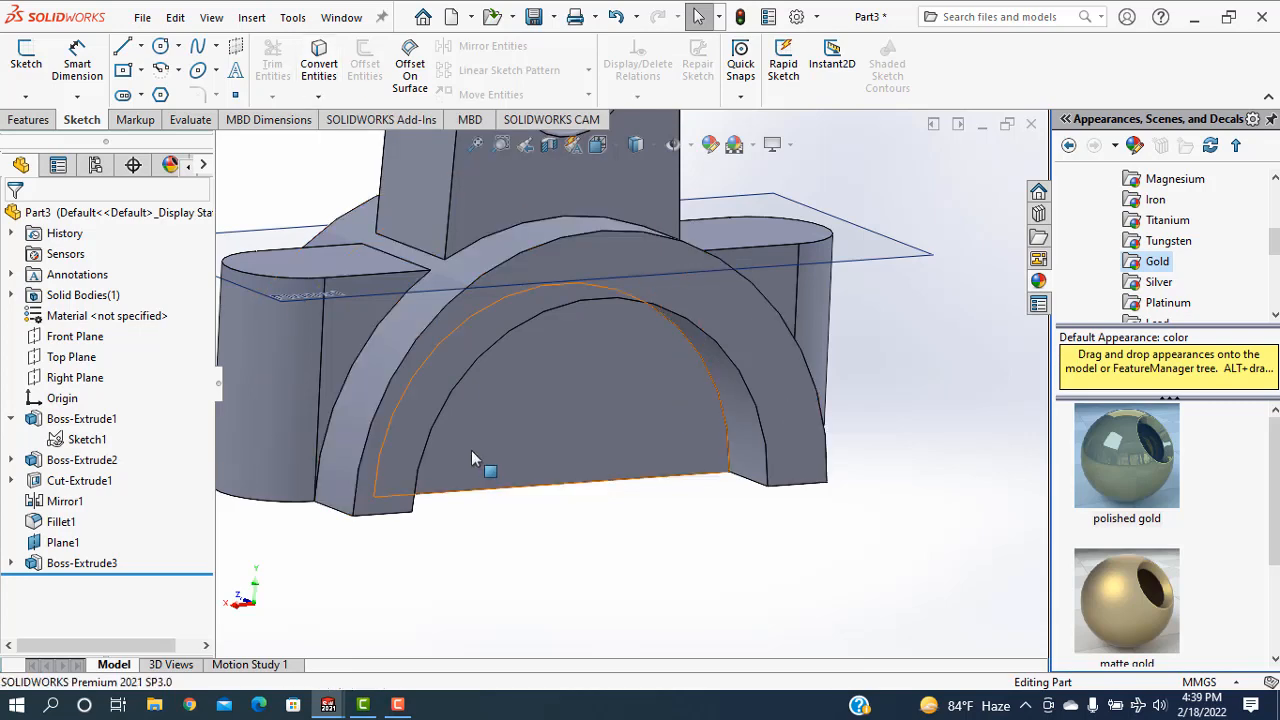
left_click(529, 402)
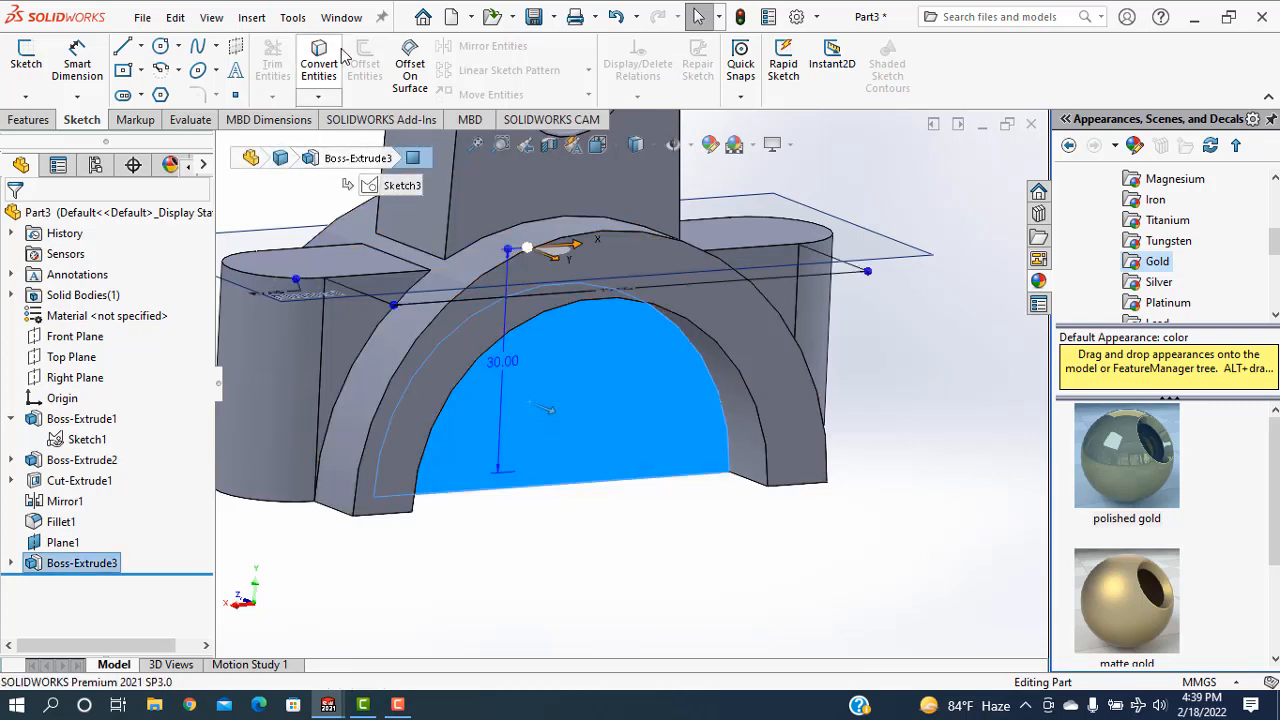
left_click(320, 66)
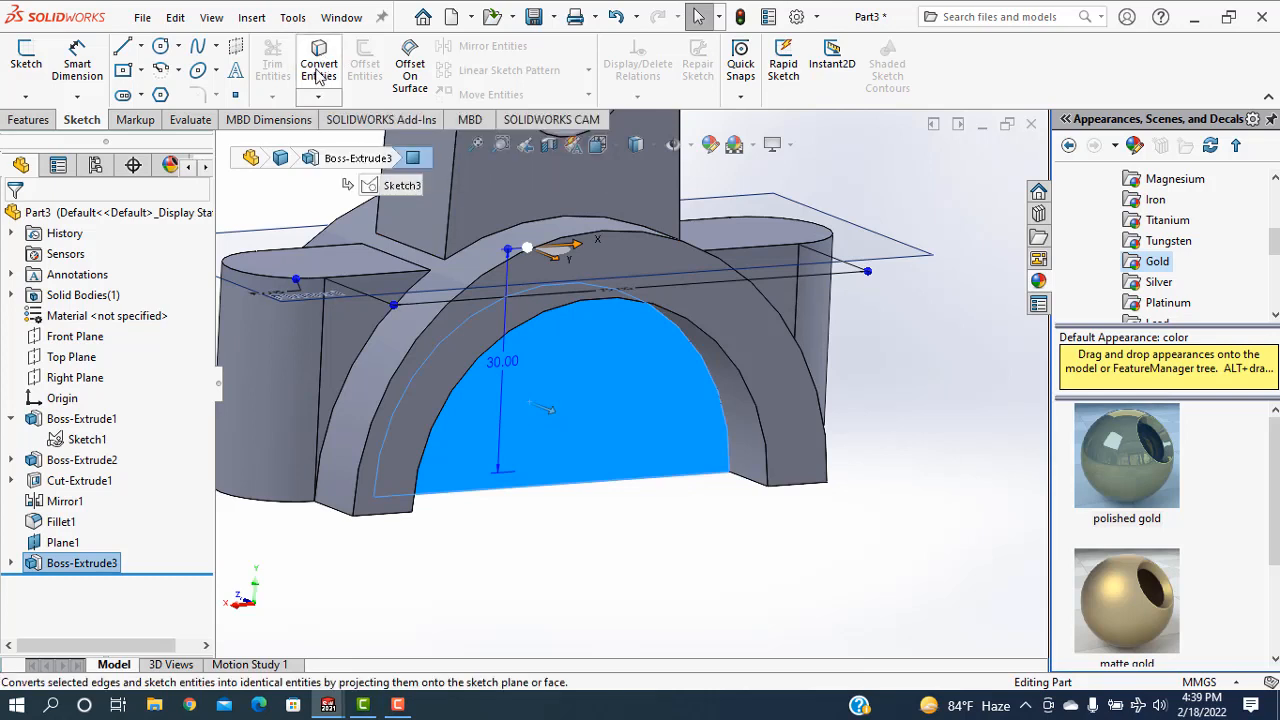
key("ctrl+8")
left_click(421, 366)
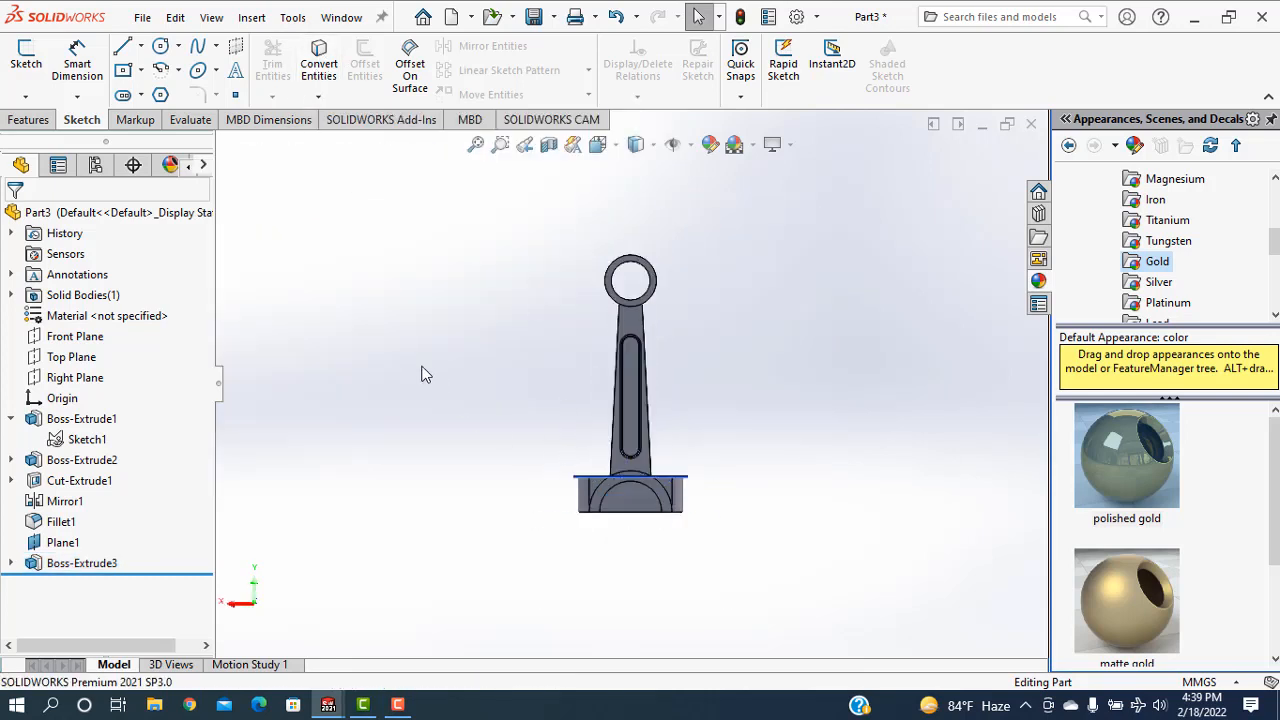
left_click(28, 119)
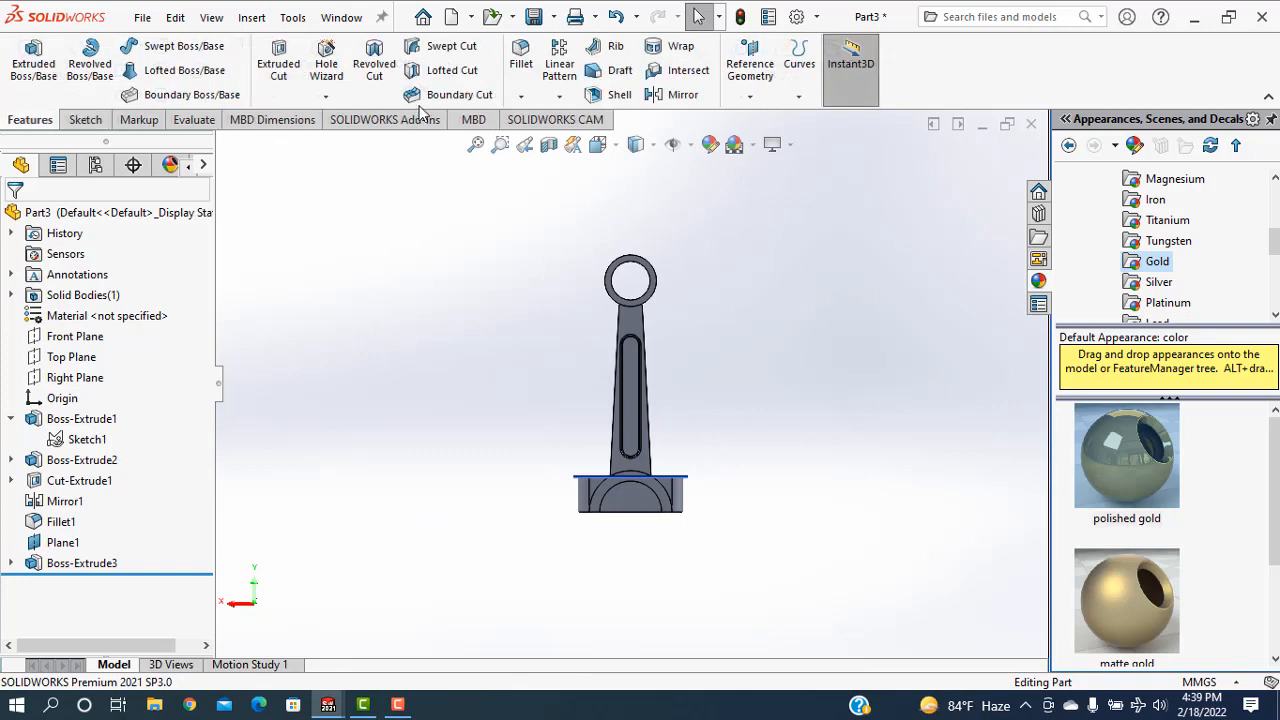
left_click(278, 63)
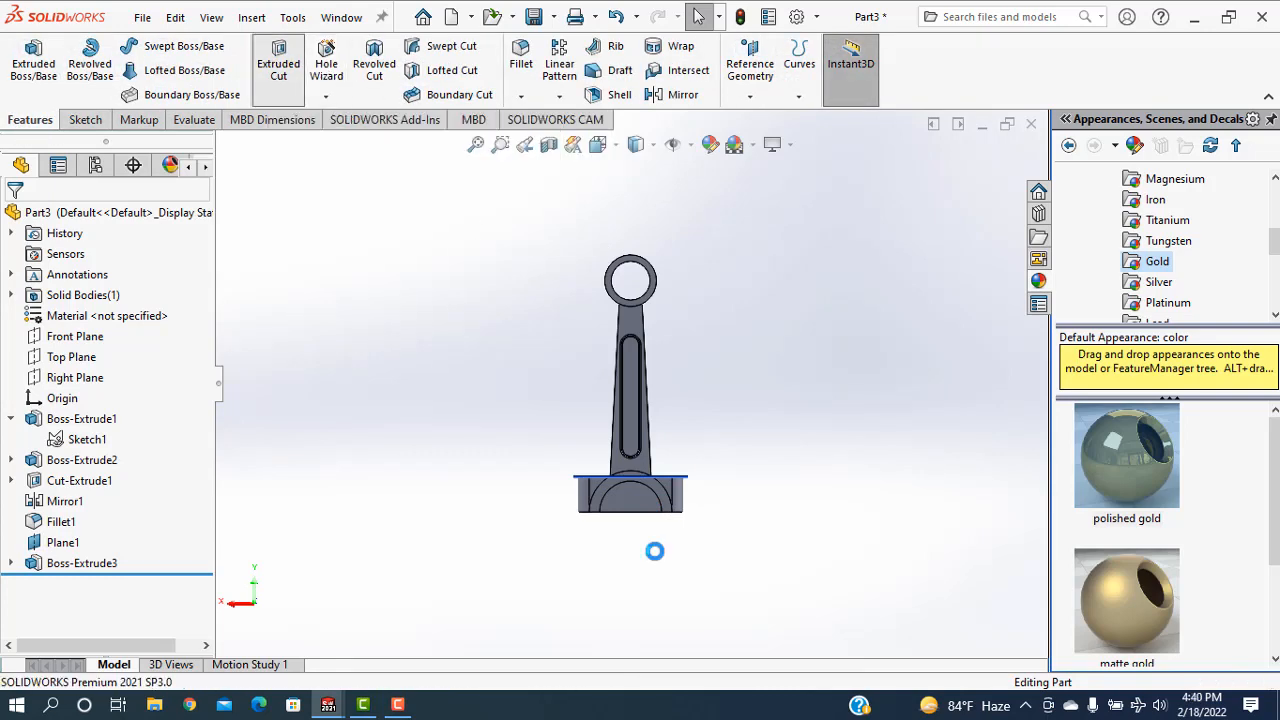
left_click(634, 511)
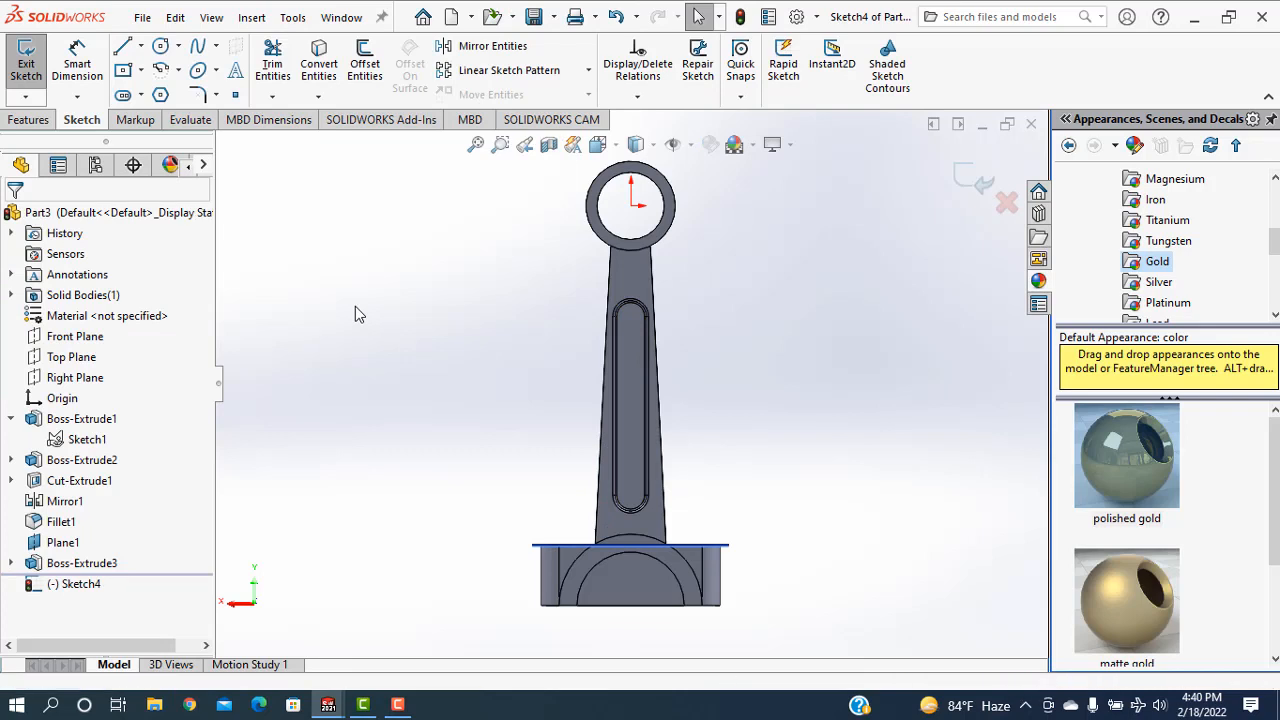
key("Escape")
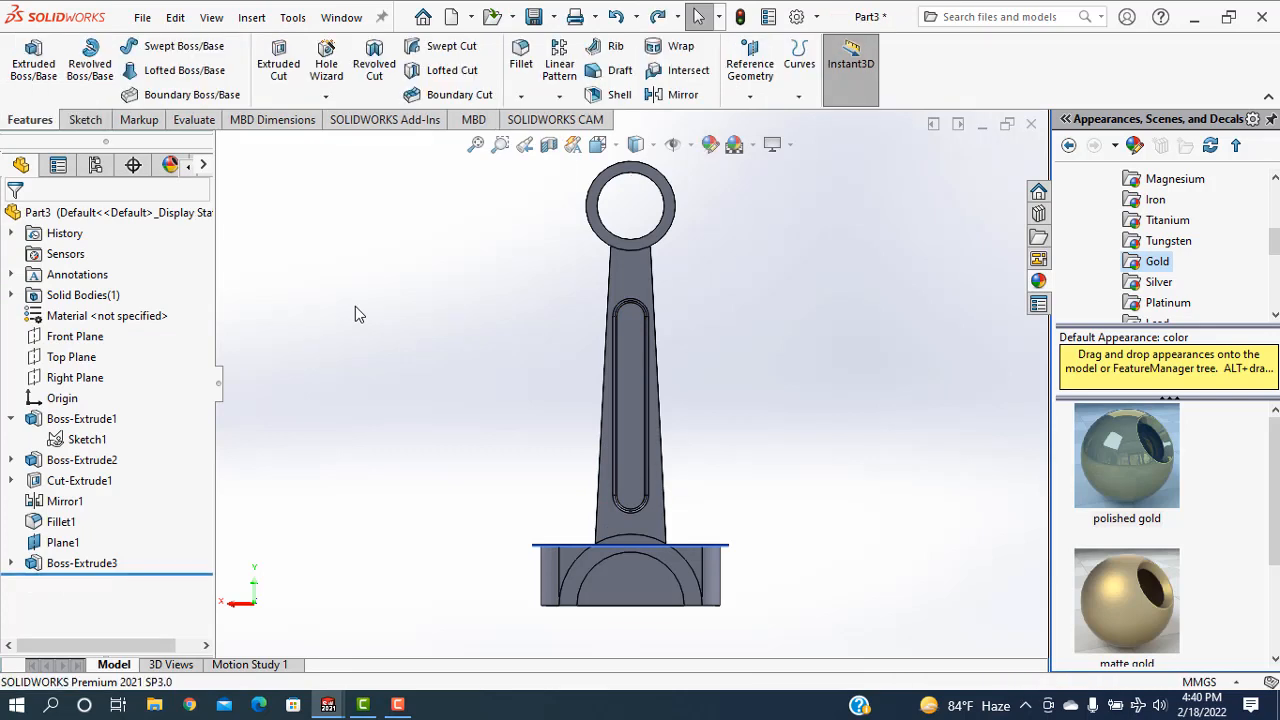
left_click(84, 120)
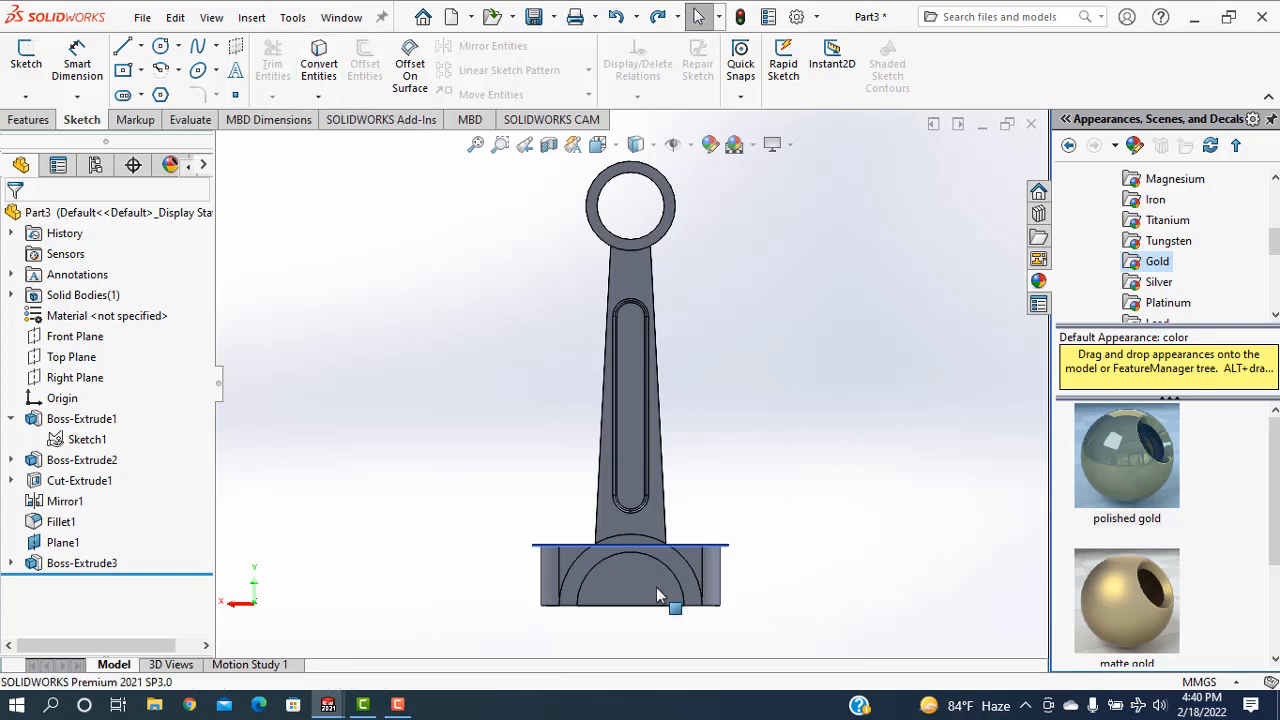
scroll(658, 620, "down", 3)
middle_click_drag(766, 520, 931, 537)
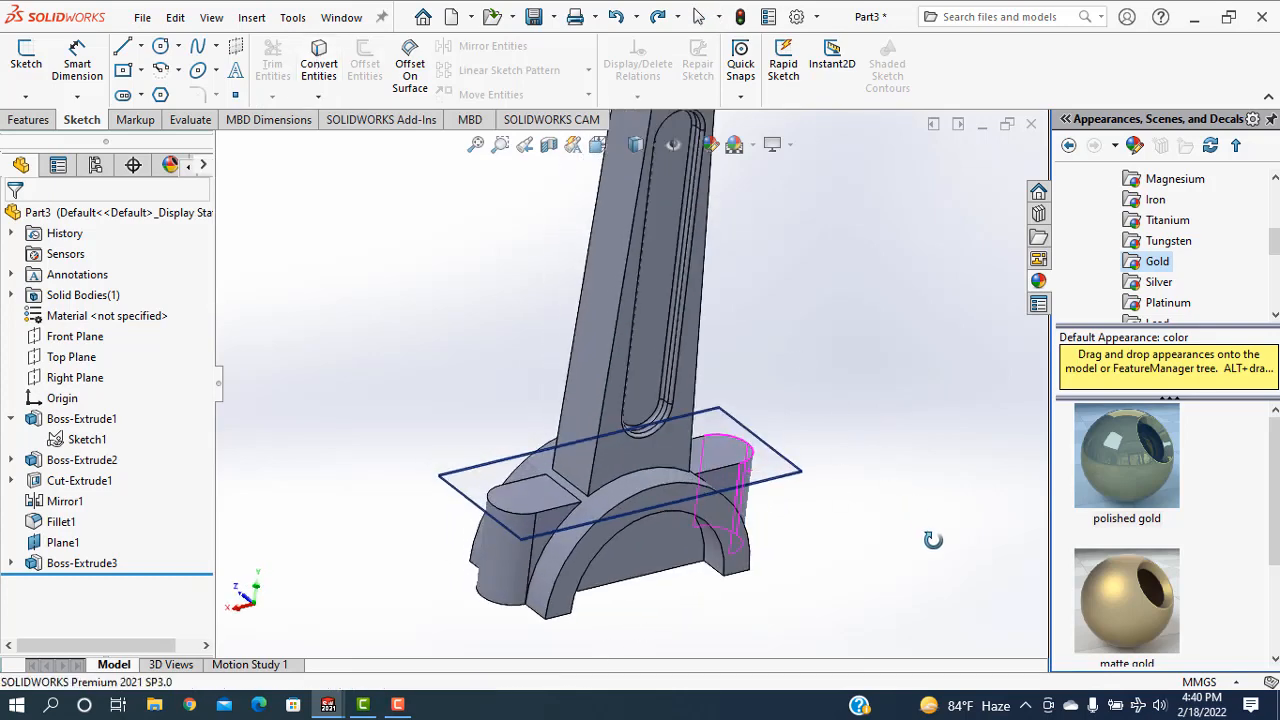
scroll(628, 575, "down", 2)
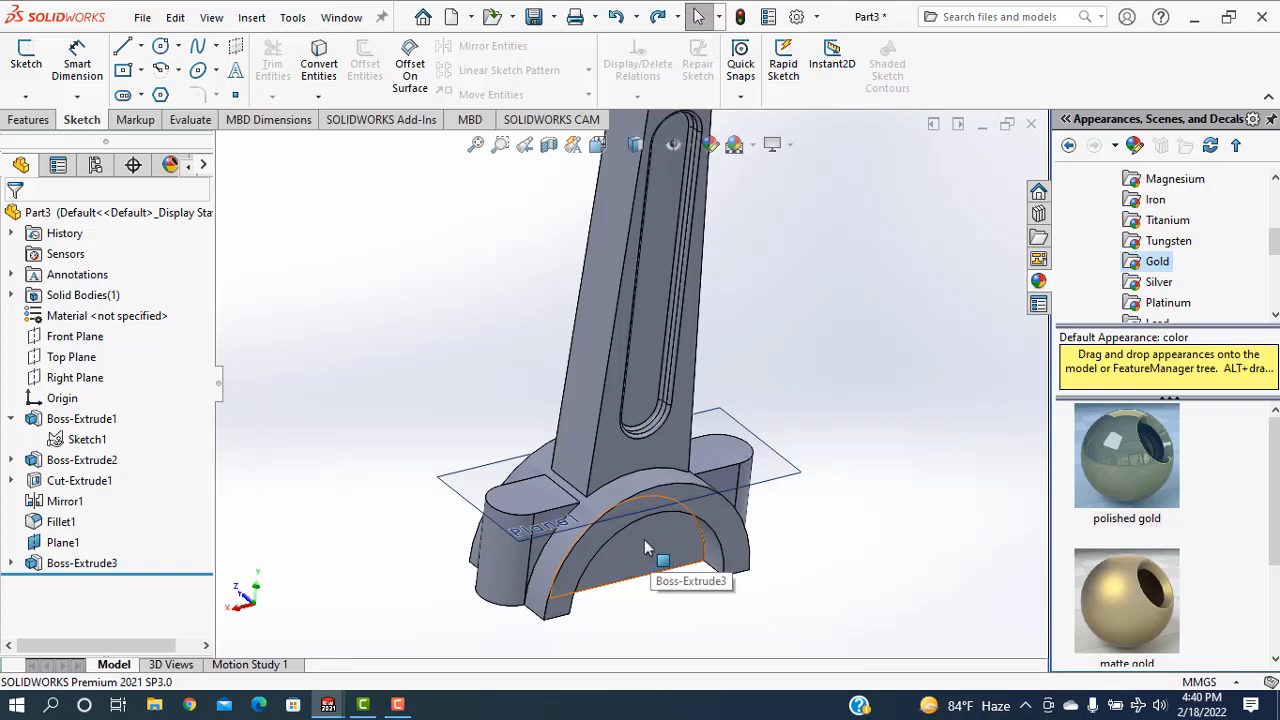
left_click(645, 543)
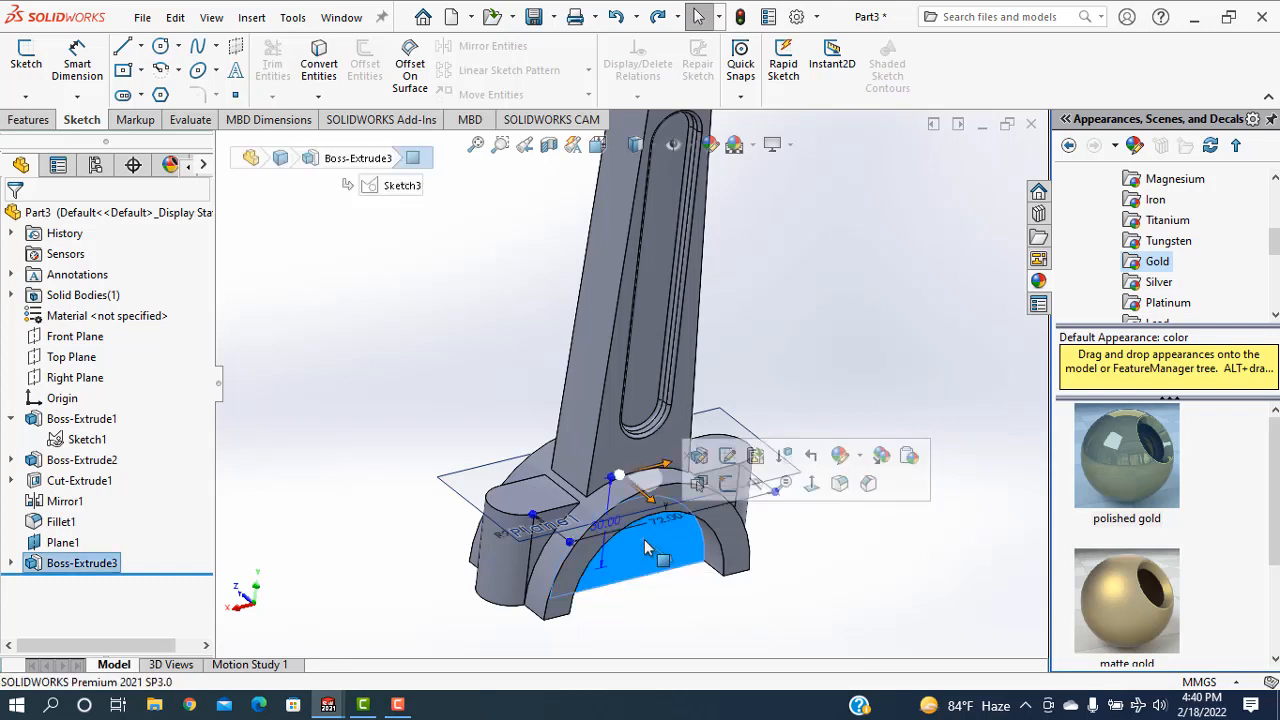
left_click(327, 61)
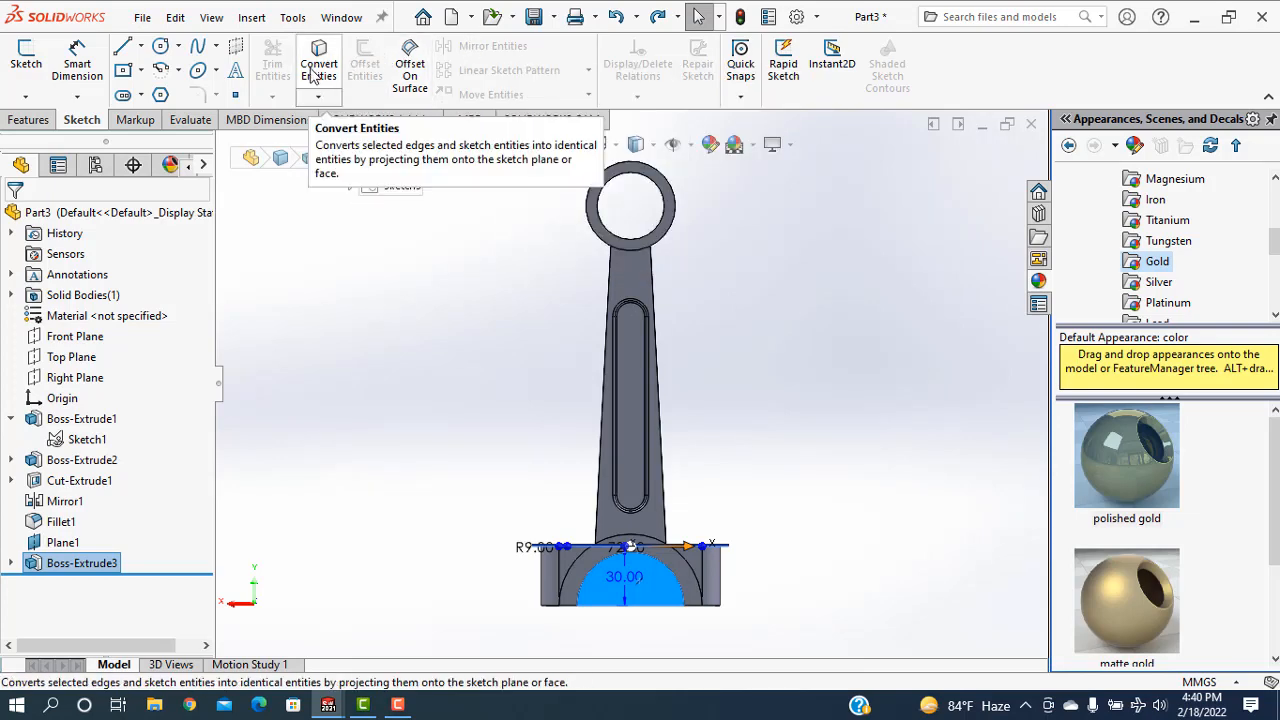
Start an extruded-cut sketch on the semicircular face filling the half ring's bore, and draw a circle from its straight edge's midpoint to that edge's endpoint
scroll(622, 600, "down", 3)
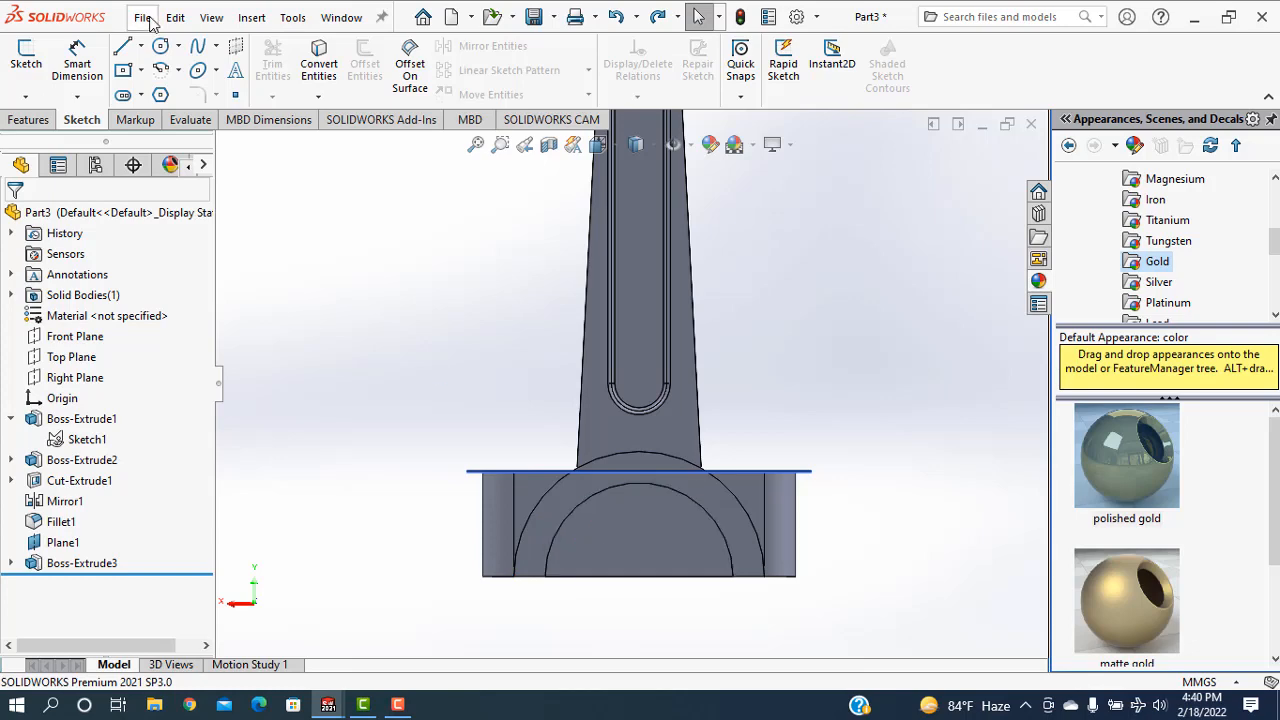
left_click(645, 545)
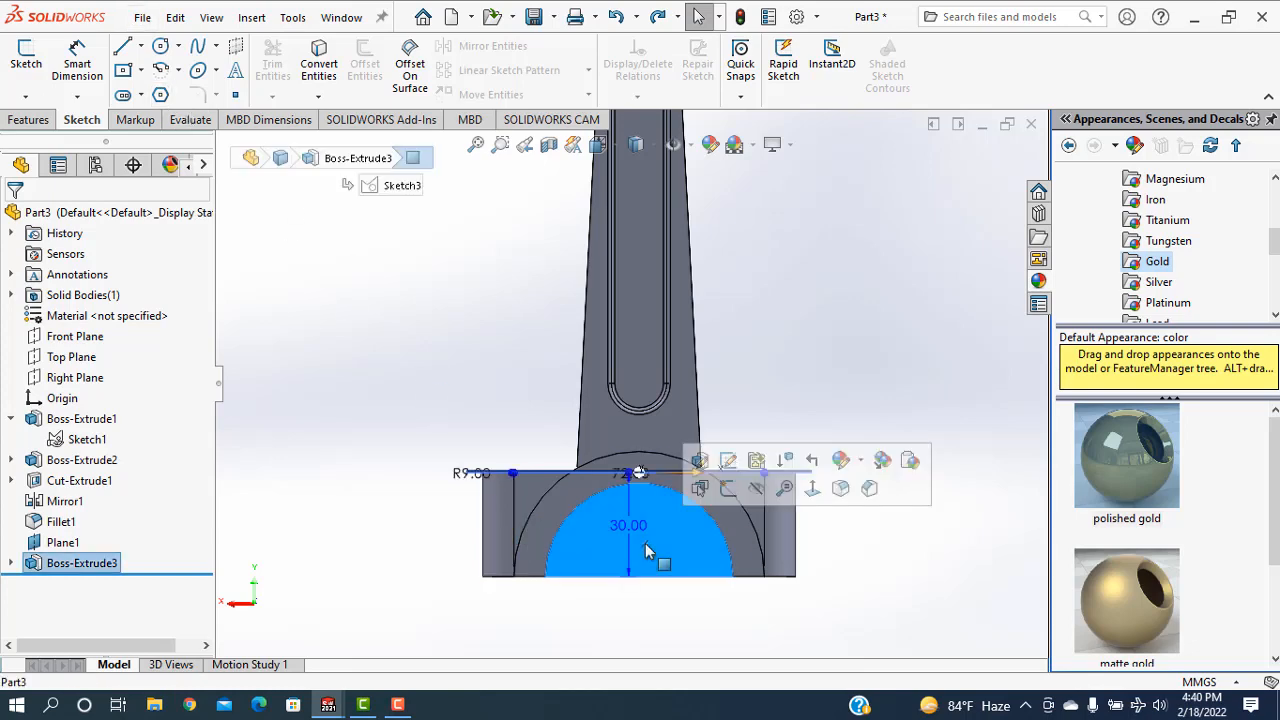
left_click(33, 120)
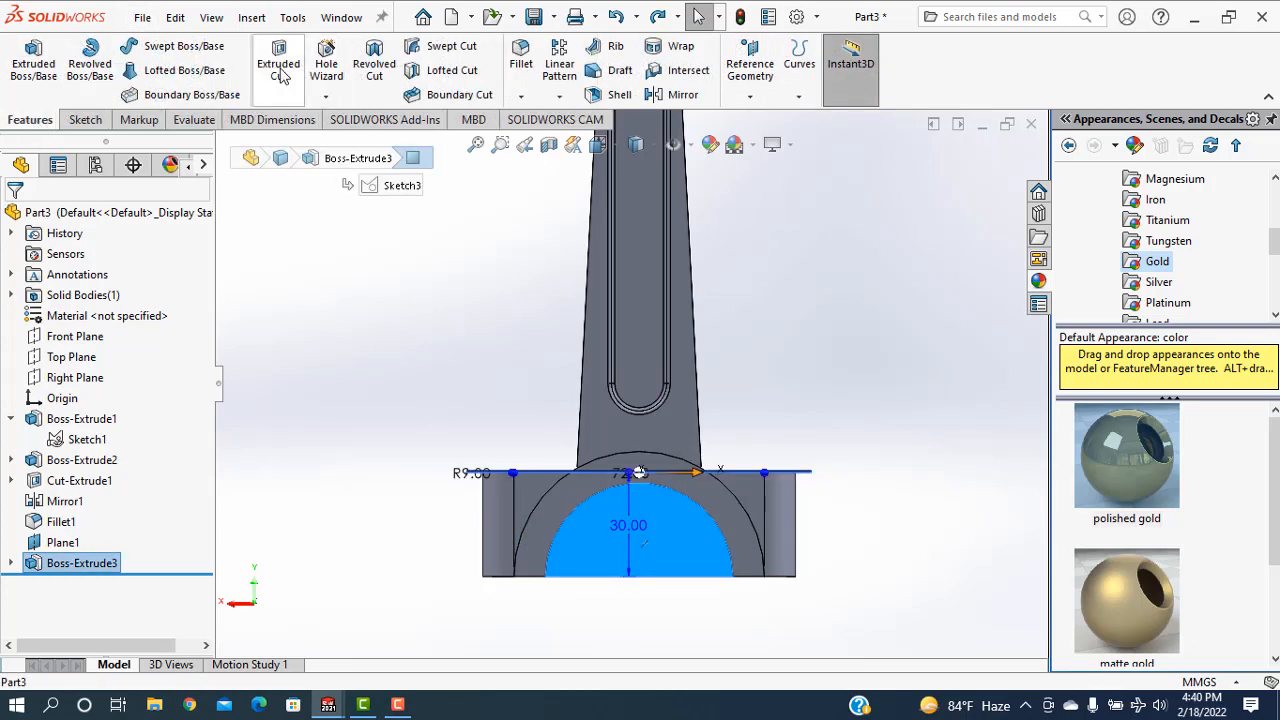
left_click(280, 72)
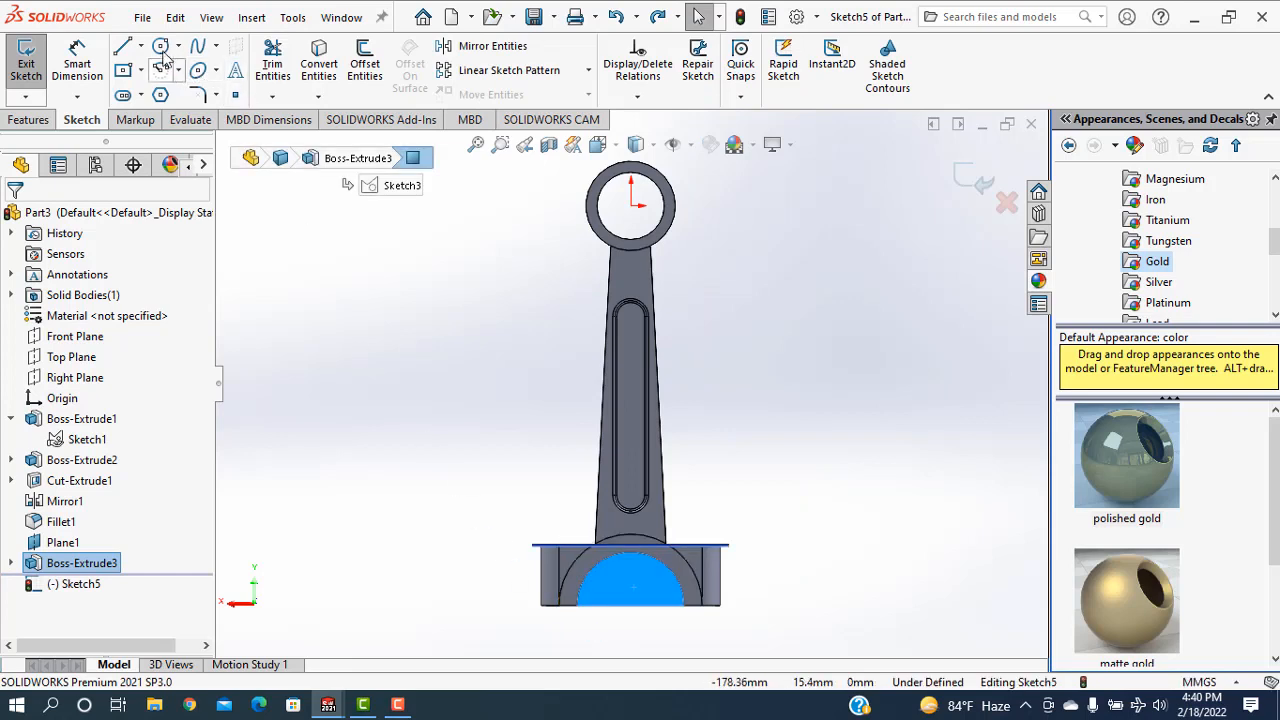
left_click(160, 46)
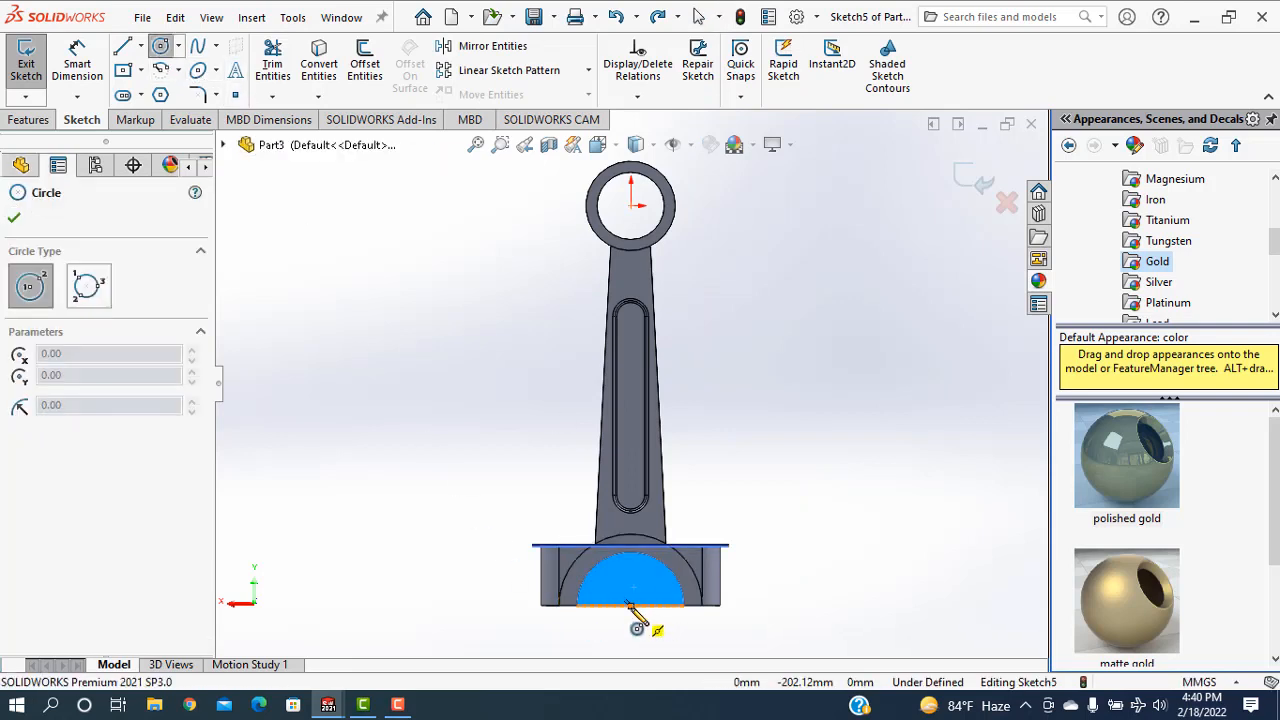
left_click(630, 605)
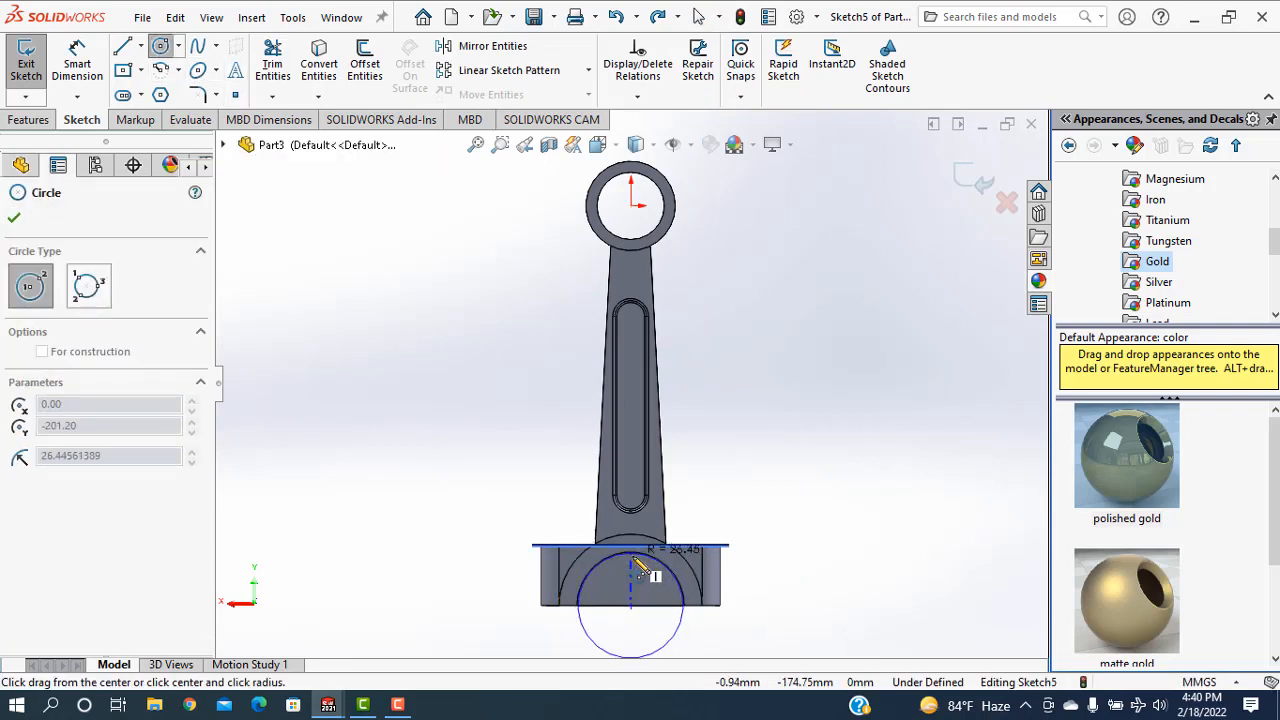
left_click(684, 606)
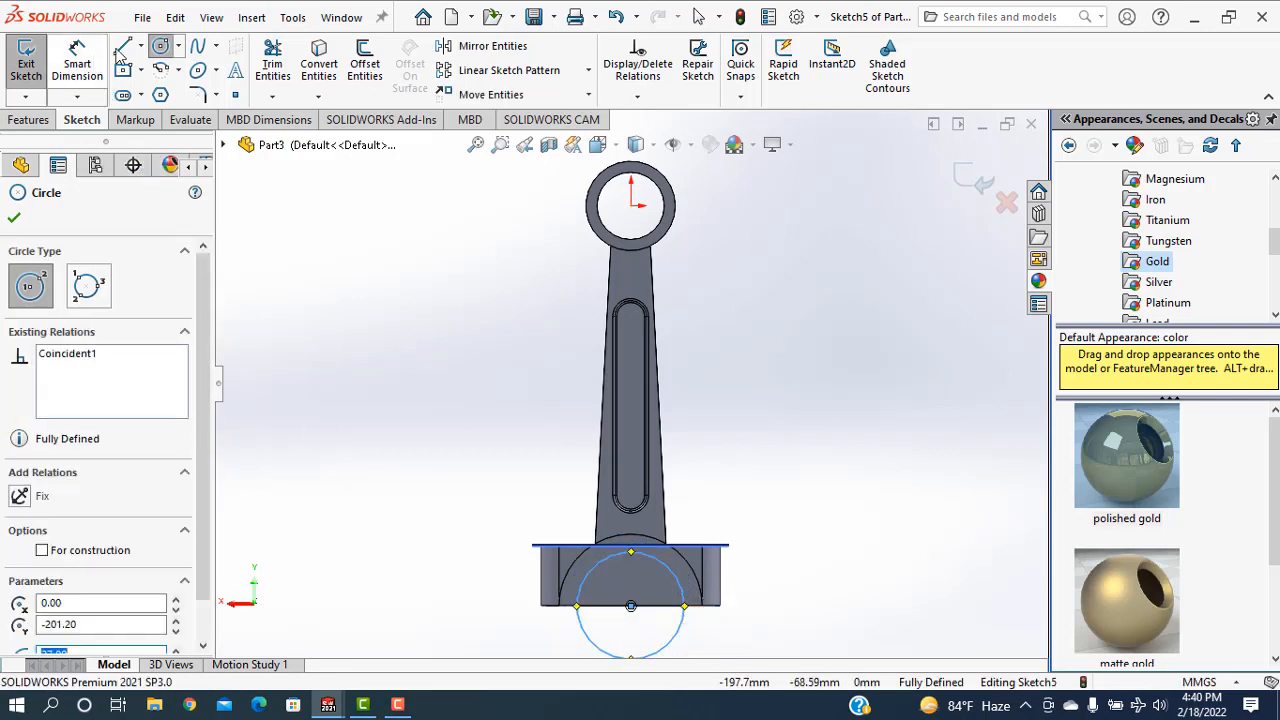
Close the semicircular profile with a horizontal diameter line along the flat edge, and trim away the circle's lower half
left_click(122, 48)
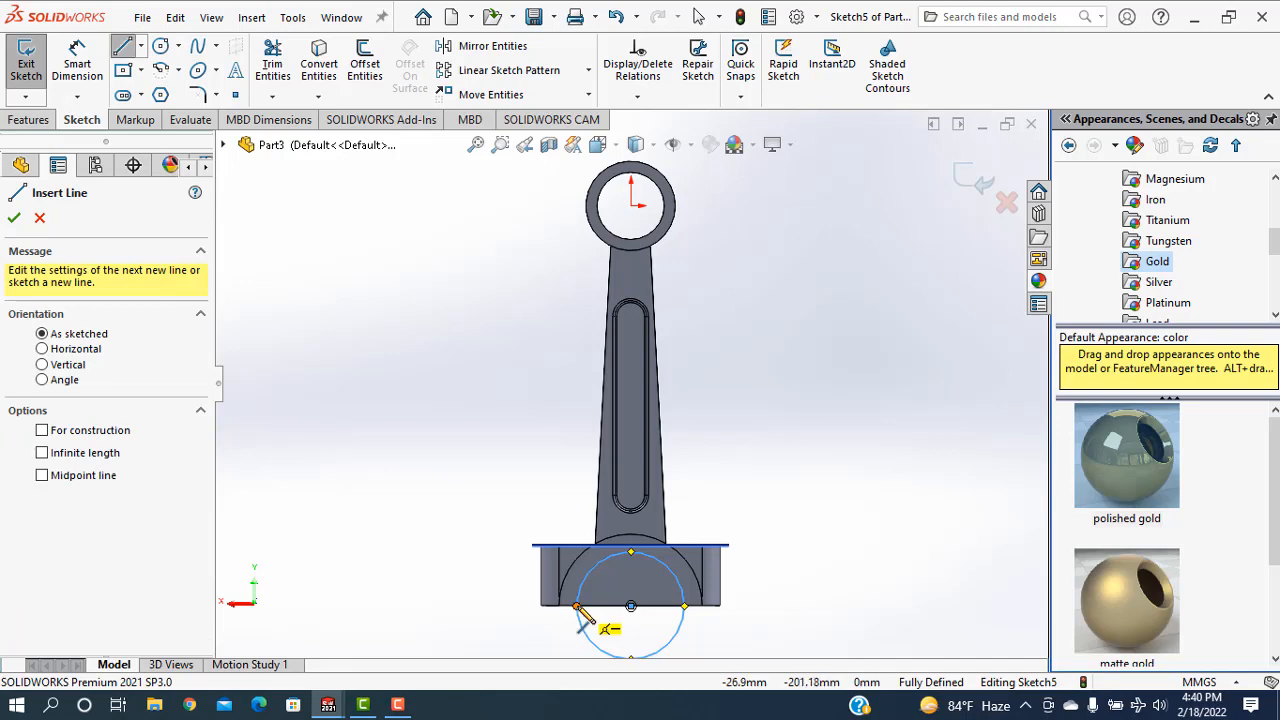
left_click(577, 607)
left_click(684, 607)
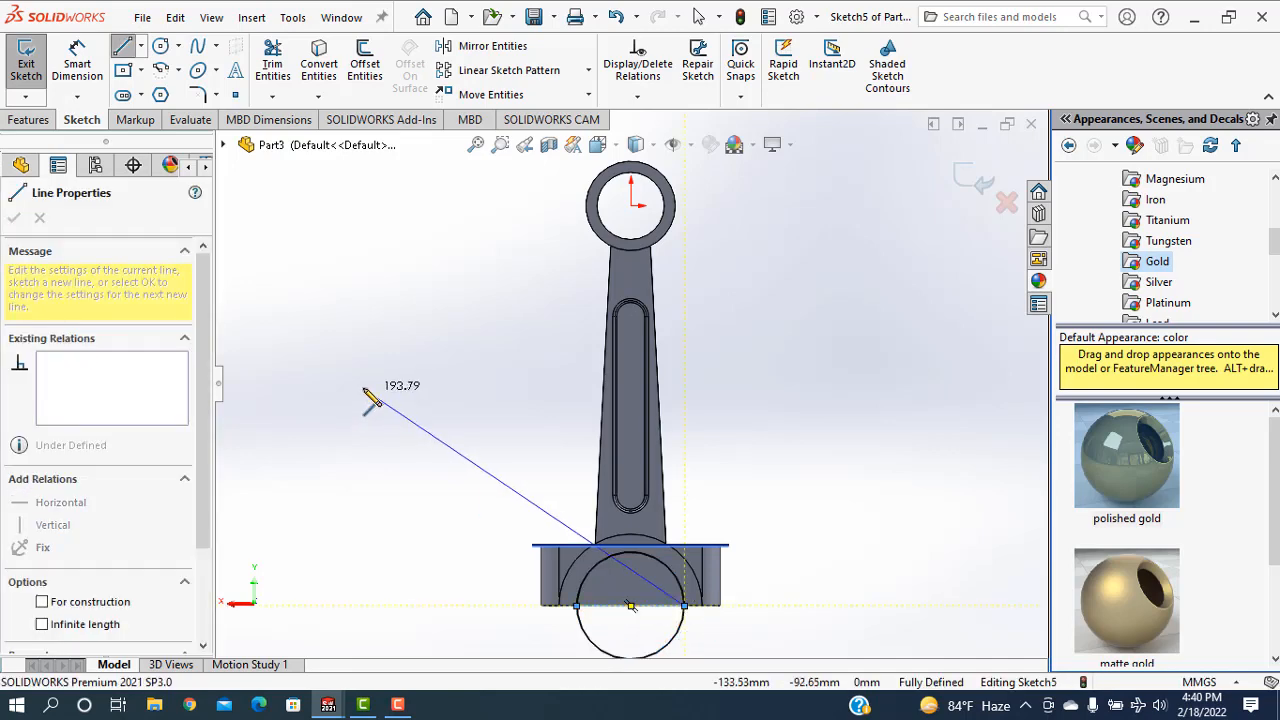
right_click(368, 322)
left_click(400, 404)
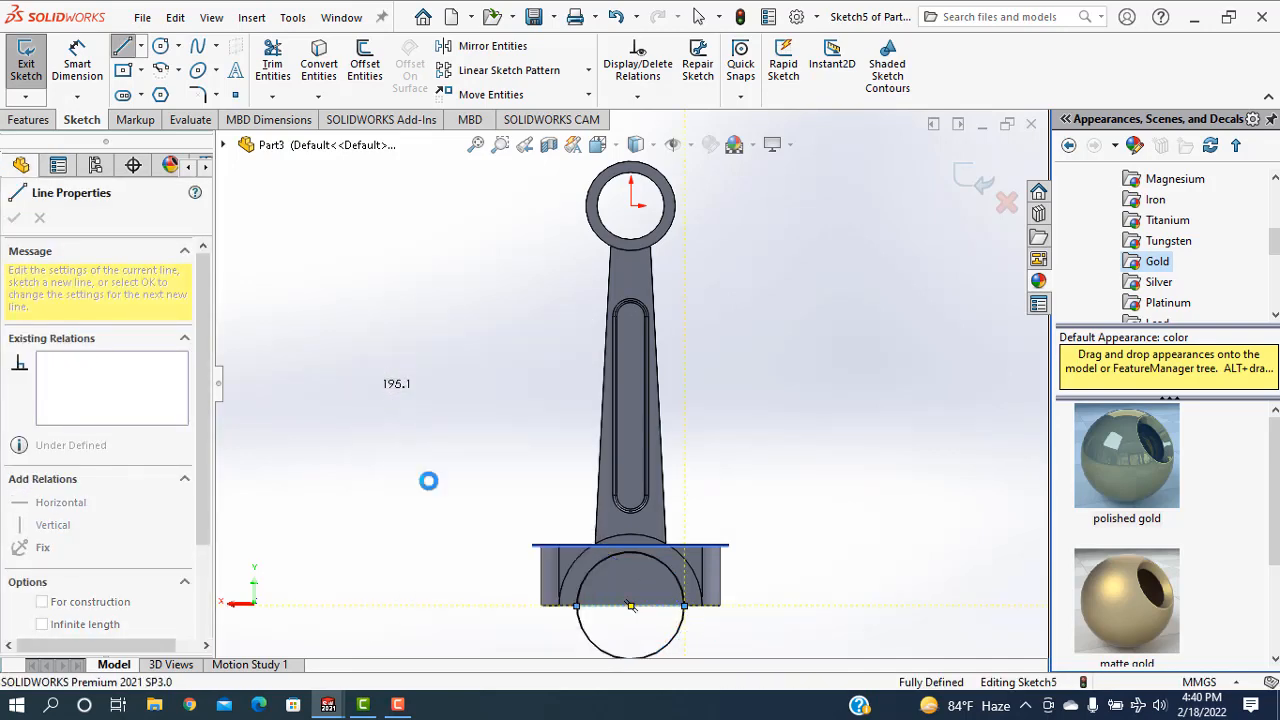
left_click(288, 70)
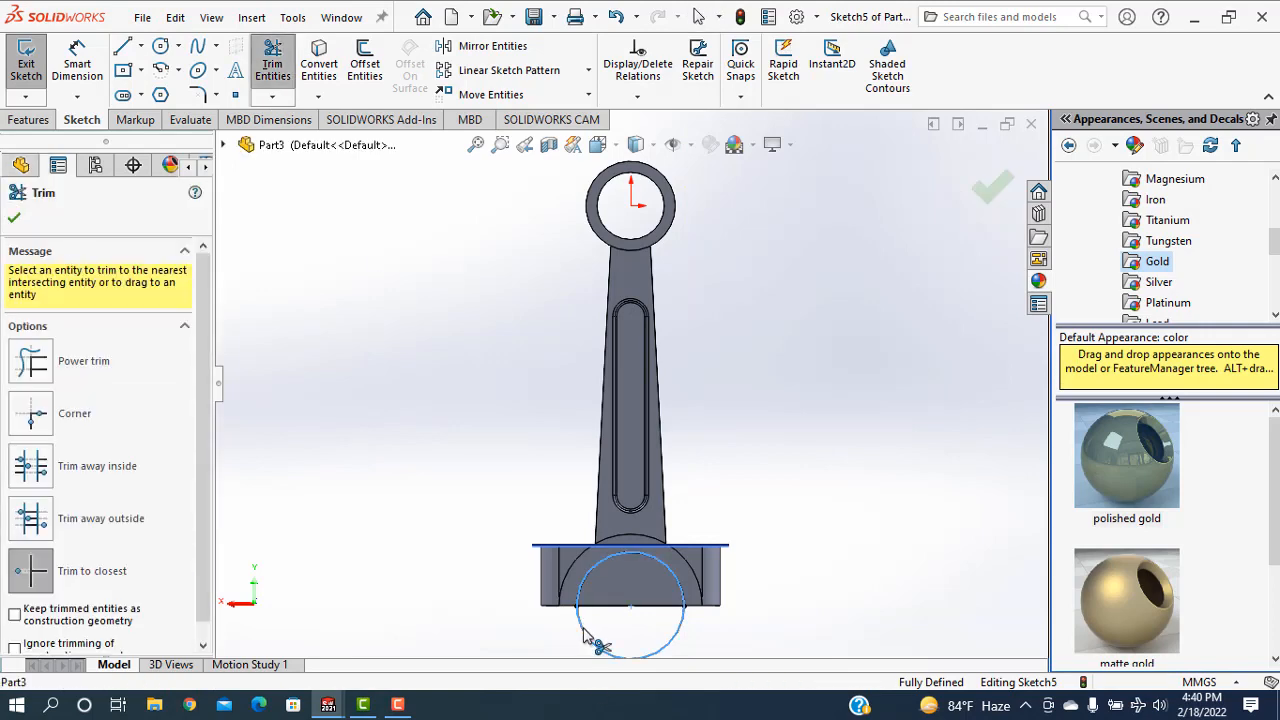
left_click(595, 645)
left_click(14, 217)
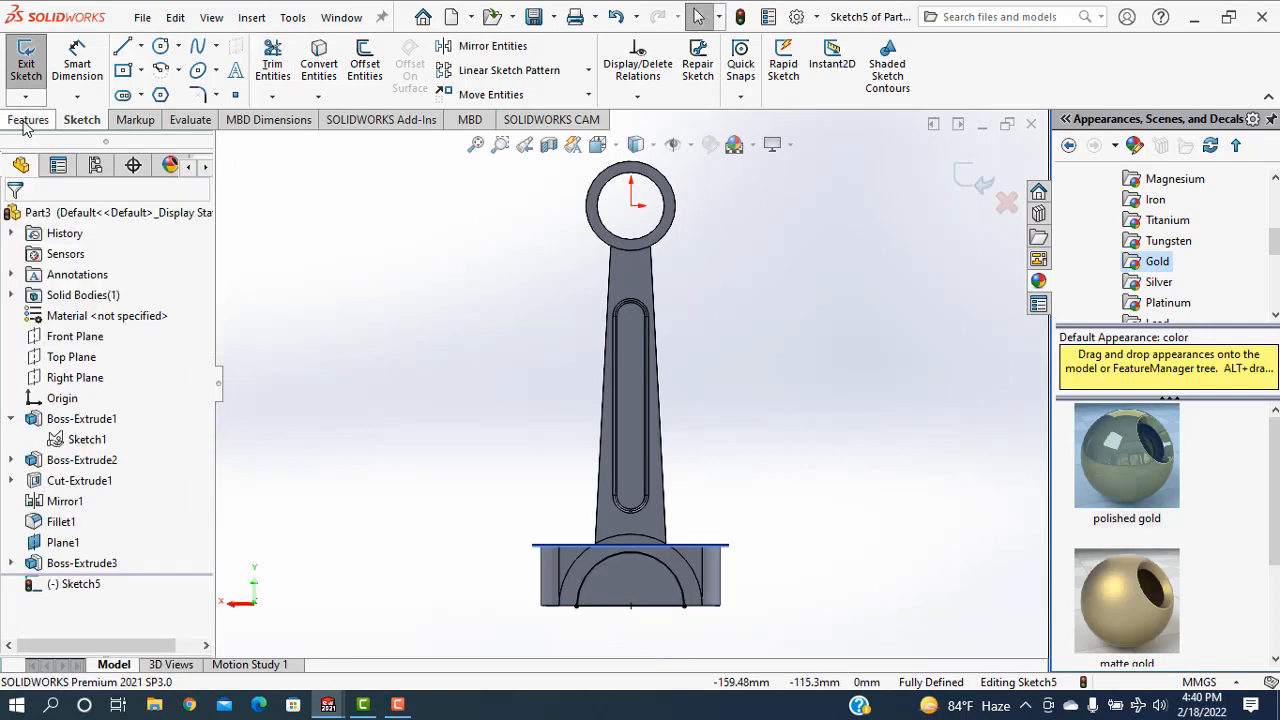
Exit the sketch and cut the semicircular profile Through All to clear the half ring's bore
left_click(28, 119)
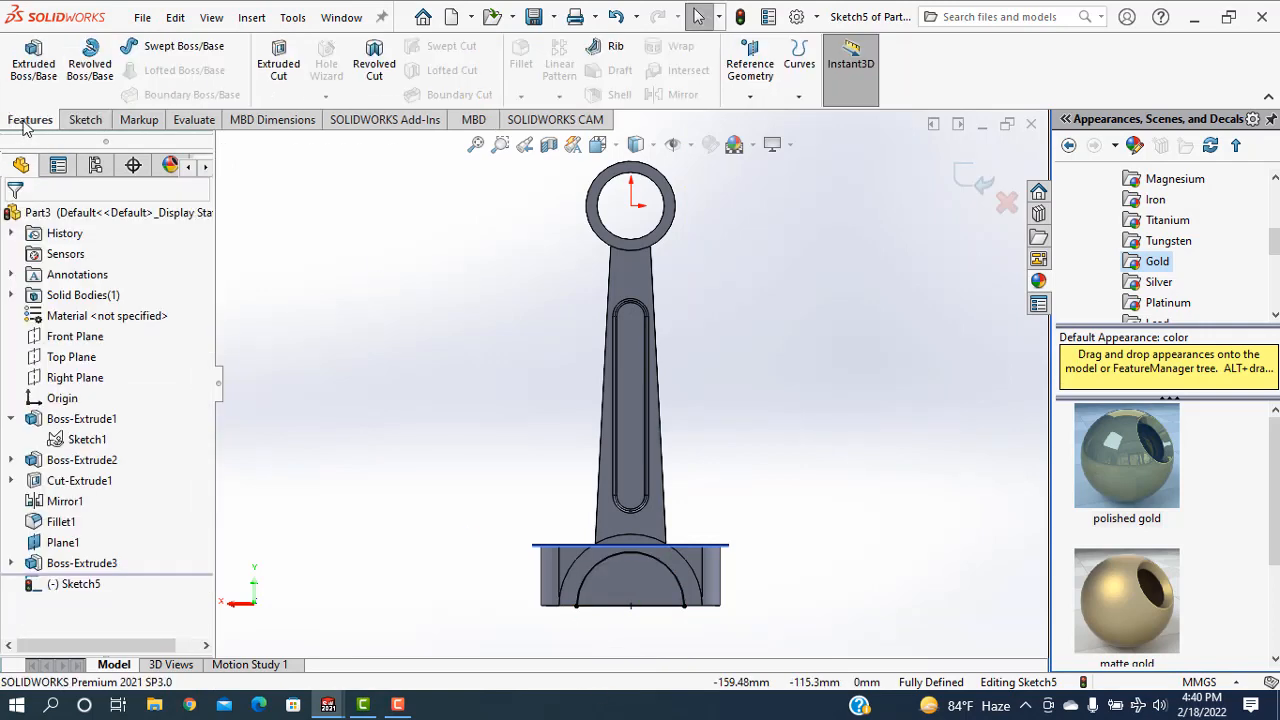
left_click(965, 192)
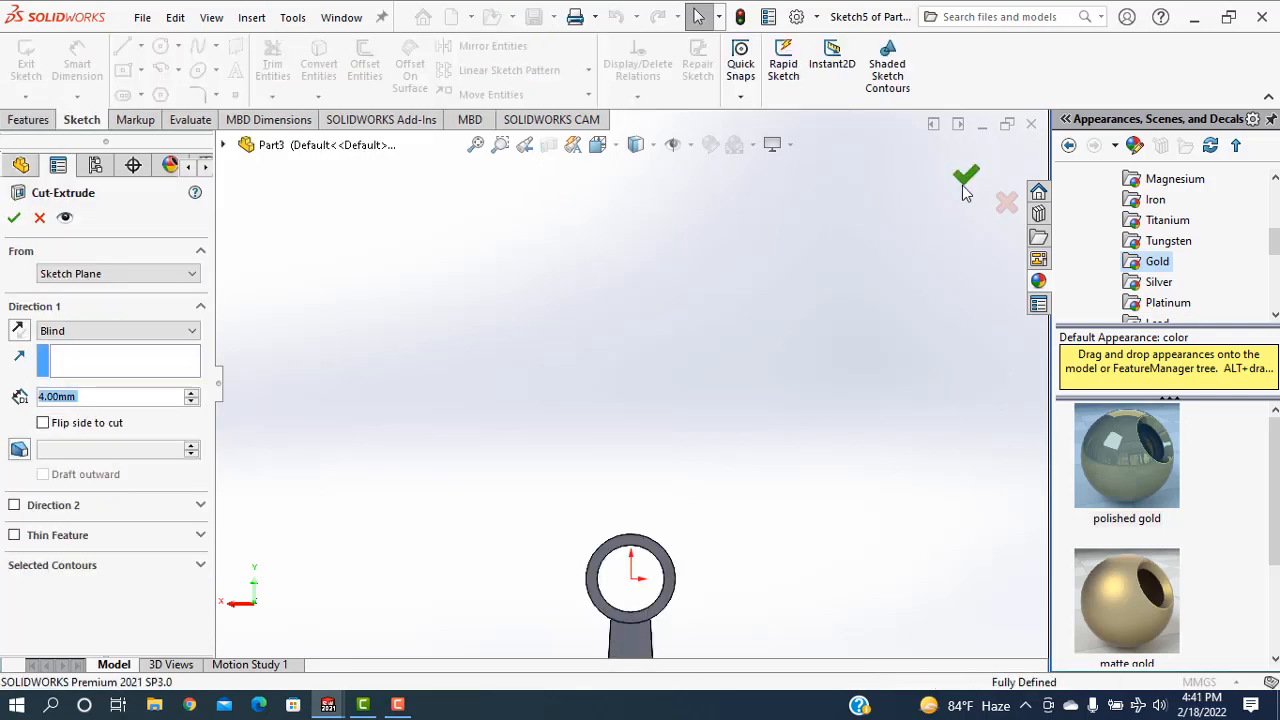
left_click(88, 333)
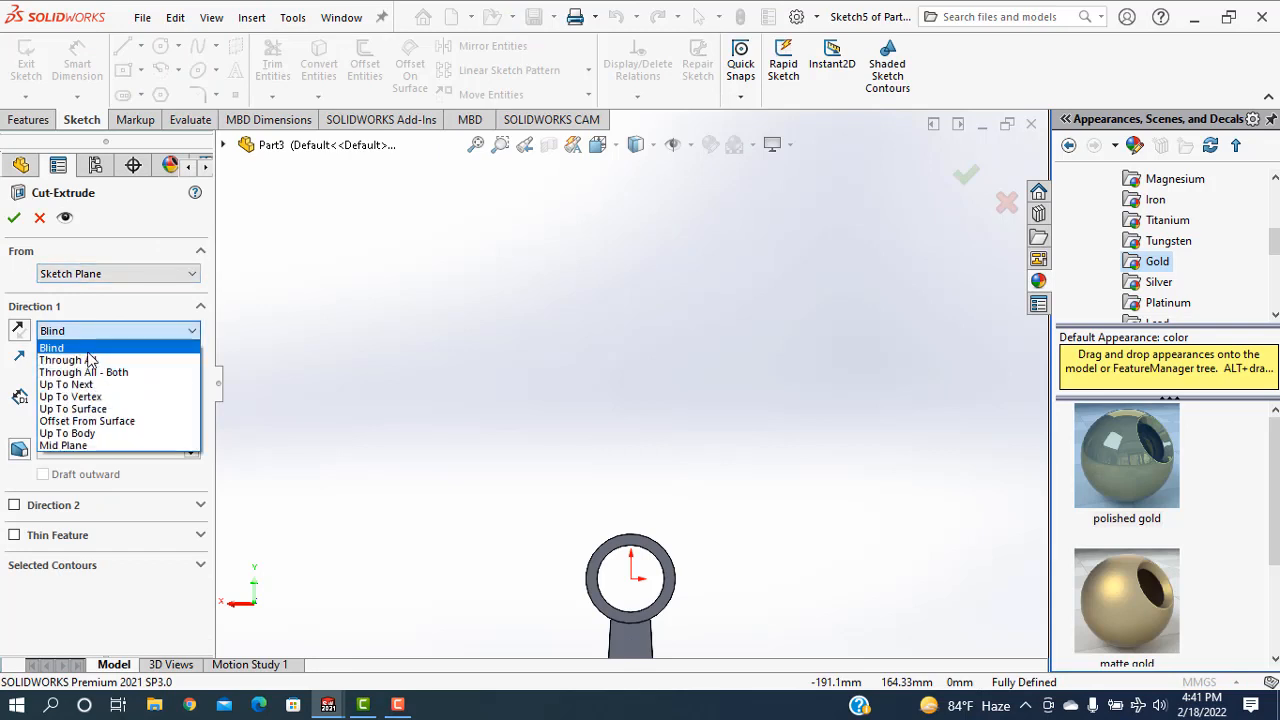
left_click(90, 362)
left_click(15, 218)
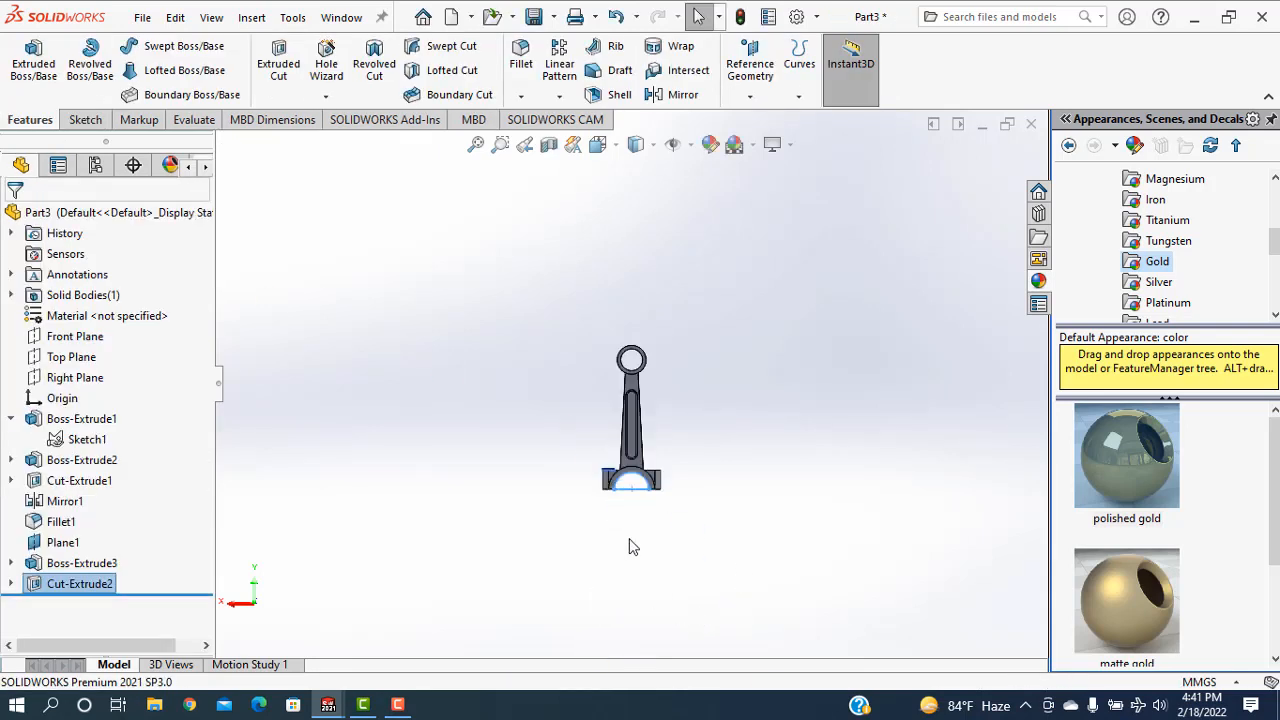
scroll(650, 470, "down", 4)
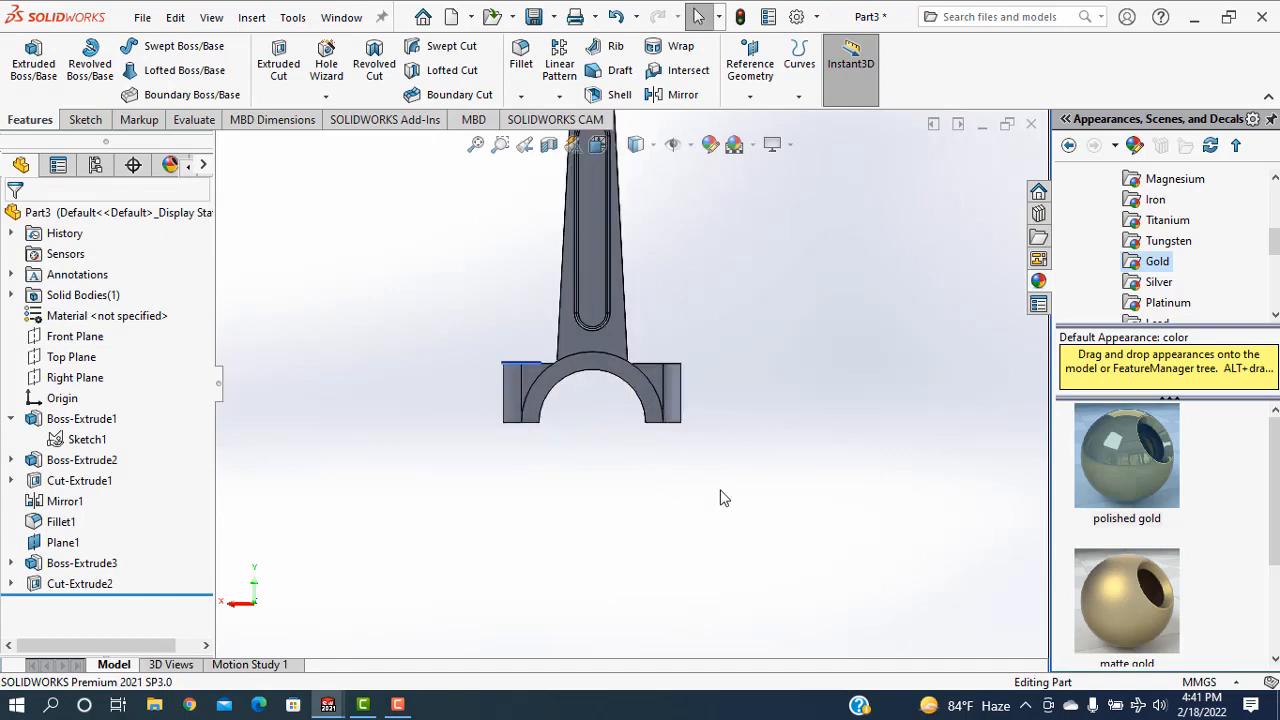
middle_click_drag(724, 498, 597, 345)
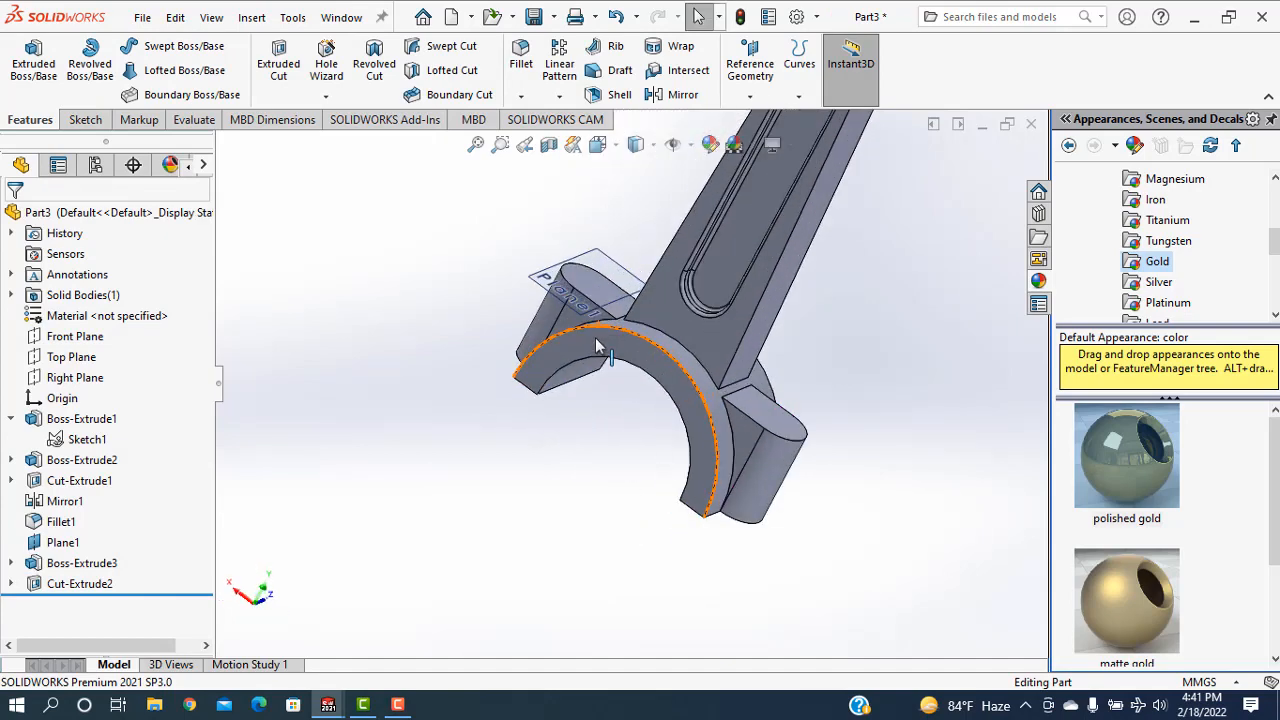
Hide Plane1 and start a sketch on the shank-side end face of one bolting lug
left_click(600, 266)
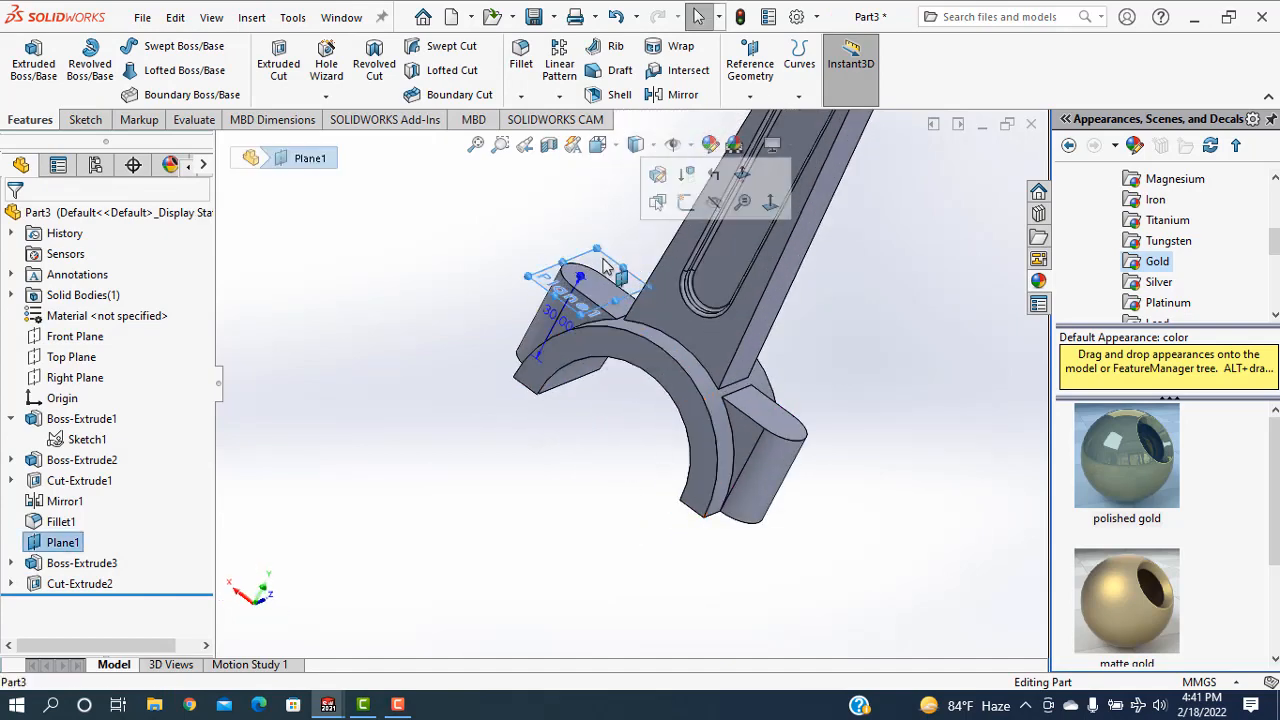
left_click(712, 204)
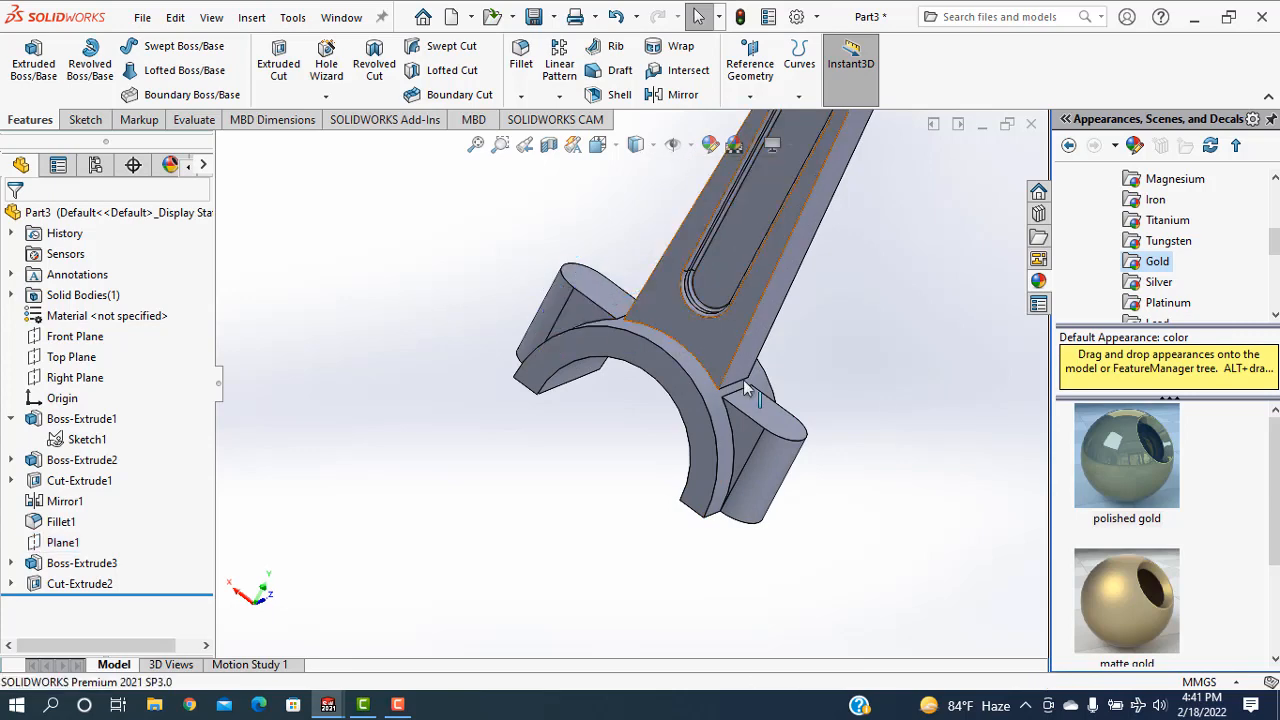
left_click(778, 432)
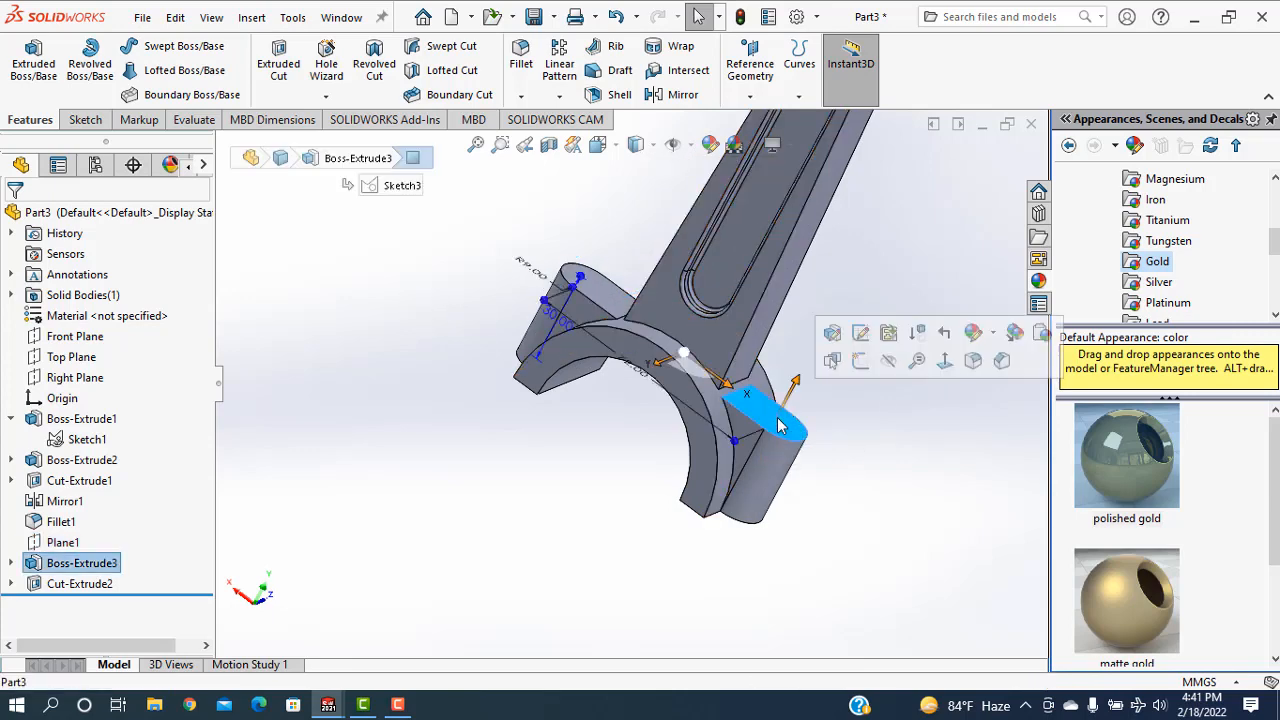
left_click(860, 360)
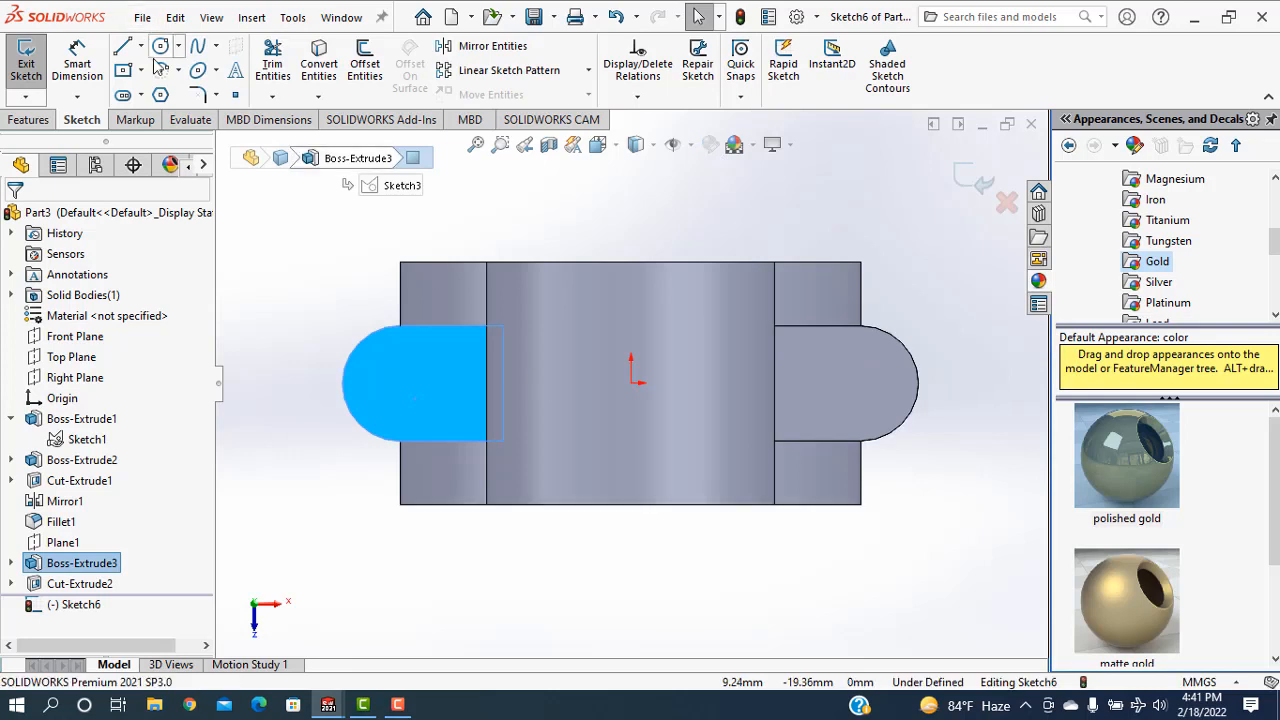
Draw a circle centred on each lug's rounded end, about 8.7 mm and 8.4 mm in diameter
left_click(160, 47)
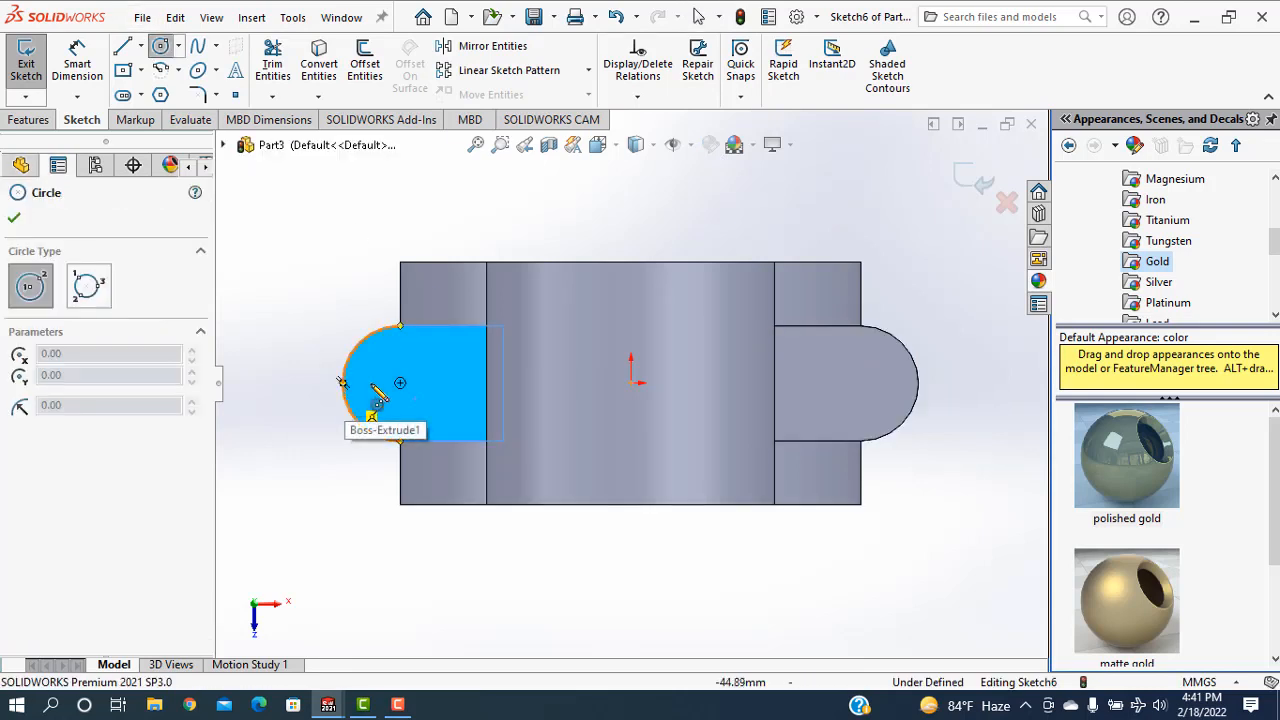
left_click(400, 383)
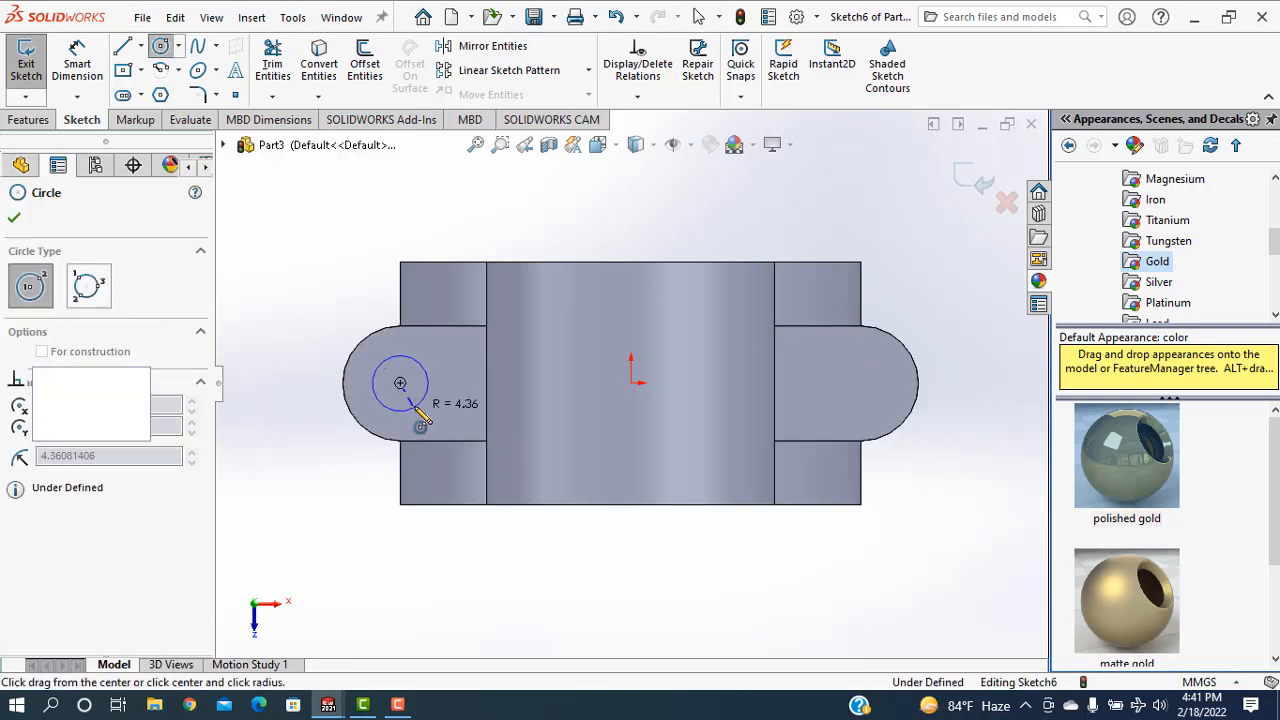
left_click(426, 400)
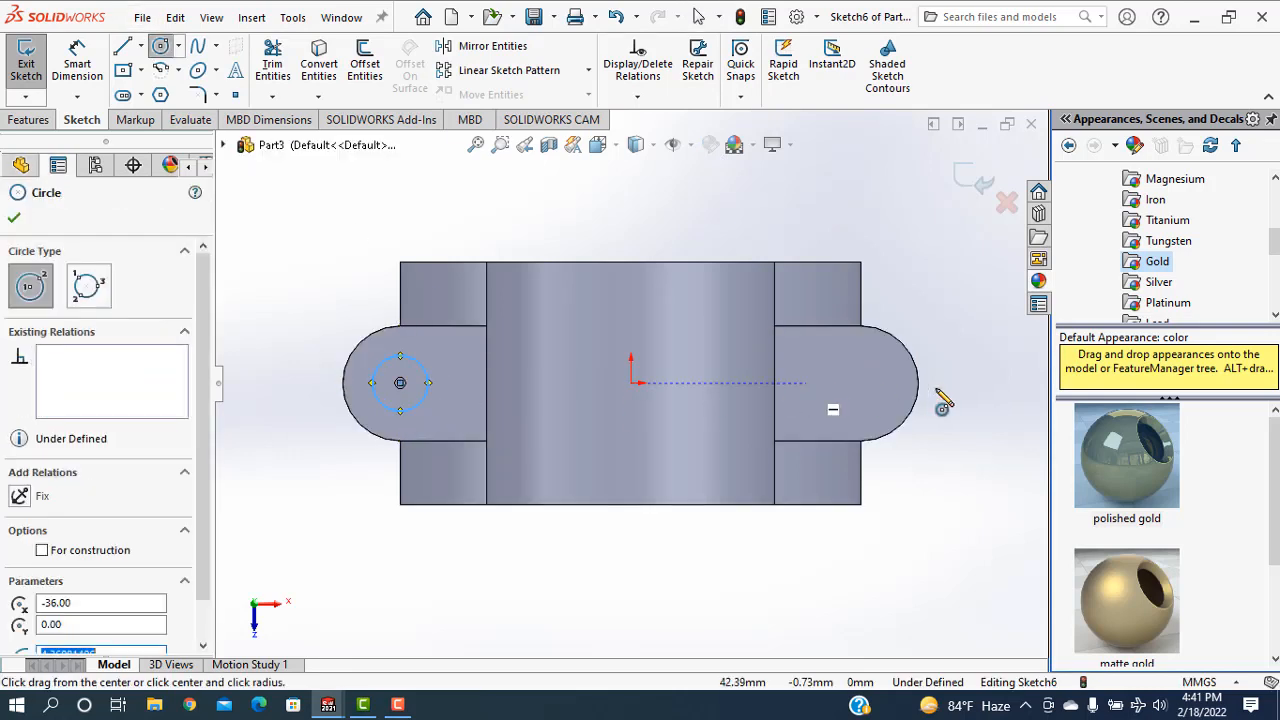
left_click(861, 383)
left_click(884, 400)
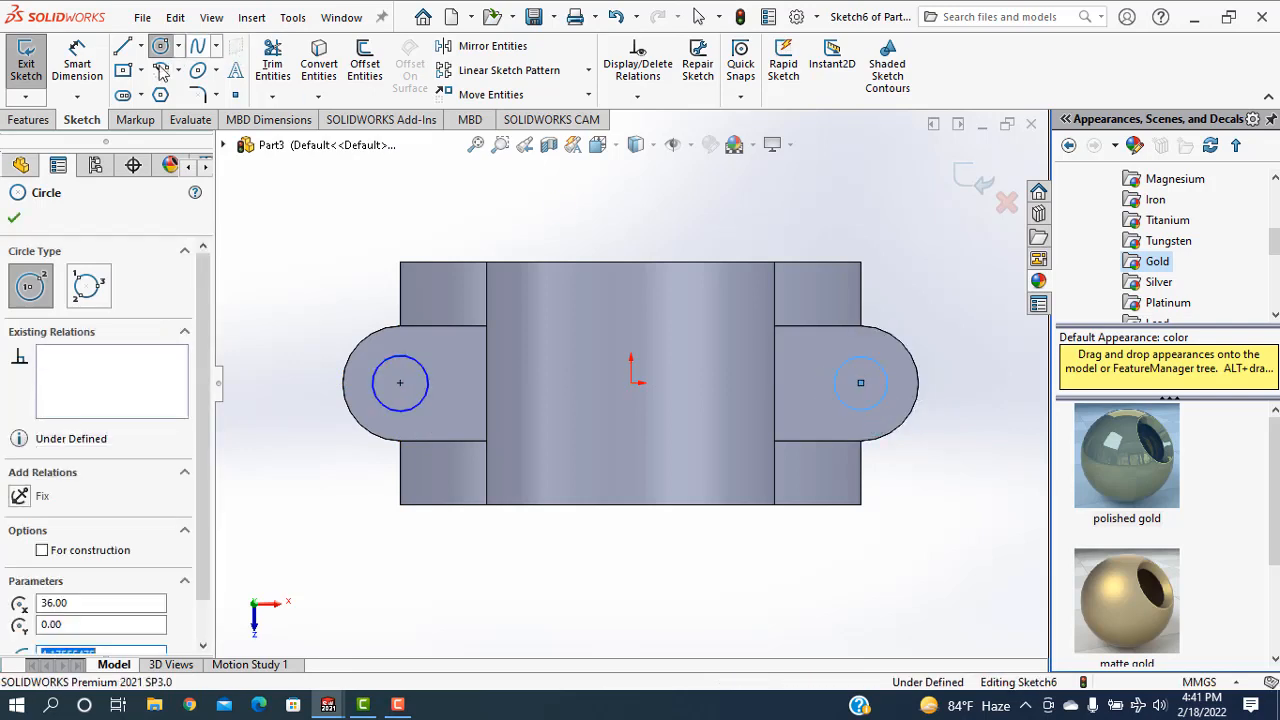
Dimension both lug circles to a diameter of 9 mm
left_click(66, 72)
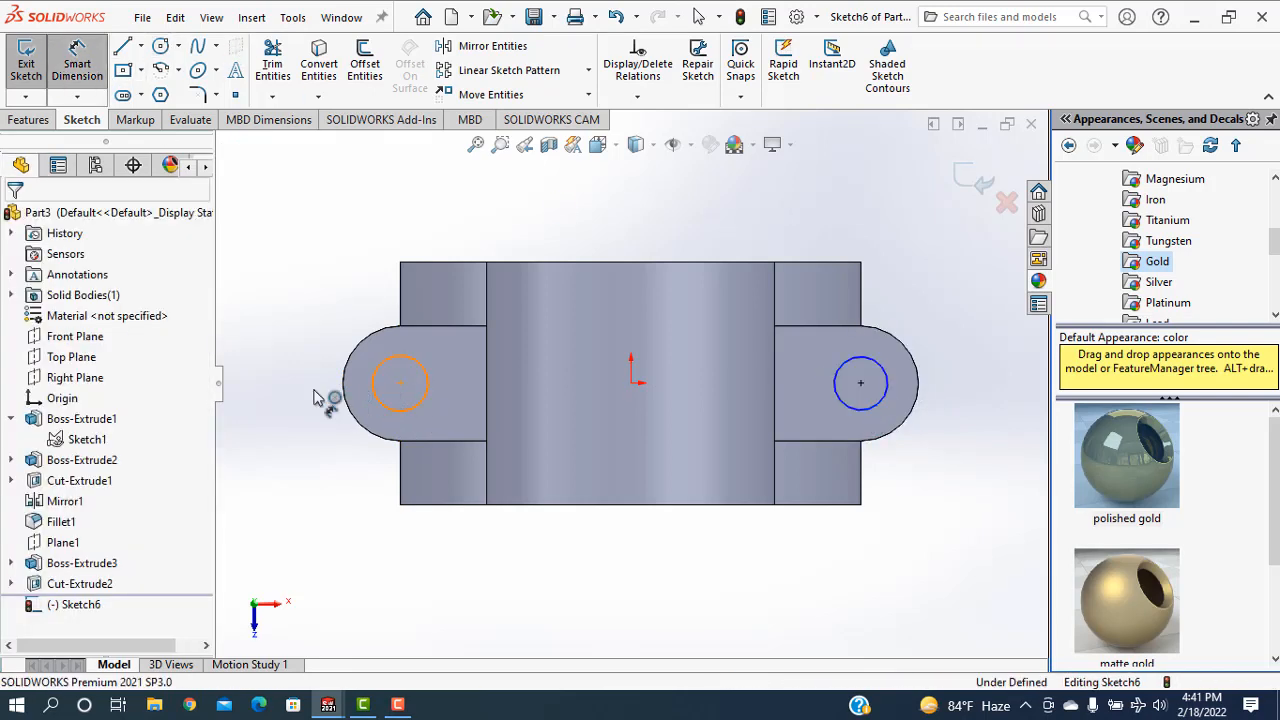
left_click(279, 399)
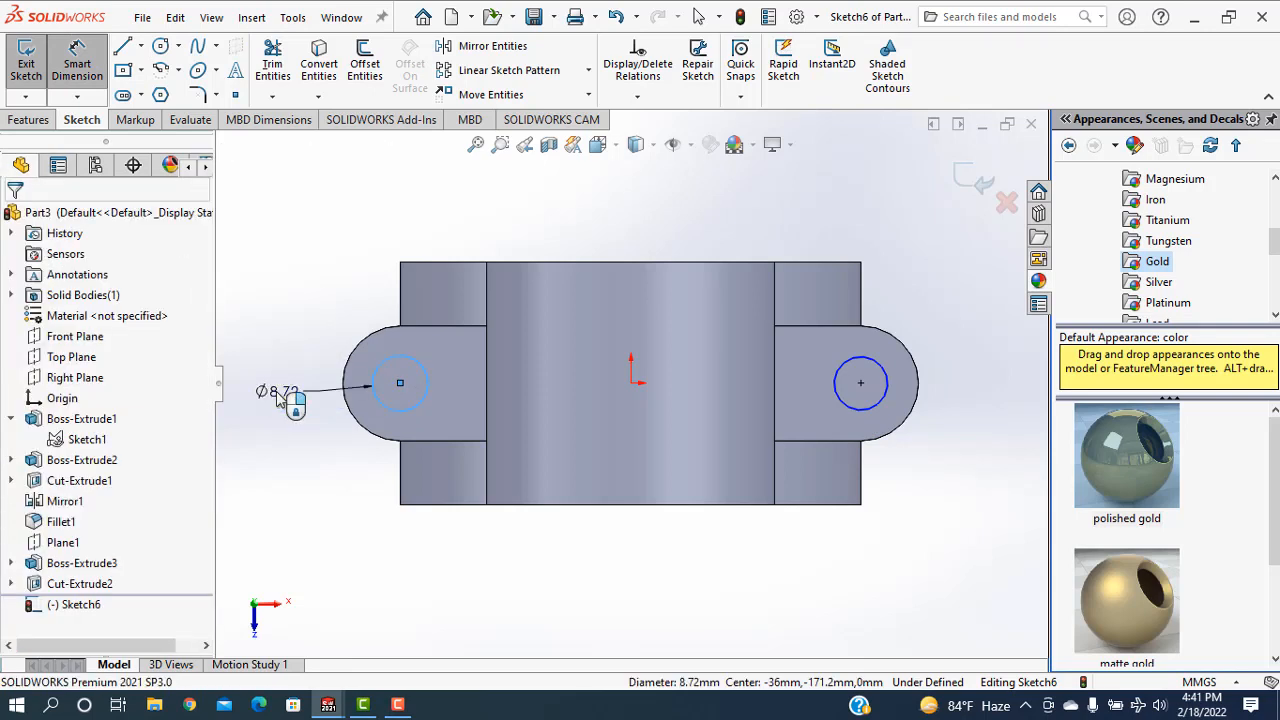
left_click(279, 399)
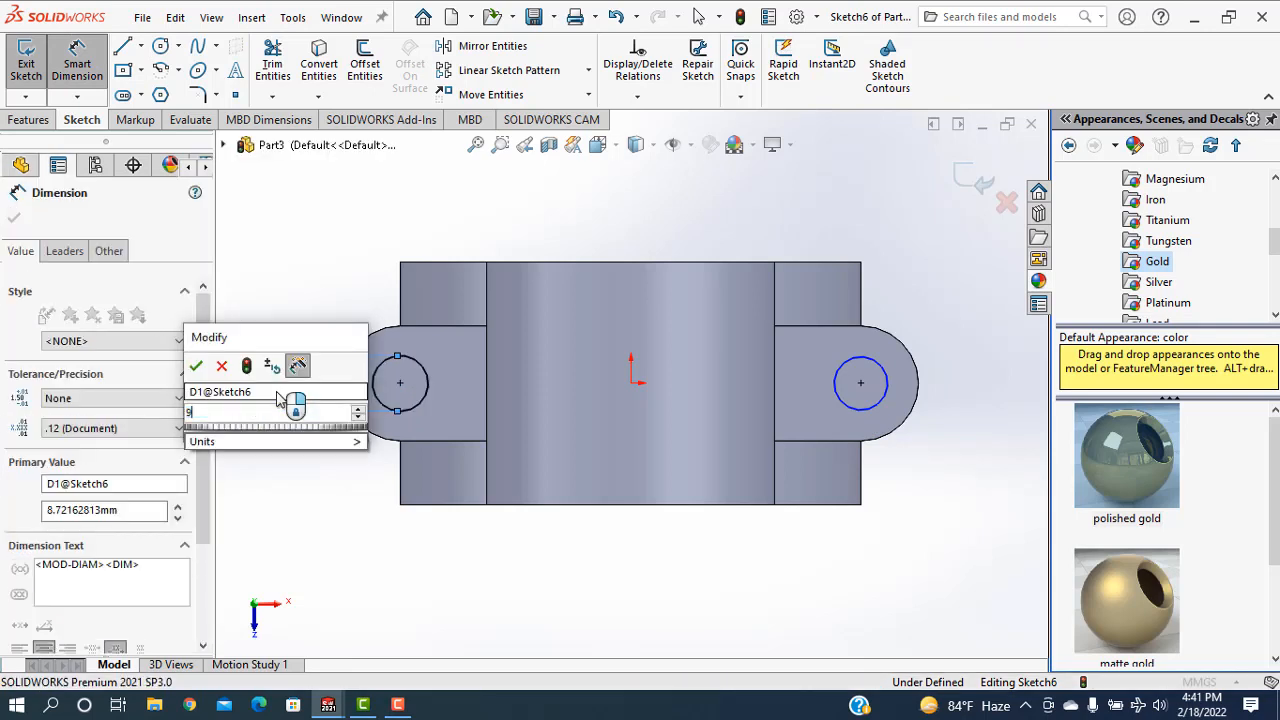
key("Return")
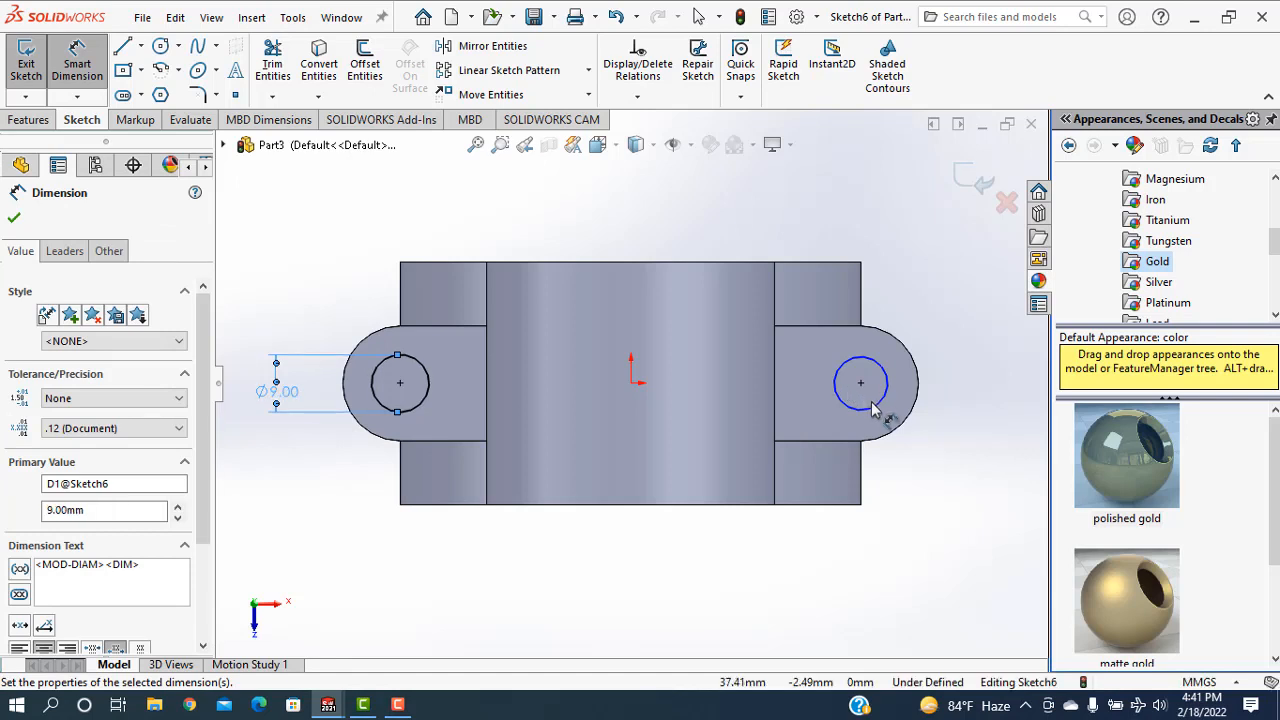
left_click(873, 412)
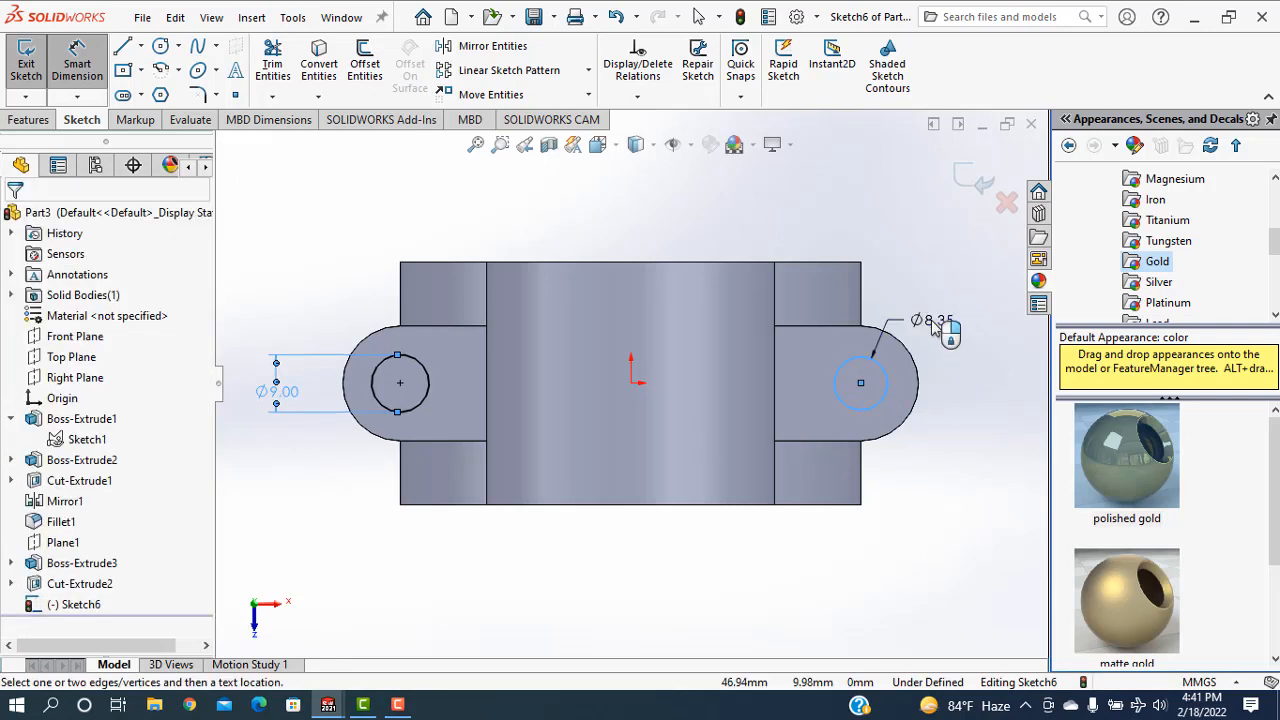
left_click(933, 328)
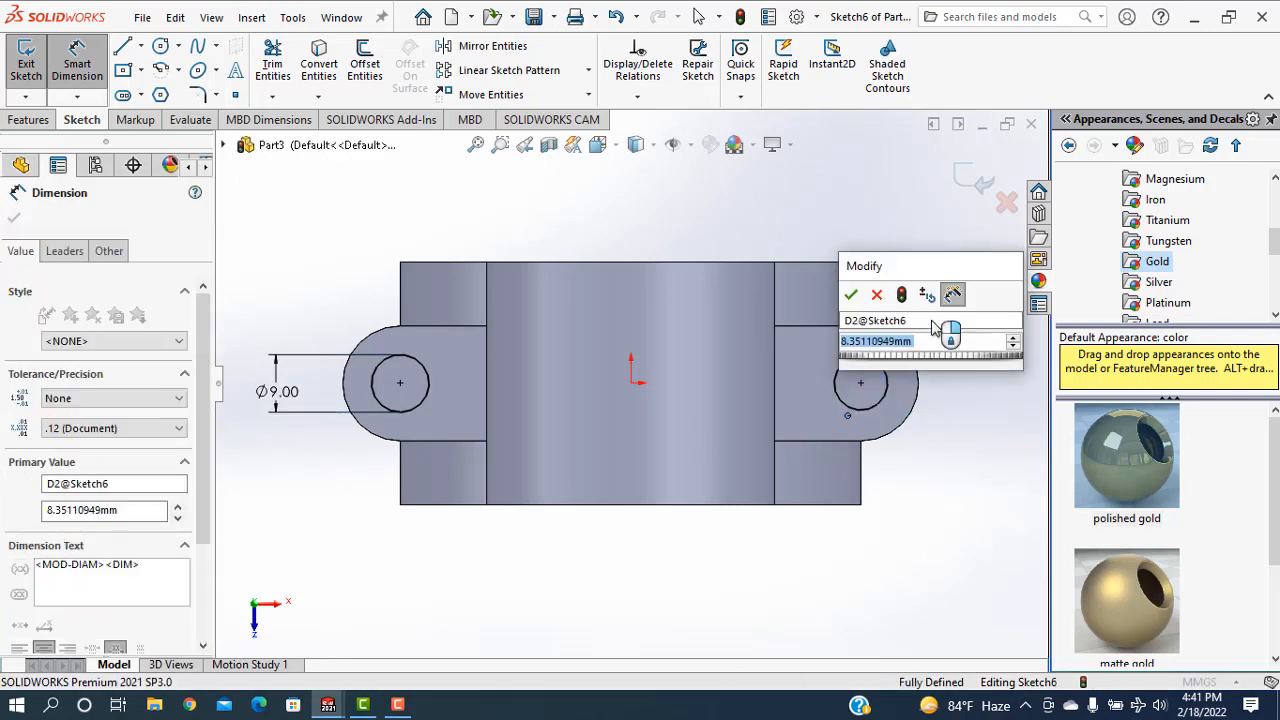
key("Return")
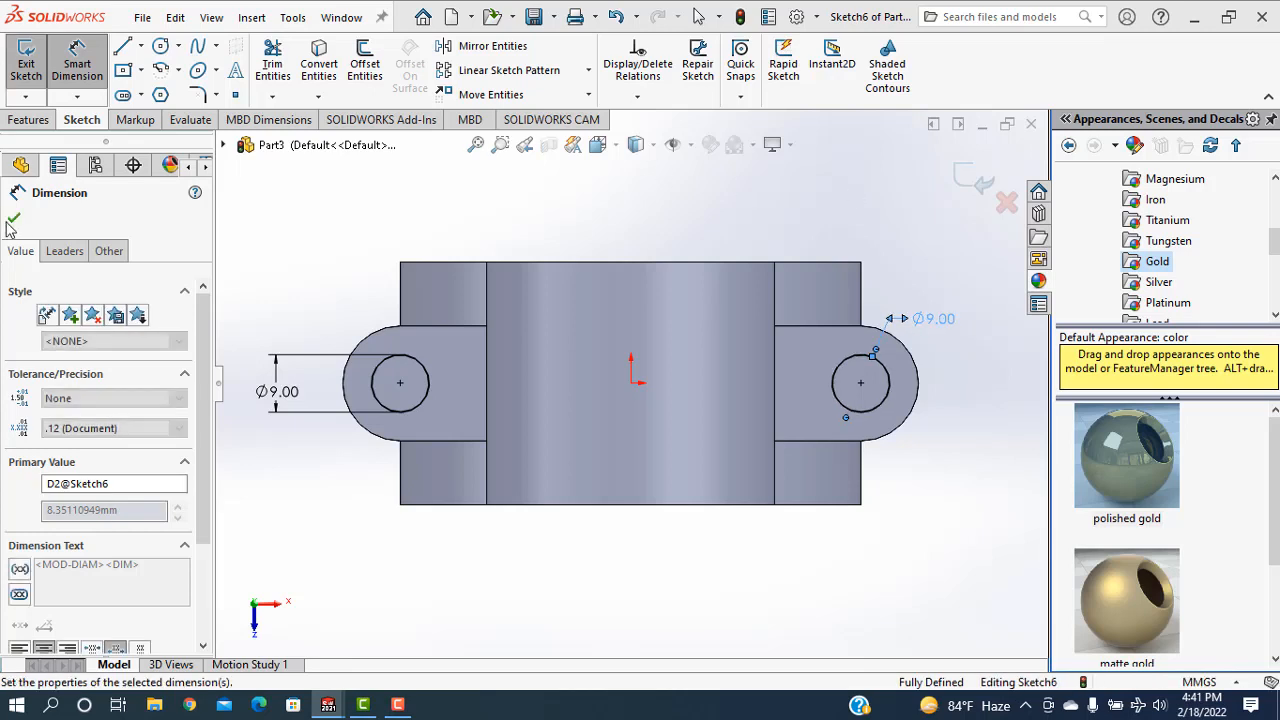
left_click(14, 217)
Extrude-cut the two circles completely through the lugs to form the bolt holes
left_click(28, 121)
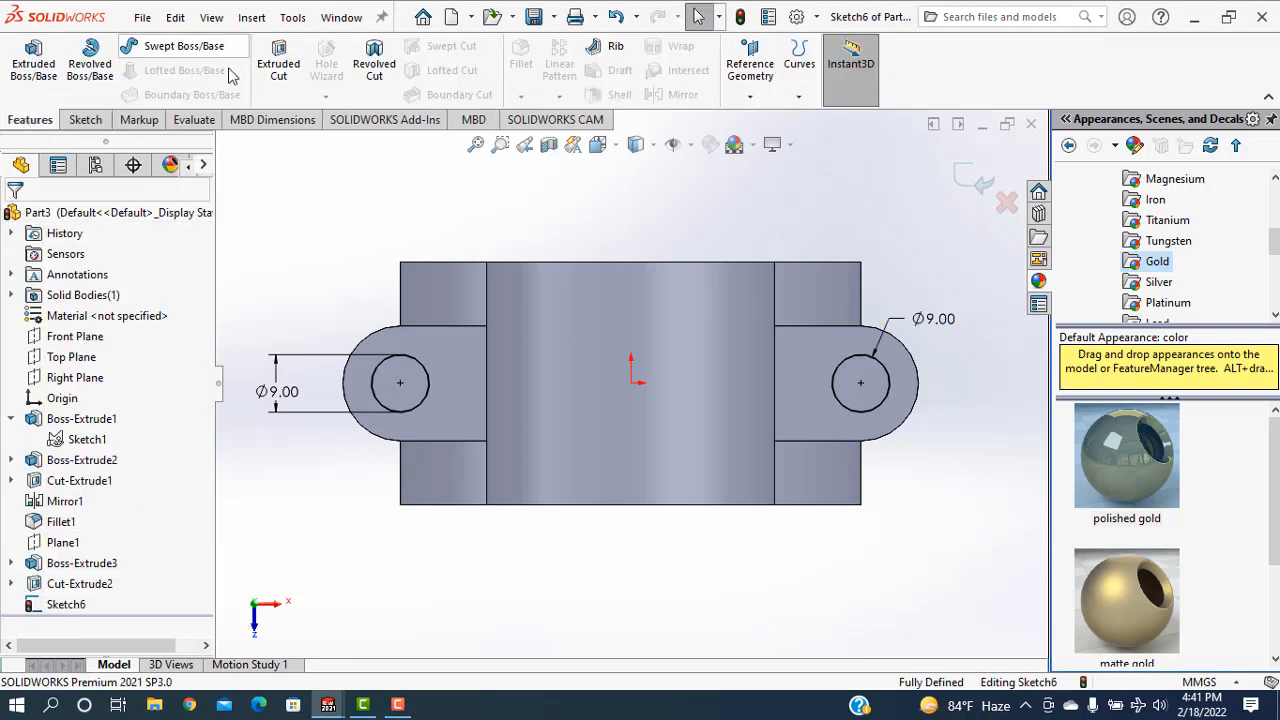
left_click(280, 68)
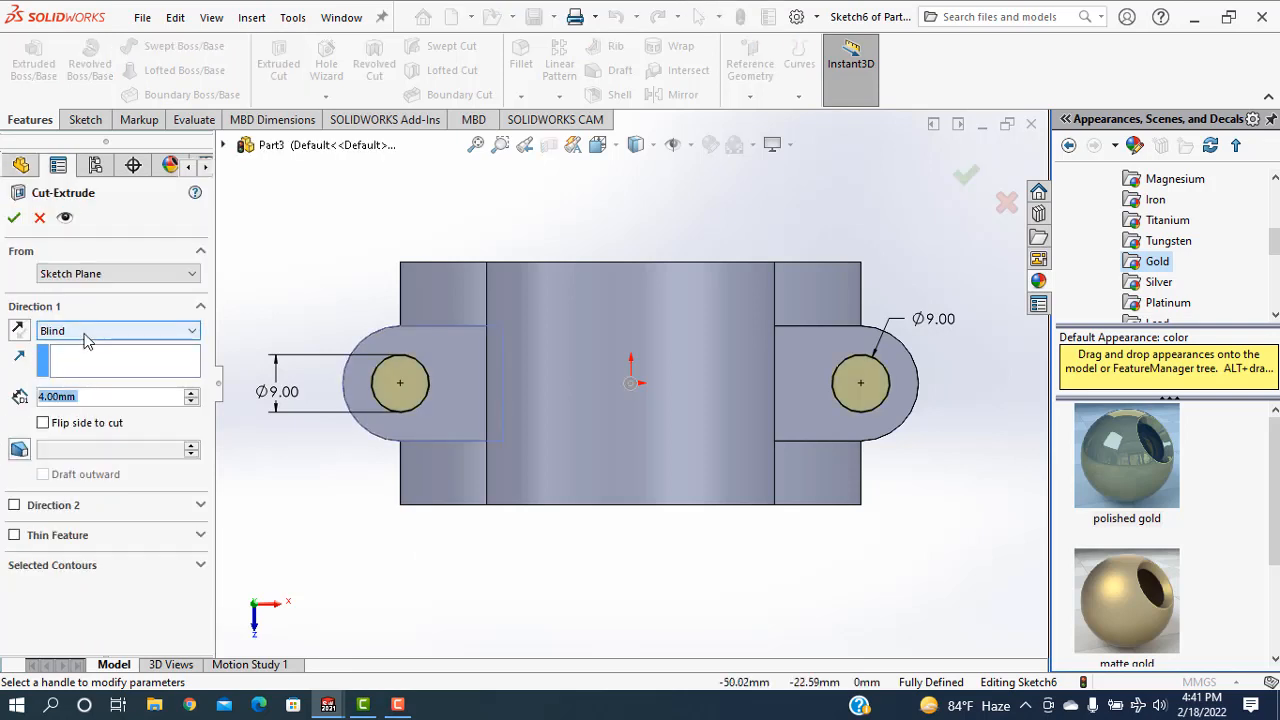
left_click(86, 340)
left_click(76, 358)
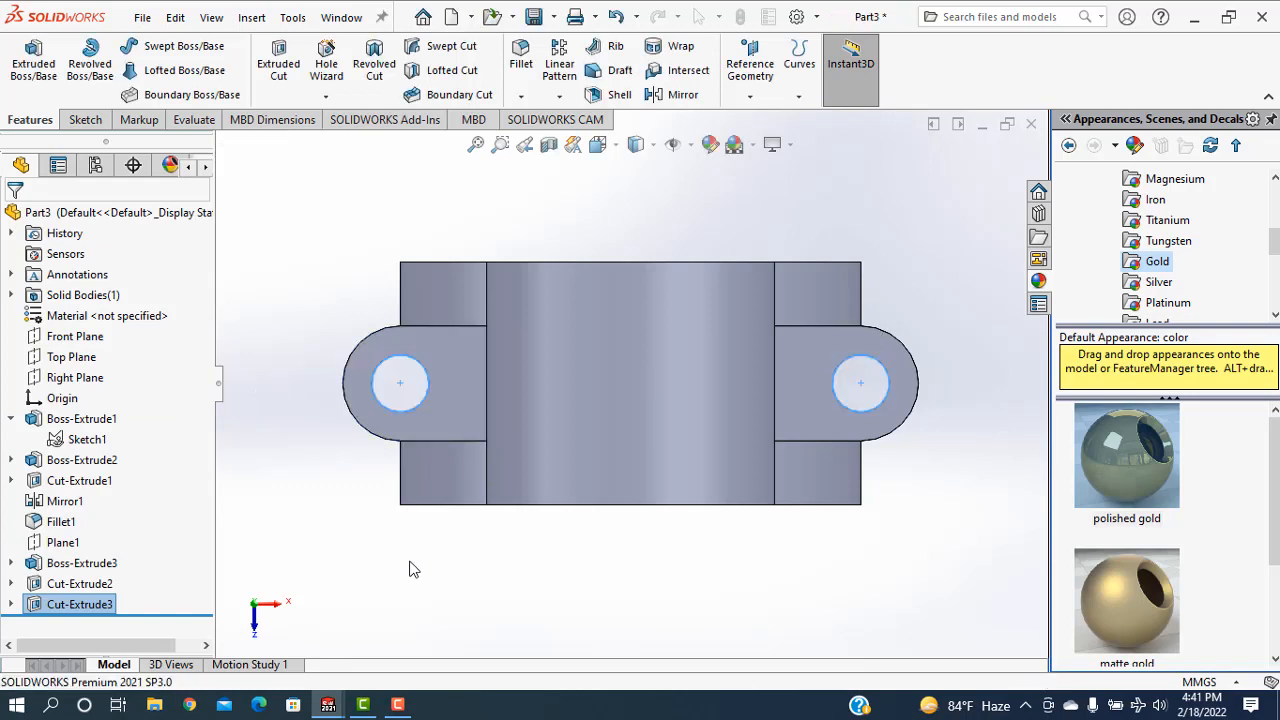
left_click(536, 574)
middle_click_drag(538, 574, 538, 343)
scroll(590, 456, "up", 9)
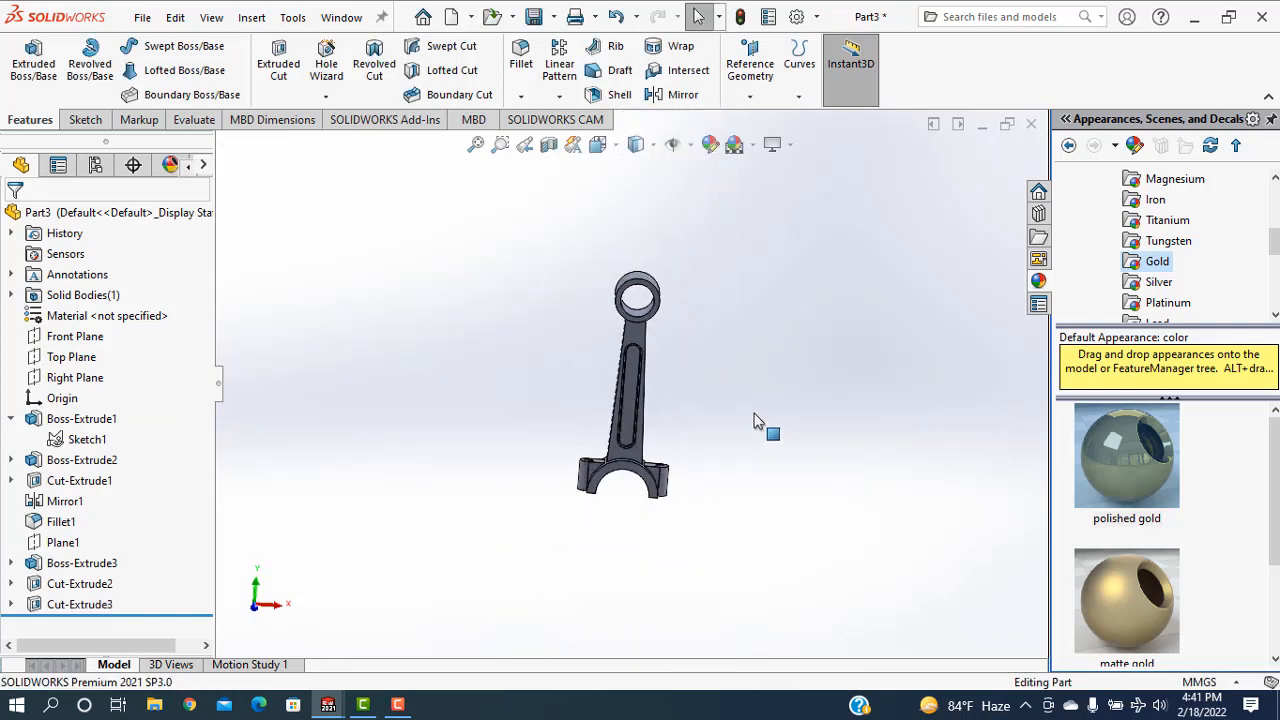
scroll(686, 467, "down", 3)
middle_click_drag(687, 430, 674, 440)
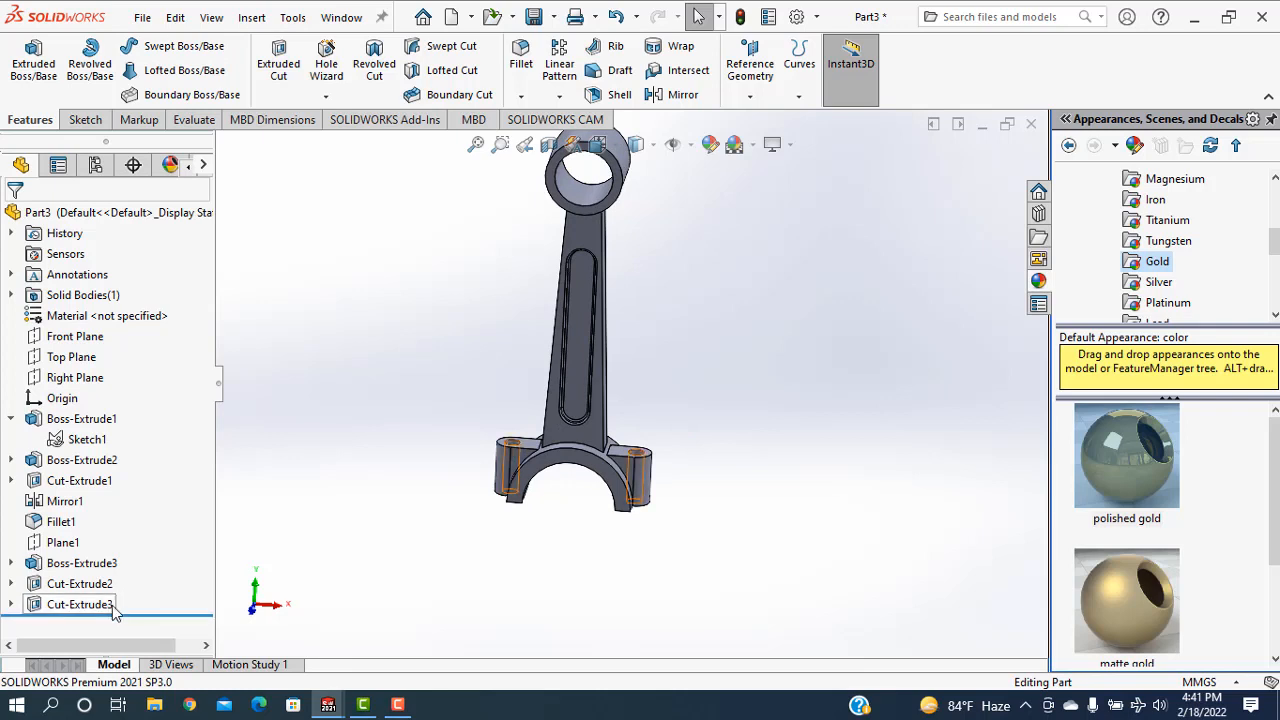
Roll the feature history back to just after Fillet1, before Plane1 and the lug features
left_click_drag(112, 614, 147, 536)
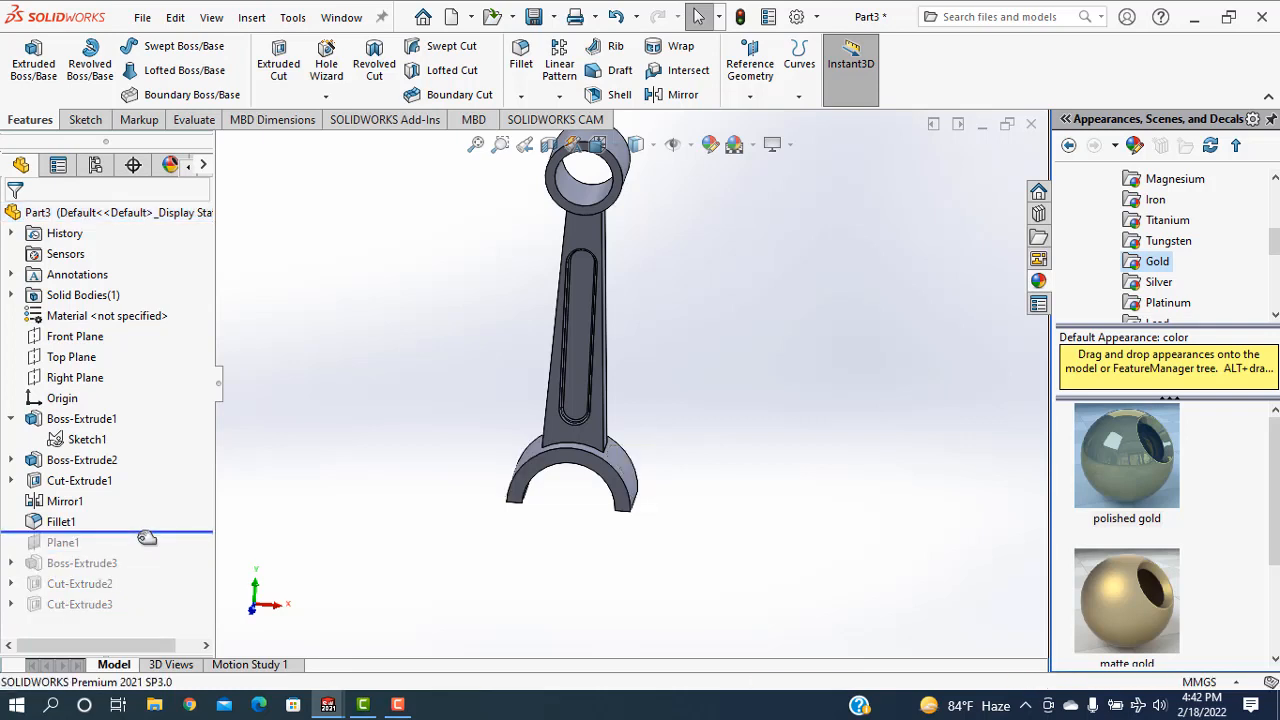
left_click(412, 401)
middle_click_drag(412, 401, 512, 478)
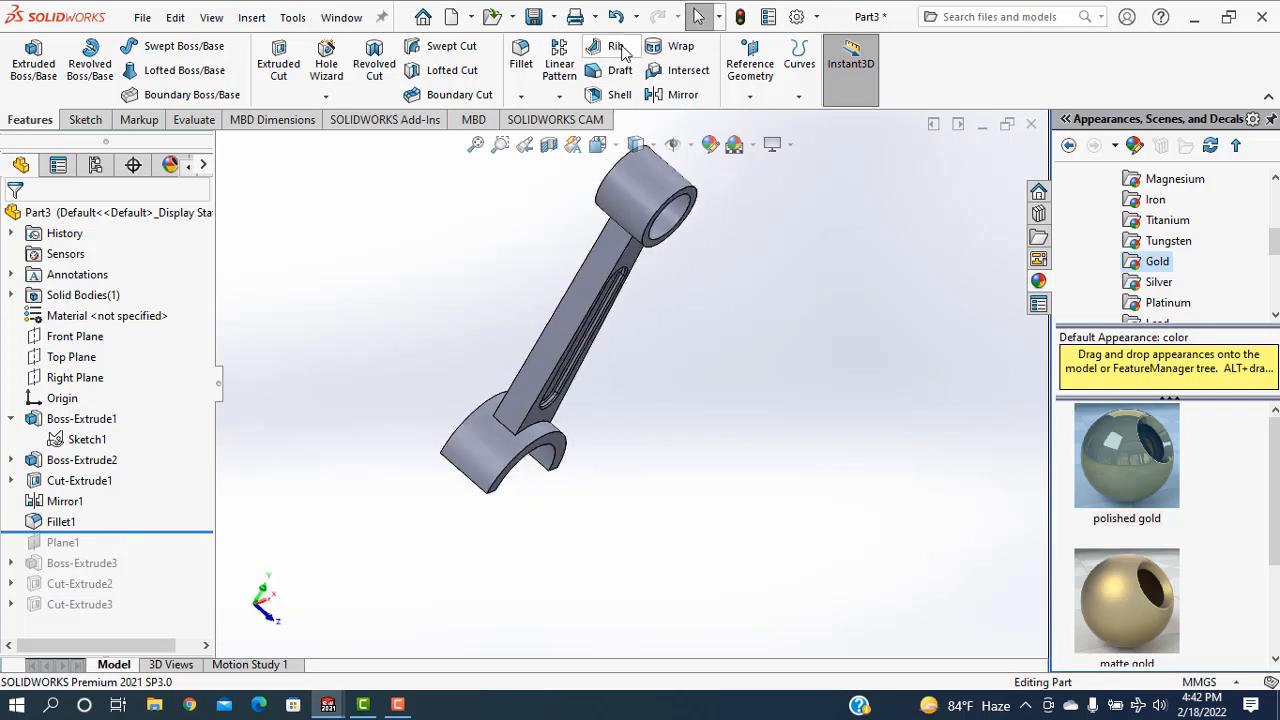
Fillet the two side edges where the shank meets the half ring with a 40 mm radius
left_click(523, 66)
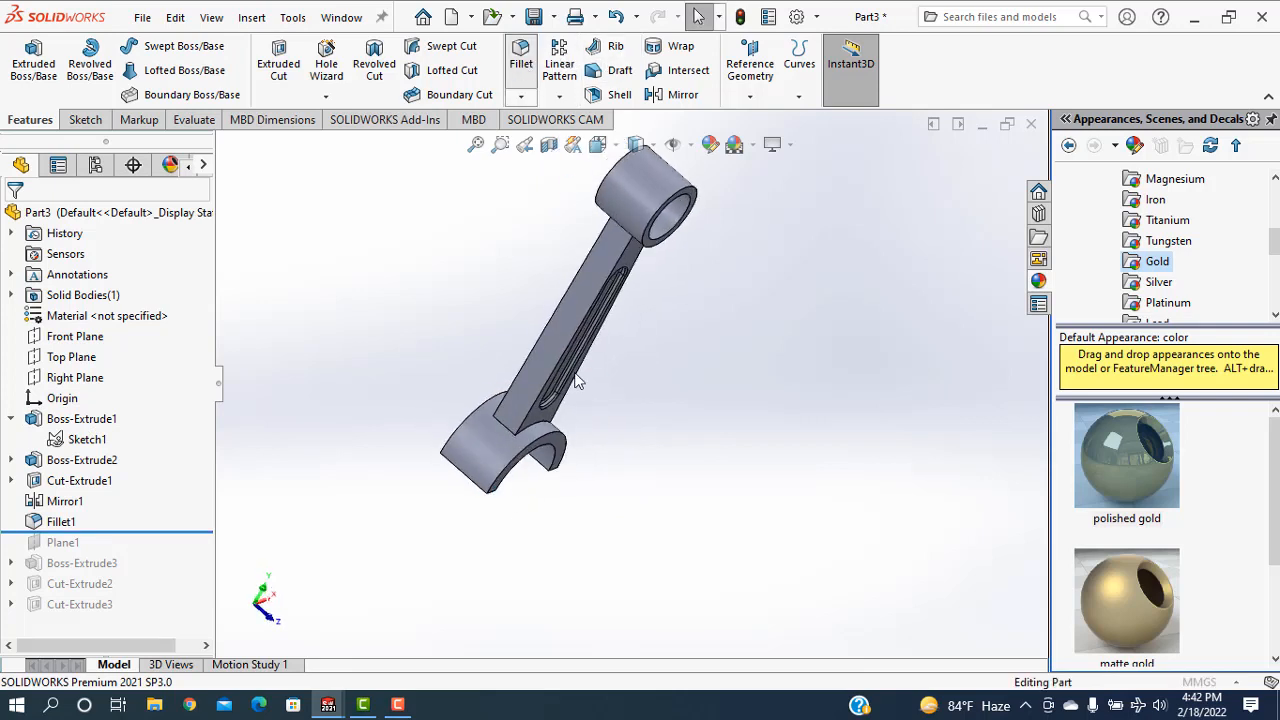
middle_click_drag(713, 432, 510, 467)
scroll(510, 467, "down", 3)
scroll(510, 465, "down", 2)
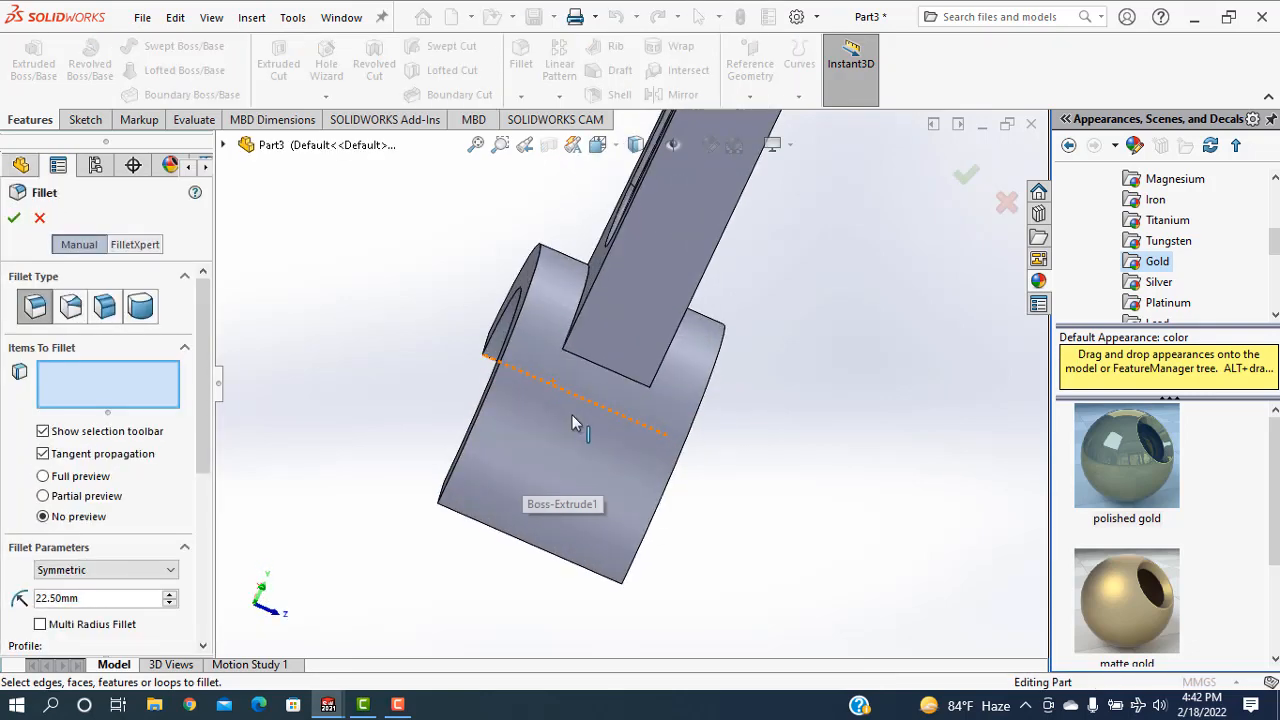
left_click(600, 371)
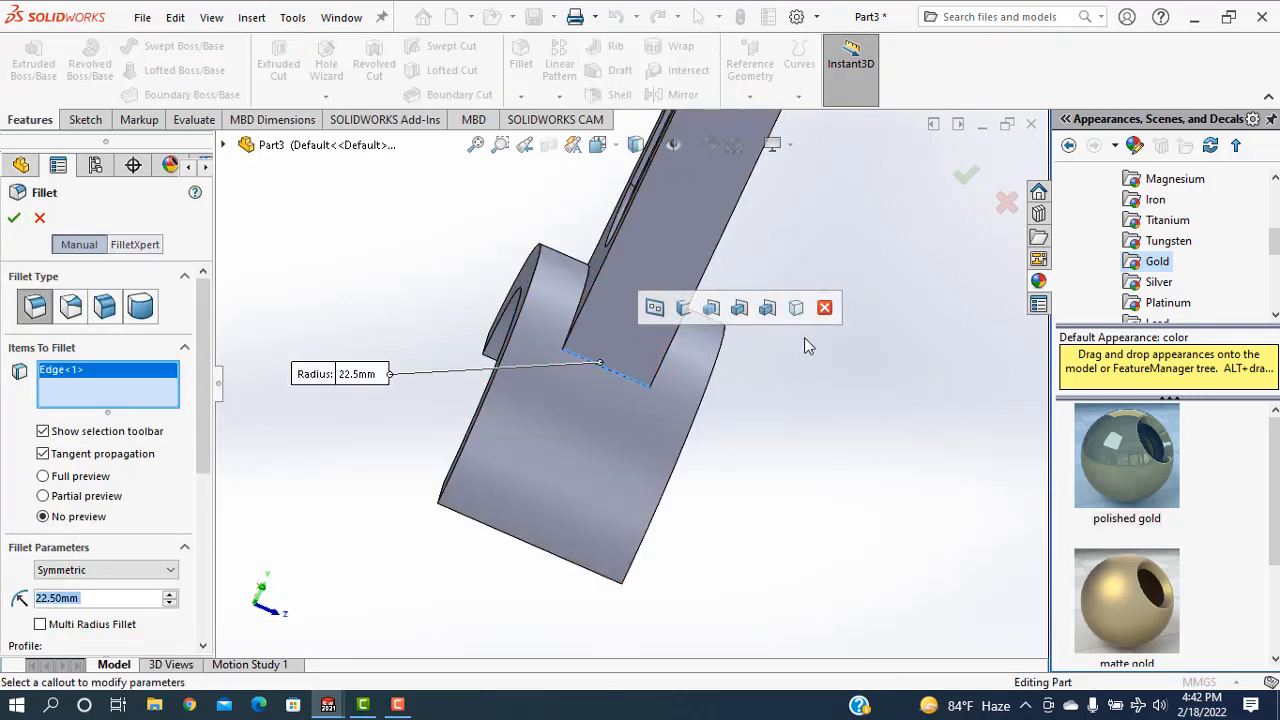
middle_click_drag(810, 330, 794, 383)
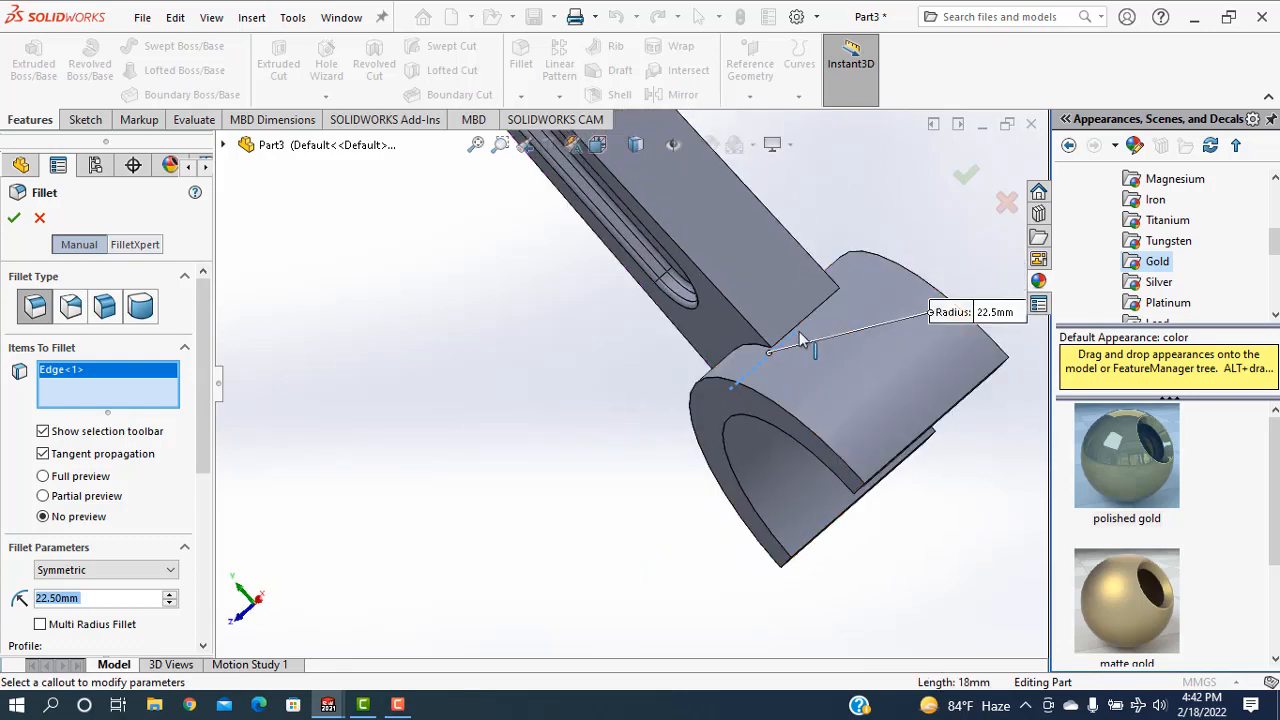
left_click(794, 336)
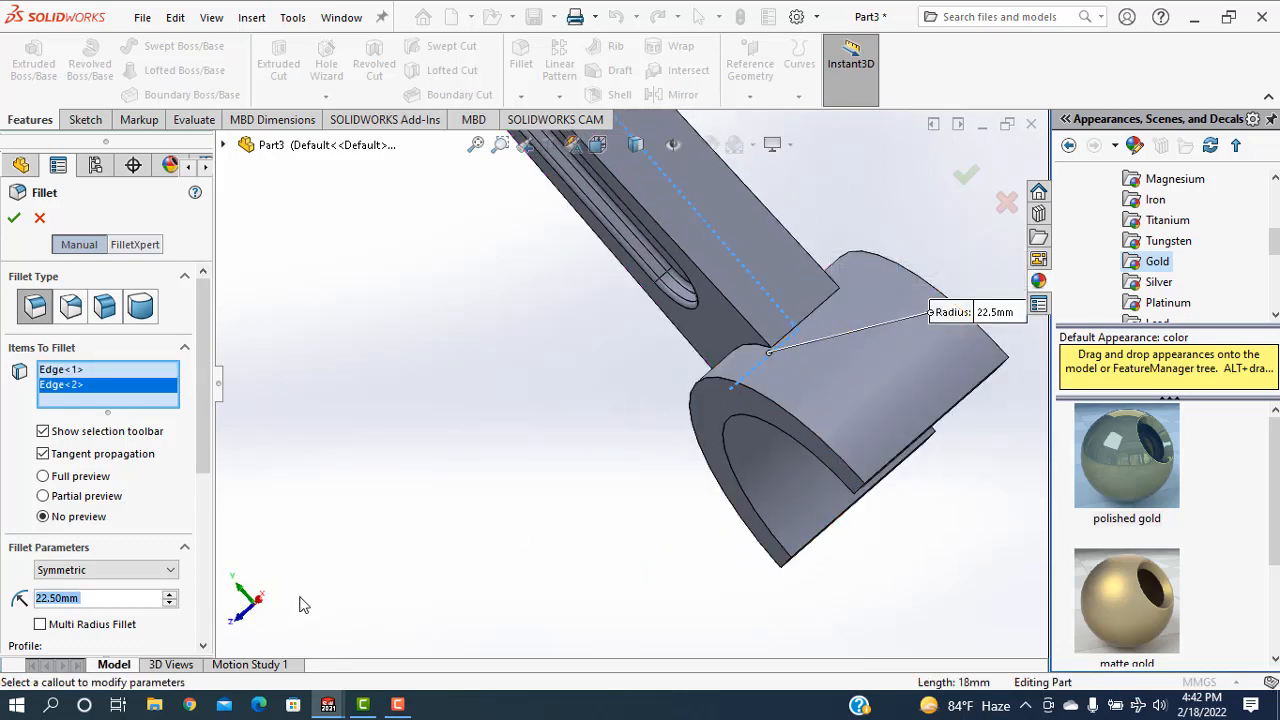
left_click(794, 336)
left_click(794, 336)
type("40")
key("Return")
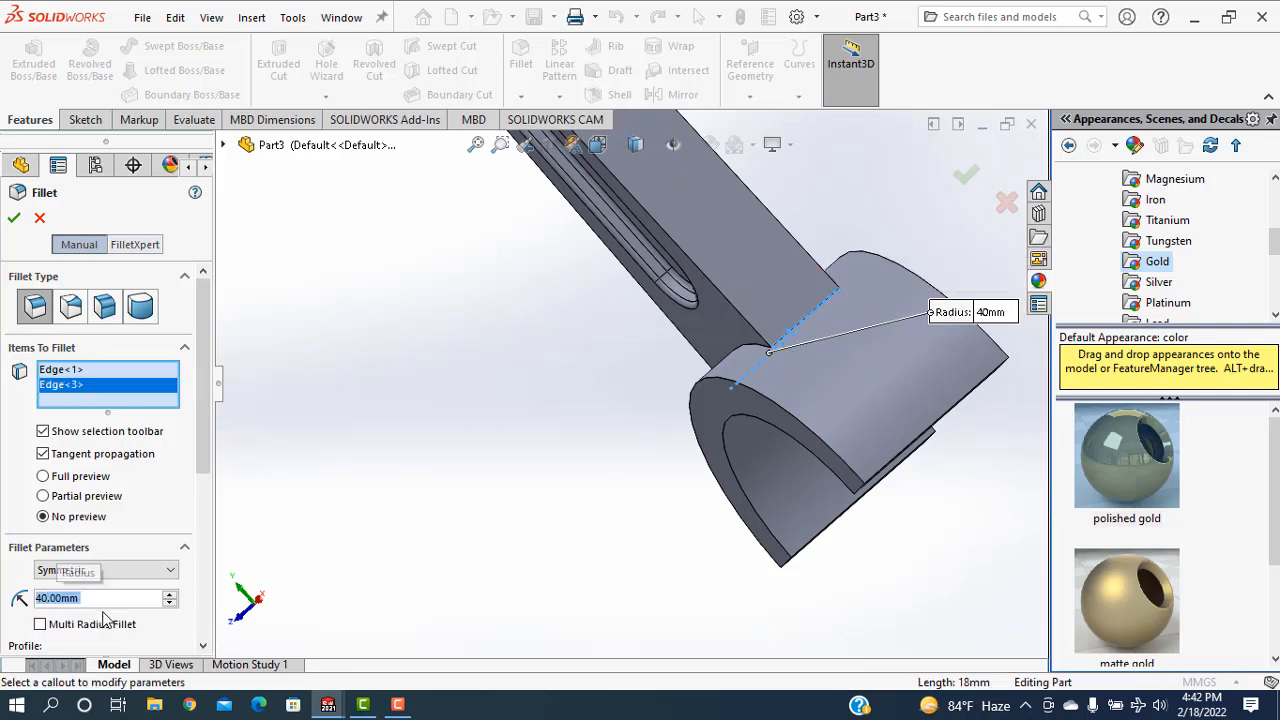
left_click(13, 219)
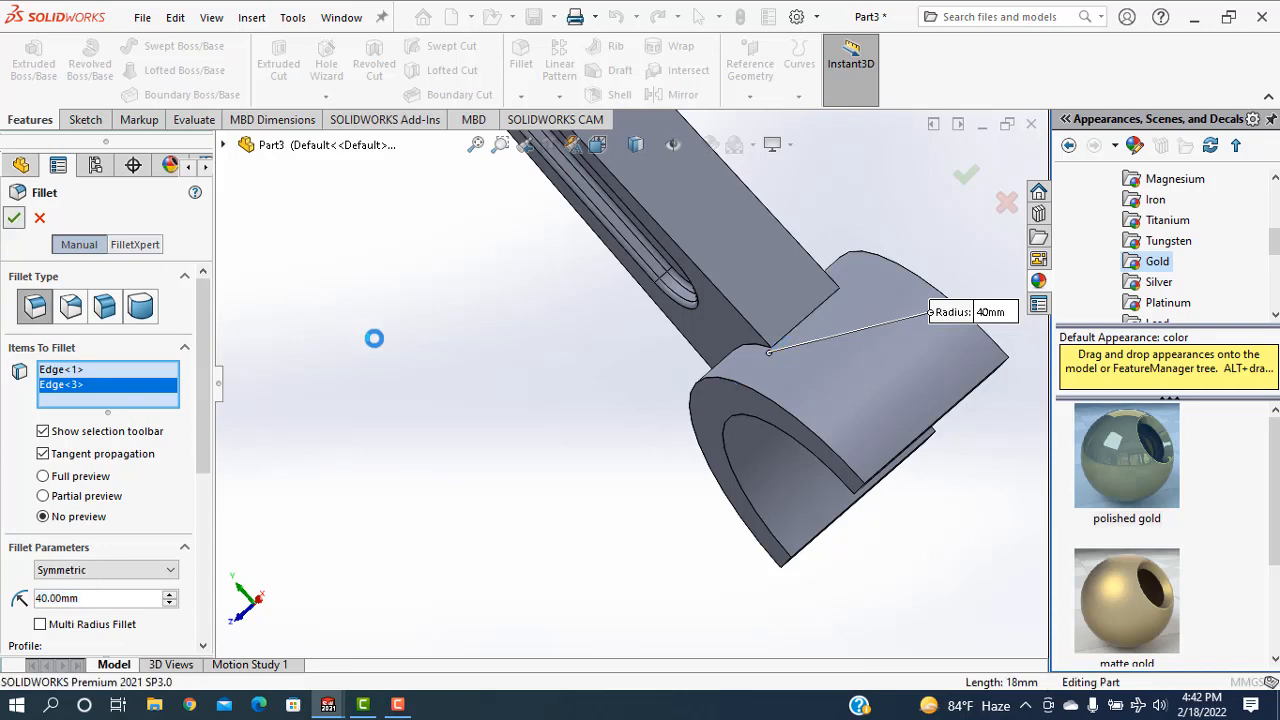
Fillet the two side edges where the shank meets the small ring with a 22.5 mm radius
scroll(470, 440, "up", 5)
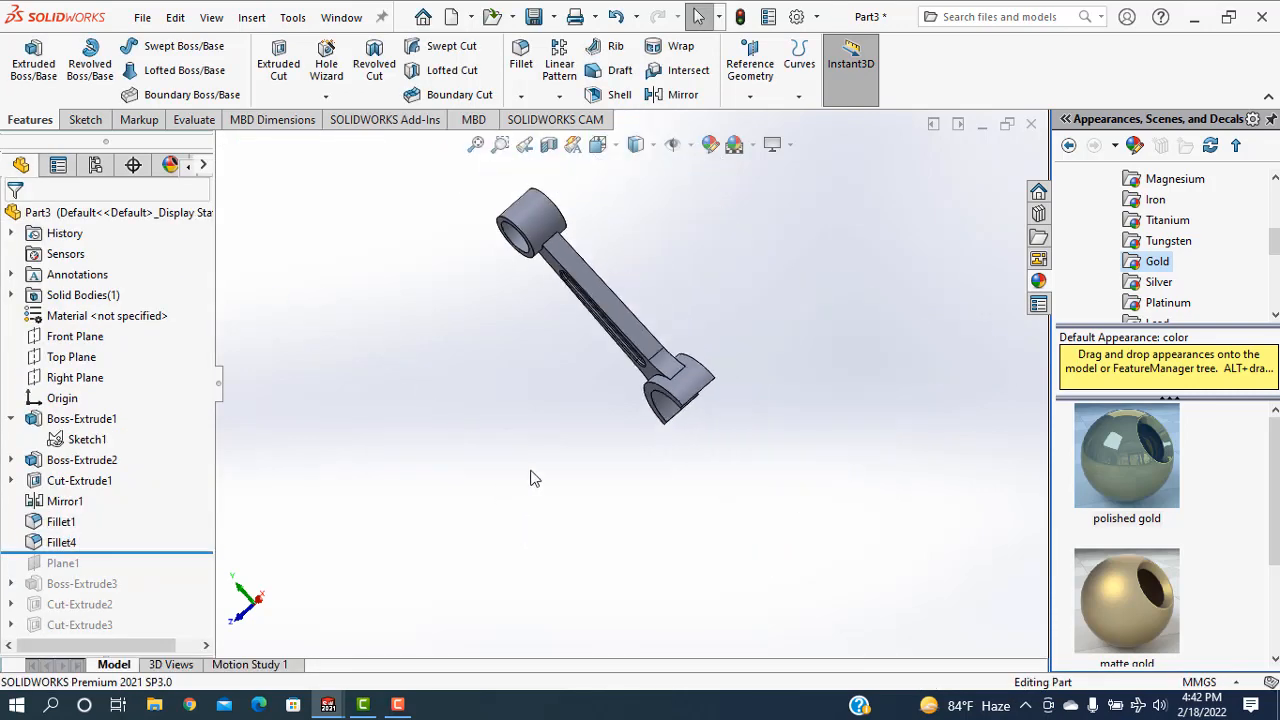
middle_click_drag(615, 242, 590, 264)
scroll(585, 268, "down", 3)
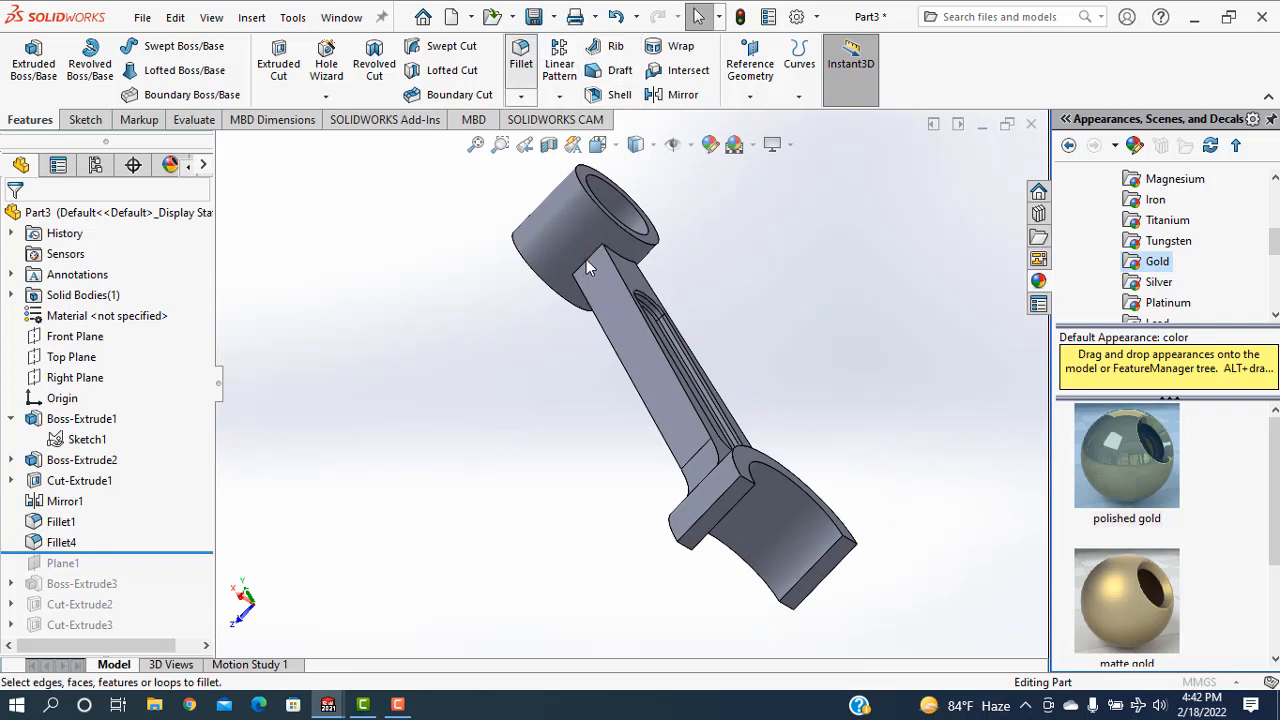
left_click(587, 259)
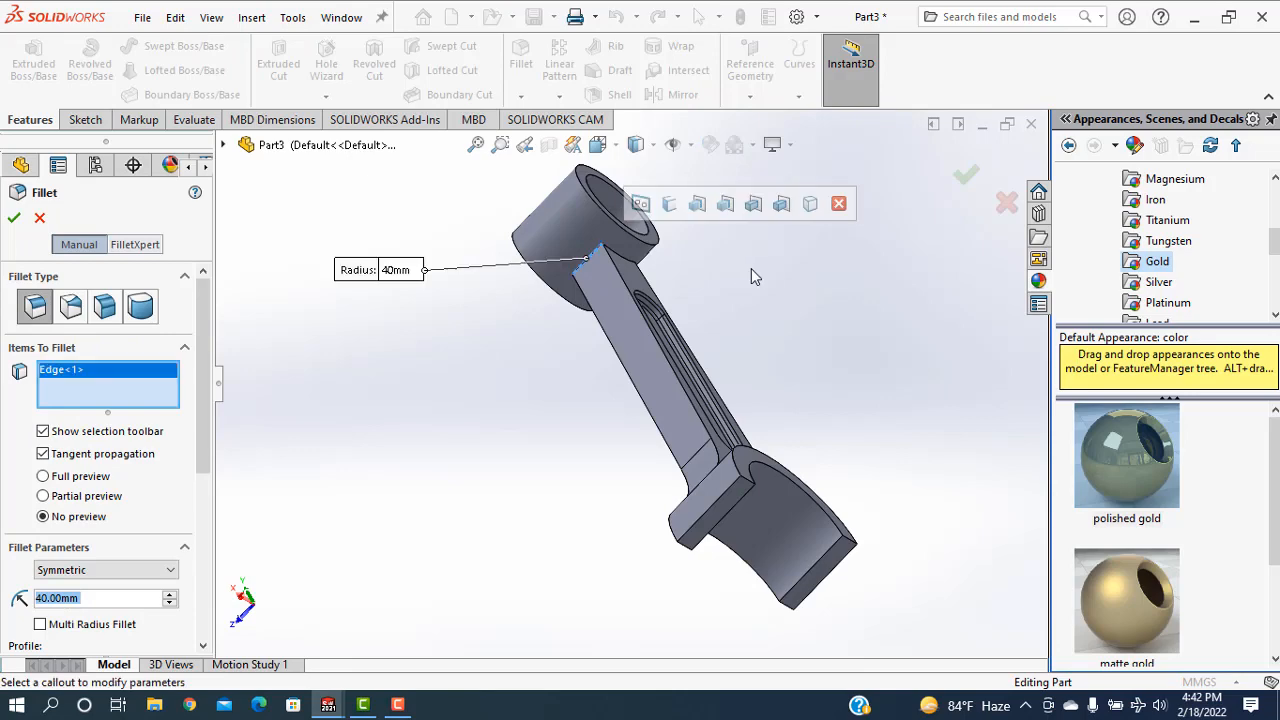
middle_click_drag(751, 268, 790, 258)
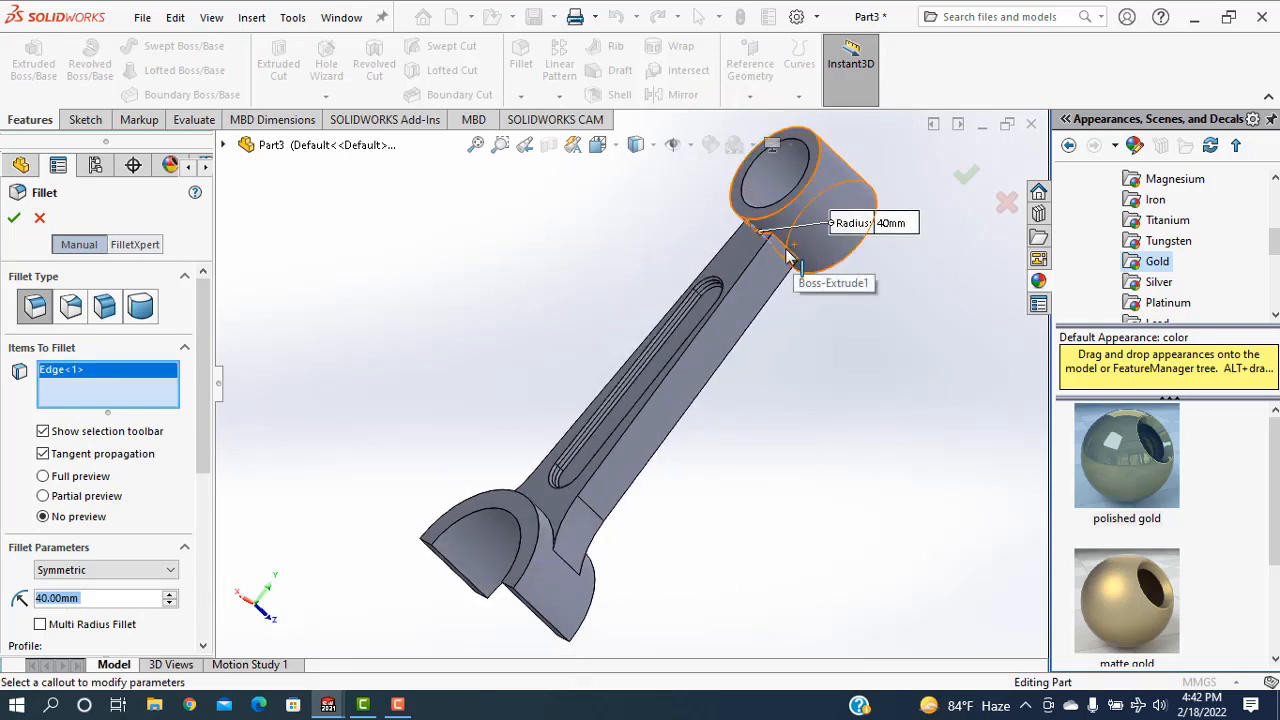
left_click(790, 258)
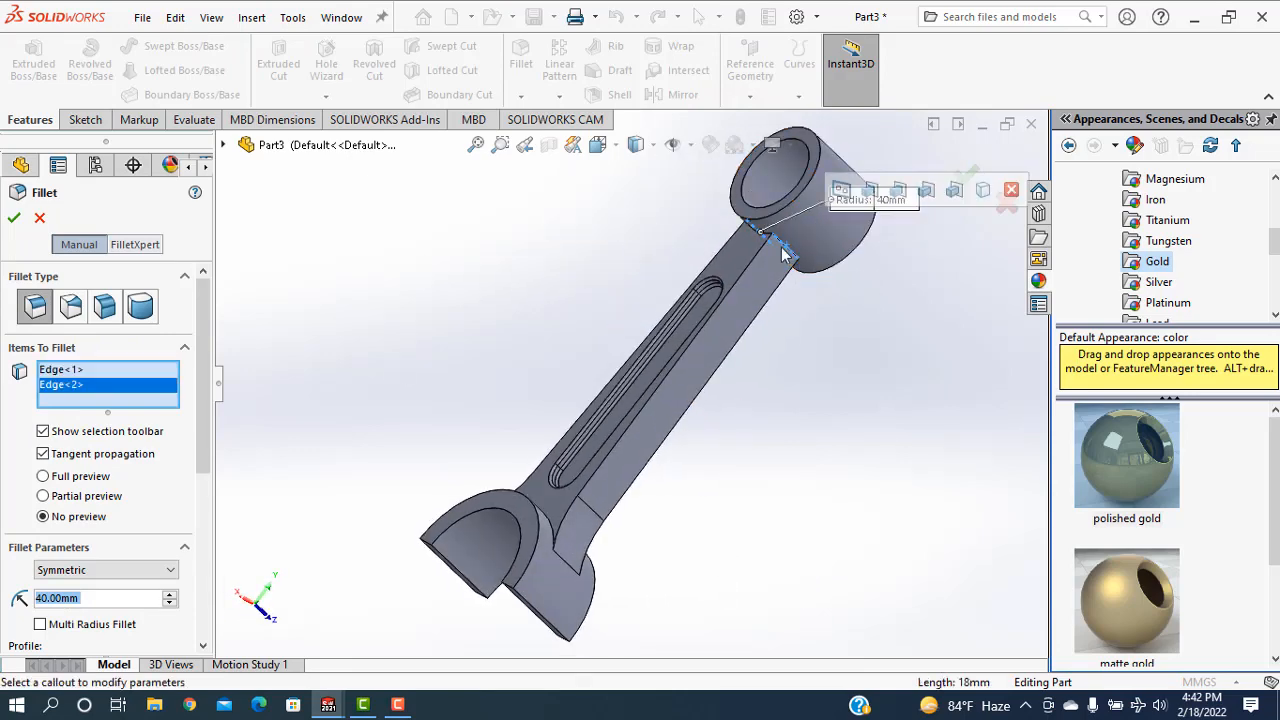
type("22.5")
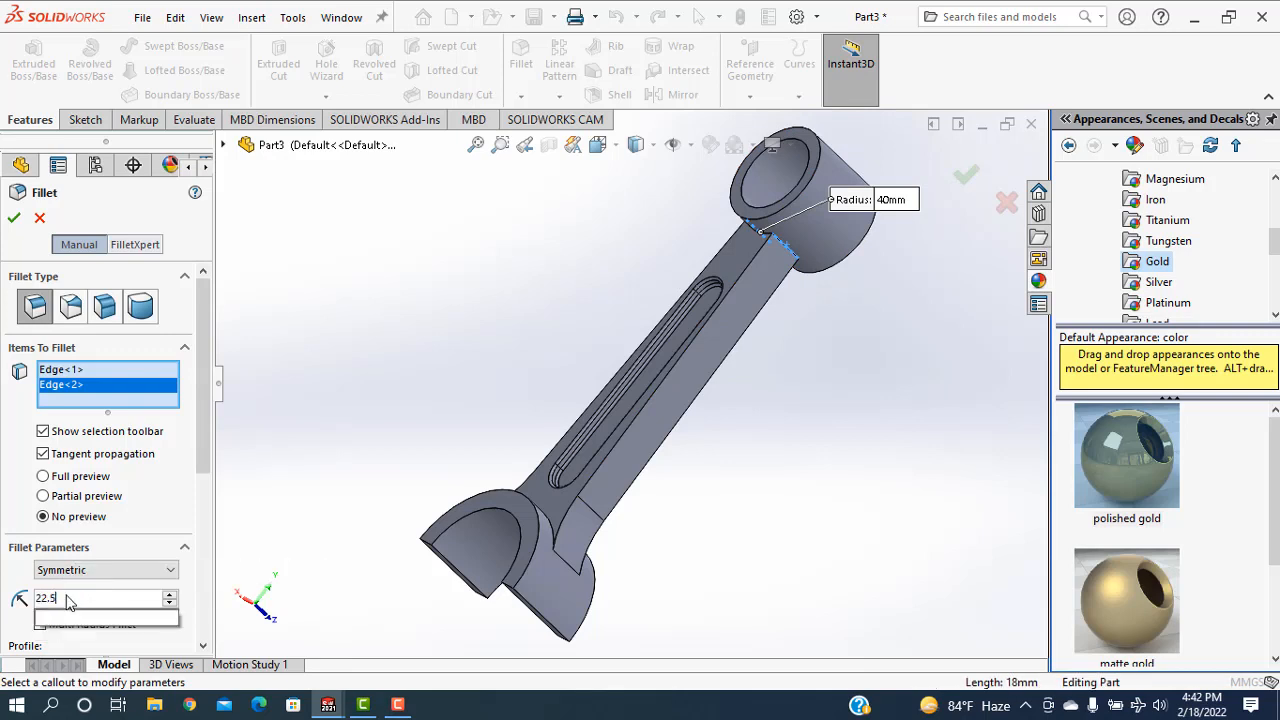
key("Return")
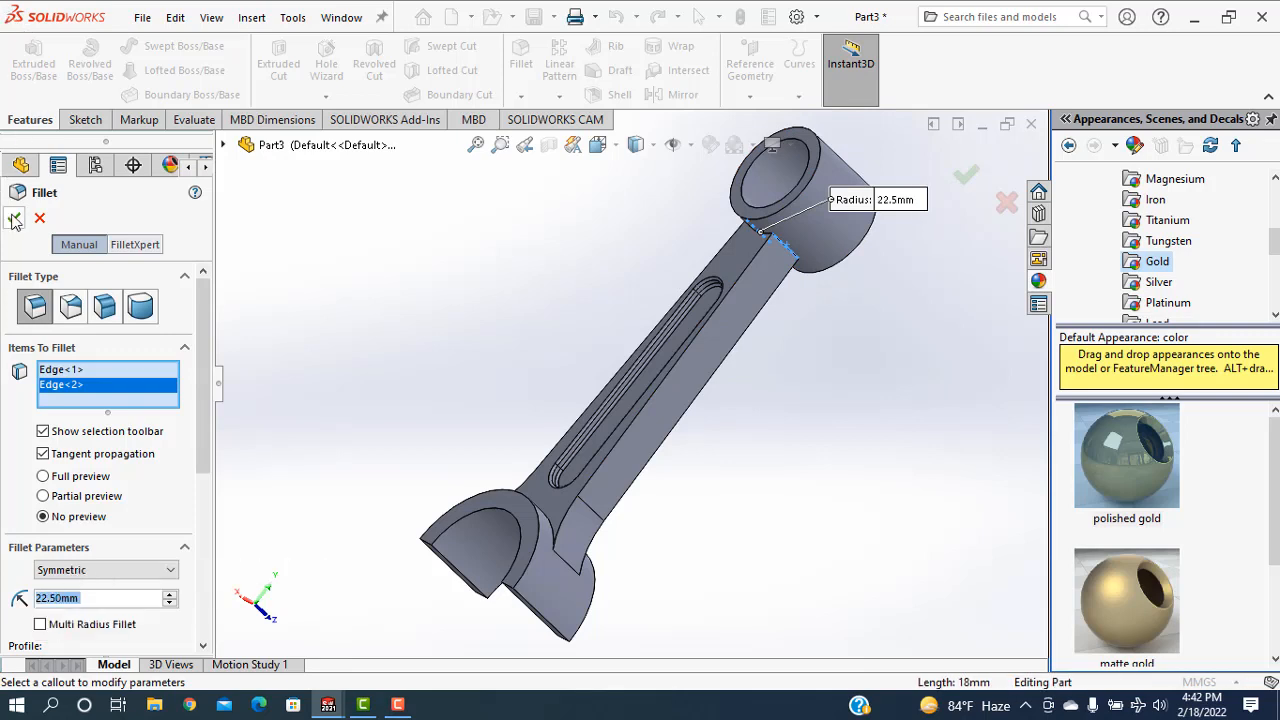
left_click(14, 219)
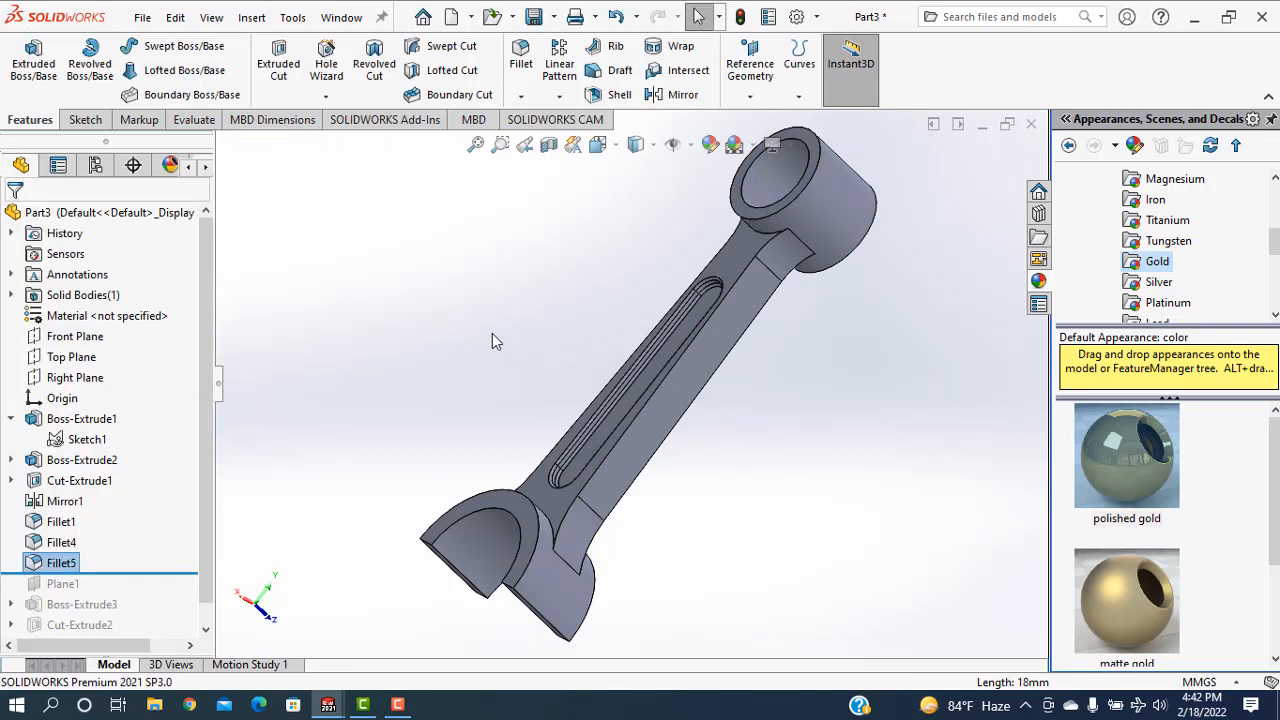
Roll the feature history forward to the end, past Cut-Extrude3, to restore the plane and lug features
left_click_drag(132, 576, 140, 641)
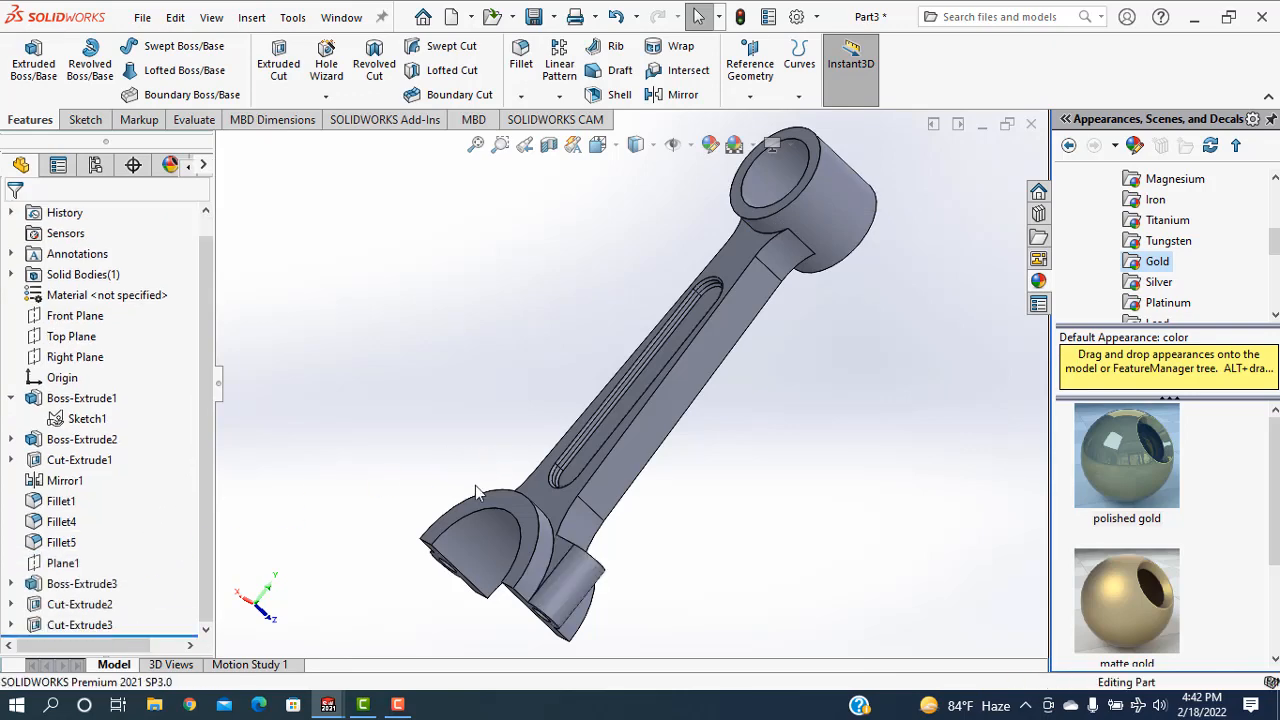
middle_click_drag(477, 492, 468, 570)
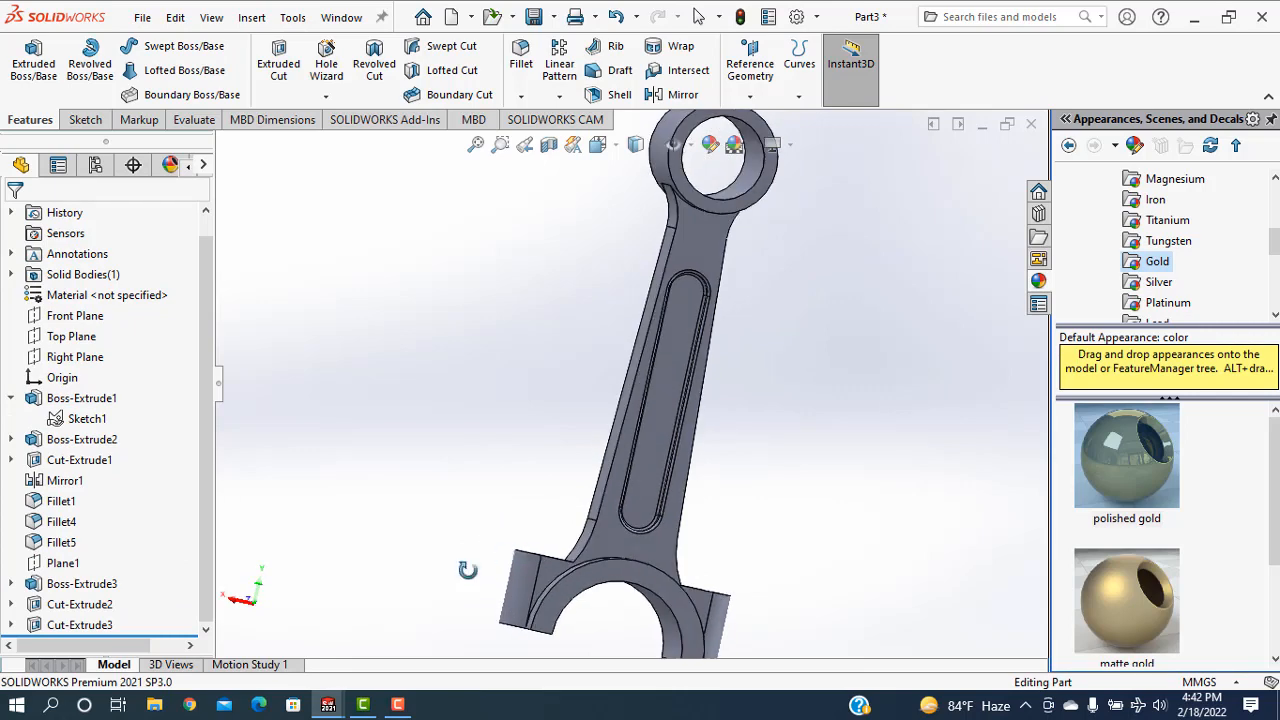
scroll(732, 567, "up", 3)
middle_click_drag(767, 430, 695, 356)
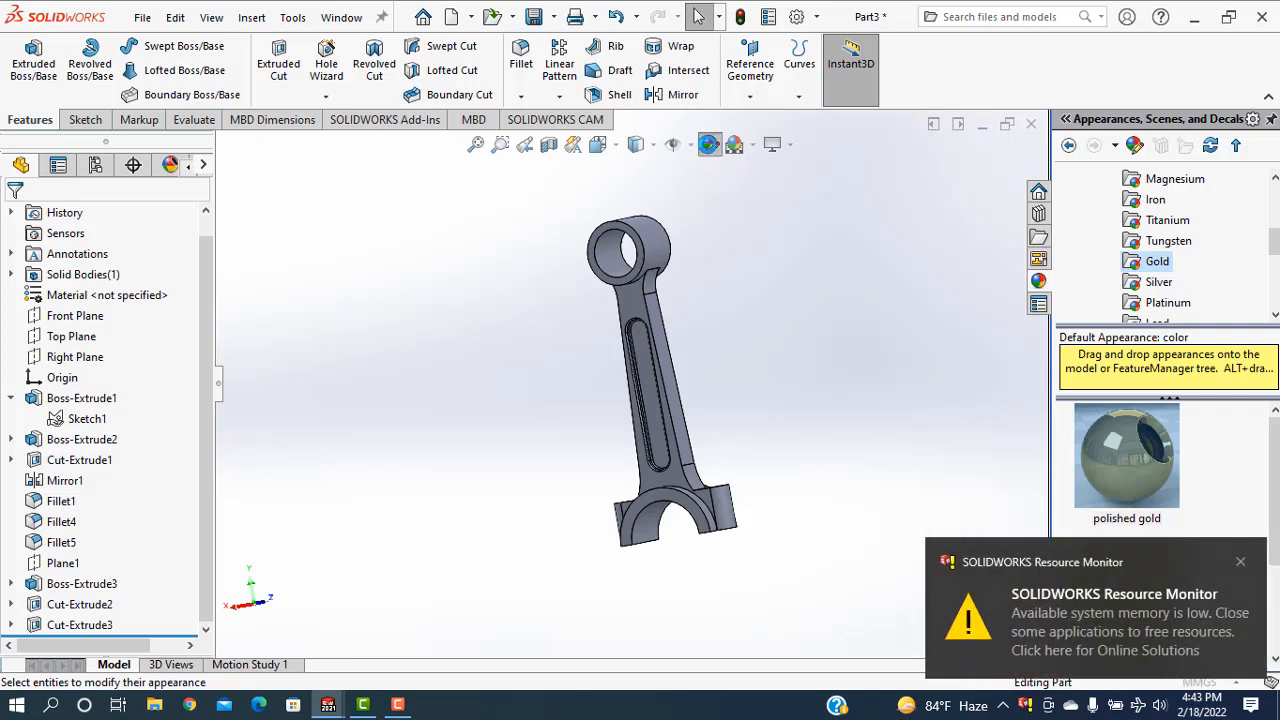
Apply the polished brass appearance from the Metal > Brass category to the whole part
left_click(728, 150)
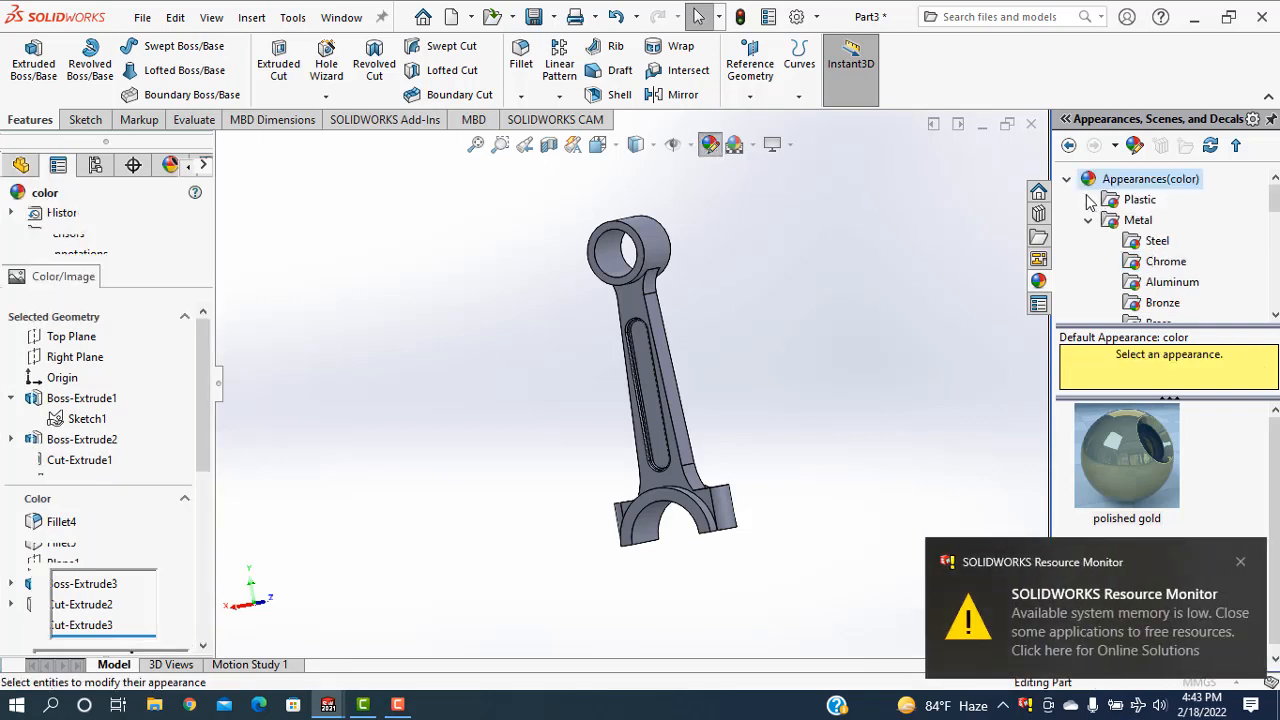
left_click(1088, 221)
left_click(1090, 220)
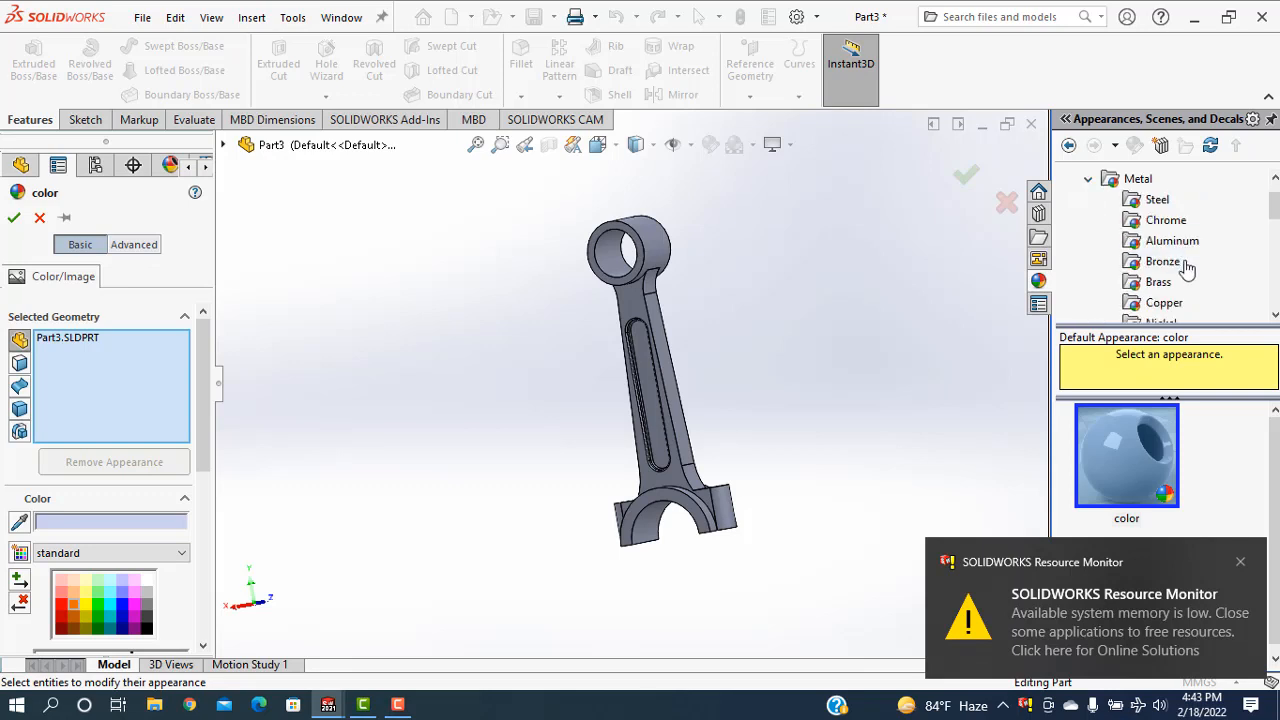
left_click(1131, 286)
left_click(1165, 430)
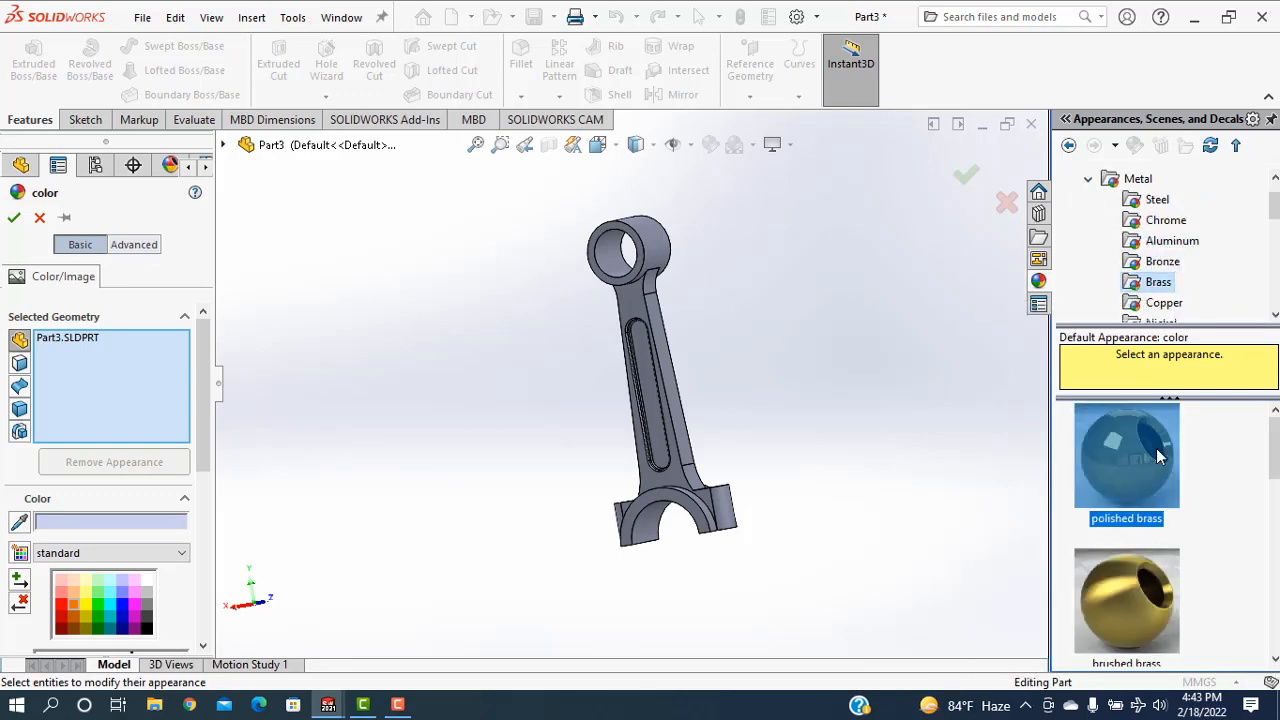
left_click(14, 218)
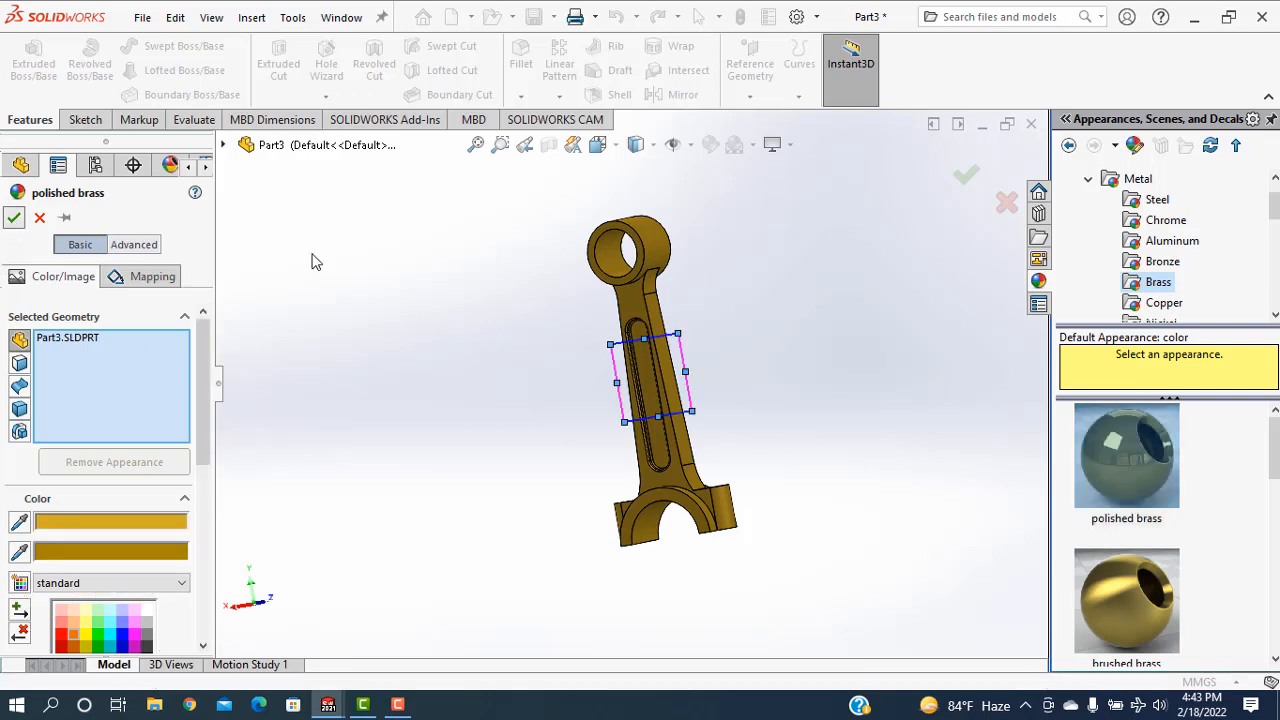
Set the display style to shaded without edges and orient the finished connecting rod to the isometric view
scroll(546, 297, "down", 2)
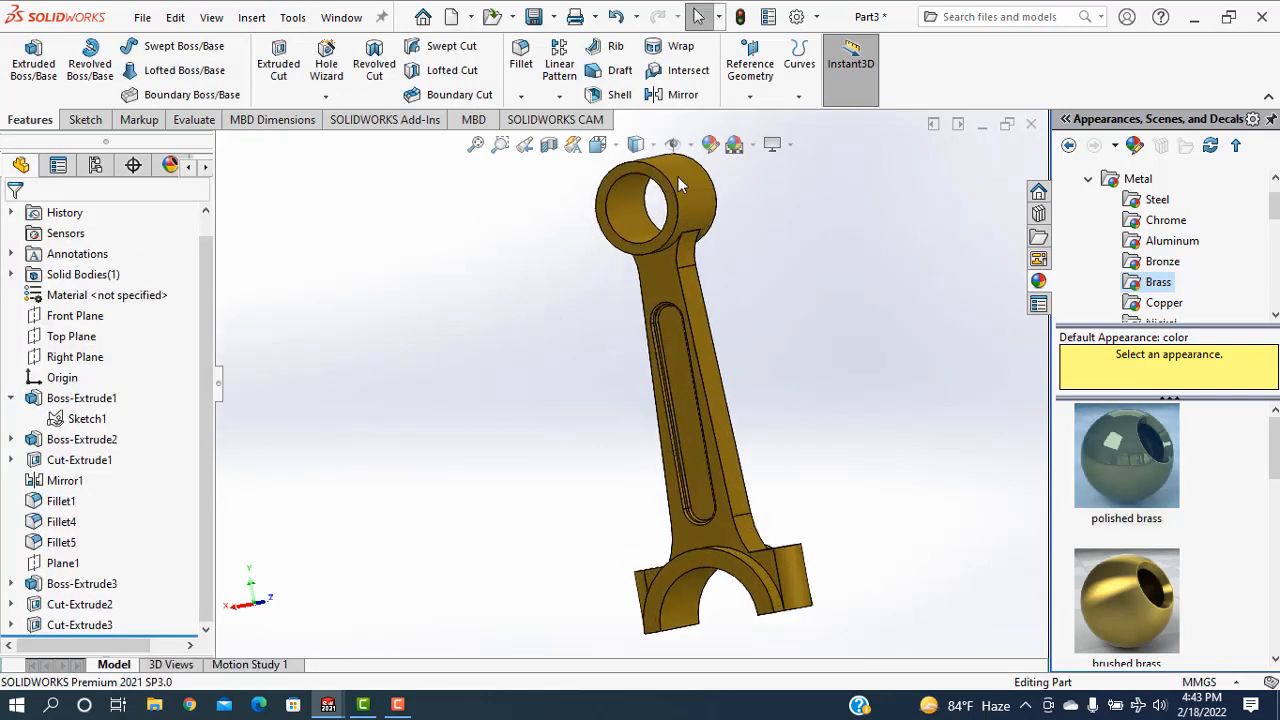
left_click(636, 144)
left_click(638, 197)
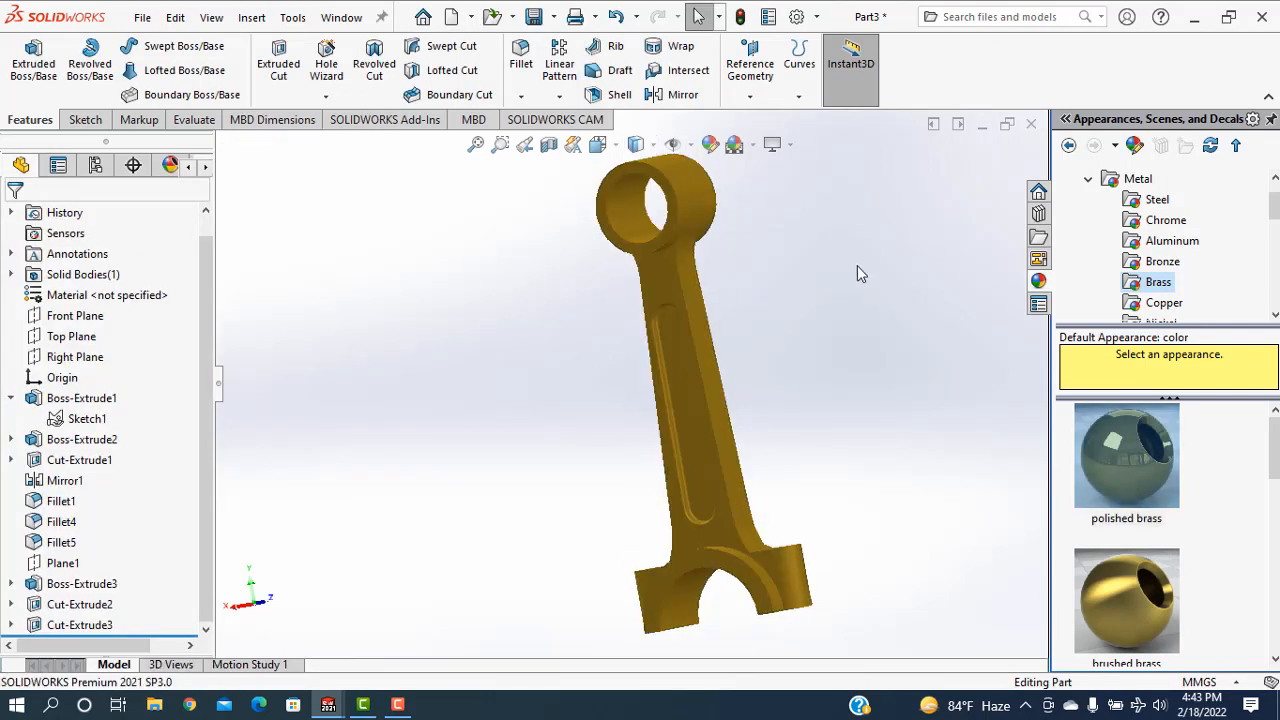
middle_click_drag(778, 292, 828, 518)
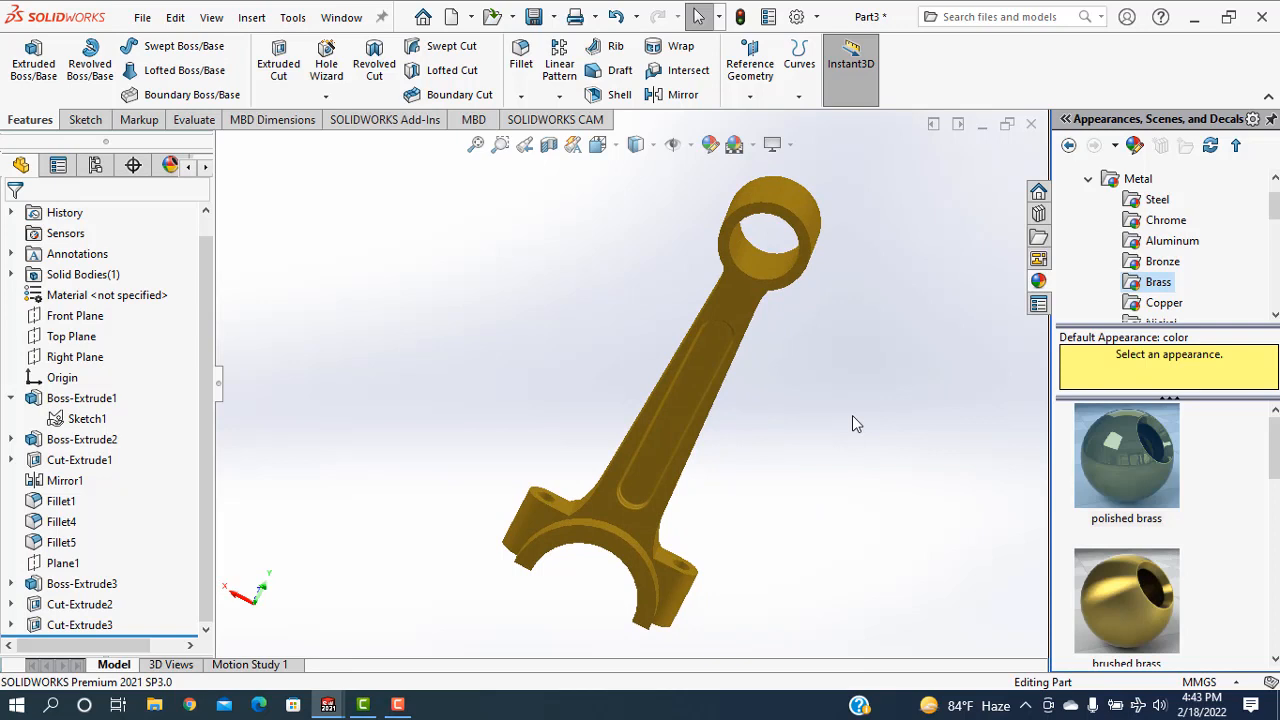
key("ctrl+1")
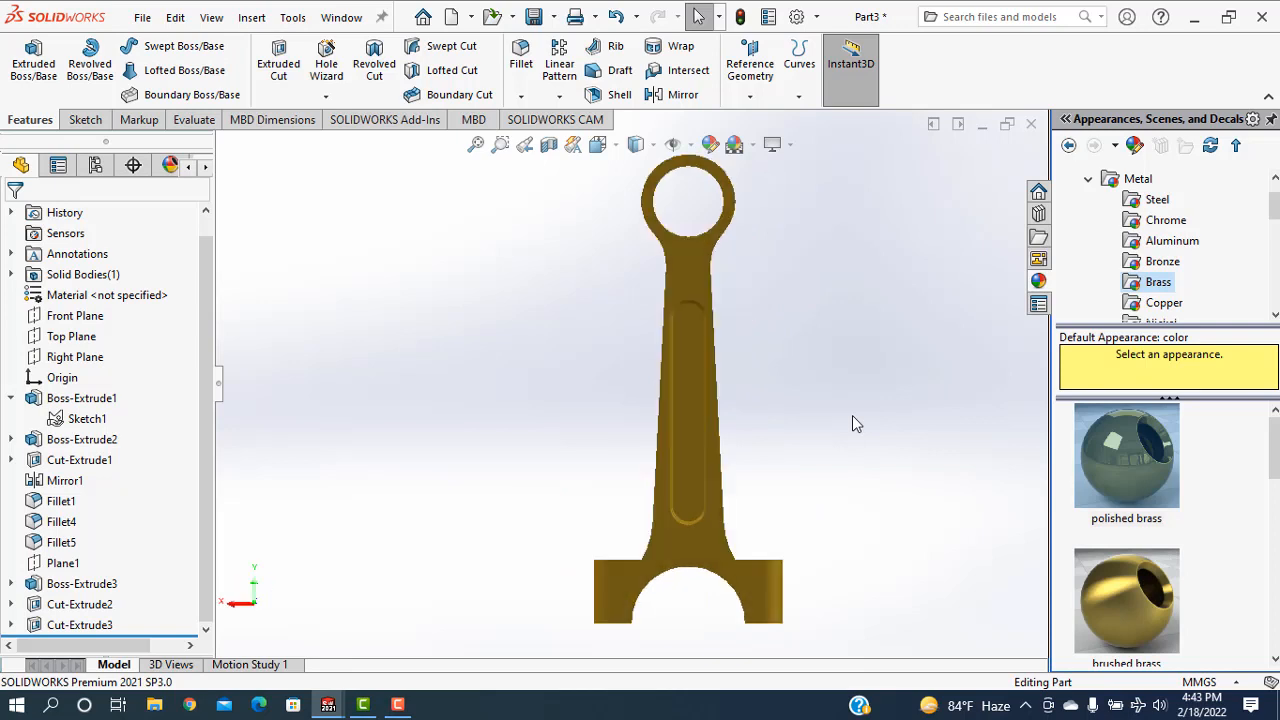
key("ctrl+7")
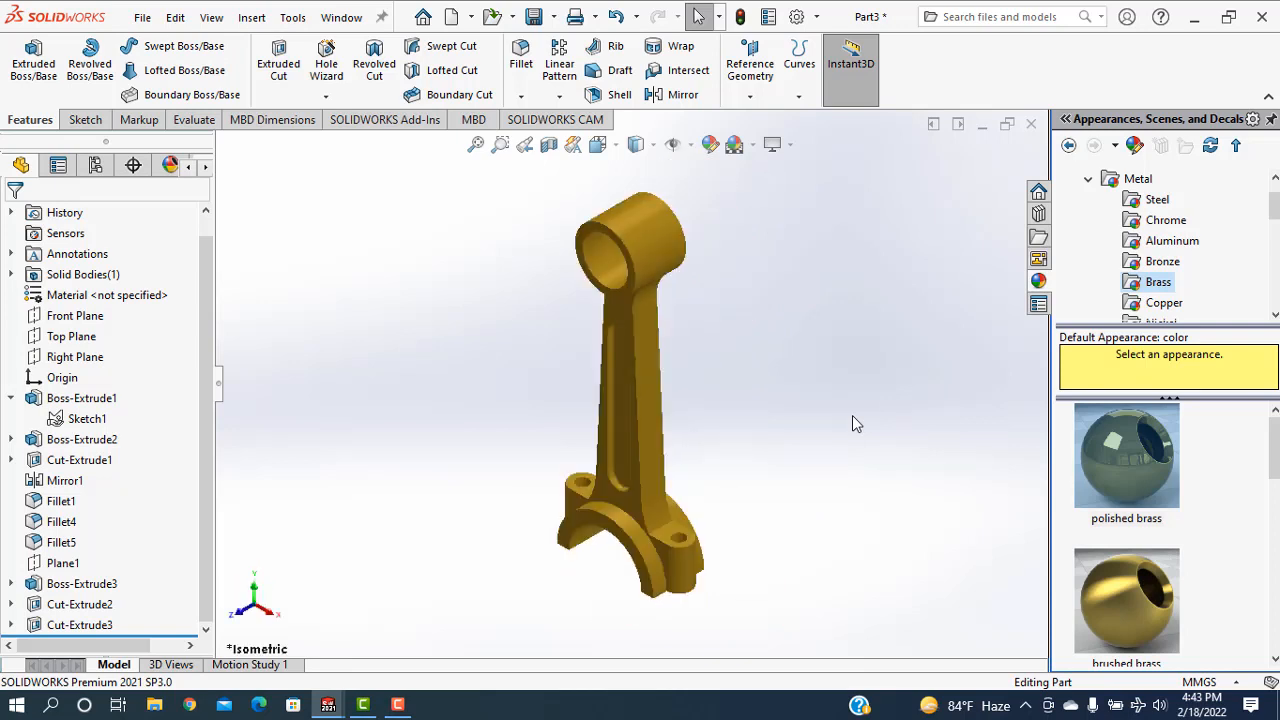